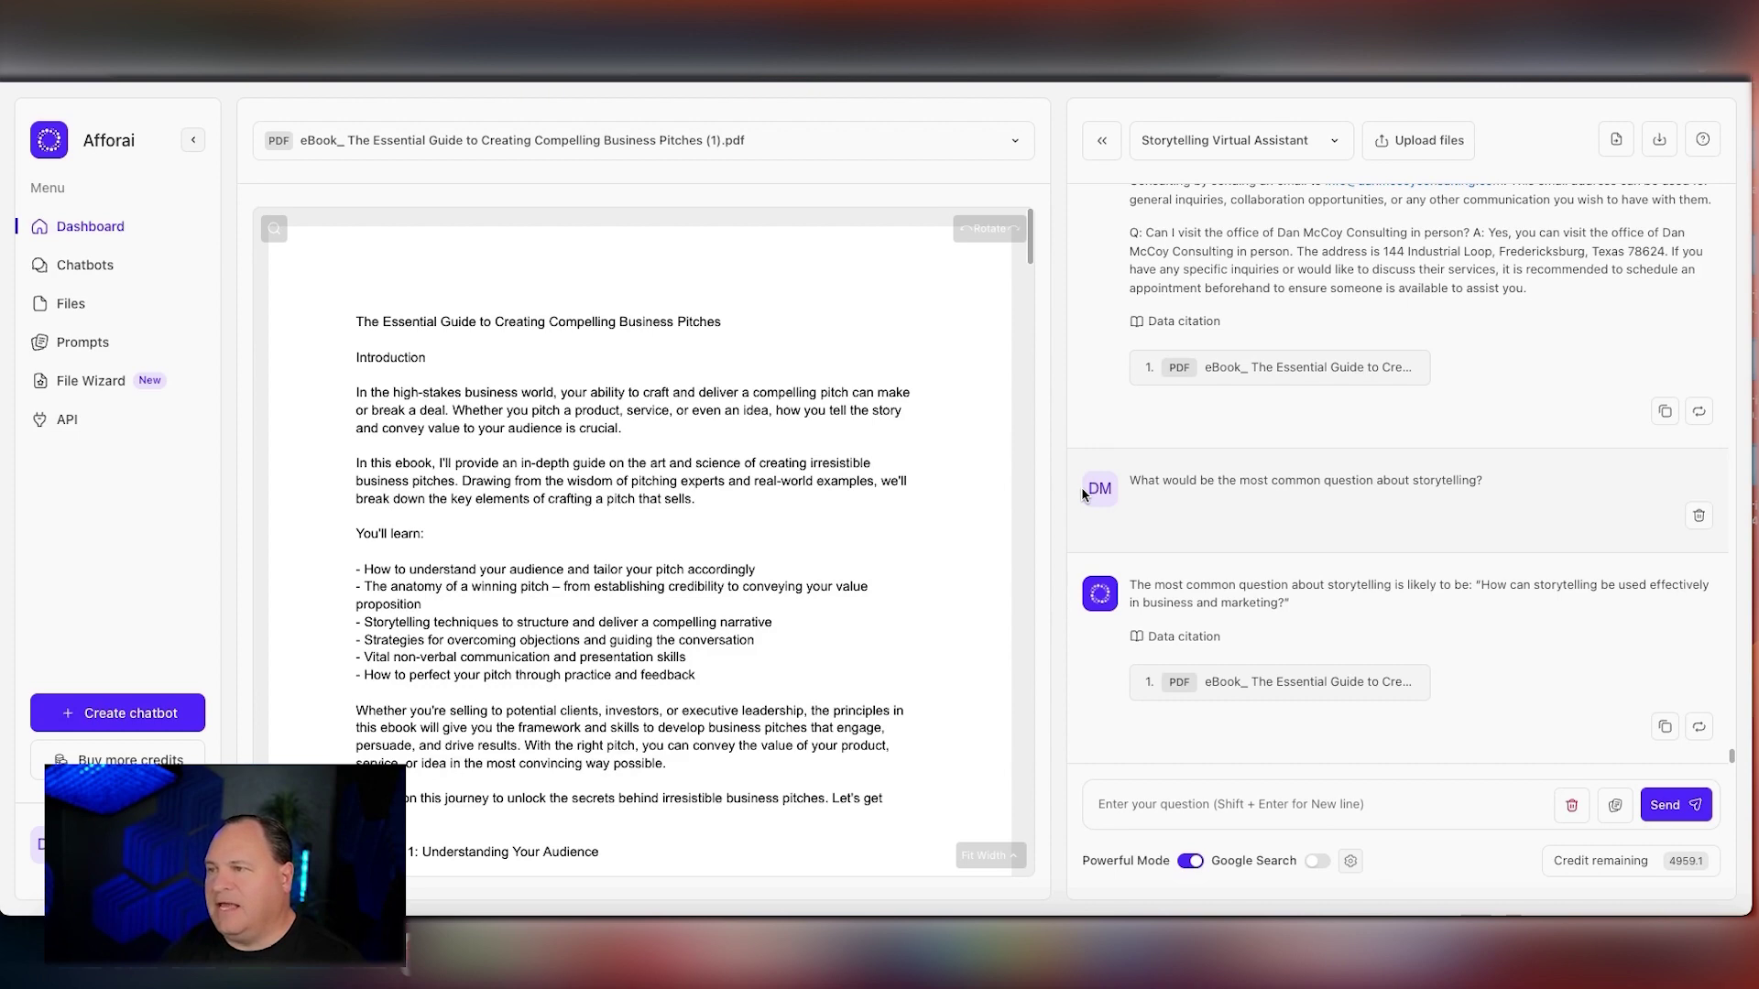
Open Afforai's API guide and review the endpoint URL, request method and request parameters
{"action": "left_click", "coordinate": [64, 418]}
{"action": "scroll", "coordinate": [804, 533], "scroll_direction": "down", "scroll_amount": 1}
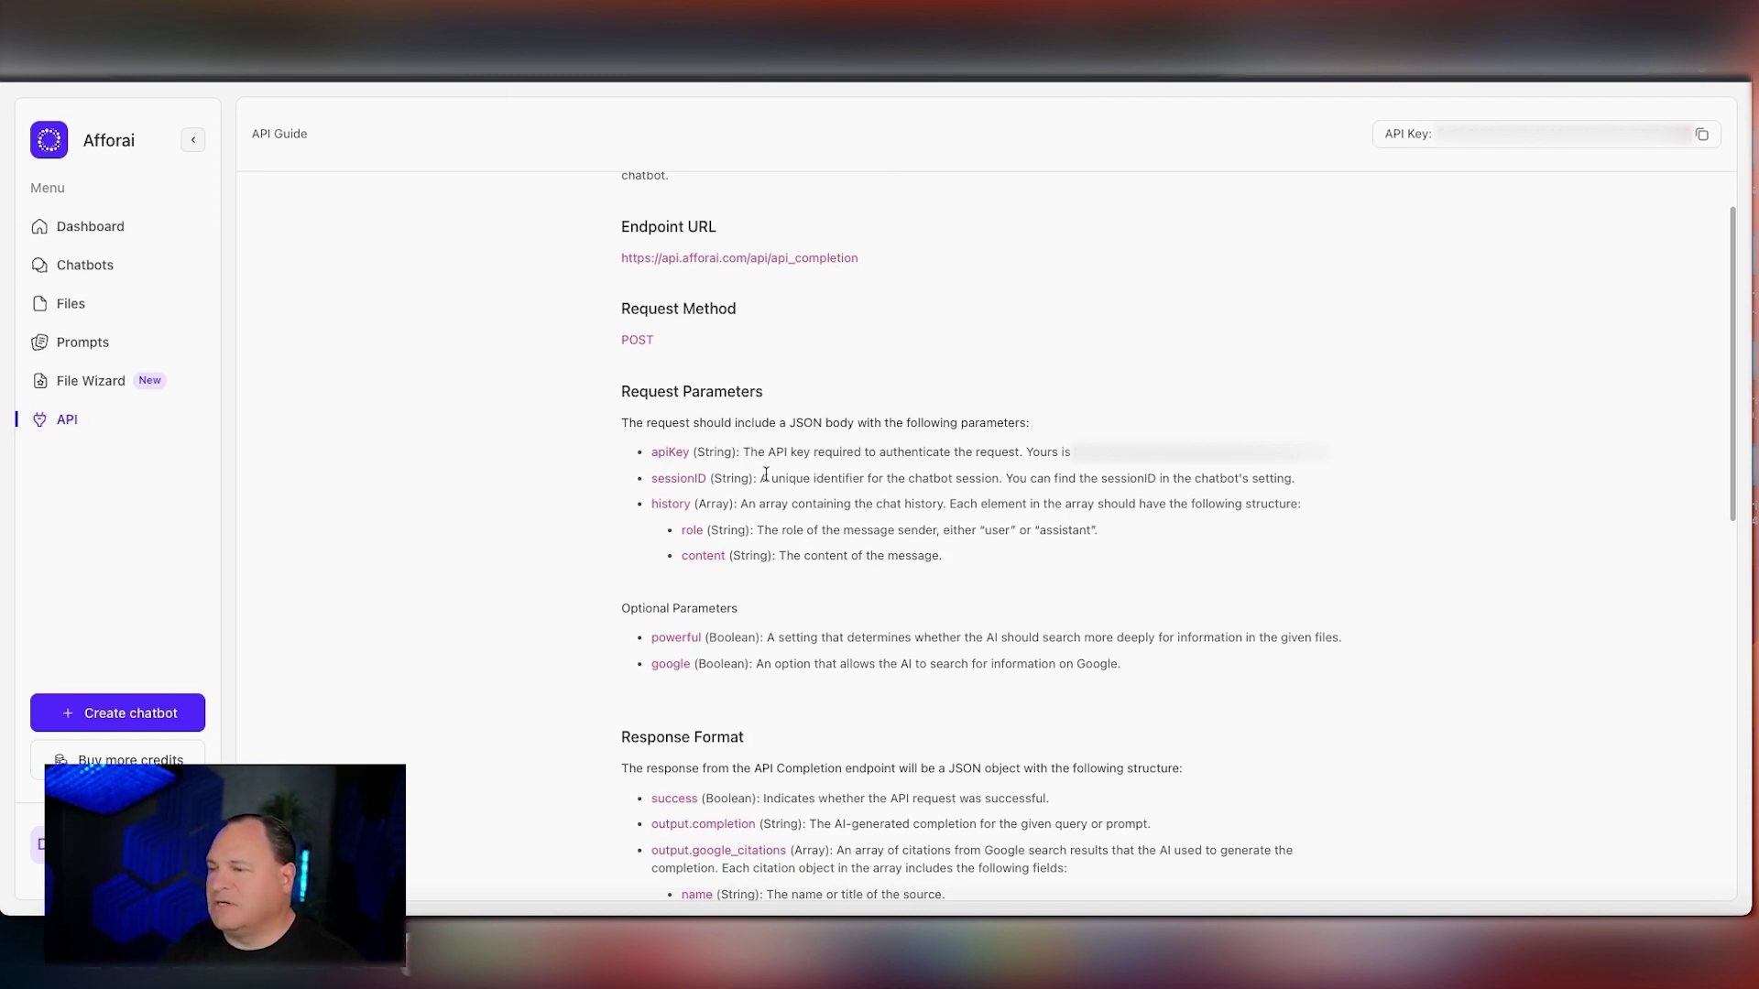
{"action": "scroll", "coordinate": [766, 475], "scroll_direction": "up", "scroll_amount": 1}
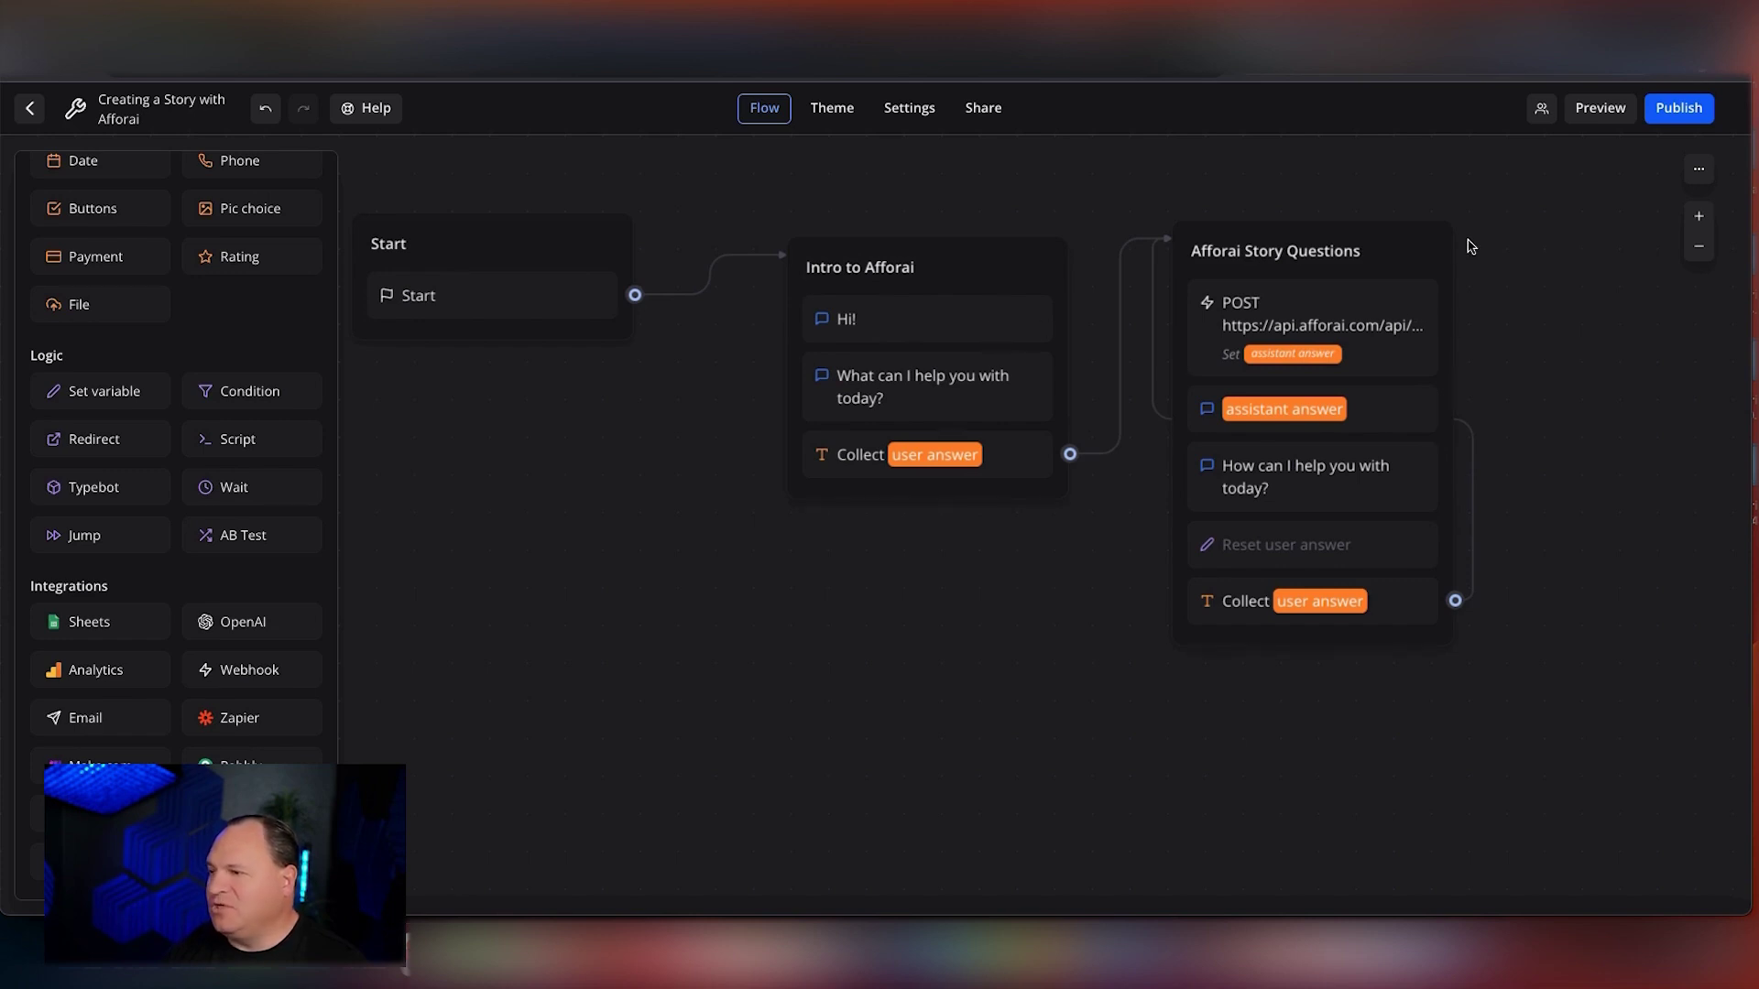
Preview the "Creating a Story with Afforai" typebot and send it "Please create a pitch for my car waxing business"
{"action": "left_click", "coordinate": [1600, 107]}
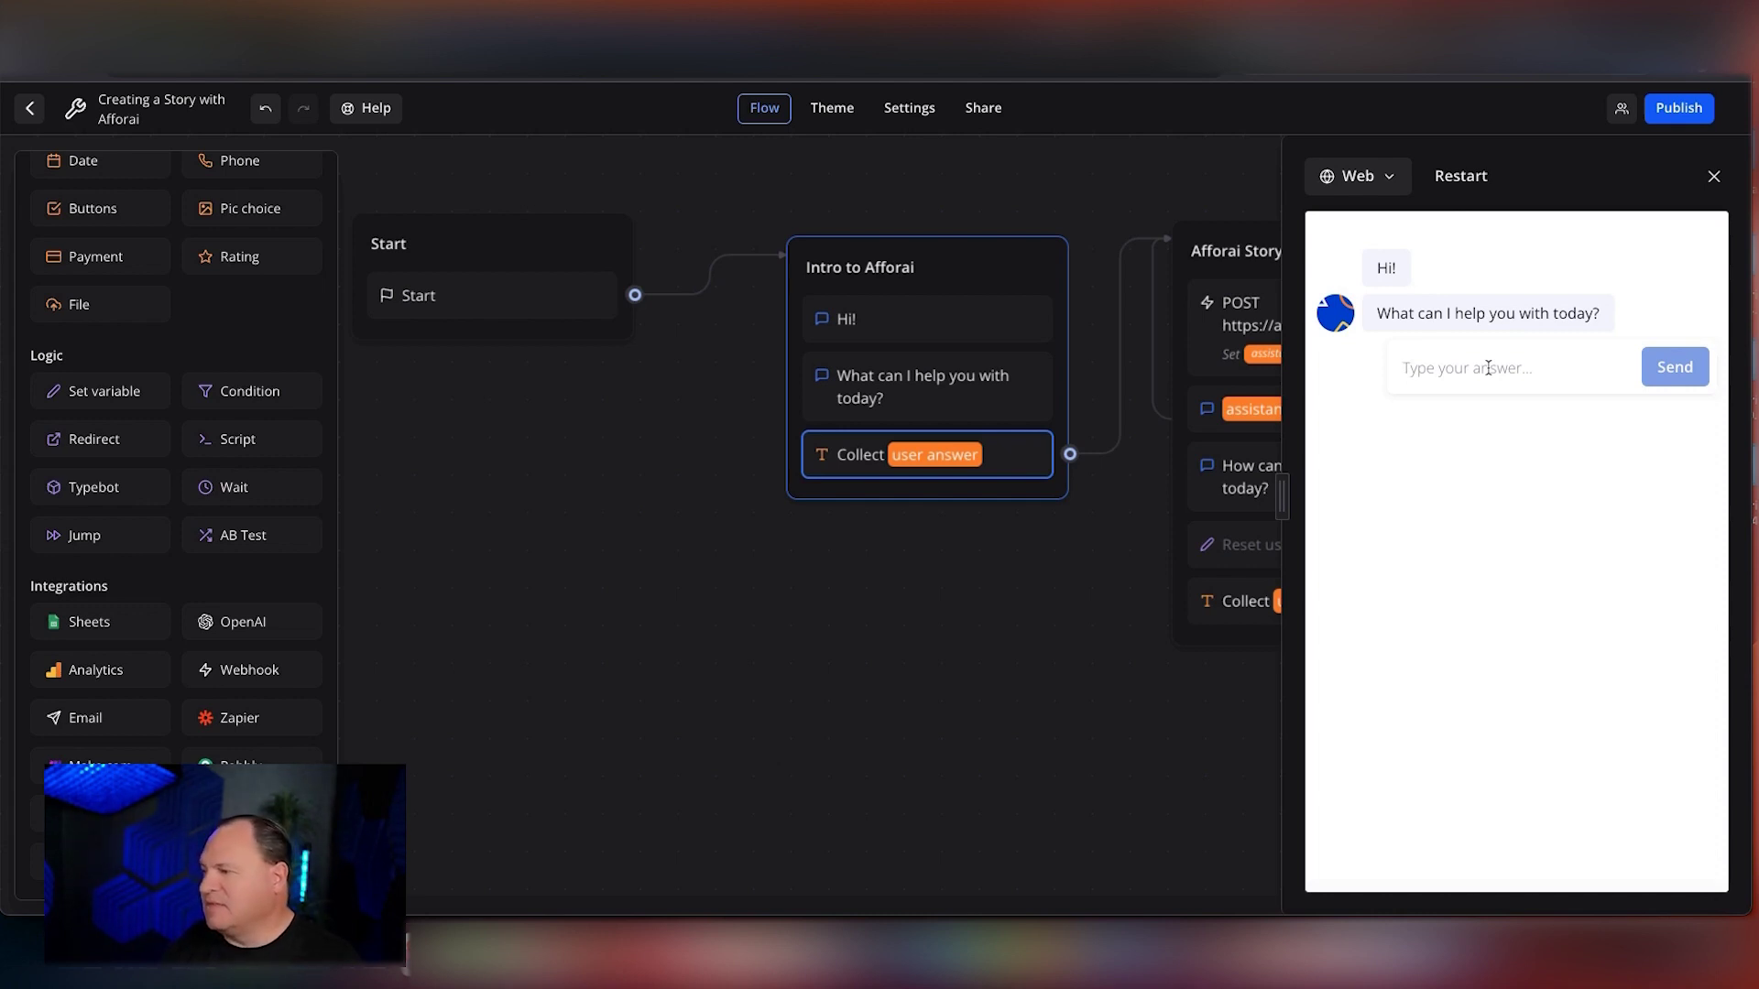
{"action": "type", "text": "HOw"}
{"action": "key", "text": "BackSpace"}
{"action": "key", "text": "BackSpace"}
{"action": "key", "text": "BackSpace"}
{"action": "type", "text": "Please create a"}
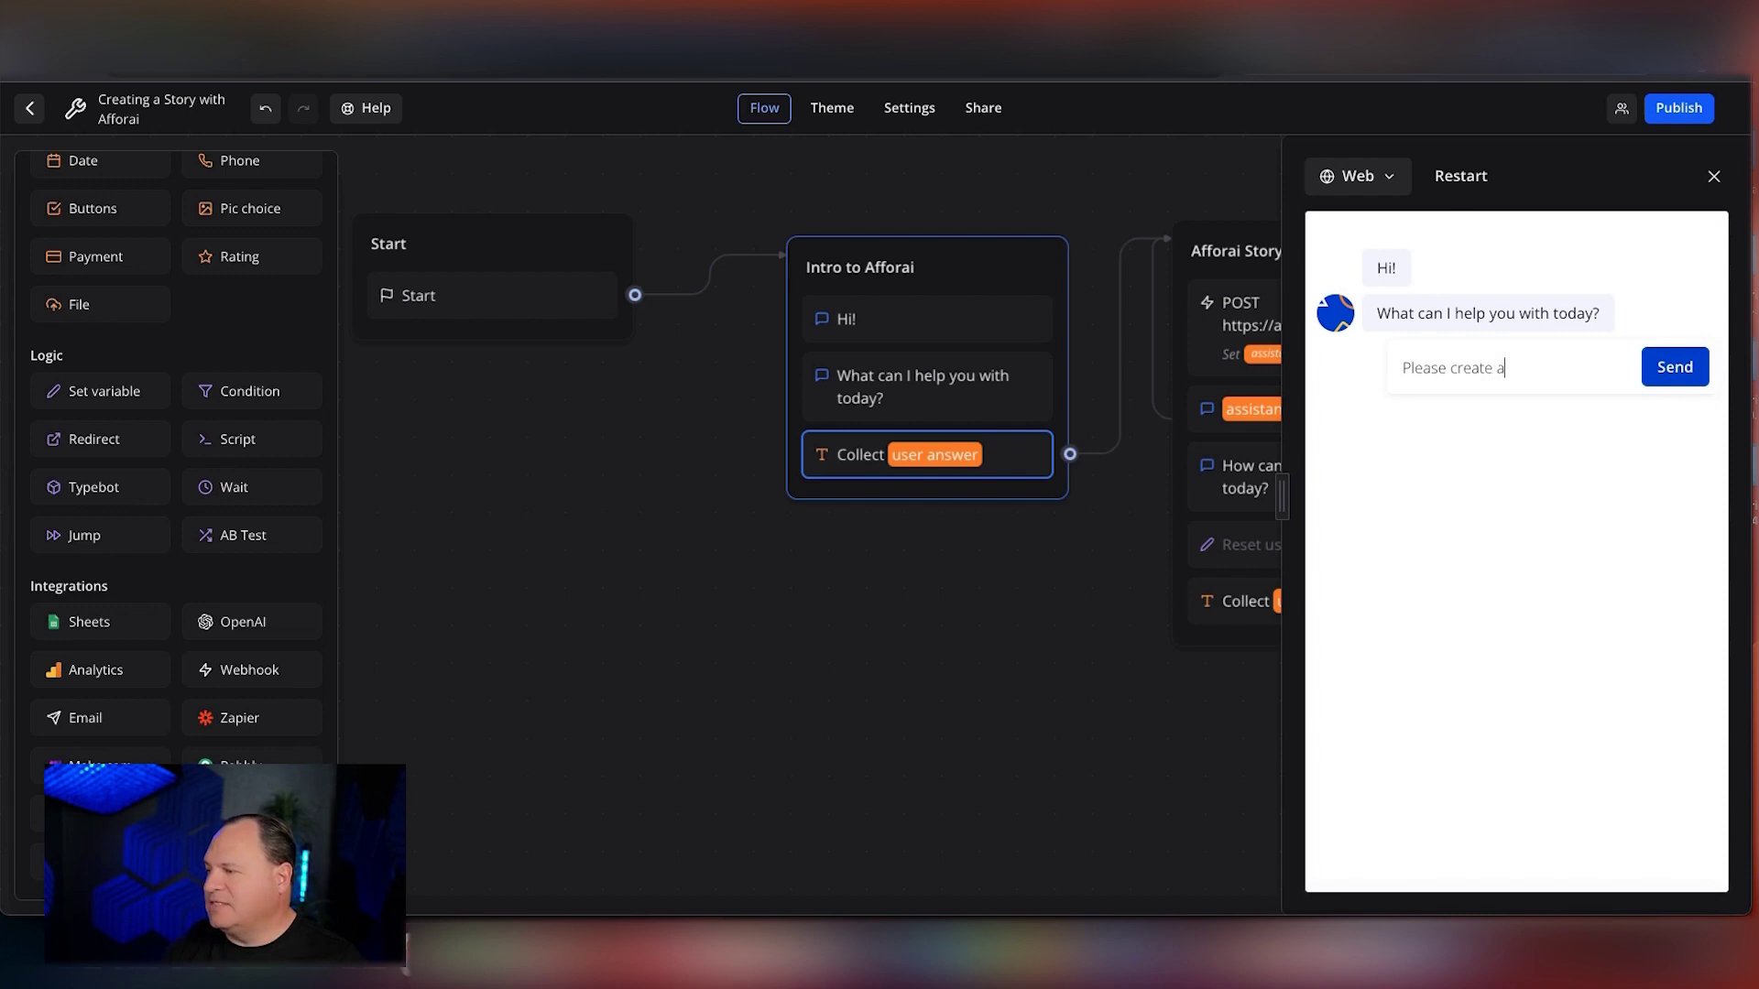
{"action": "type", "text": " pitch f"}
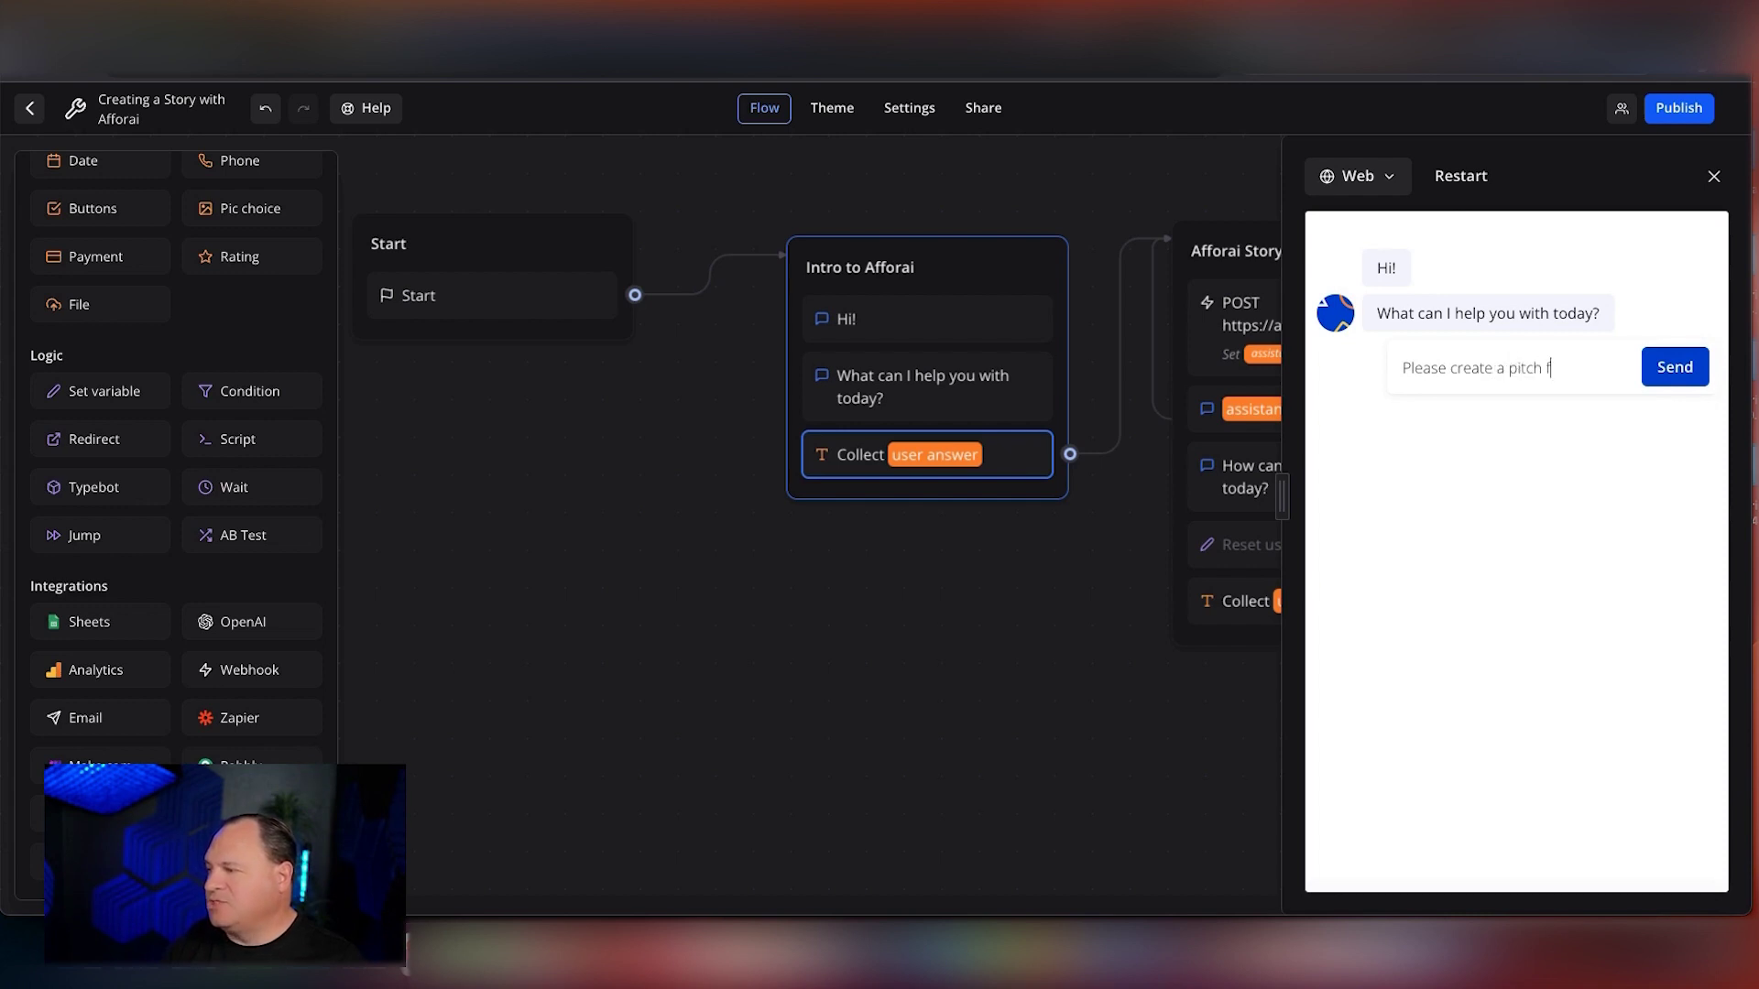
{"action": "type", "text": "or my car wax"}
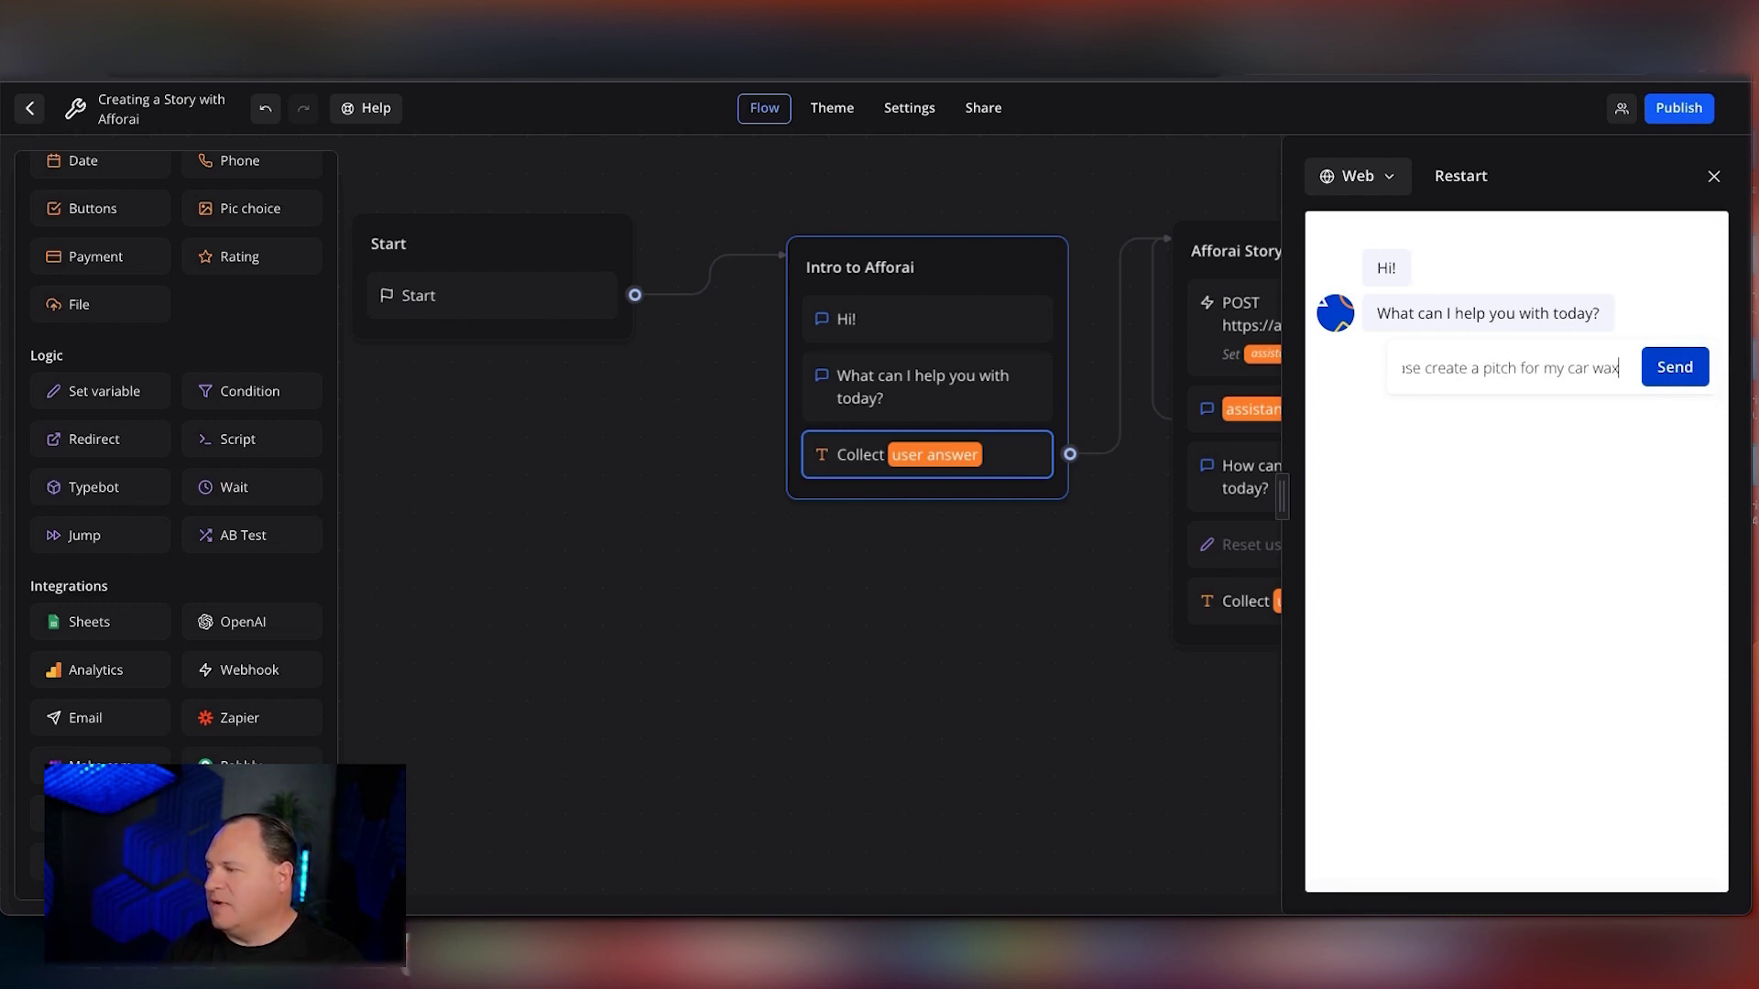
{"action": "type", "text": "ing business"}
{"action": "key", "text": "Return"}
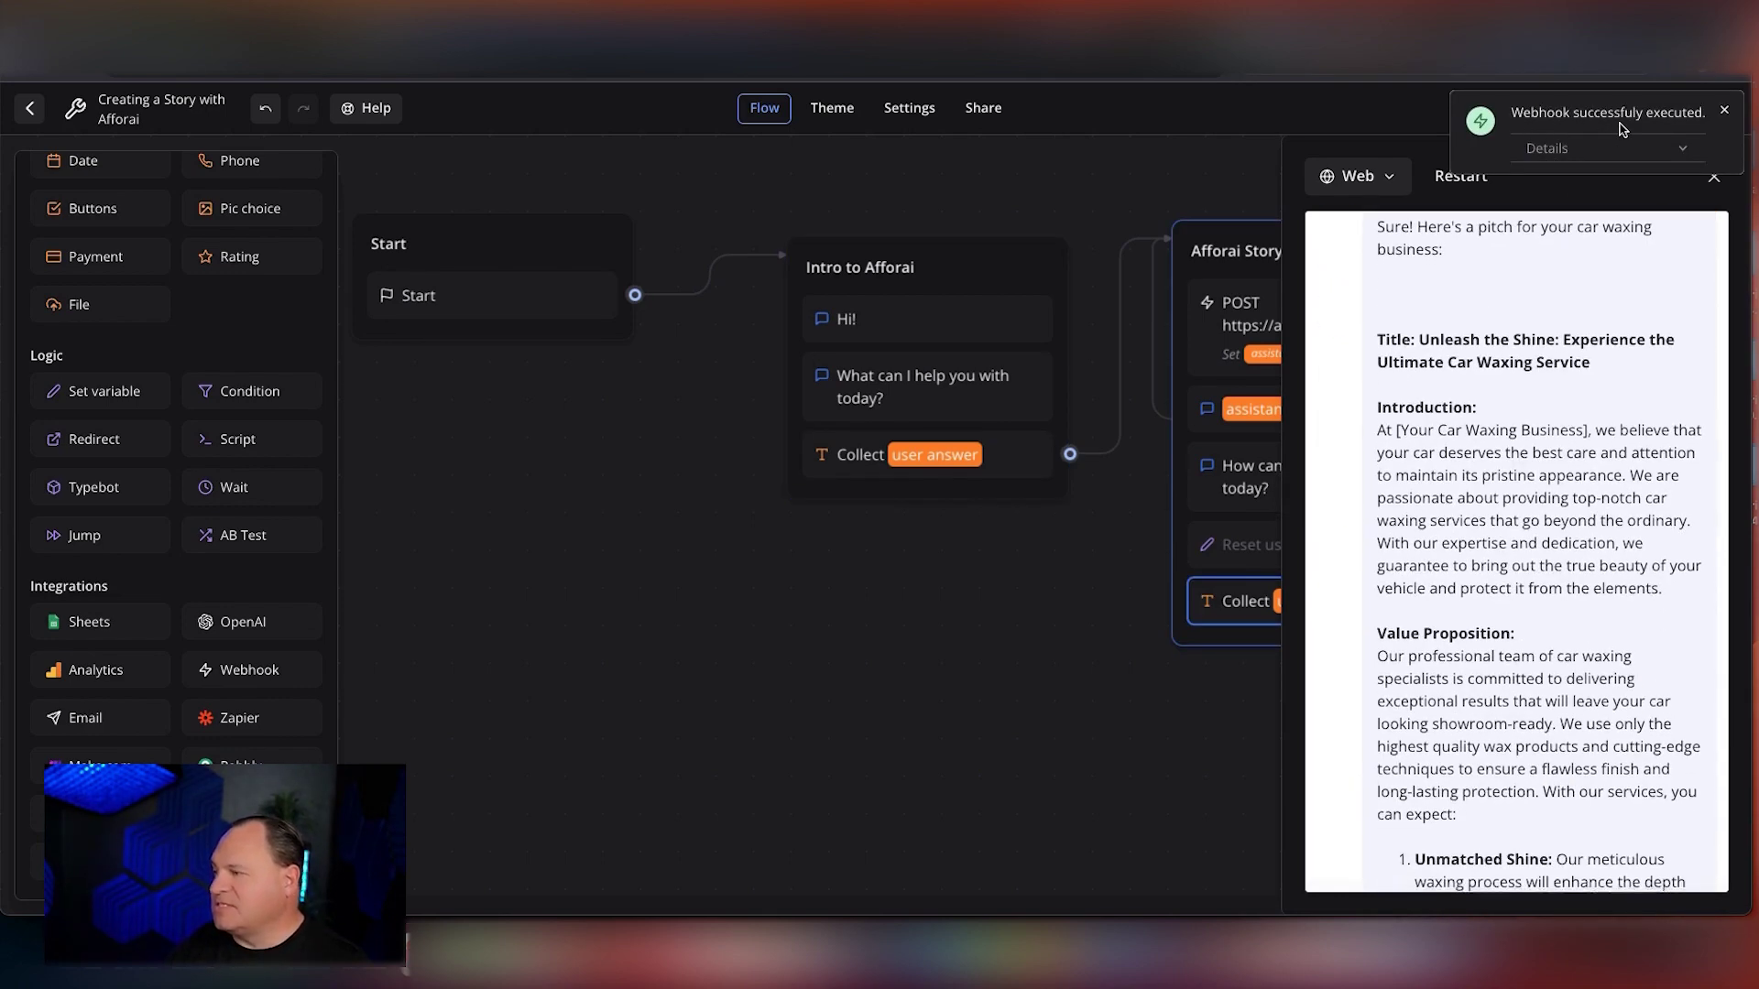
Read through the generated car waxing pitch in the preview chat from title to call to action, and close the preview
{"action": "scroll", "coordinate": [1478, 511], "scroll_direction": "up", "scroll_amount": 10}
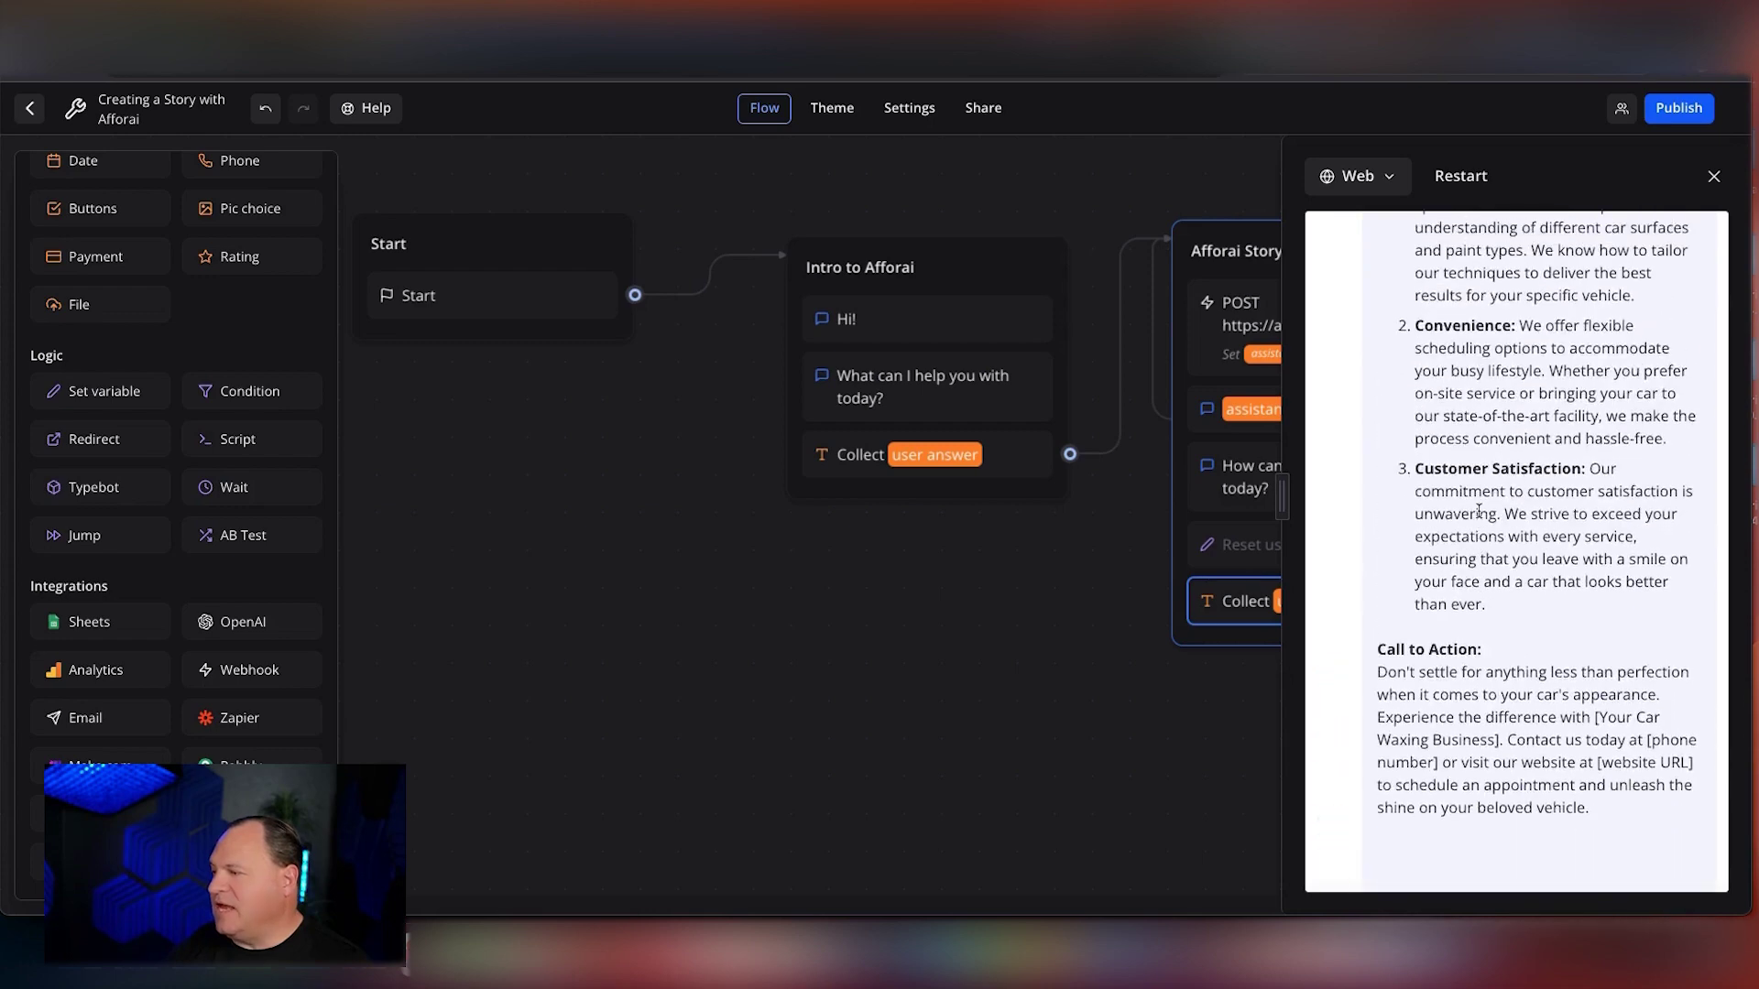
{"action": "scroll", "coordinate": [1478, 511], "scroll_direction": "up", "scroll_amount": 10}
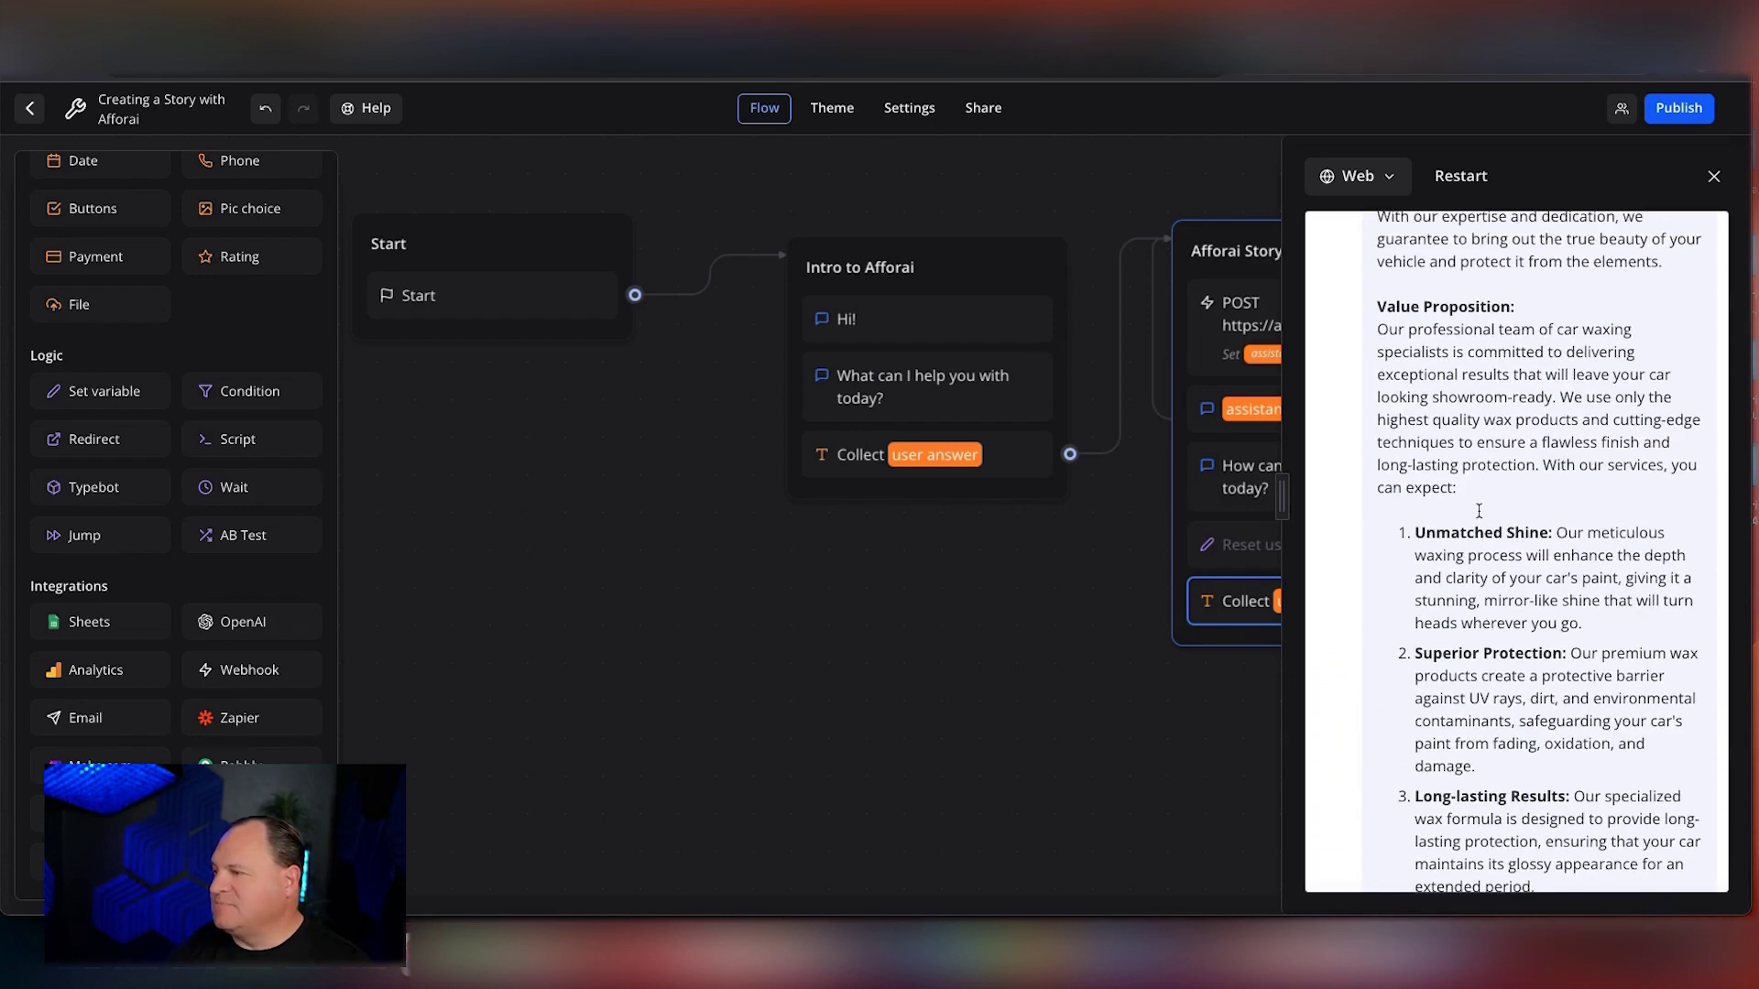
{"action": "scroll", "coordinate": [1479, 512], "scroll_direction": "up", "scroll_amount": 2}
{"action": "scroll", "coordinate": [1479, 511], "scroll_direction": "down", "scroll_amount": 4}
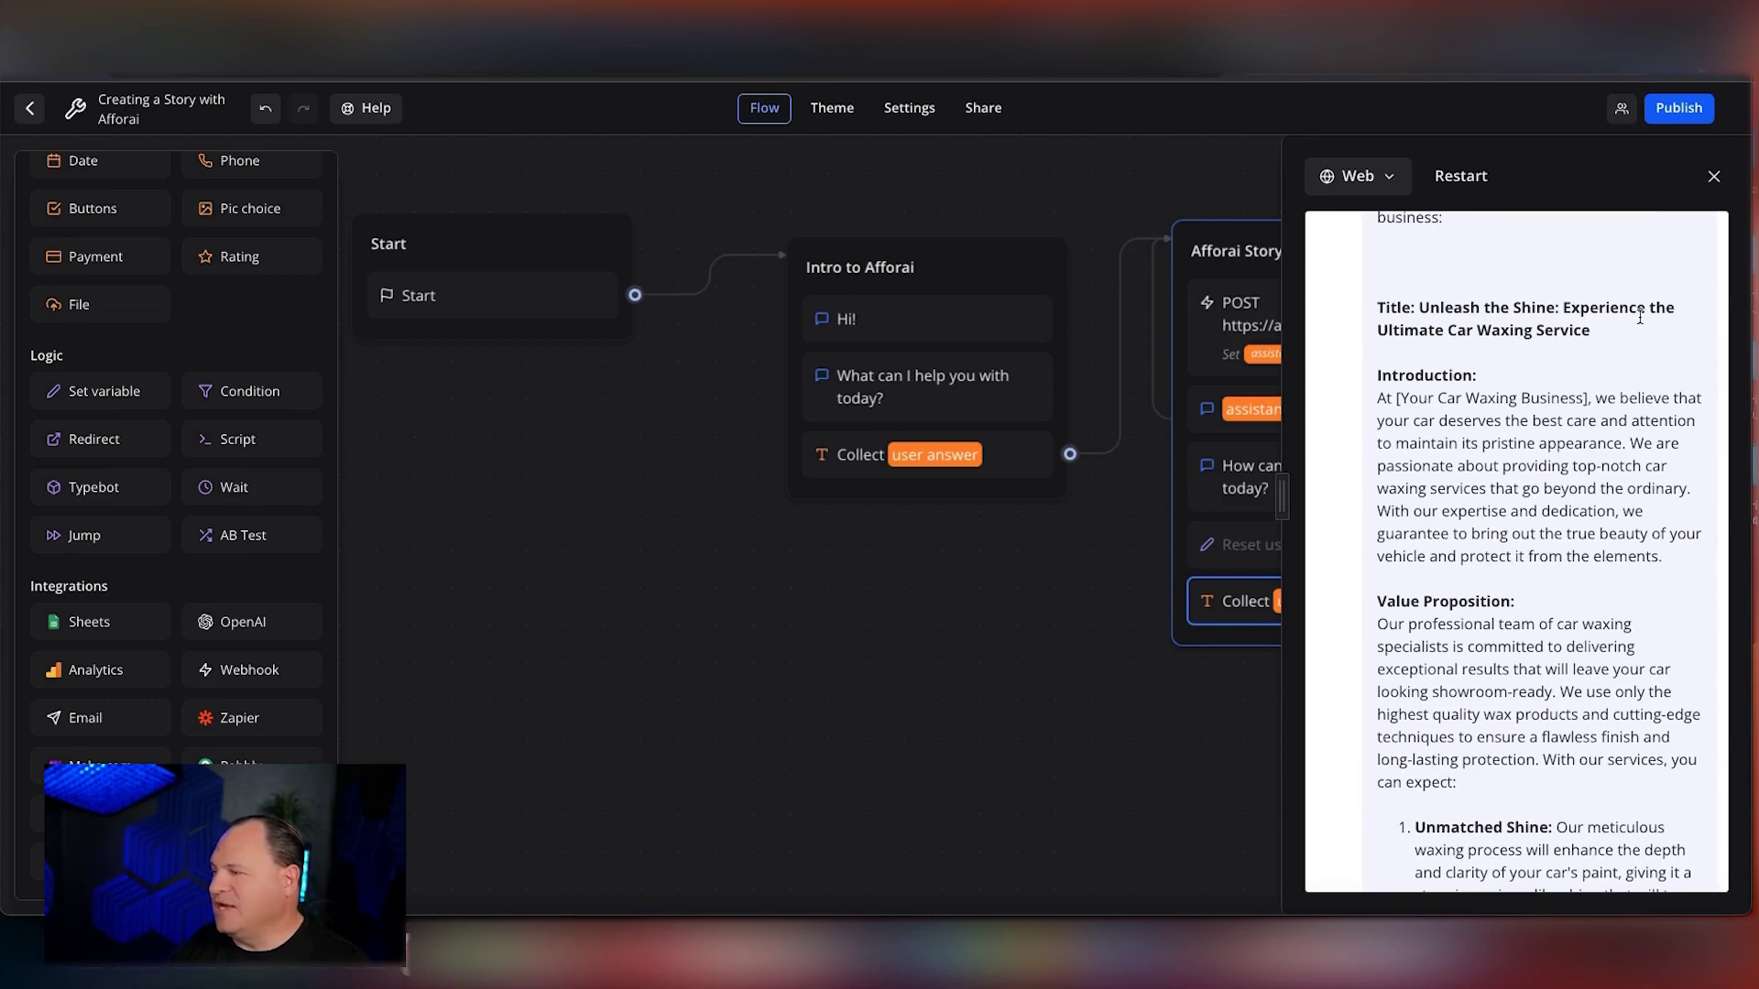
{"action": "scroll", "coordinate": [1444, 519], "scroll_direction": "down", "scroll_amount": 2}
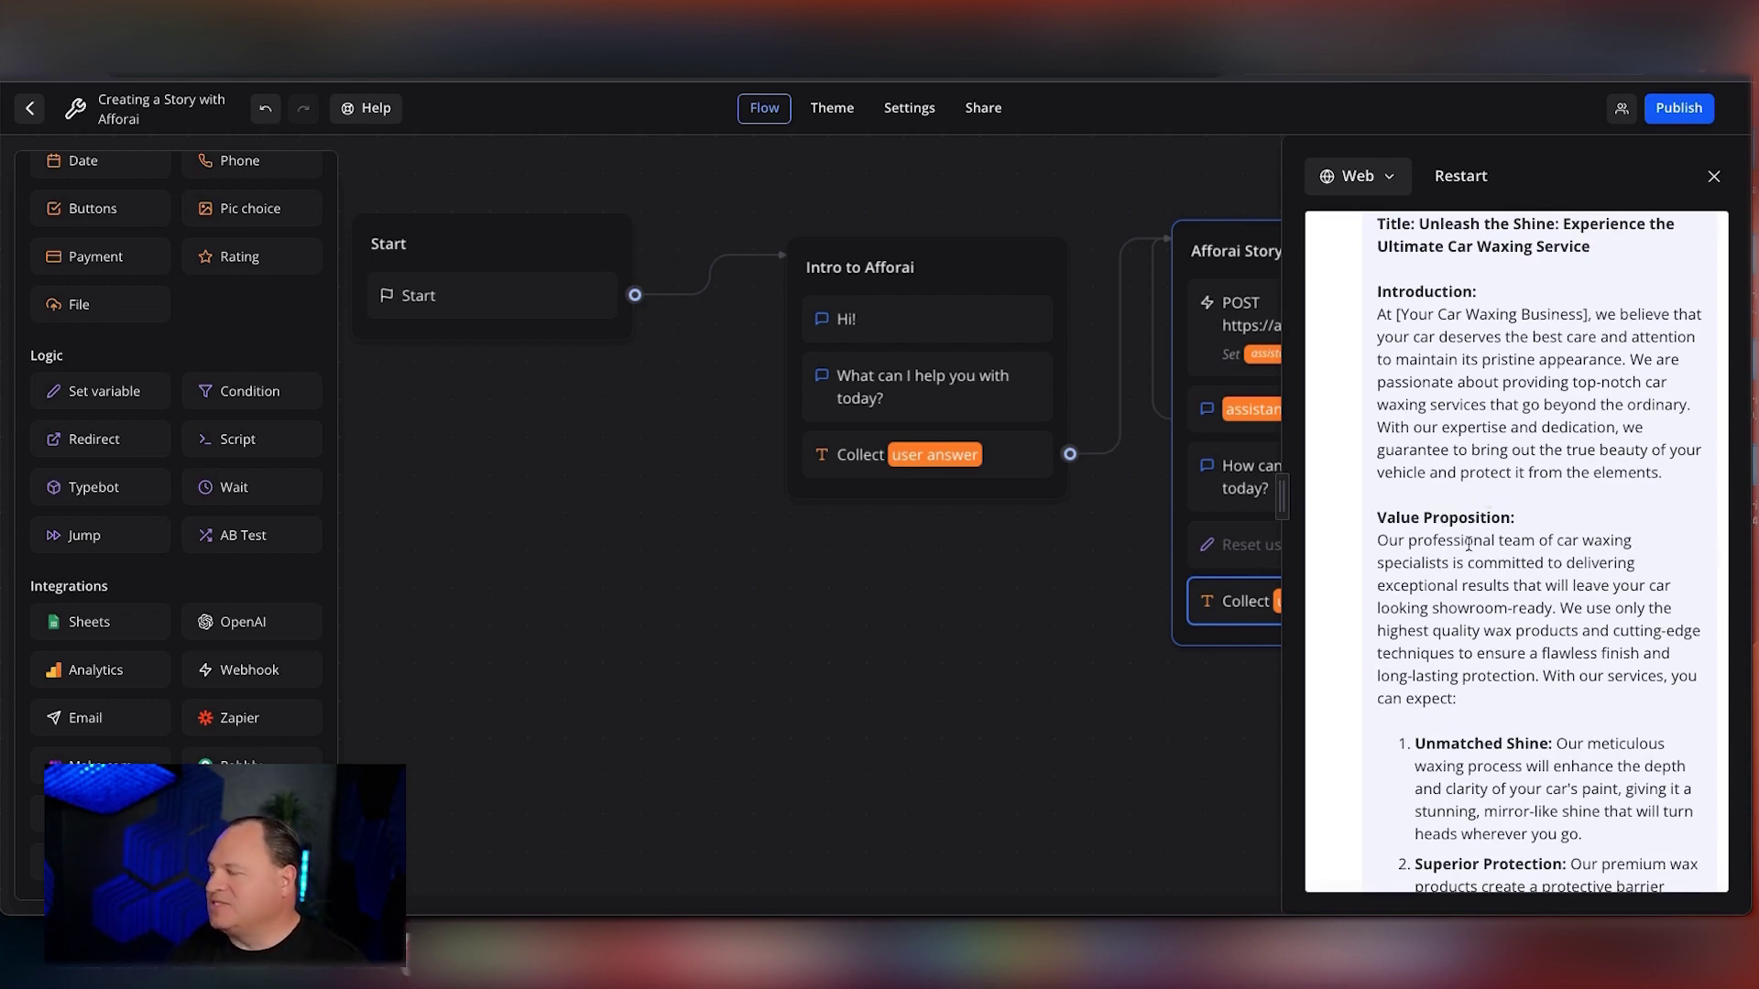
{"action": "scroll", "coordinate": [1467, 539], "scroll_direction": "down", "scroll_amount": 2}
{"action": "scroll", "coordinate": [1466, 539], "scroll_direction": "down", "scroll_amount": 20}
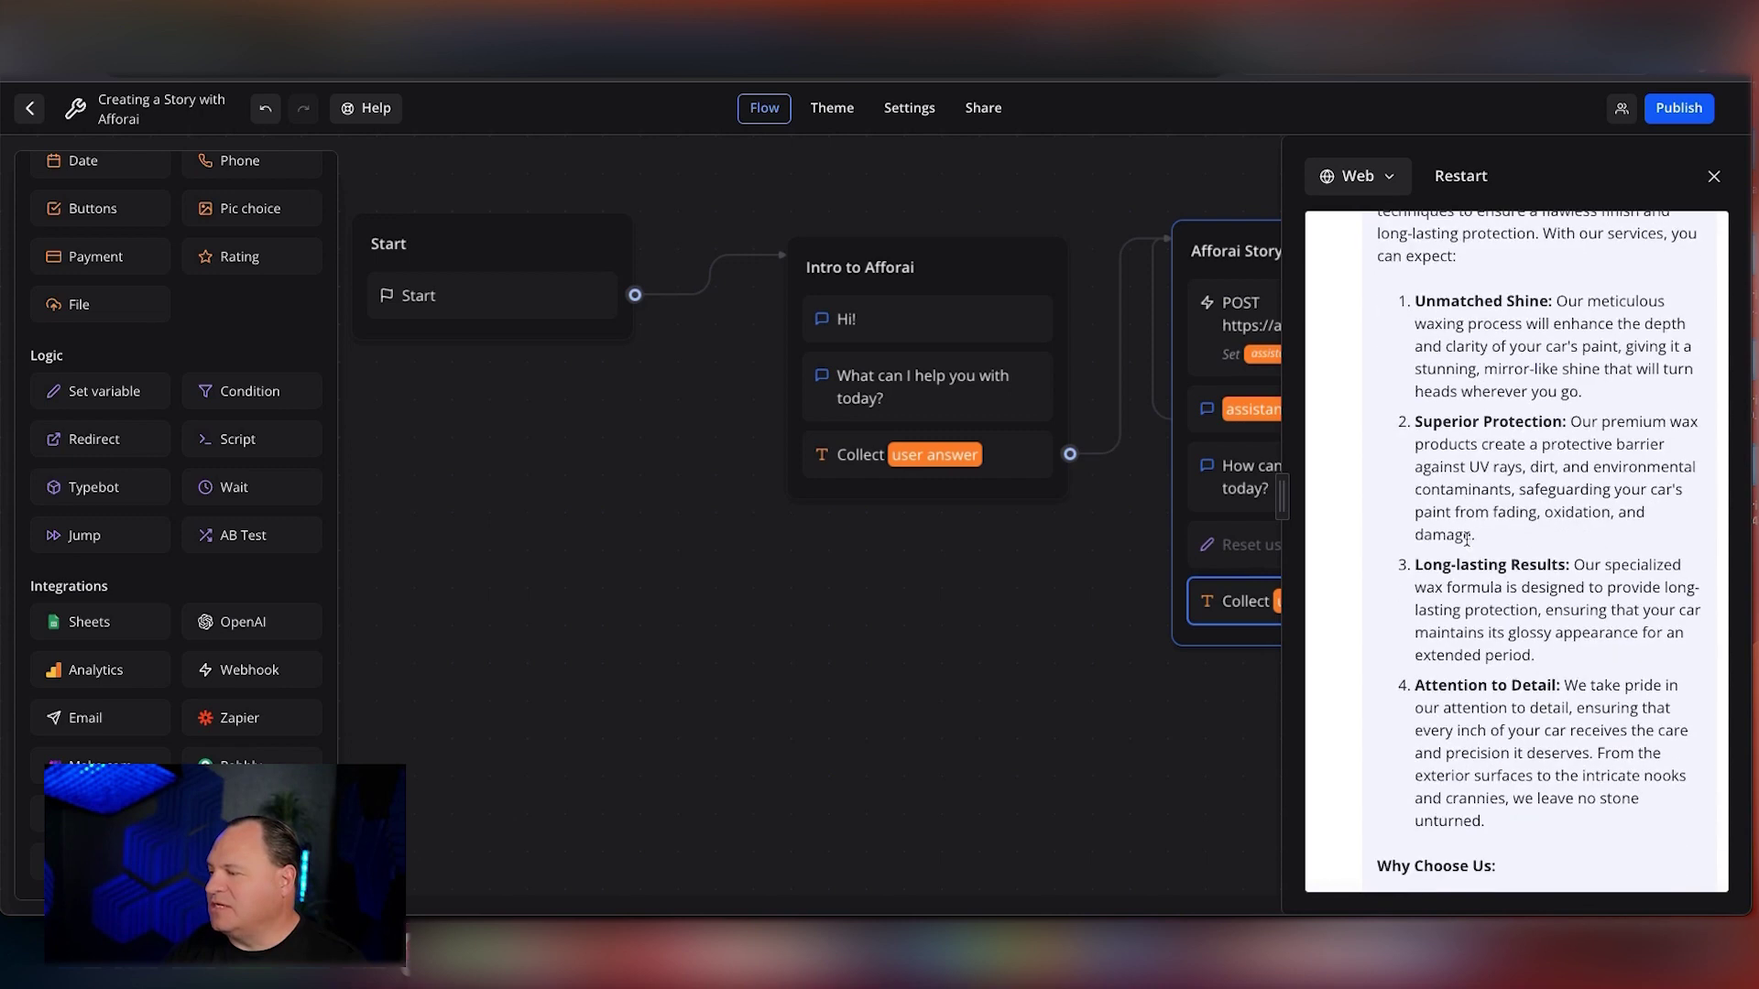
{"action": "scroll", "coordinate": [1466, 539], "scroll_direction": "down", "scroll_amount": 13}
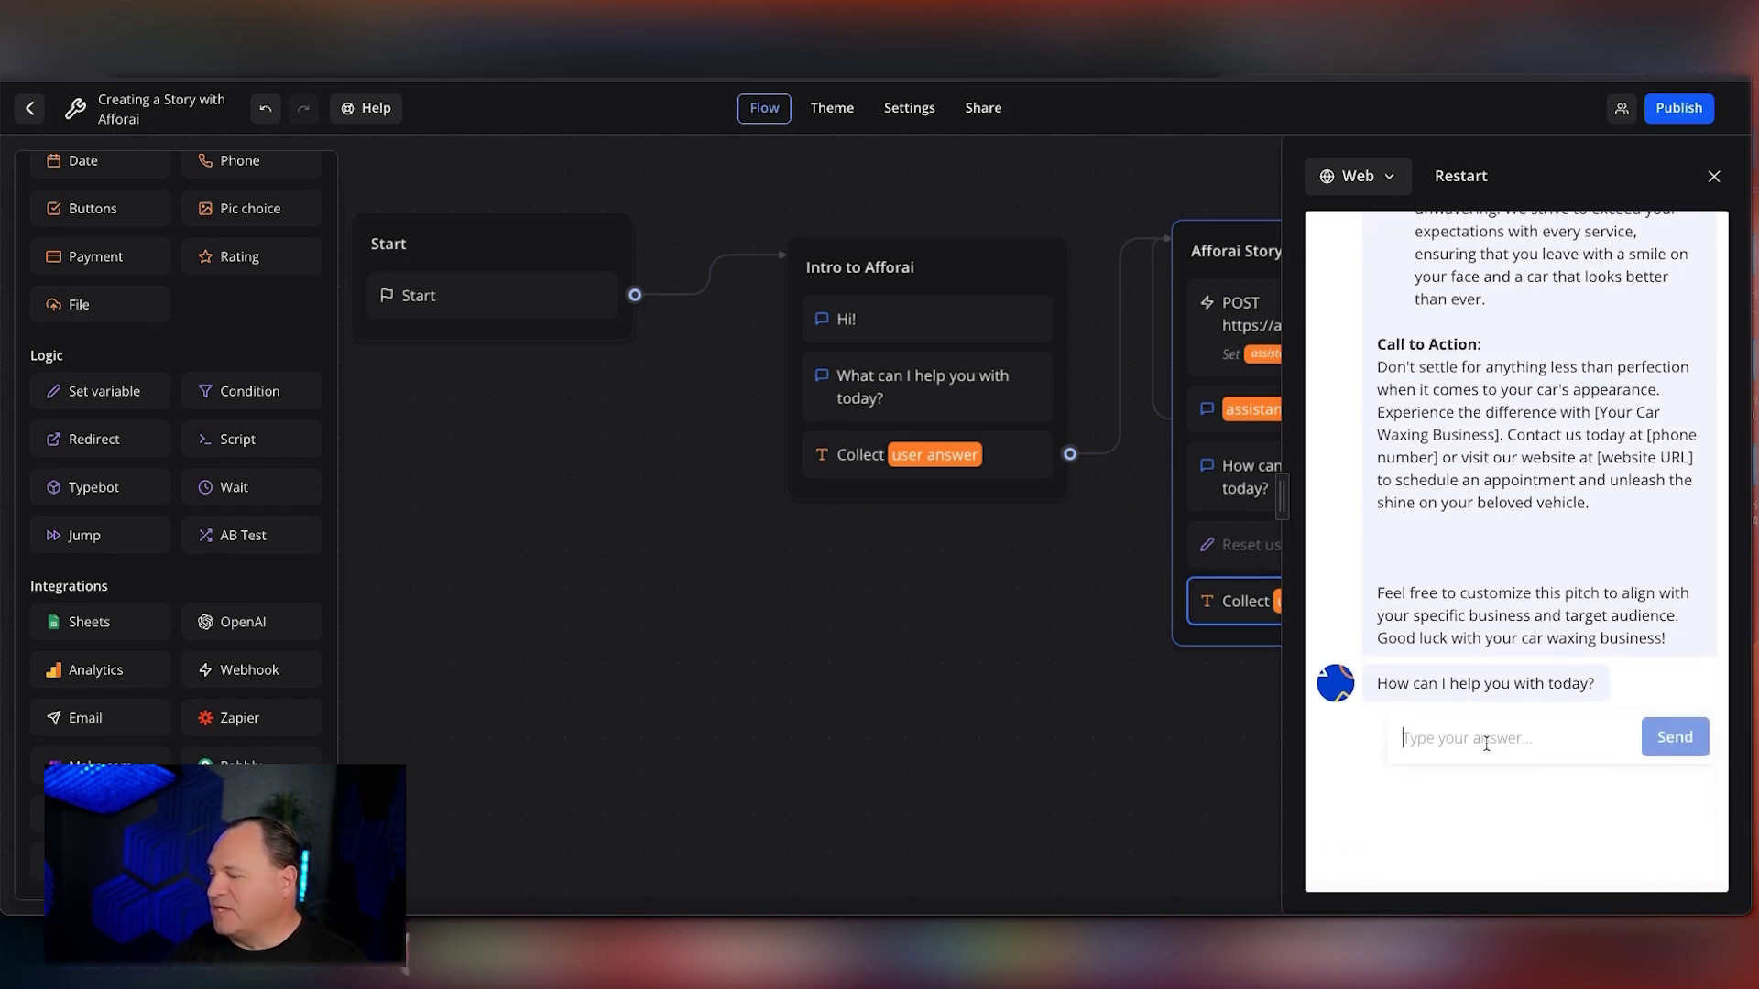
{"action": "left_click", "coordinate": [1712, 179]}
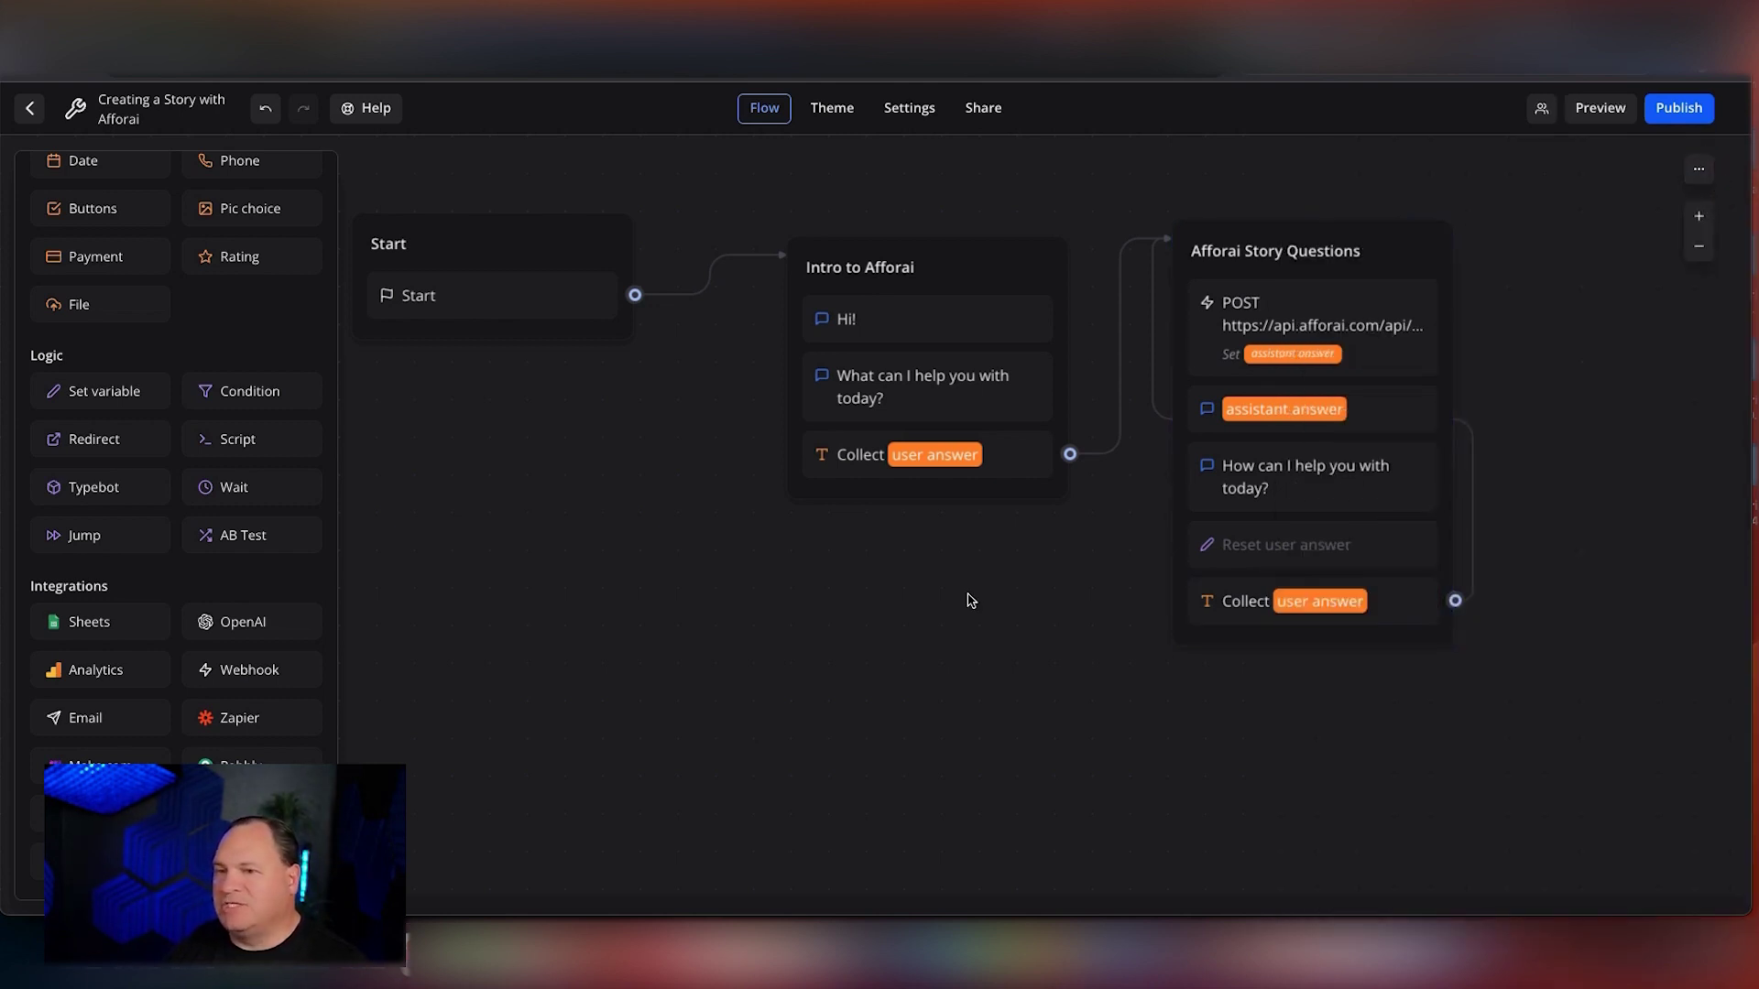
Return to the workspace, create a new typebot from scratch and name it "Test of Afforai"
{"action": "left_click", "coordinate": [29, 109]}
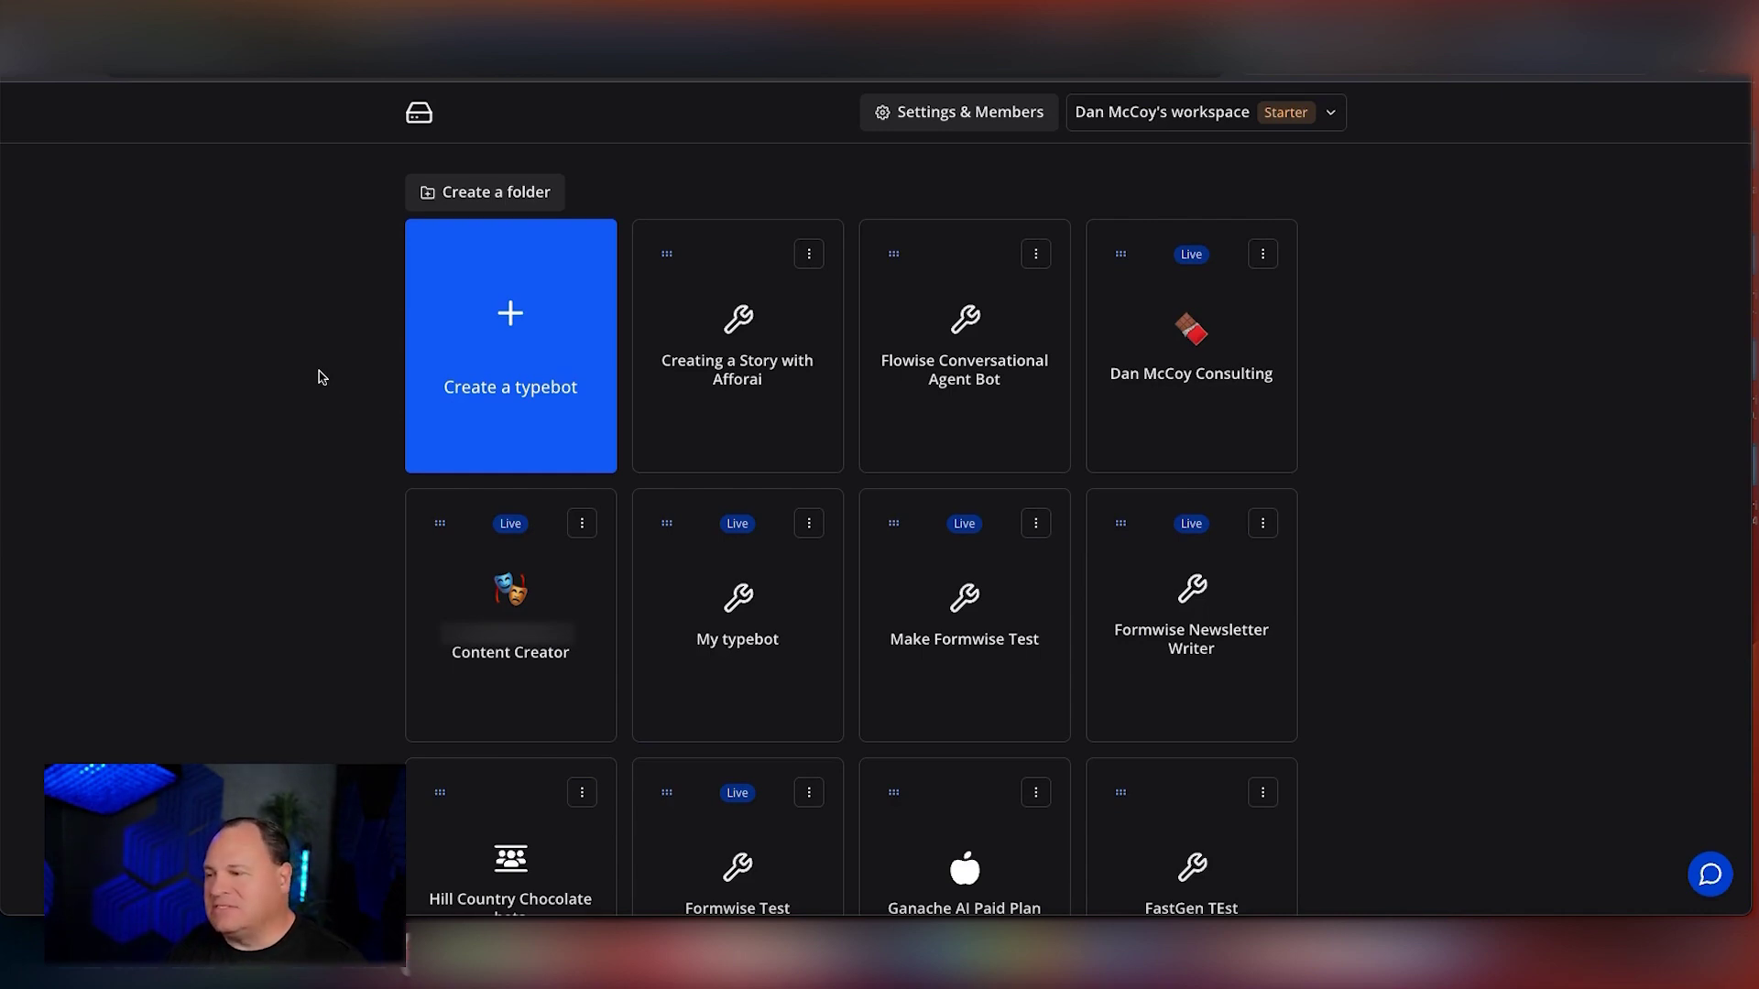
{"action": "left_click", "coordinate": [511, 316]}
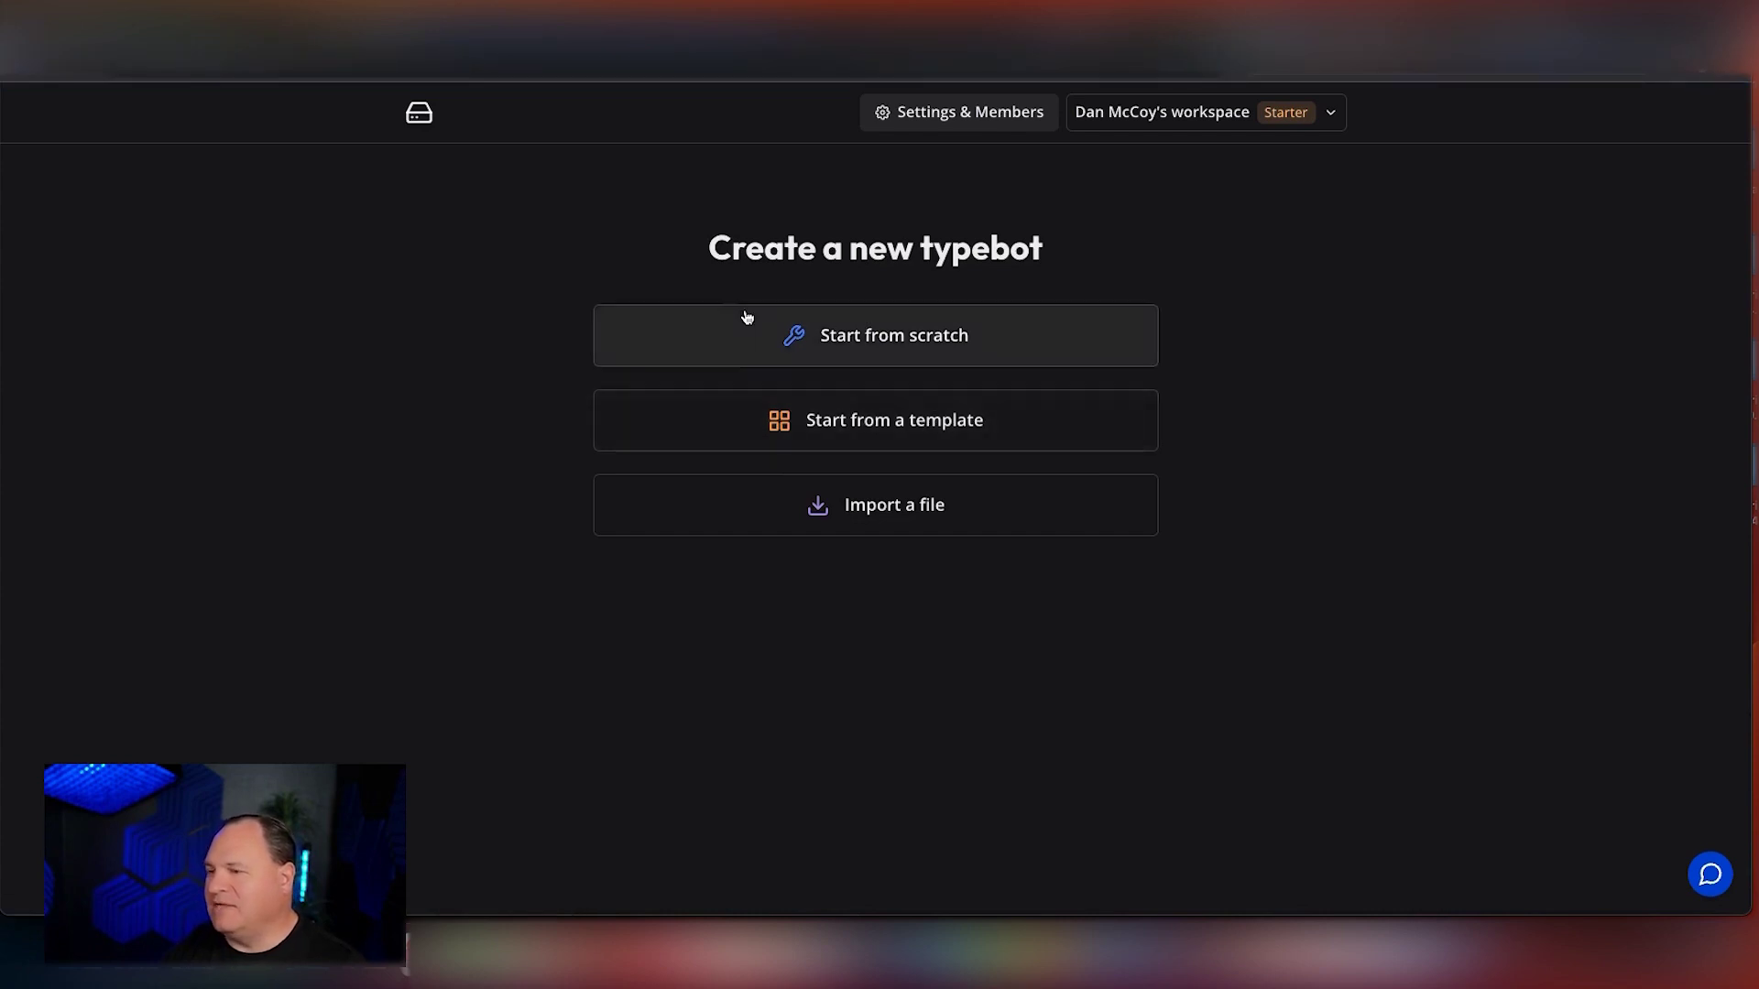
{"action": "left_click", "coordinate": [886, 339]}
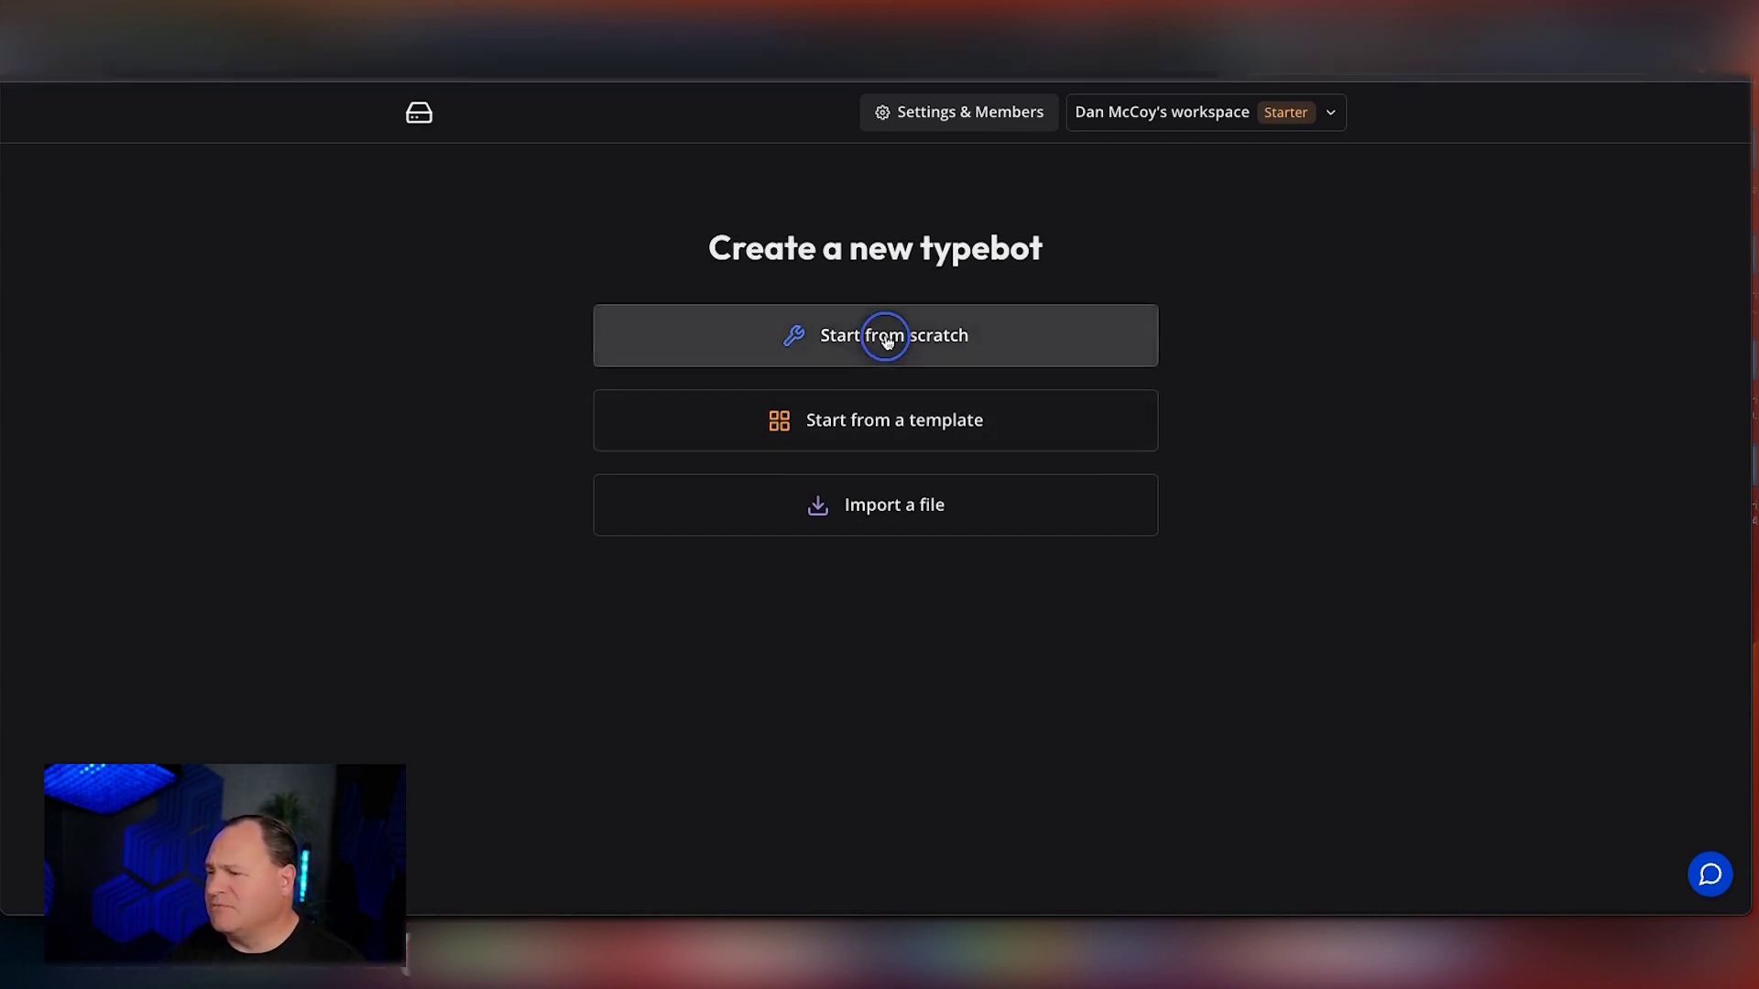
{"action": "left_click", "coordinate": [135, 109]}
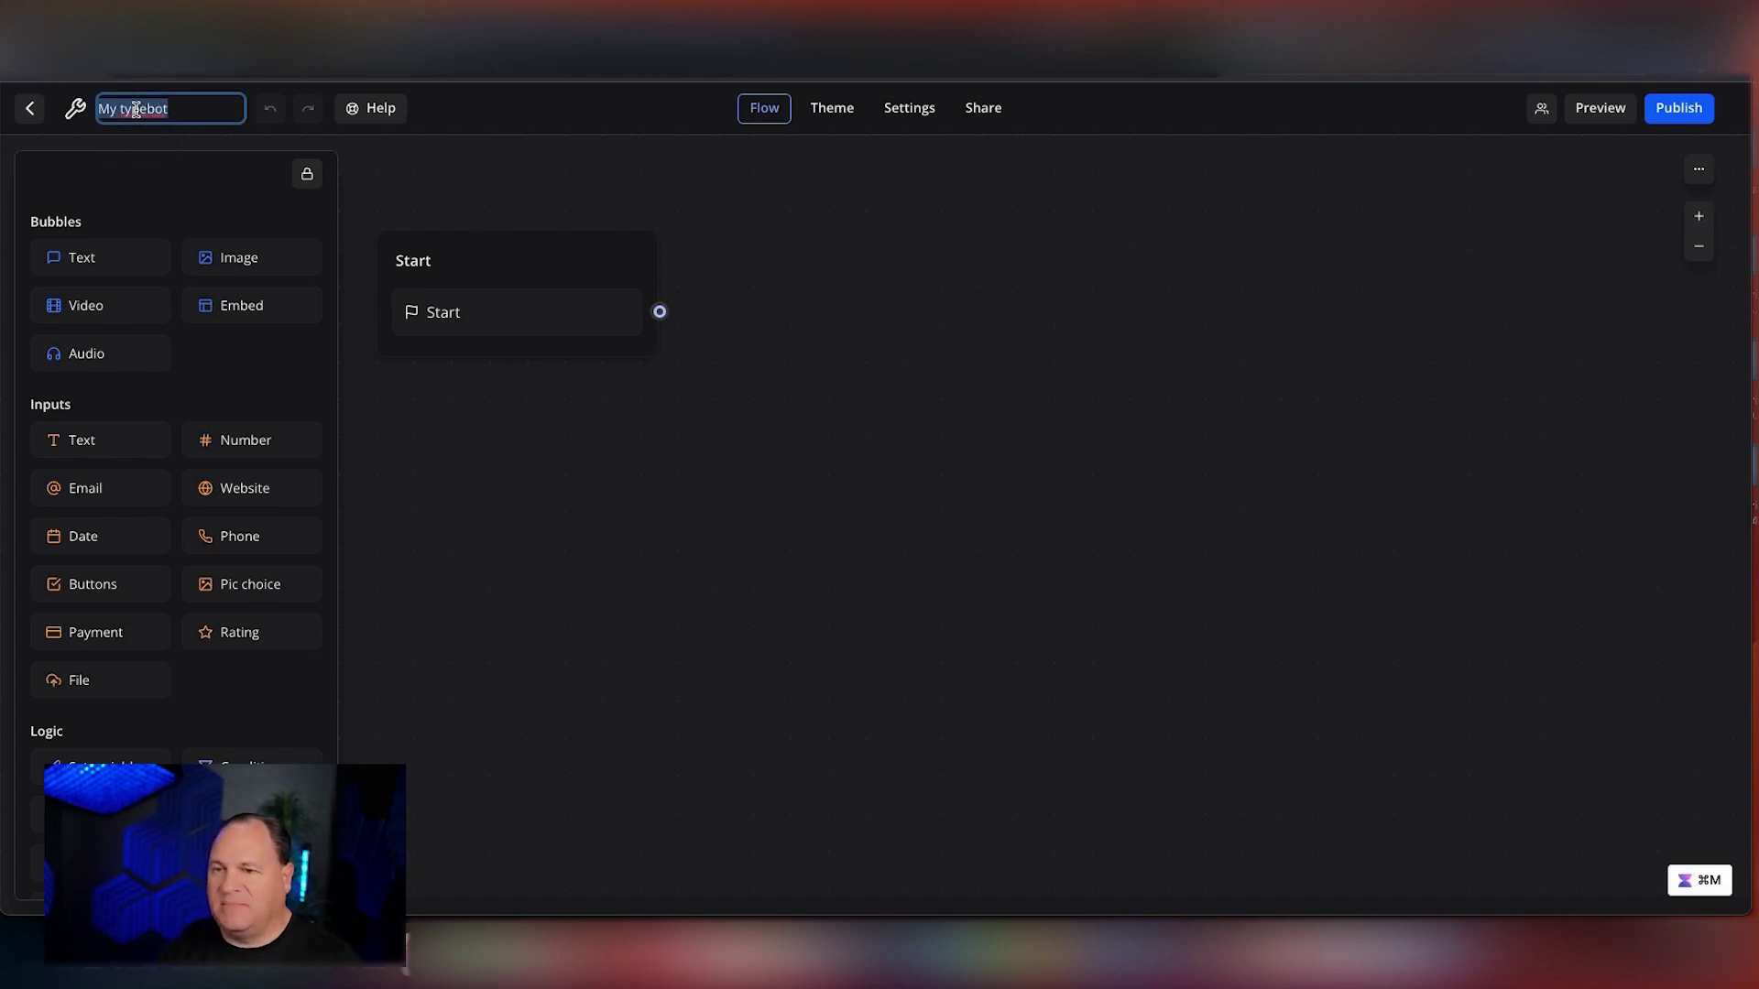
{"action": "type", "text": "Tes"}
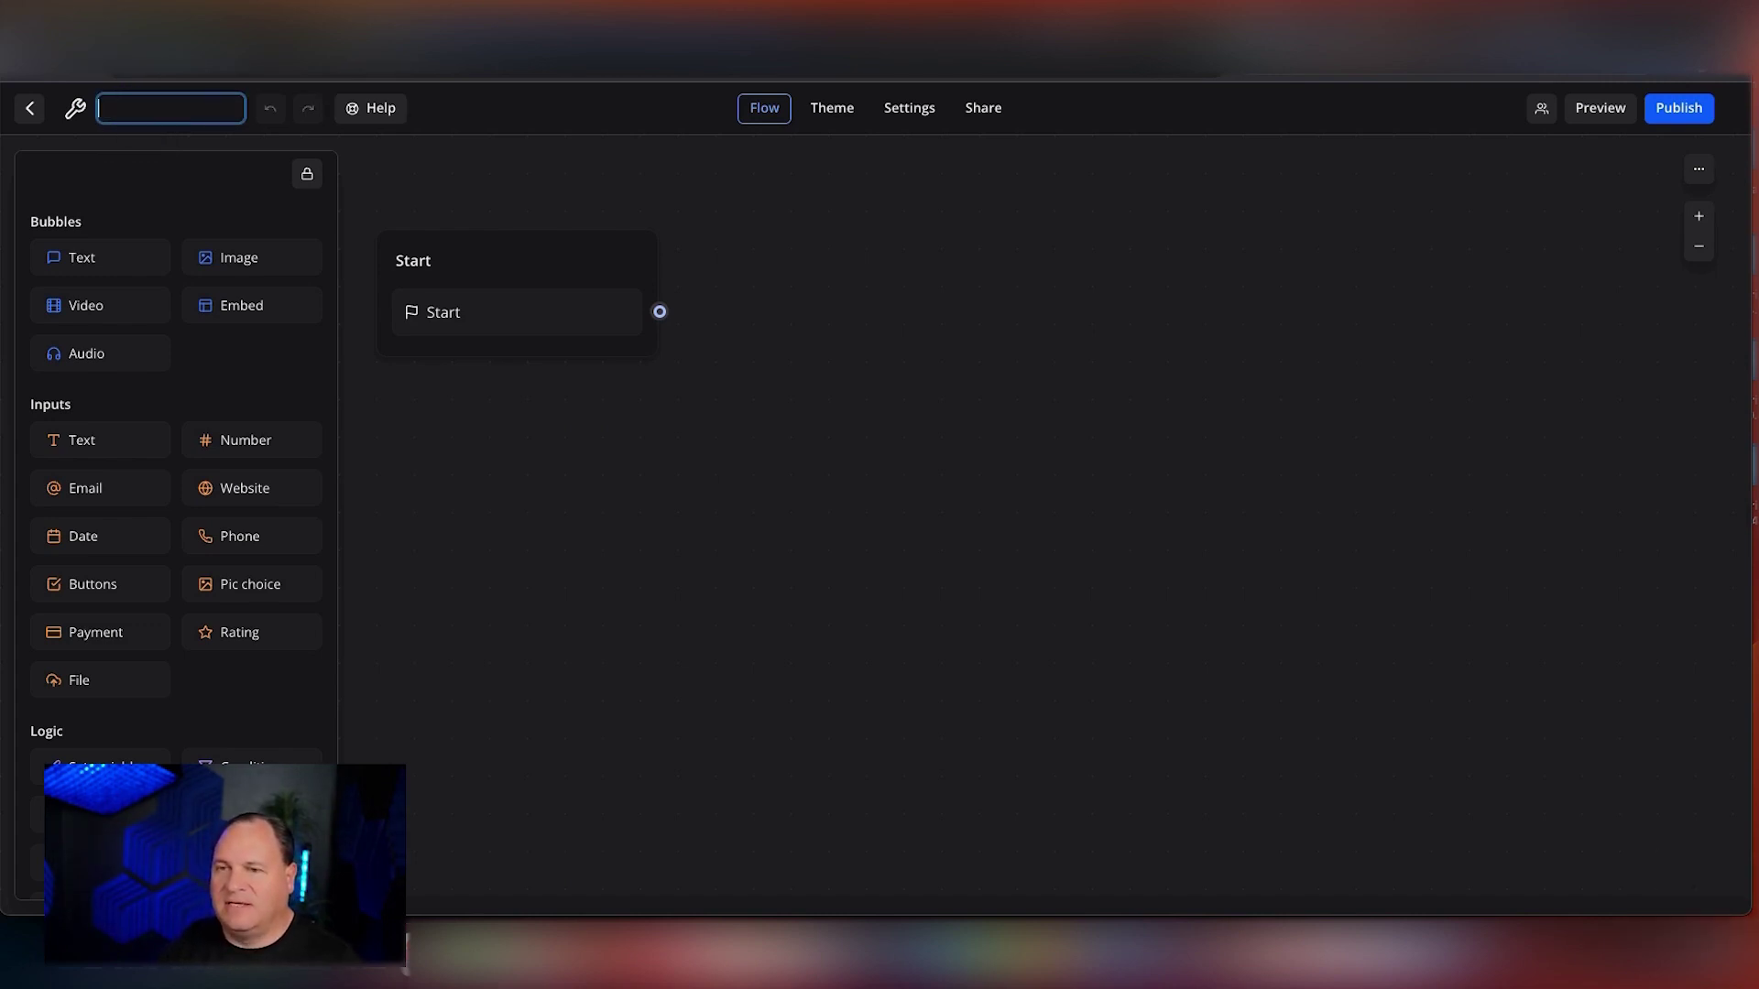
{"action": "type", "text": "t of Afforai"}
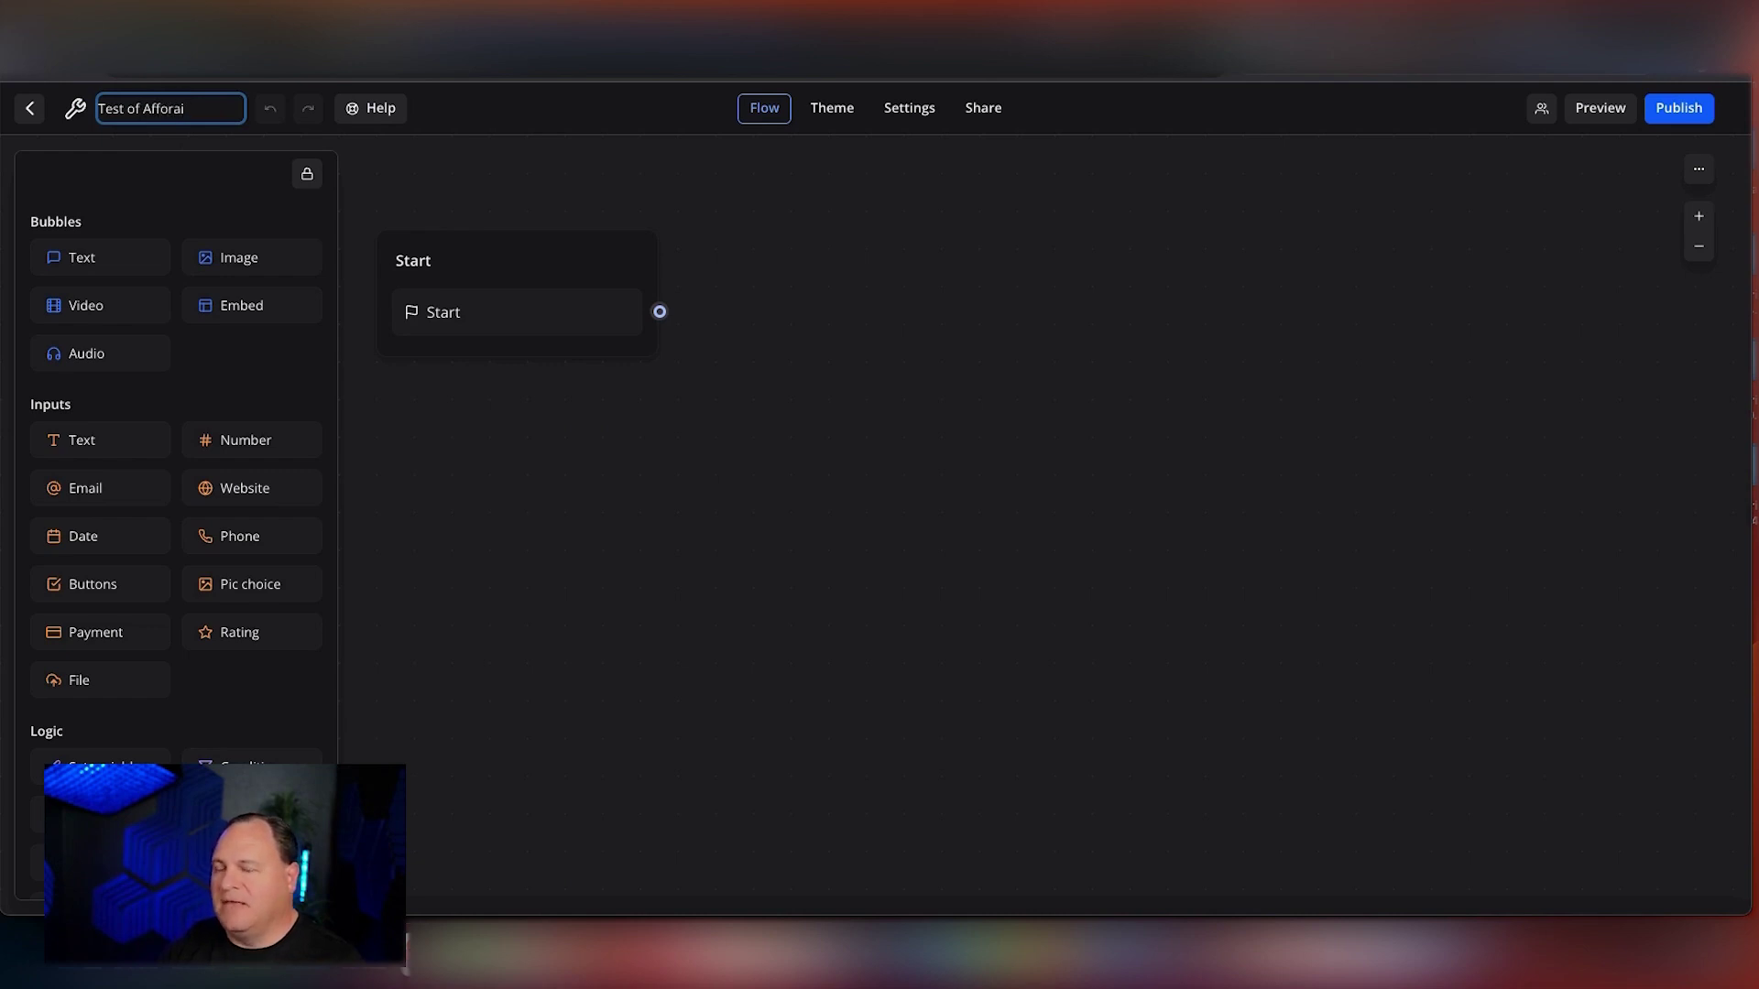
{"action": "left_click", "coordinate": [589, 534]}
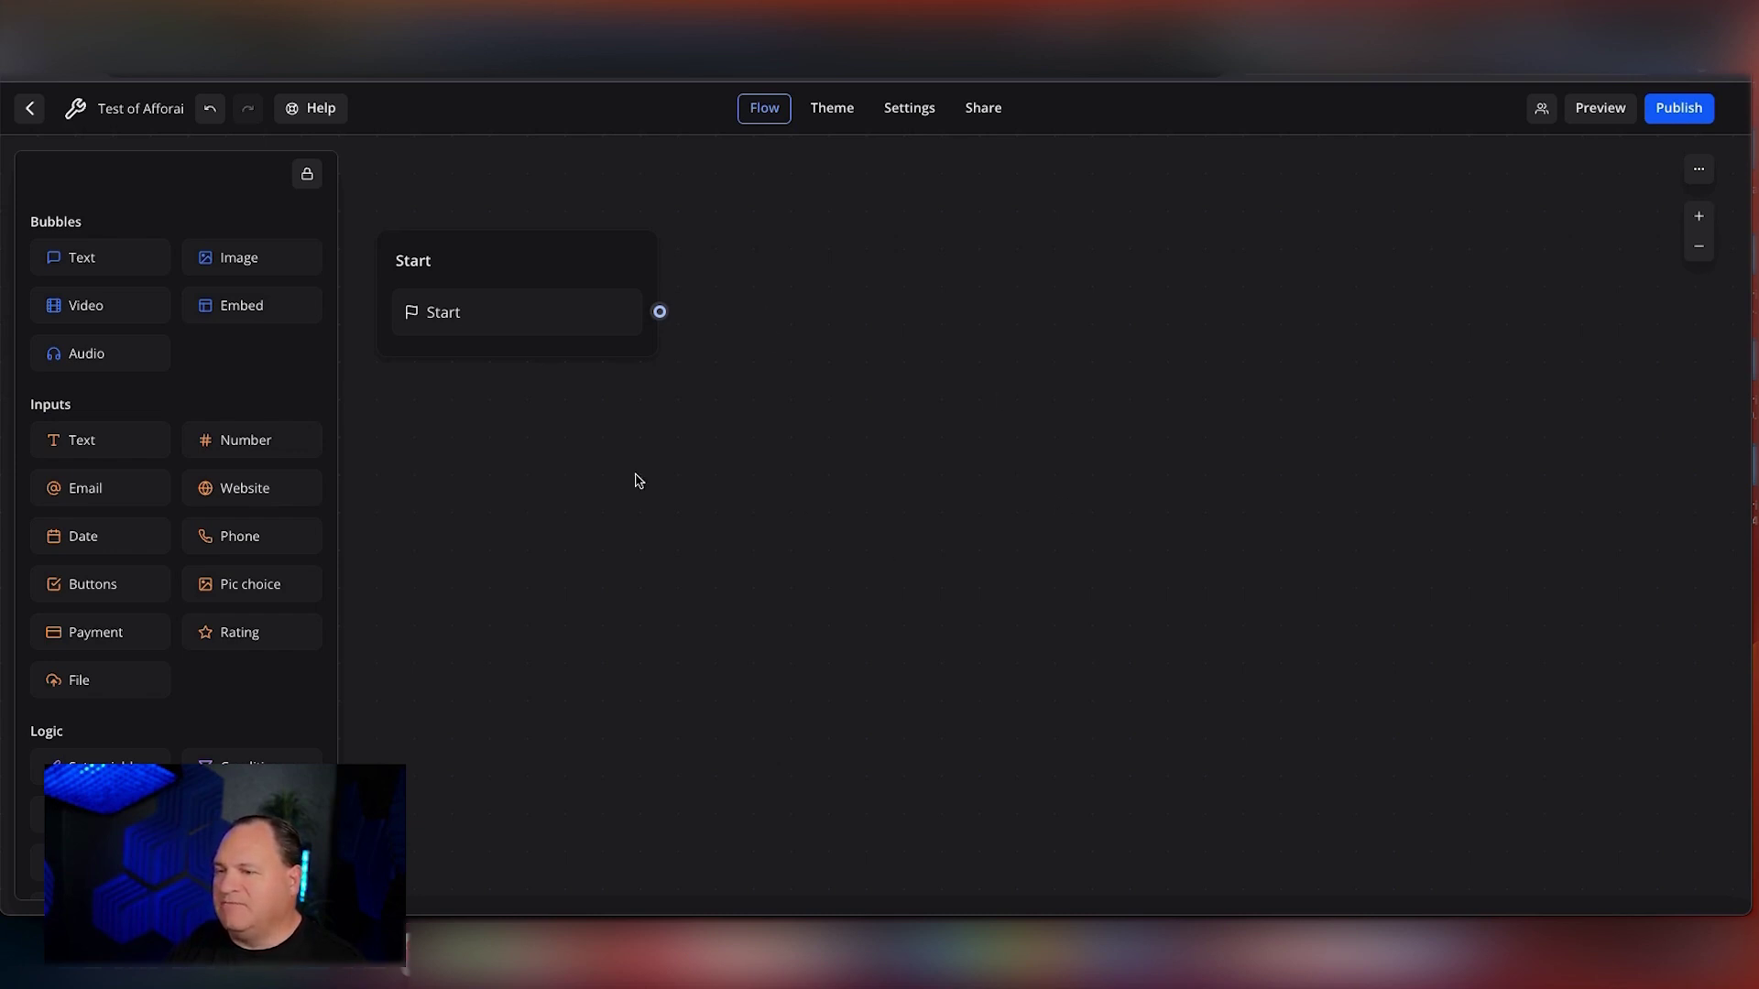
Add a text bubble saying "Hi!" in a new group beside the Start block
{"action": "left_click_drag", "start_coordinate": [98, 263], "coordinate": [859, 292]}
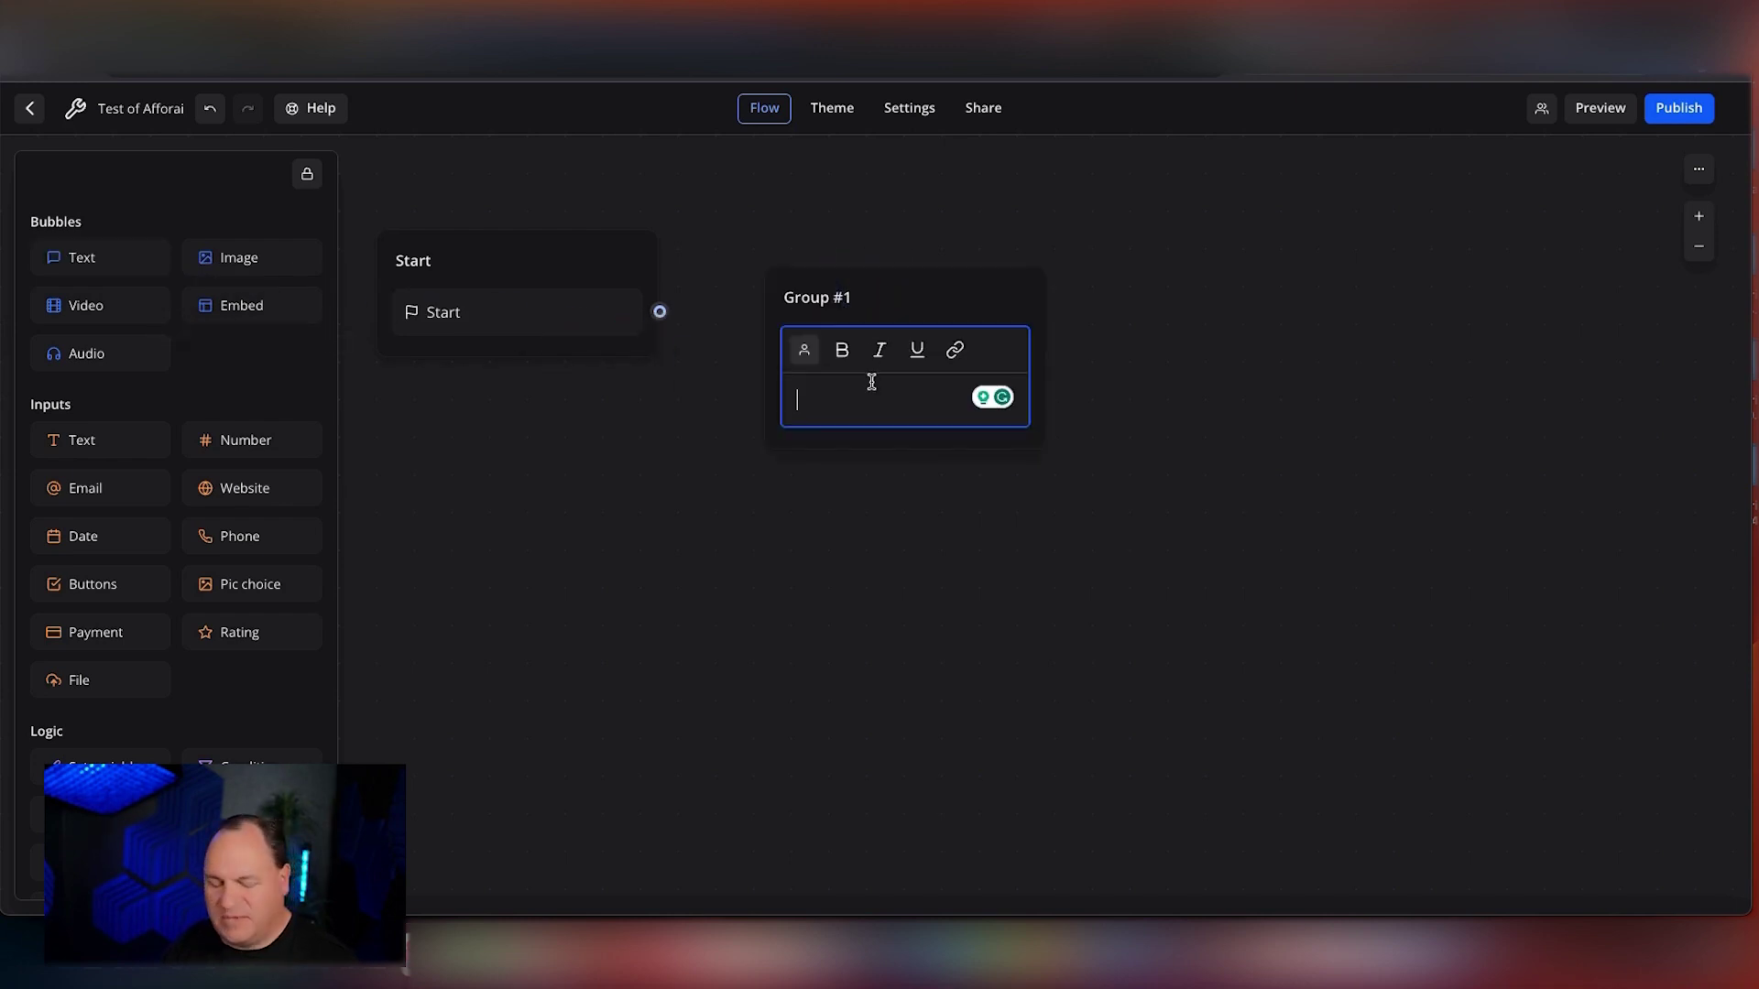
{"action": "type", "text": "Hi!"}
{"action": "scroll", "coordinate": [831, 510], "scroll_direction": "left", "scroll_amount": 3}
{"action": "left_click", "coordinate": [849, 494]}
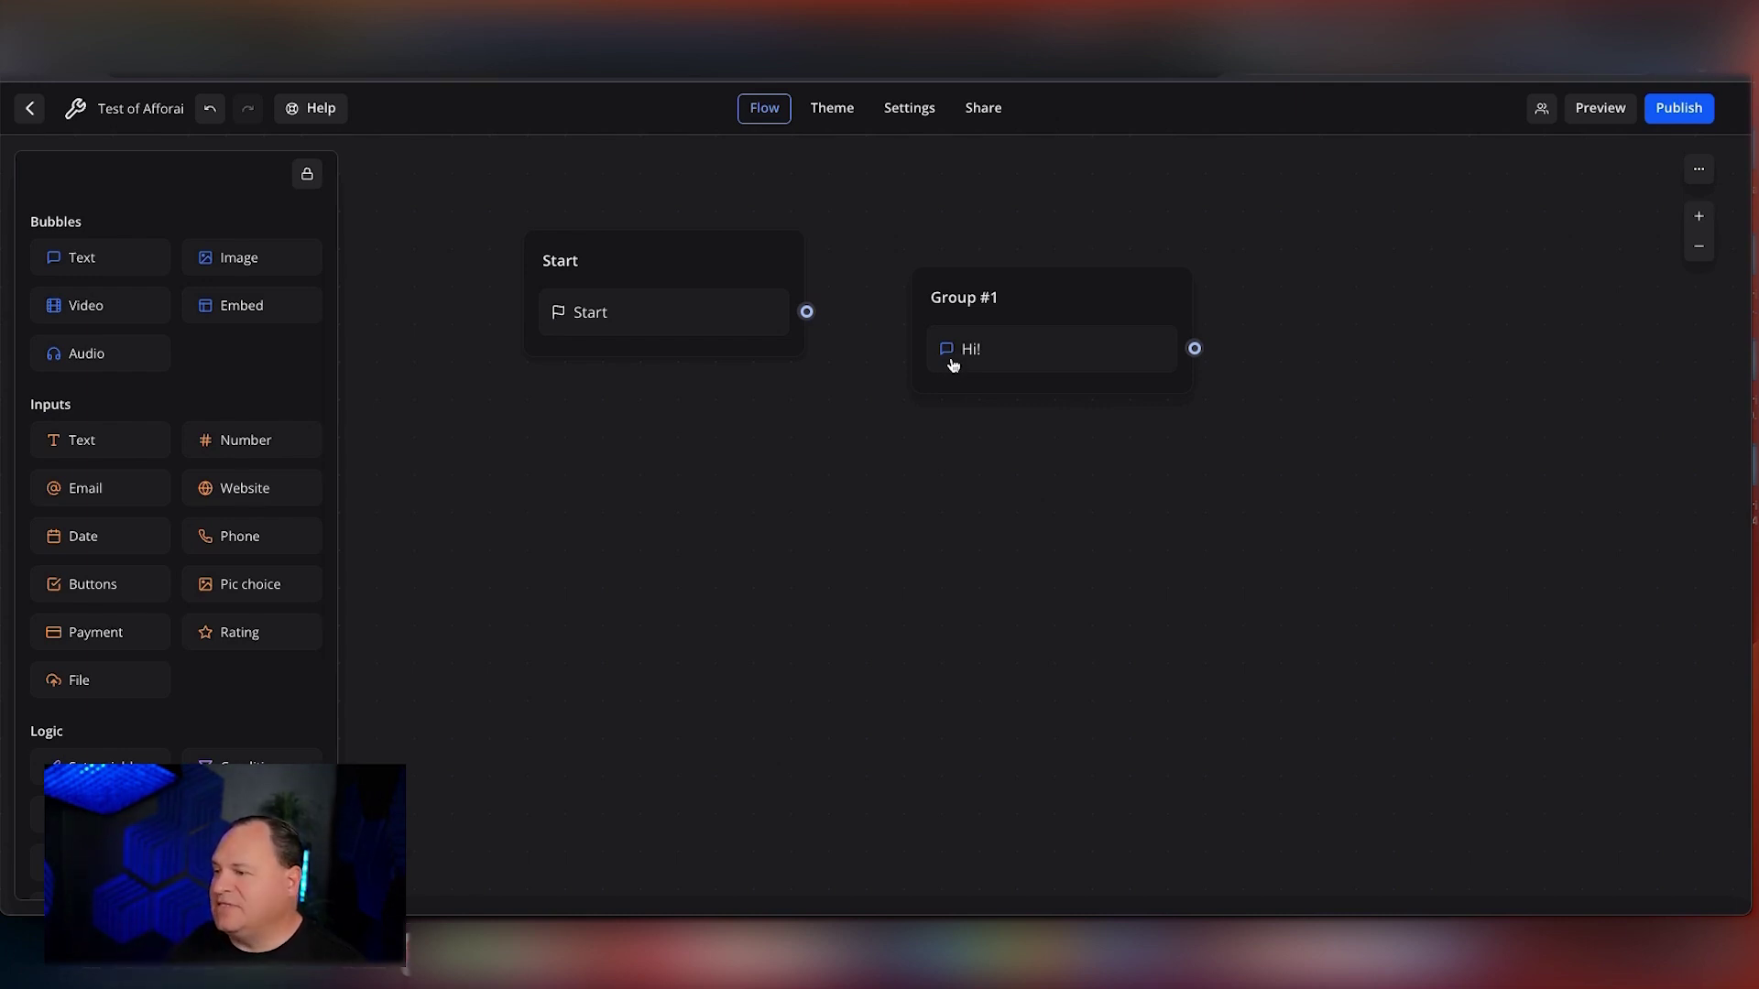
Move the new group slightly up to align with the Start block and rename it "Intro"
{"action": "left_click_drag", "start_coordinate": [1005, 305], "coordinate": [993, 275]}
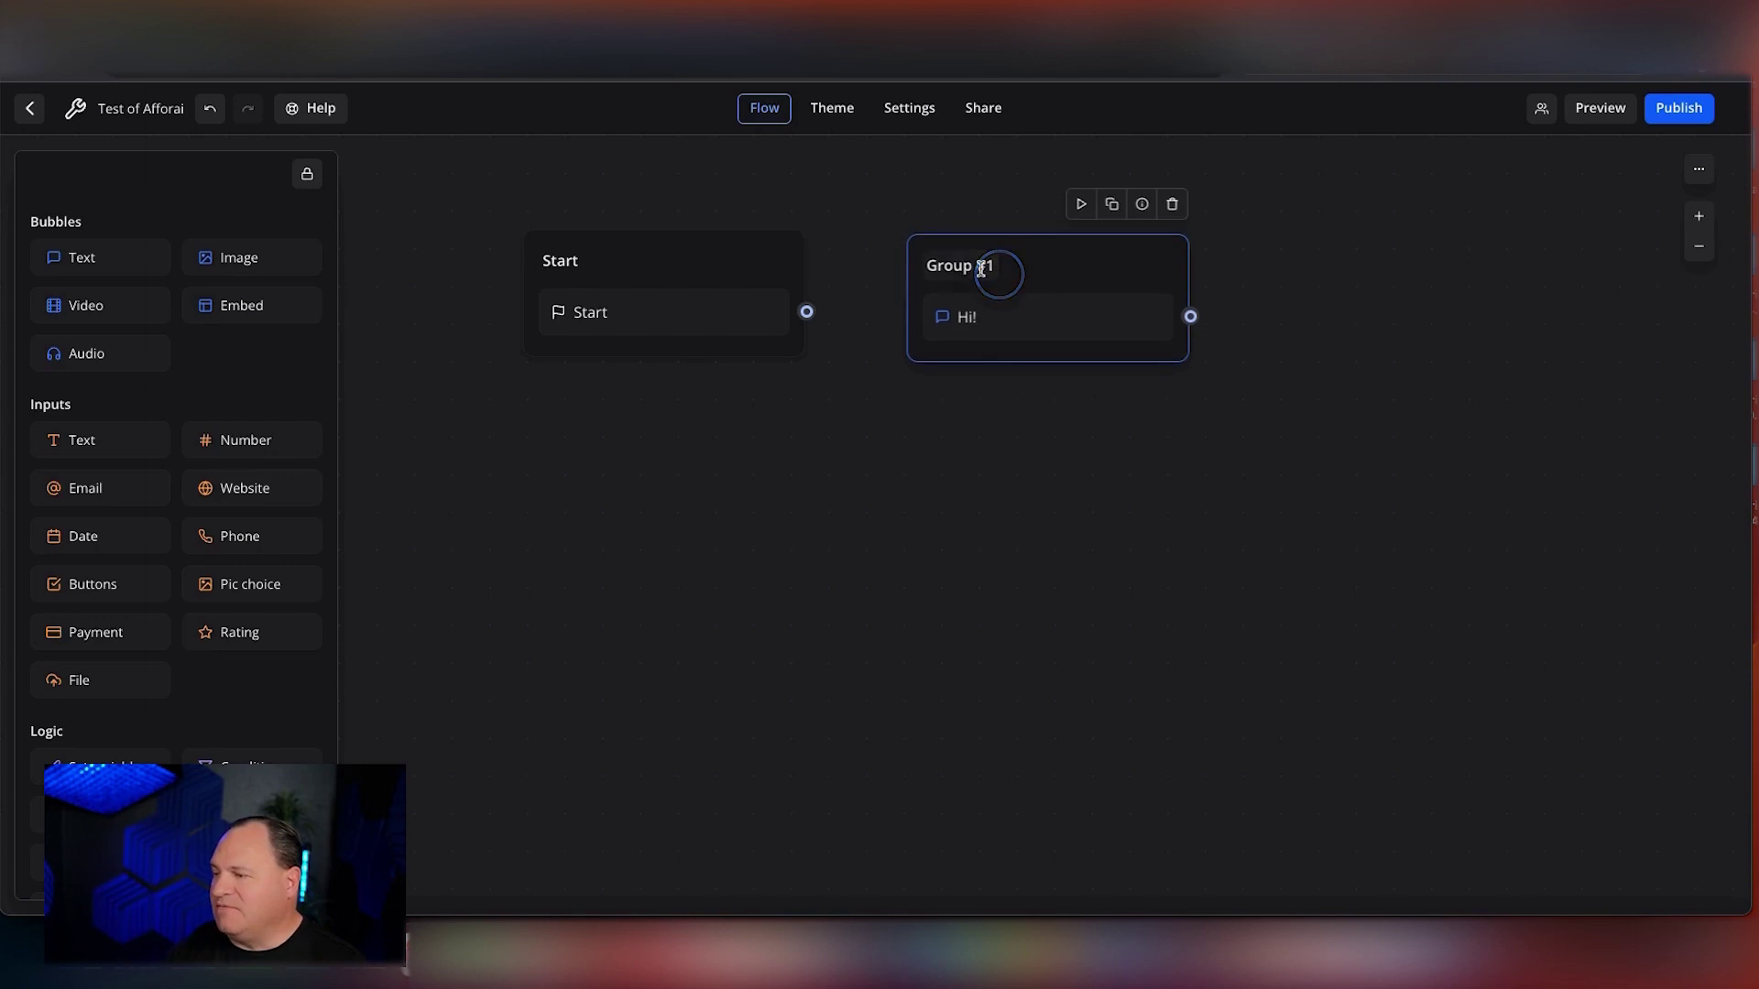
{"action": "left_click", "coordinate": [974, 266]}
{"action": "type", "text": "Intro"}
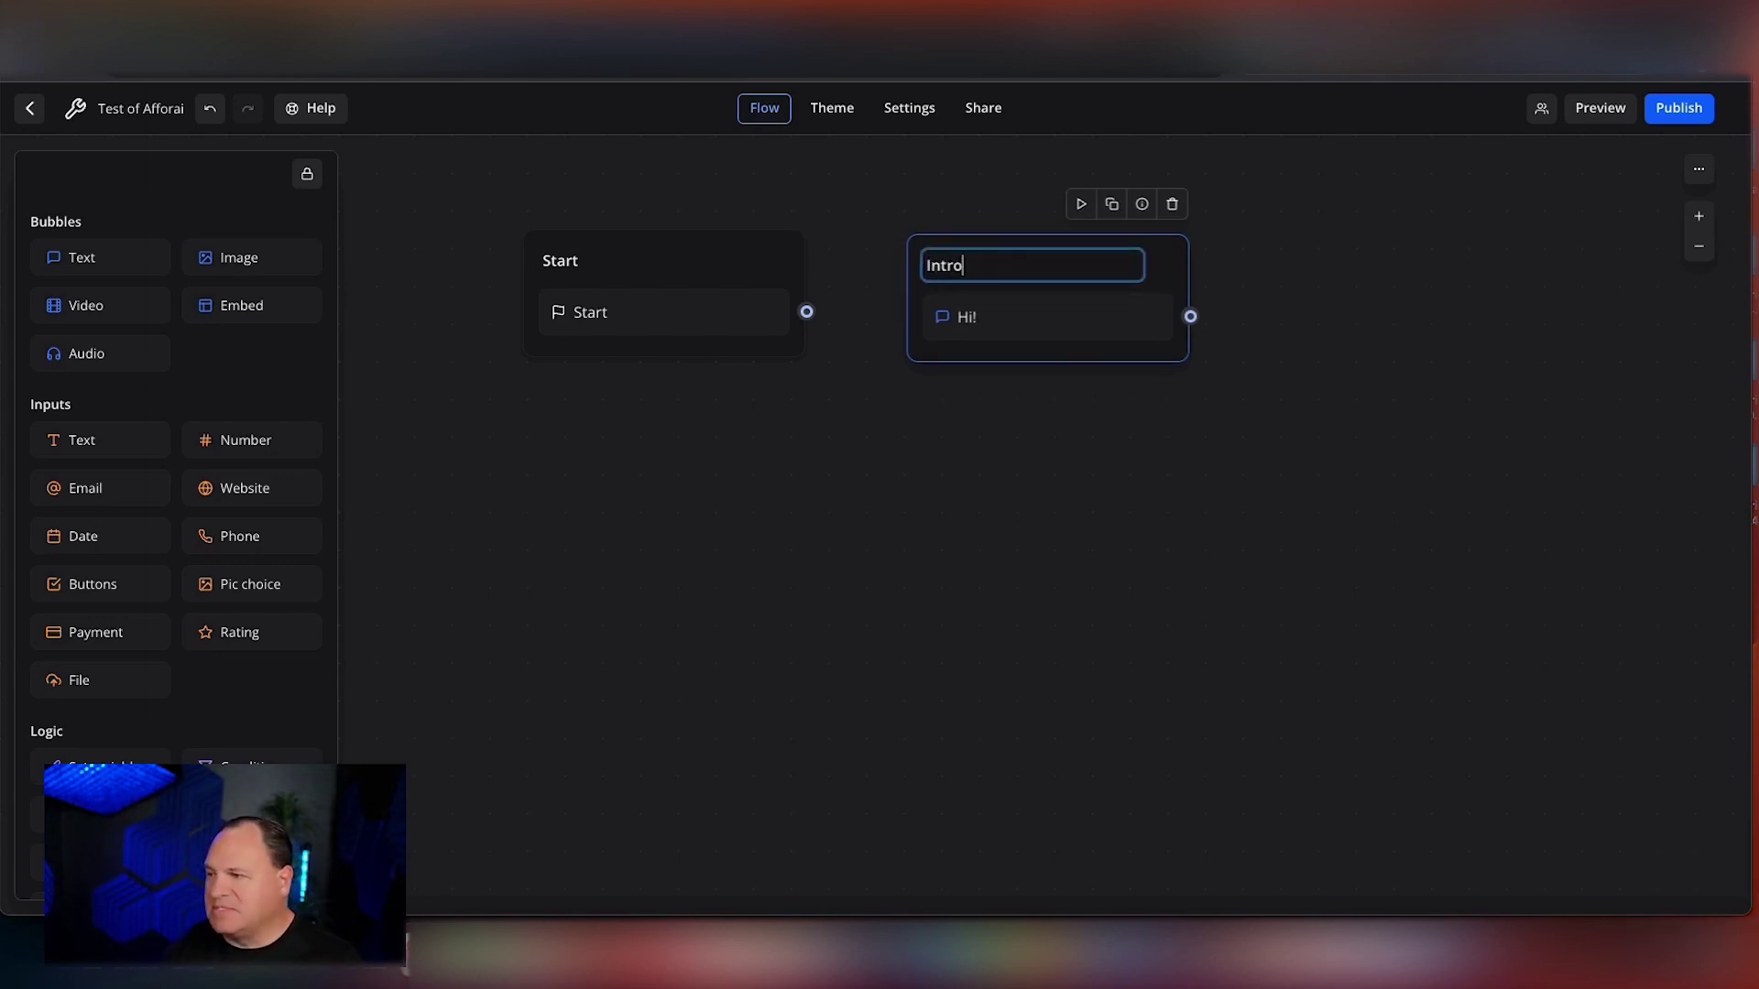
{"action": "left_click", "coordinate": [979, 431]}
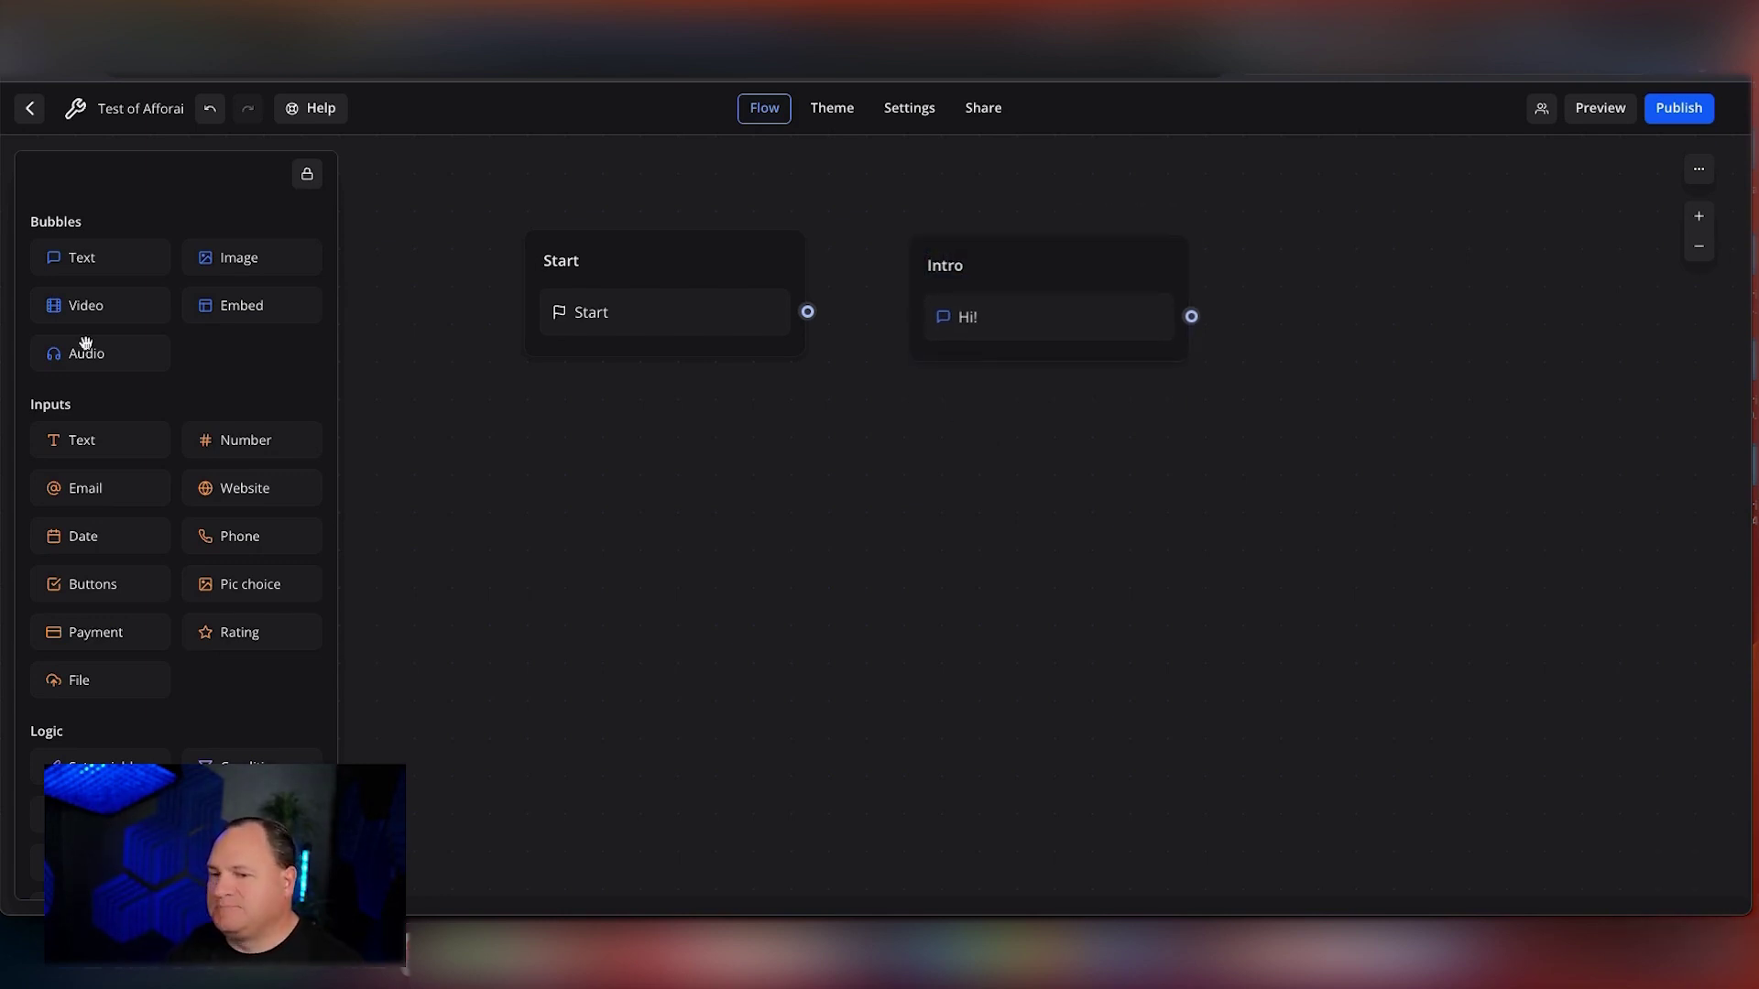
Add a second text bubble below "Hi!" in the Intro group reading "How can I help you with your storytelling?"
{"action": "left_click_drag", "start_coordinate": [81, 263], "coordinate": [1016, 380]}
{"action": "type", "text": "How can I help you with your storytelling?"}
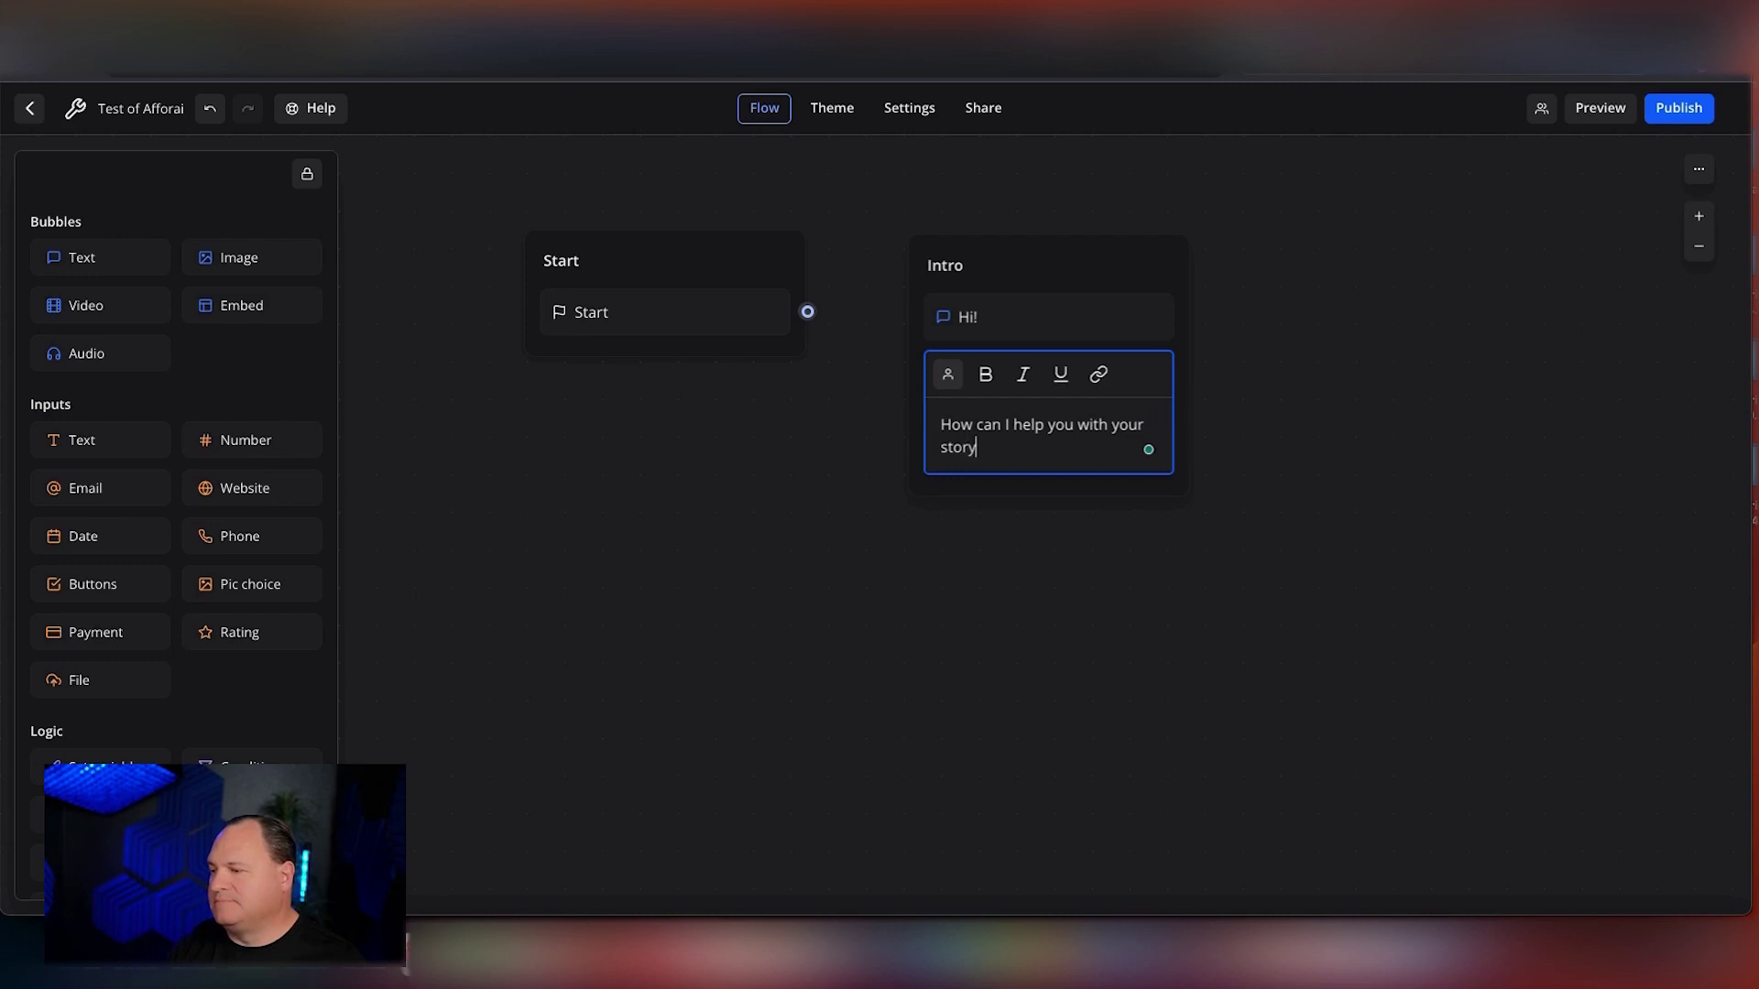
{"action": "scroll", "coordinate": [895, 459], "scroll_direction": "down", "scroll_amount": 1}
{"action": "left_click", "coordinate": [895, 459]}
{"action": "scroll", "coordinate": [968, 367], "scroll_direction": "down", "scroll_amount": 1}
{"action": "scroll", "coordinate": [907, 343], "scroll_direction": "up", "scroll_amount": 1}
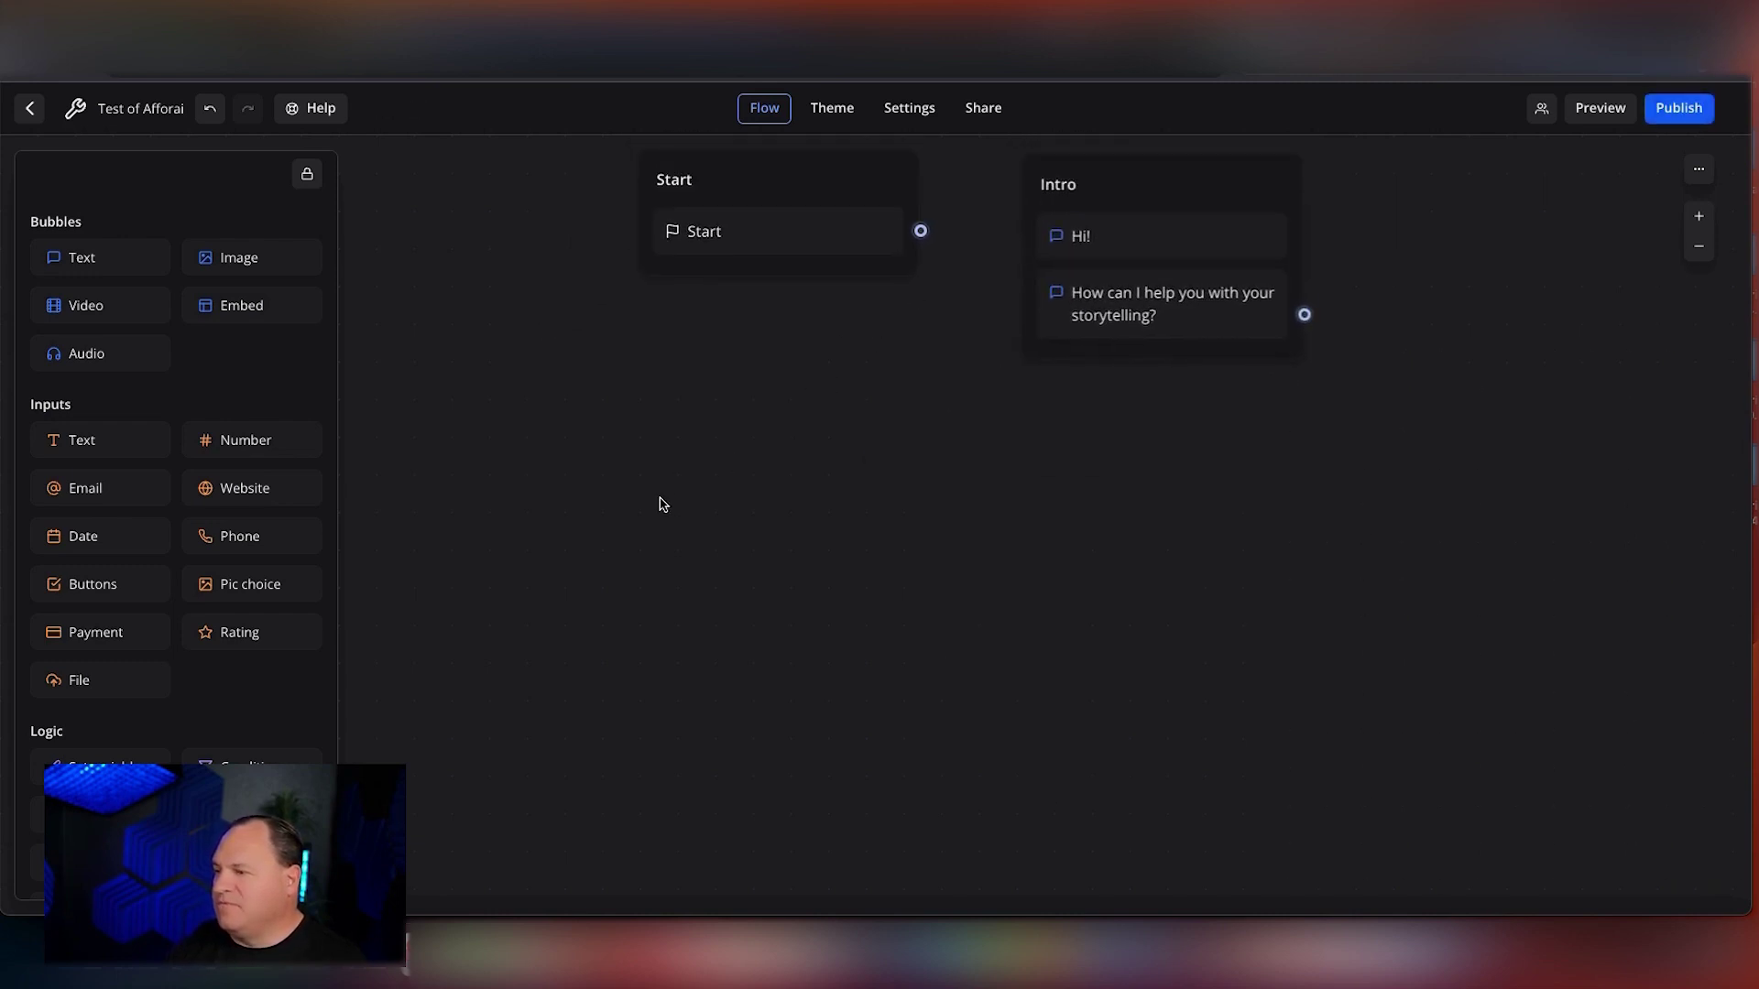
Add a text input at the end of the Intro group and save its answer in a new variable named "user answer"
{"action": "scroll", "coordinate": [664, 503], "scroll_direction": "up", "scroll_amount": 2}
{"action": "left_click_drag", "start_coordinate": [872, 554], "coordinate": [742, 522]}
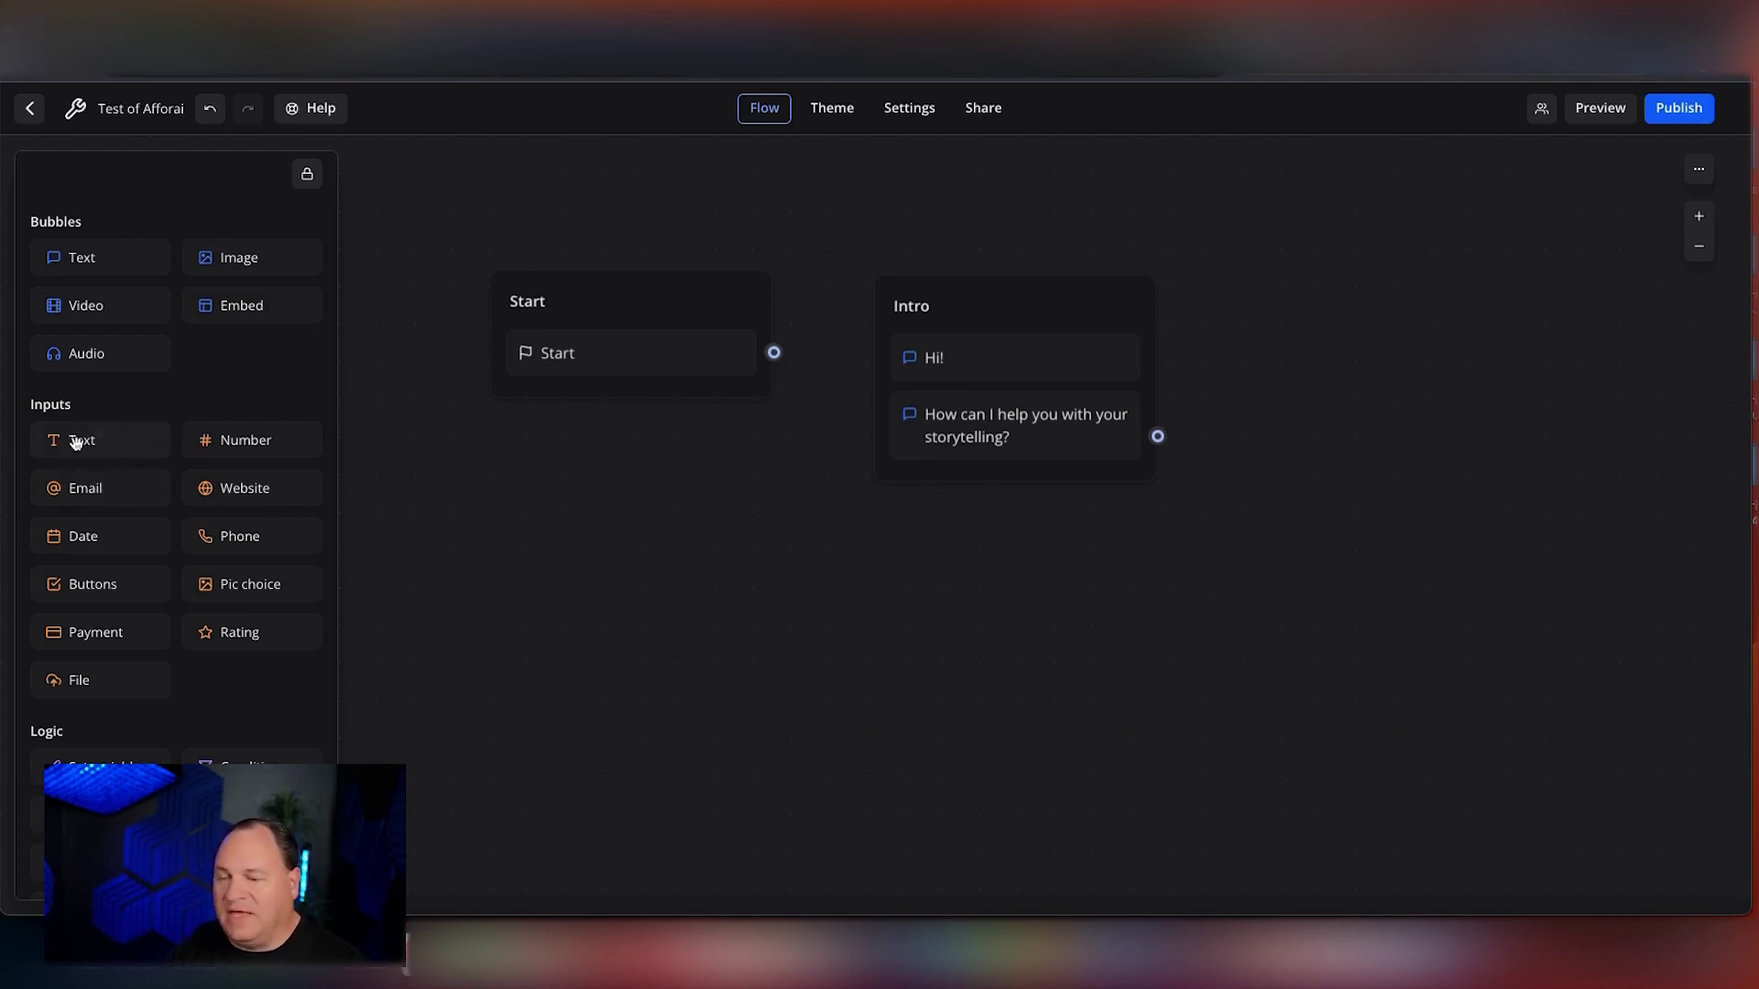
{"action": "left_click_drag", "start_coordinate": [71, 442], "coordinate": [960, 495]}
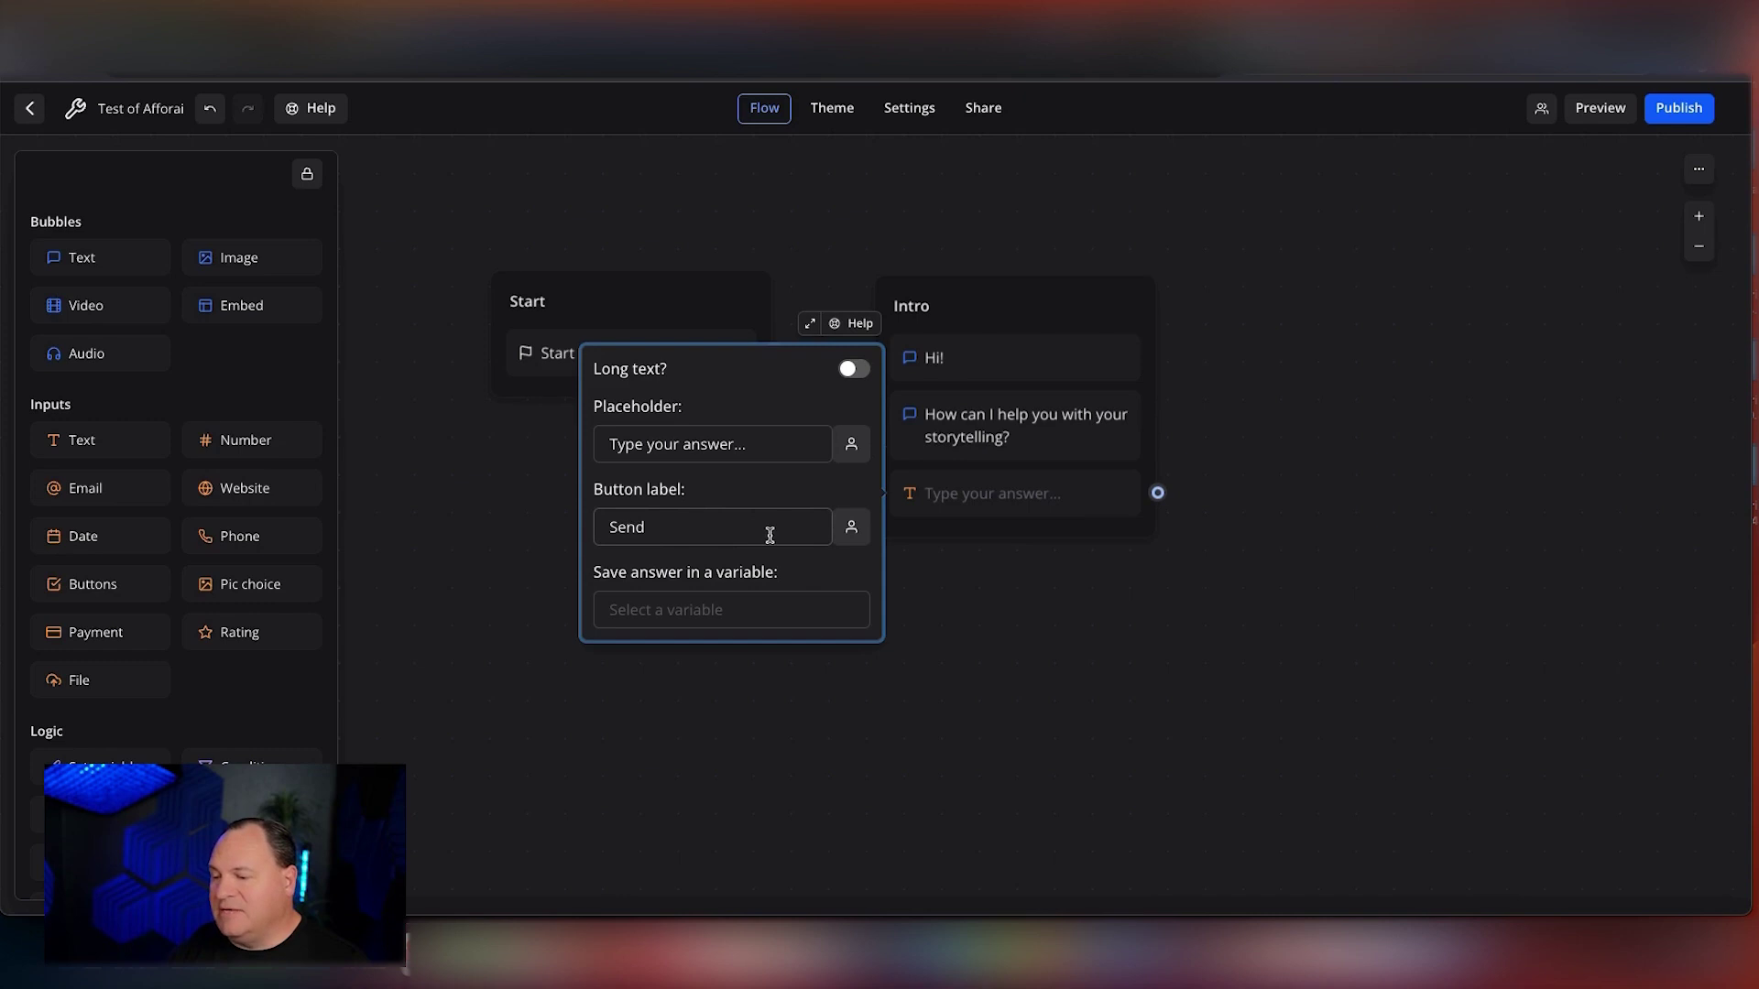
{"action": "left_click", "coordinate": [739, 612]}
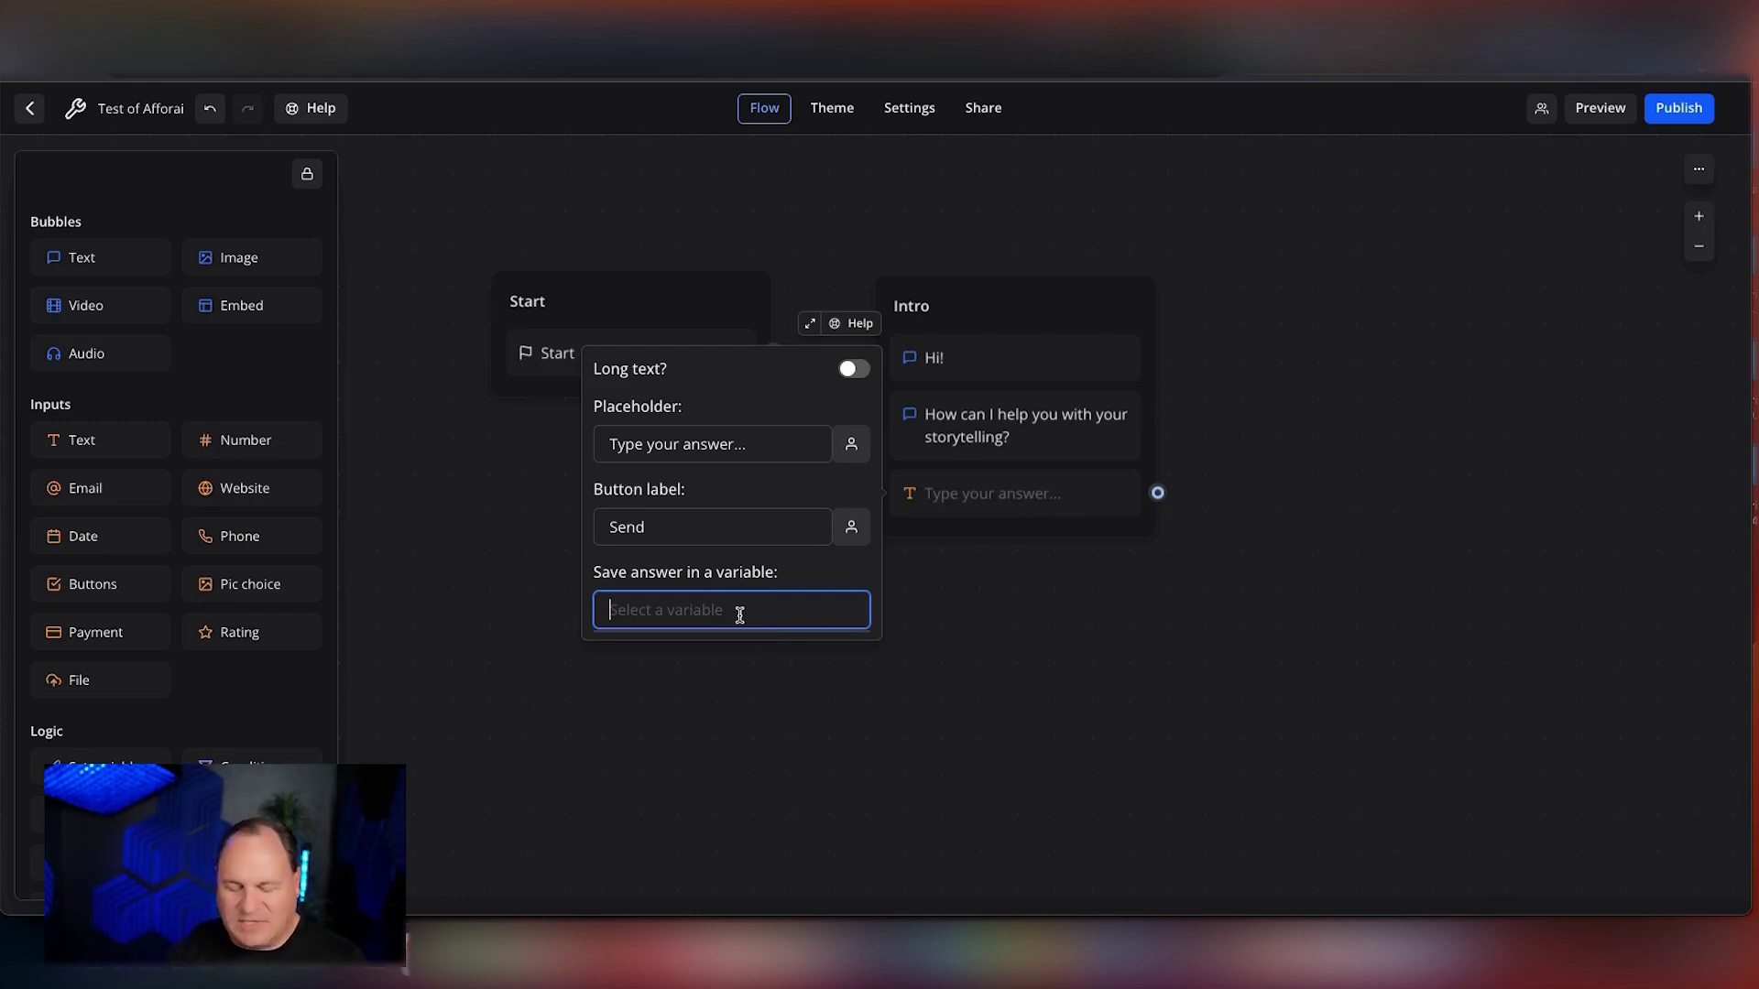
{"action": "type", "text": "user answer"}
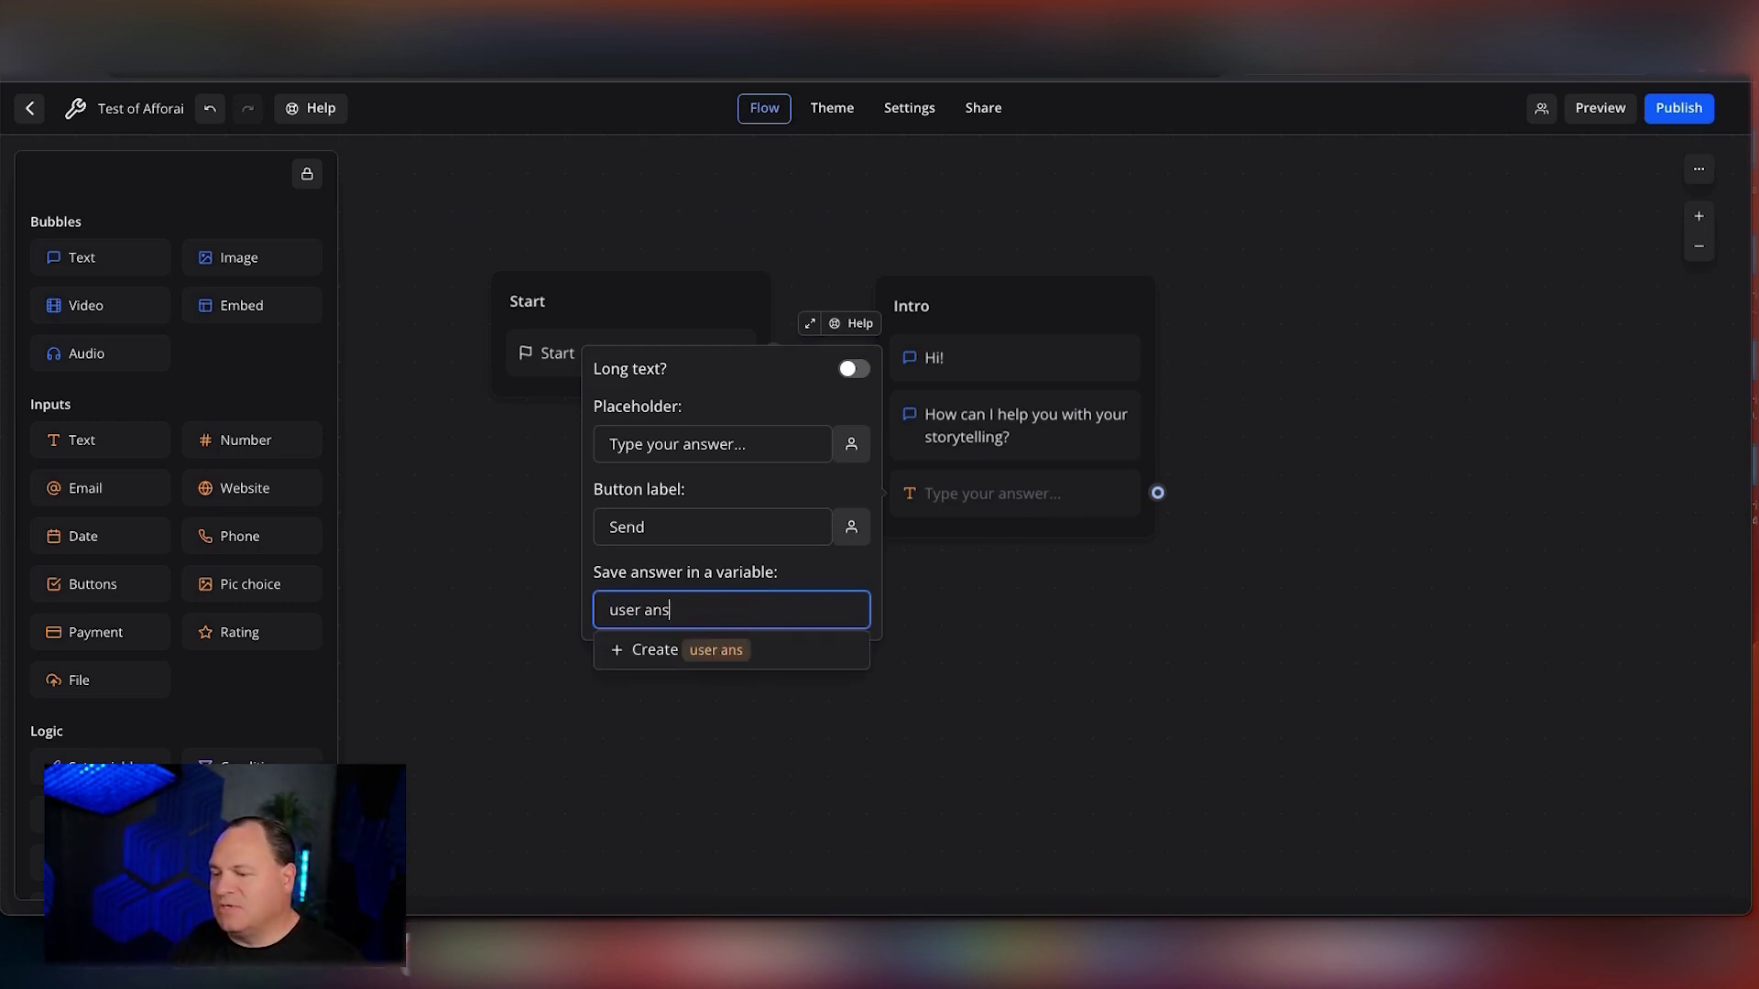
{"action": "left_click", "coordinate": [653, 653]}
{"action": "left_click", "coordinate": [1015, 617]}
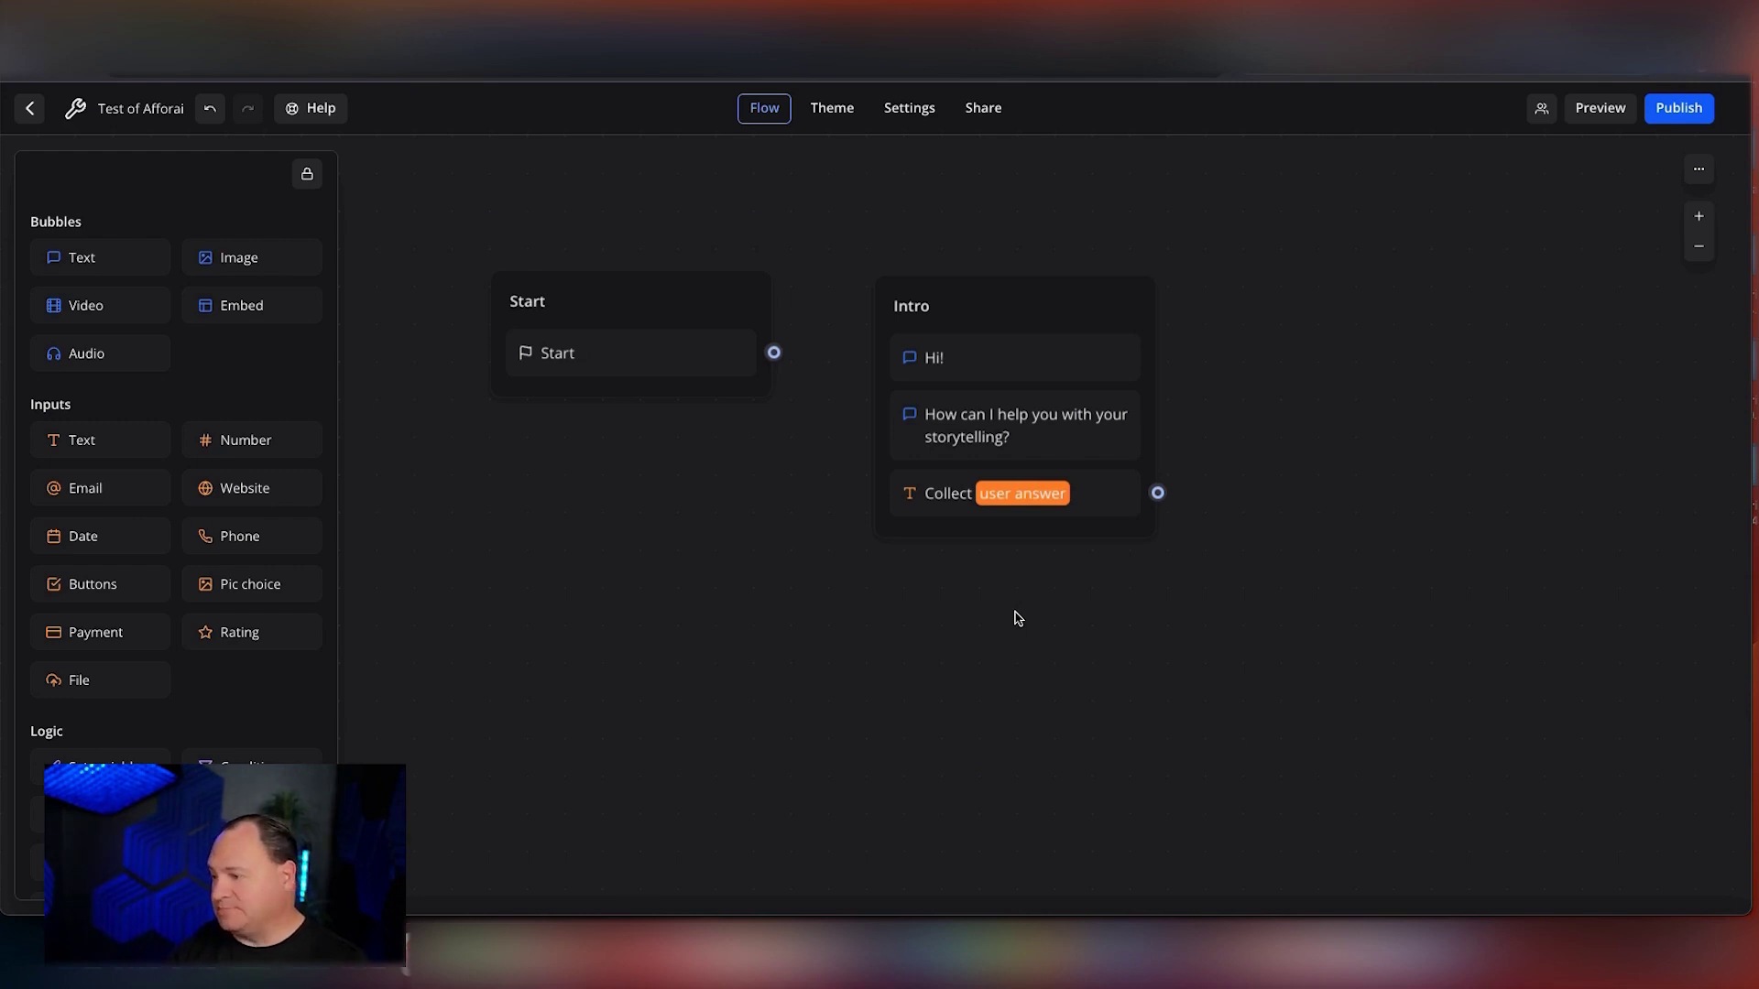
Add a Webhook integration block in a new group beside the Intro group, level with its title
{"action": "scroll", "coordinate": [1015, 617], "scroll_direction": "right", "scroll_amount": 2}
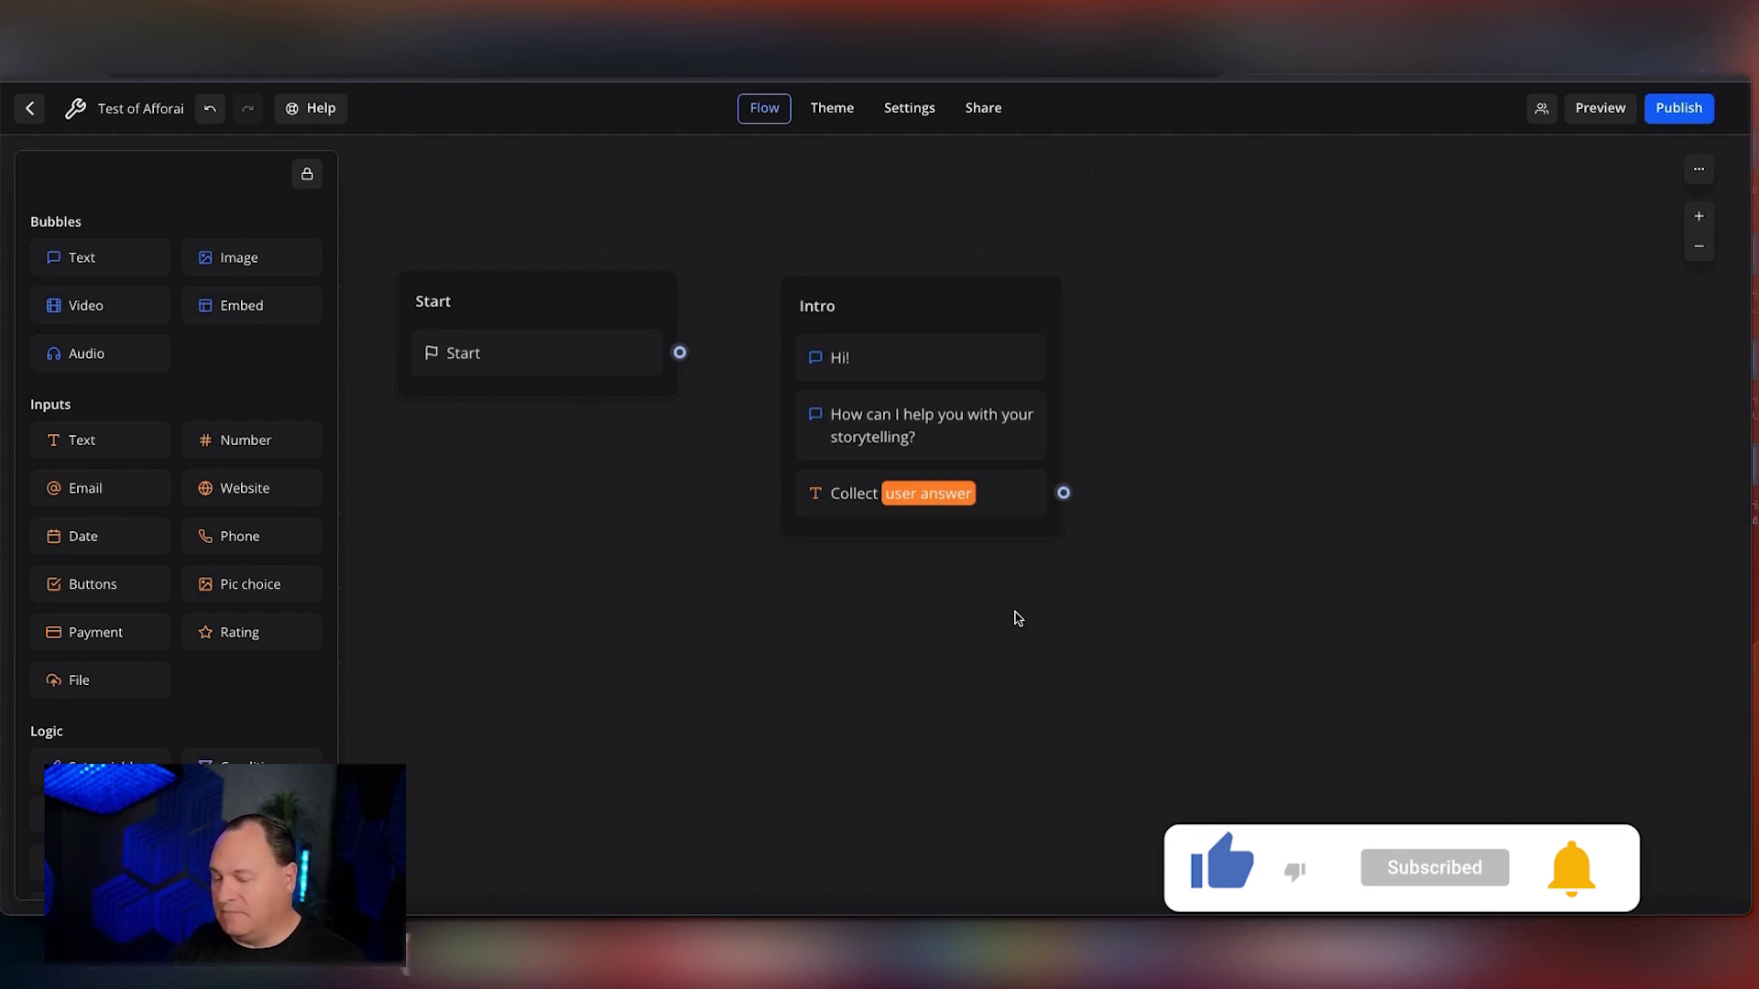
{"action": "scroll", "coordinate": [233, 569], "scroll_direction": "down", "scroll_amount": 3}
{"action": "scroll", "coordinate": [231, 569], "scroll_direction": "down", "scroll_amount": 1}
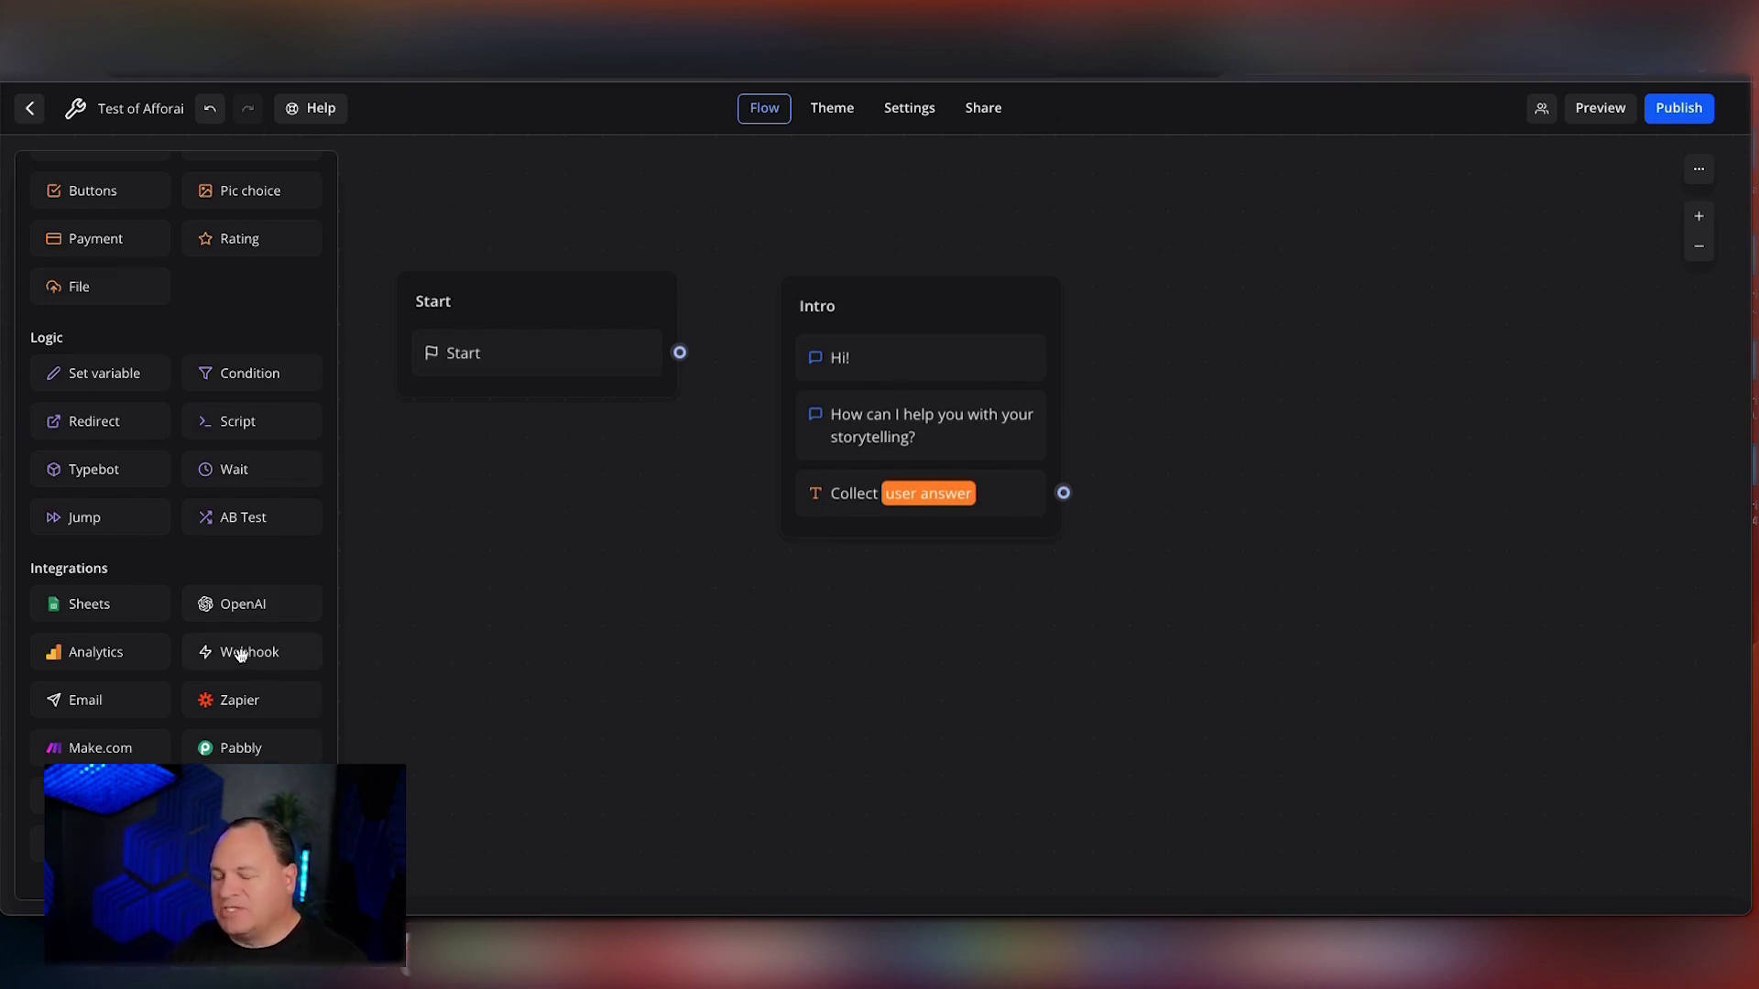
{"action": "left_click_drag", "start_coordinate": [240, 652], "coordinate": [1256, 313]}
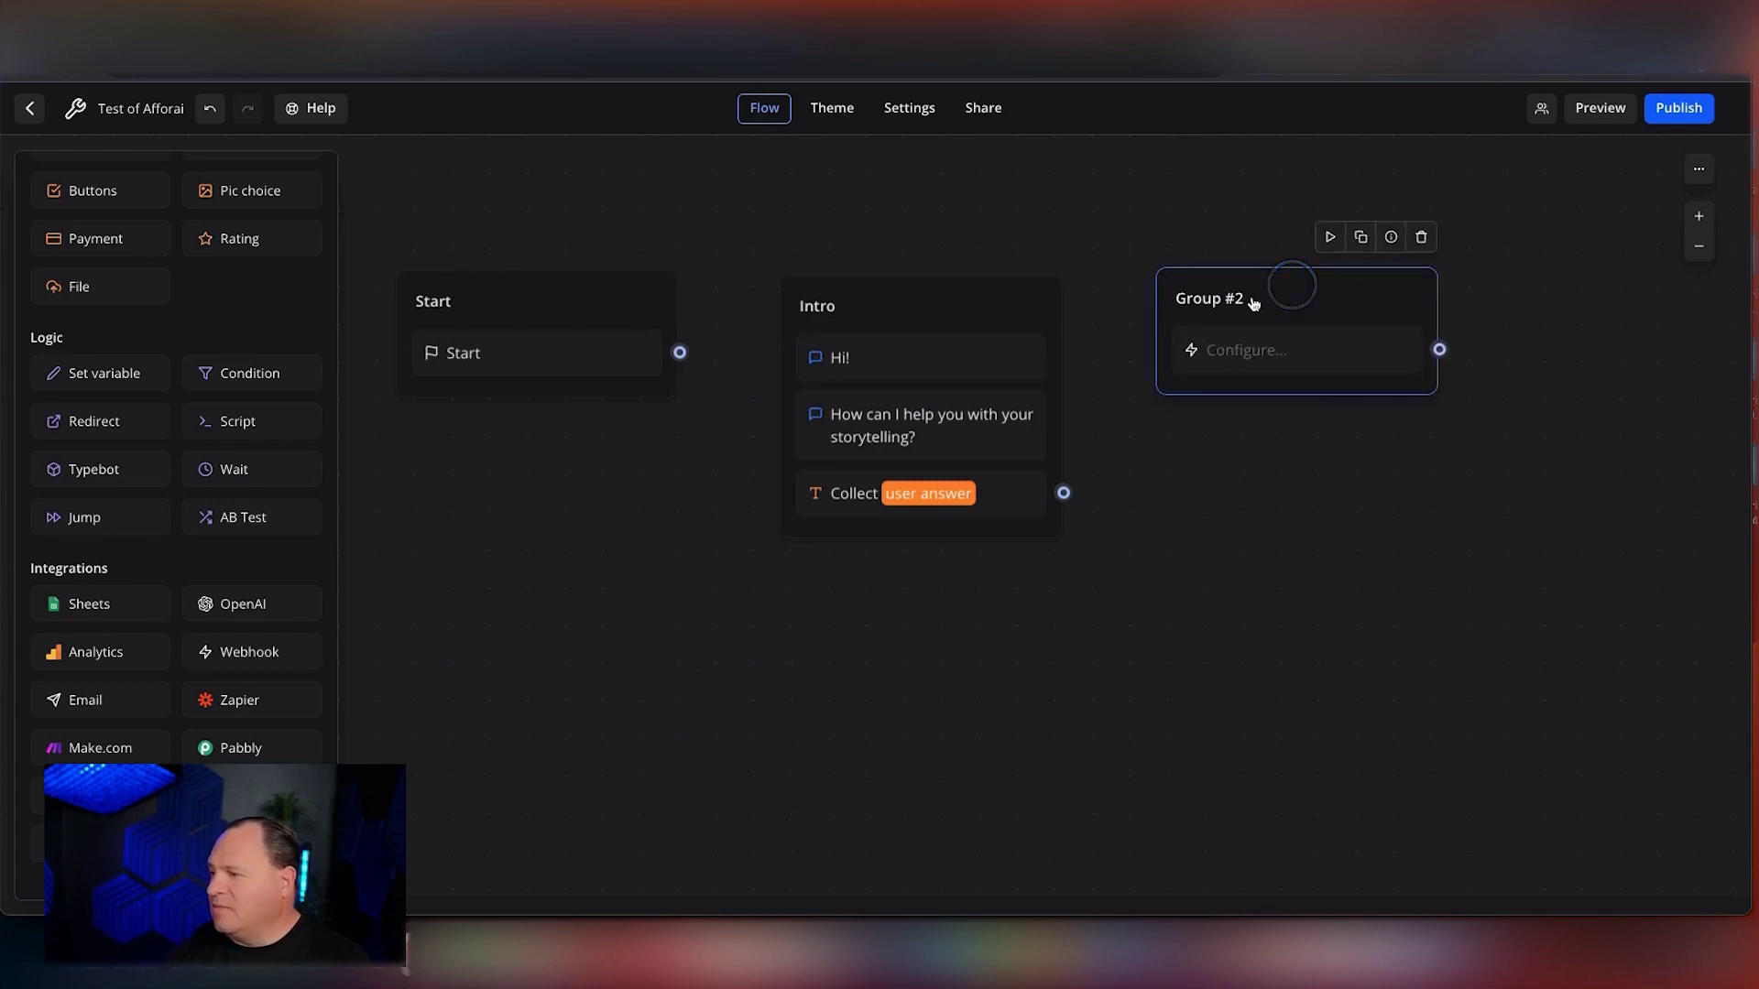
Rename the new webhook group as "Afforai Completion"
{"action": "left_click", "coordinate": [1246, 297]}
{"action": "type", "text": "Af"}
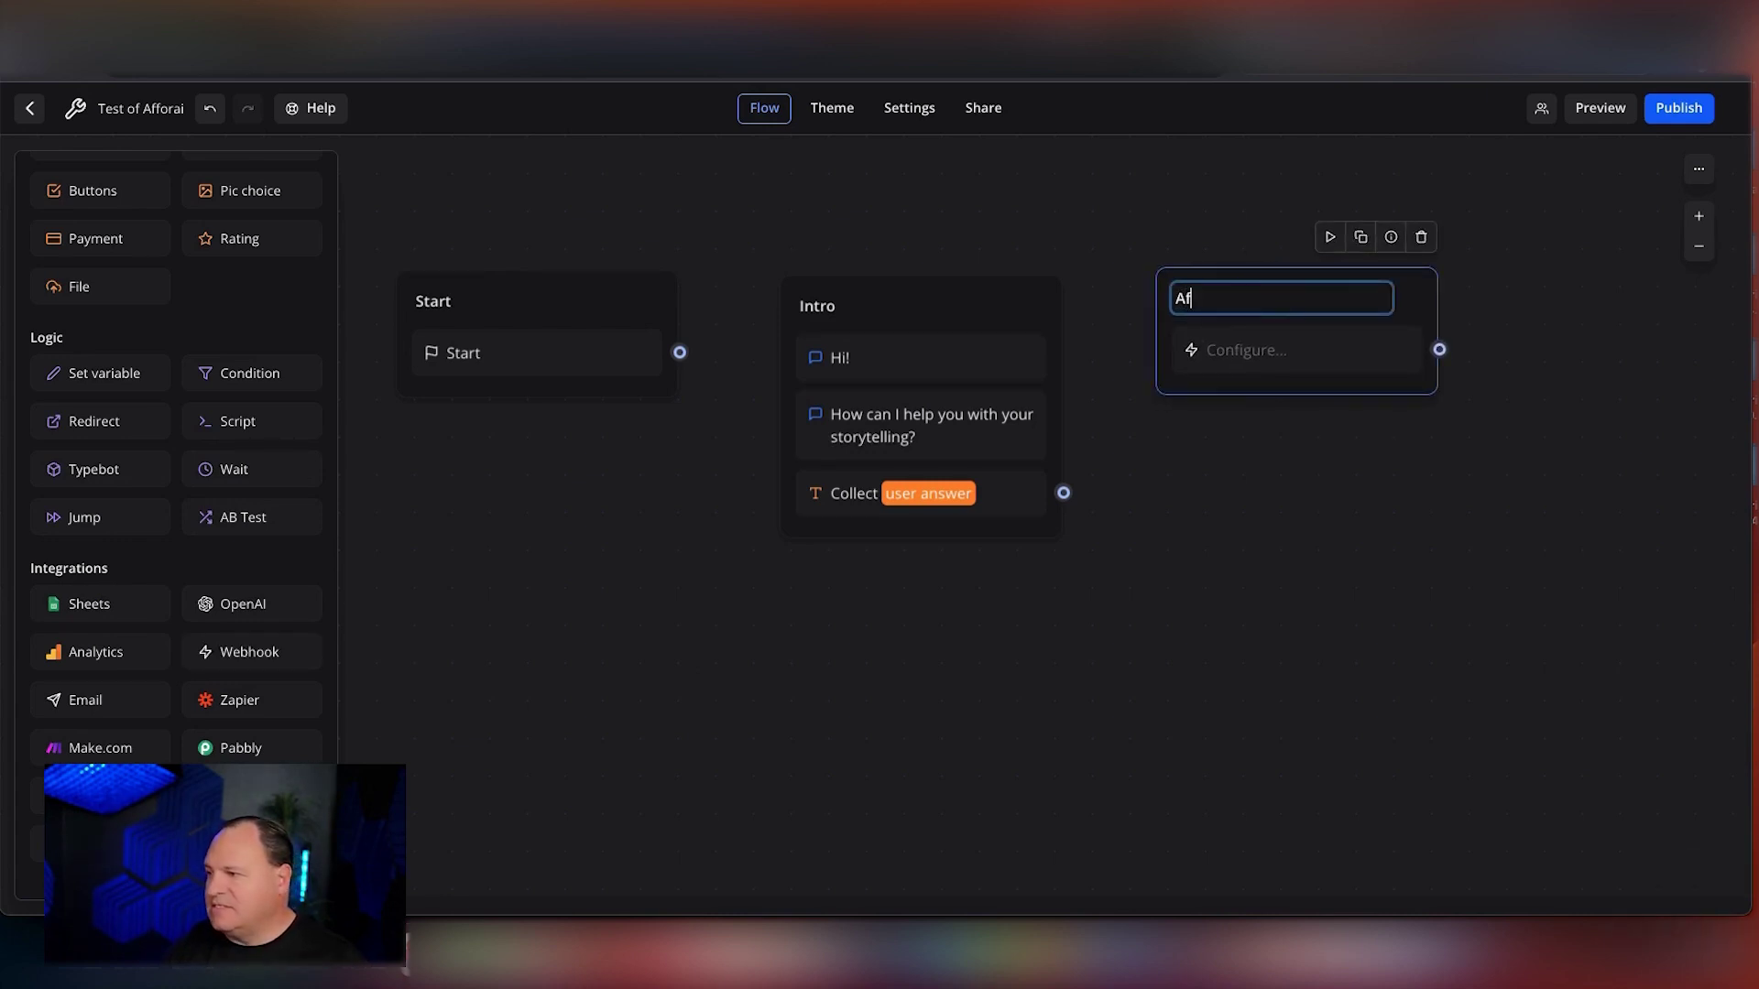
{"action": "type", "text": "forai"}
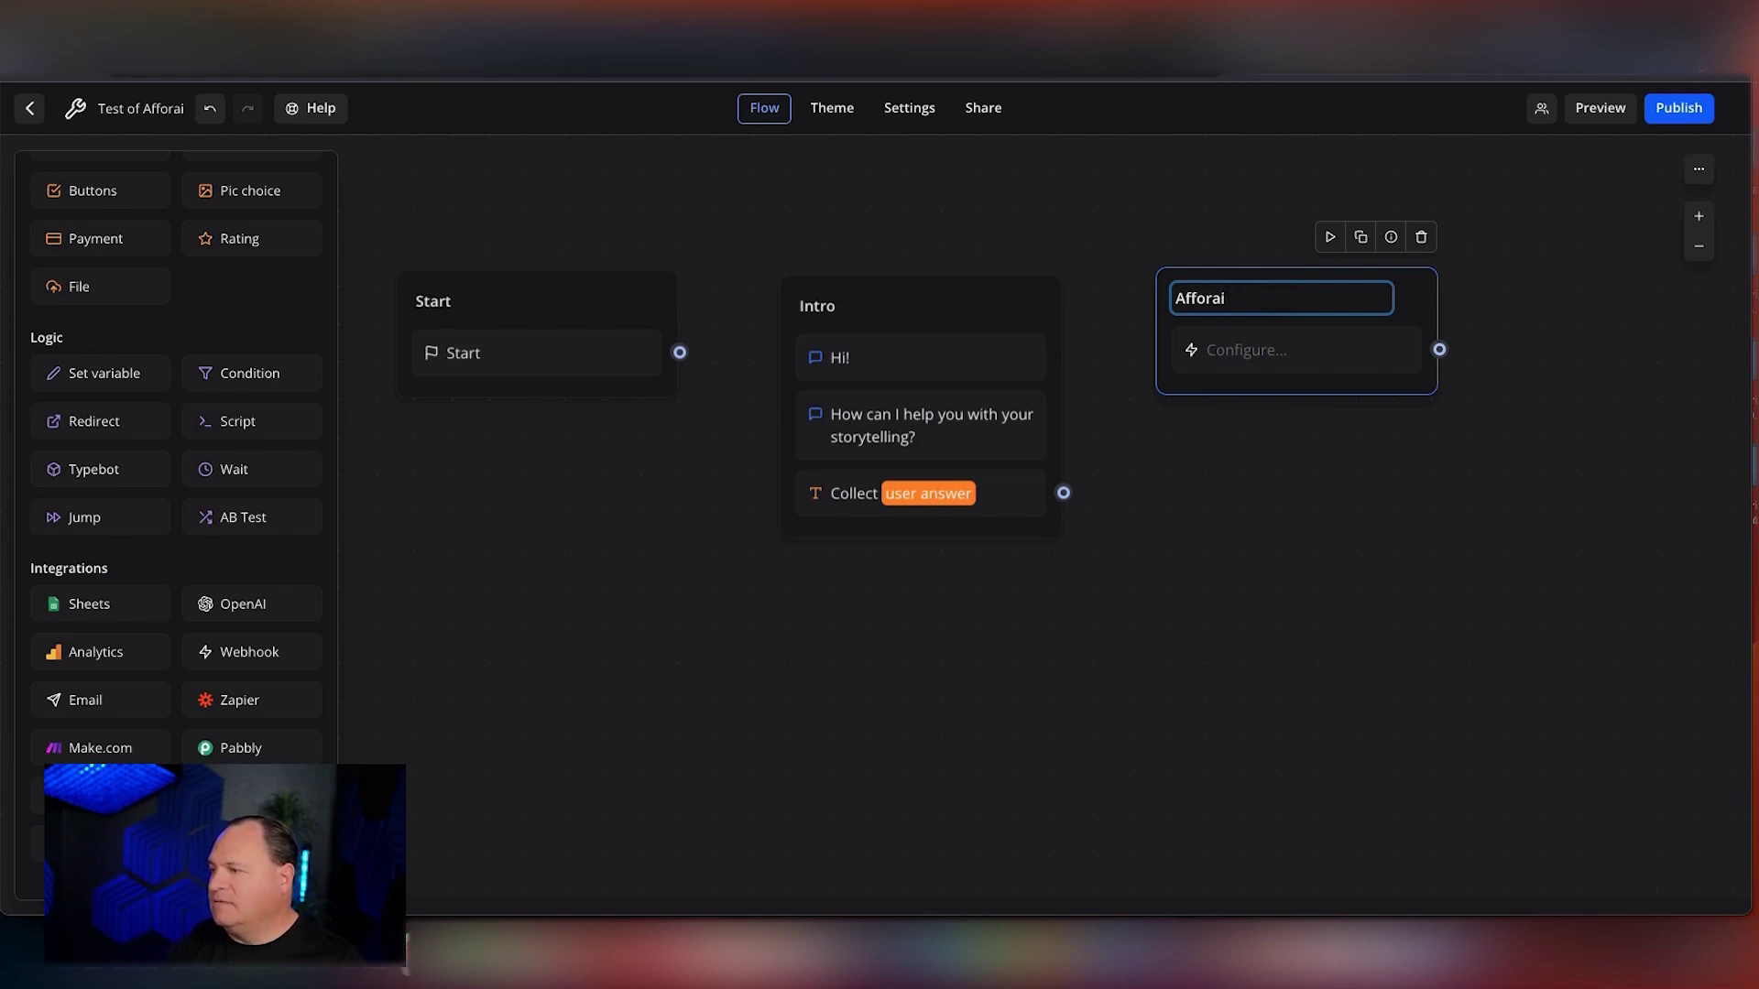
{"action": "type", "text": "r Completion"}
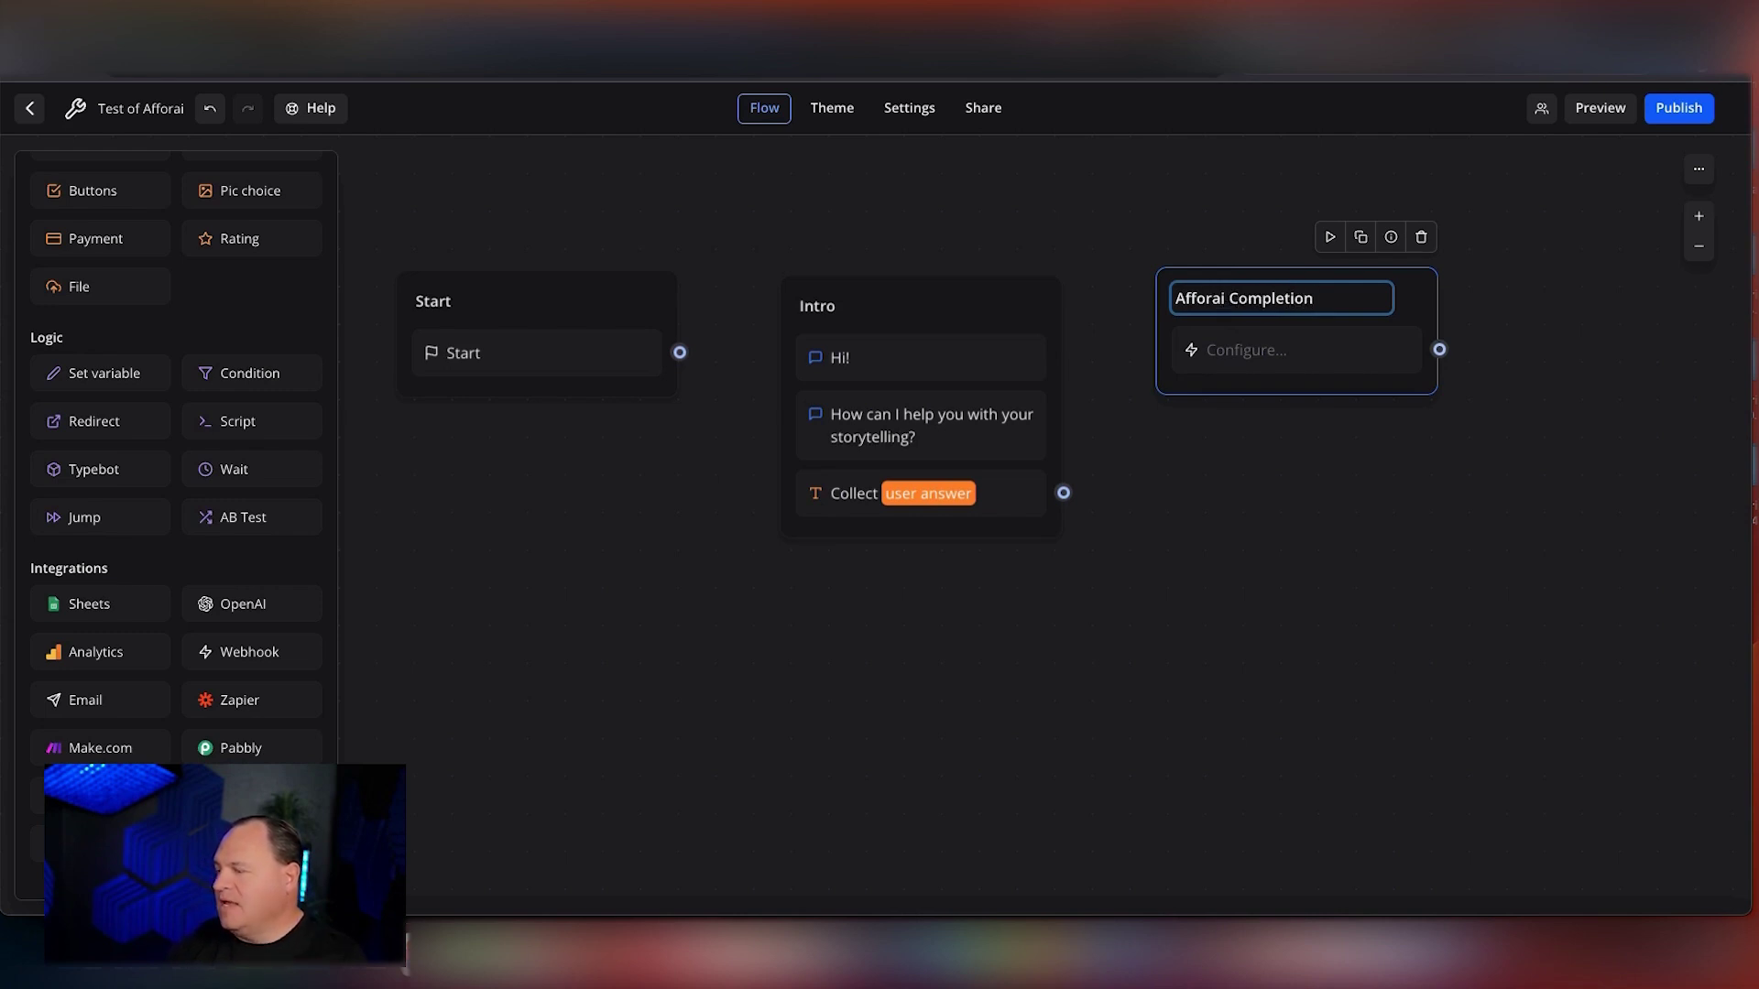
{"action": "left_click", "coordinate": [1249, 456]}
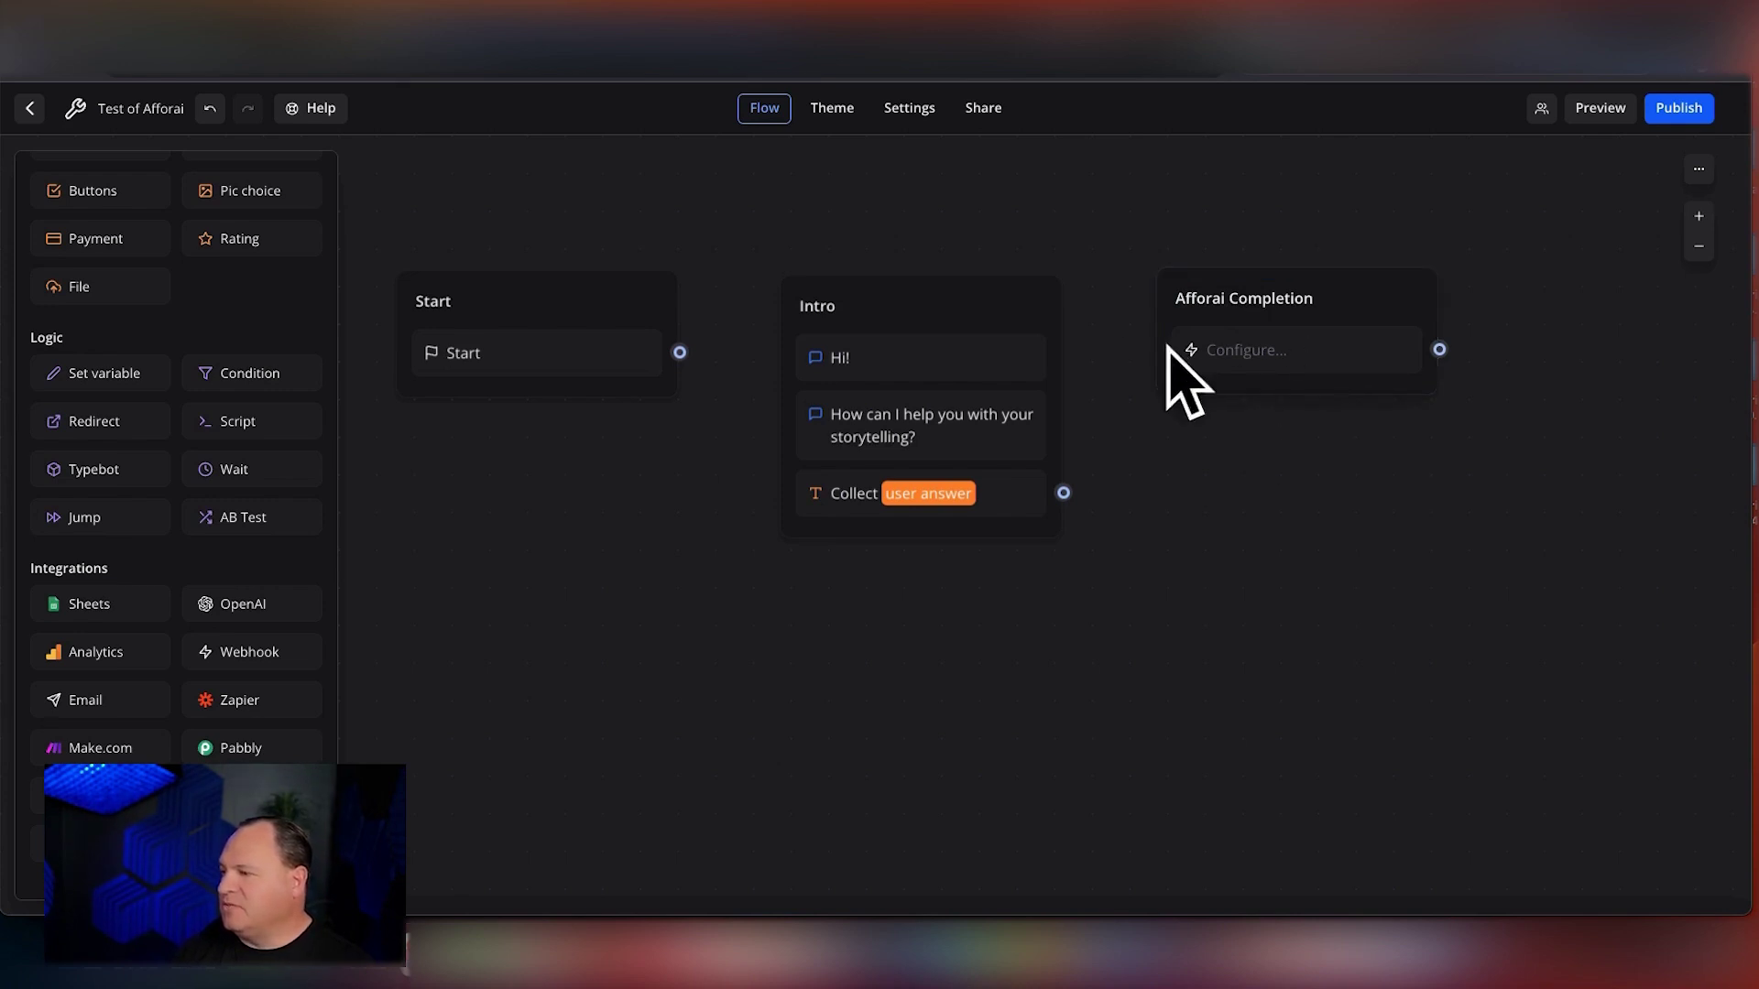
Enable advanced configuration for the webhook in the Afforai Completion group and expand its settings into the large dialog
{"action": "left_click", "coordinate": [1265, 359]}
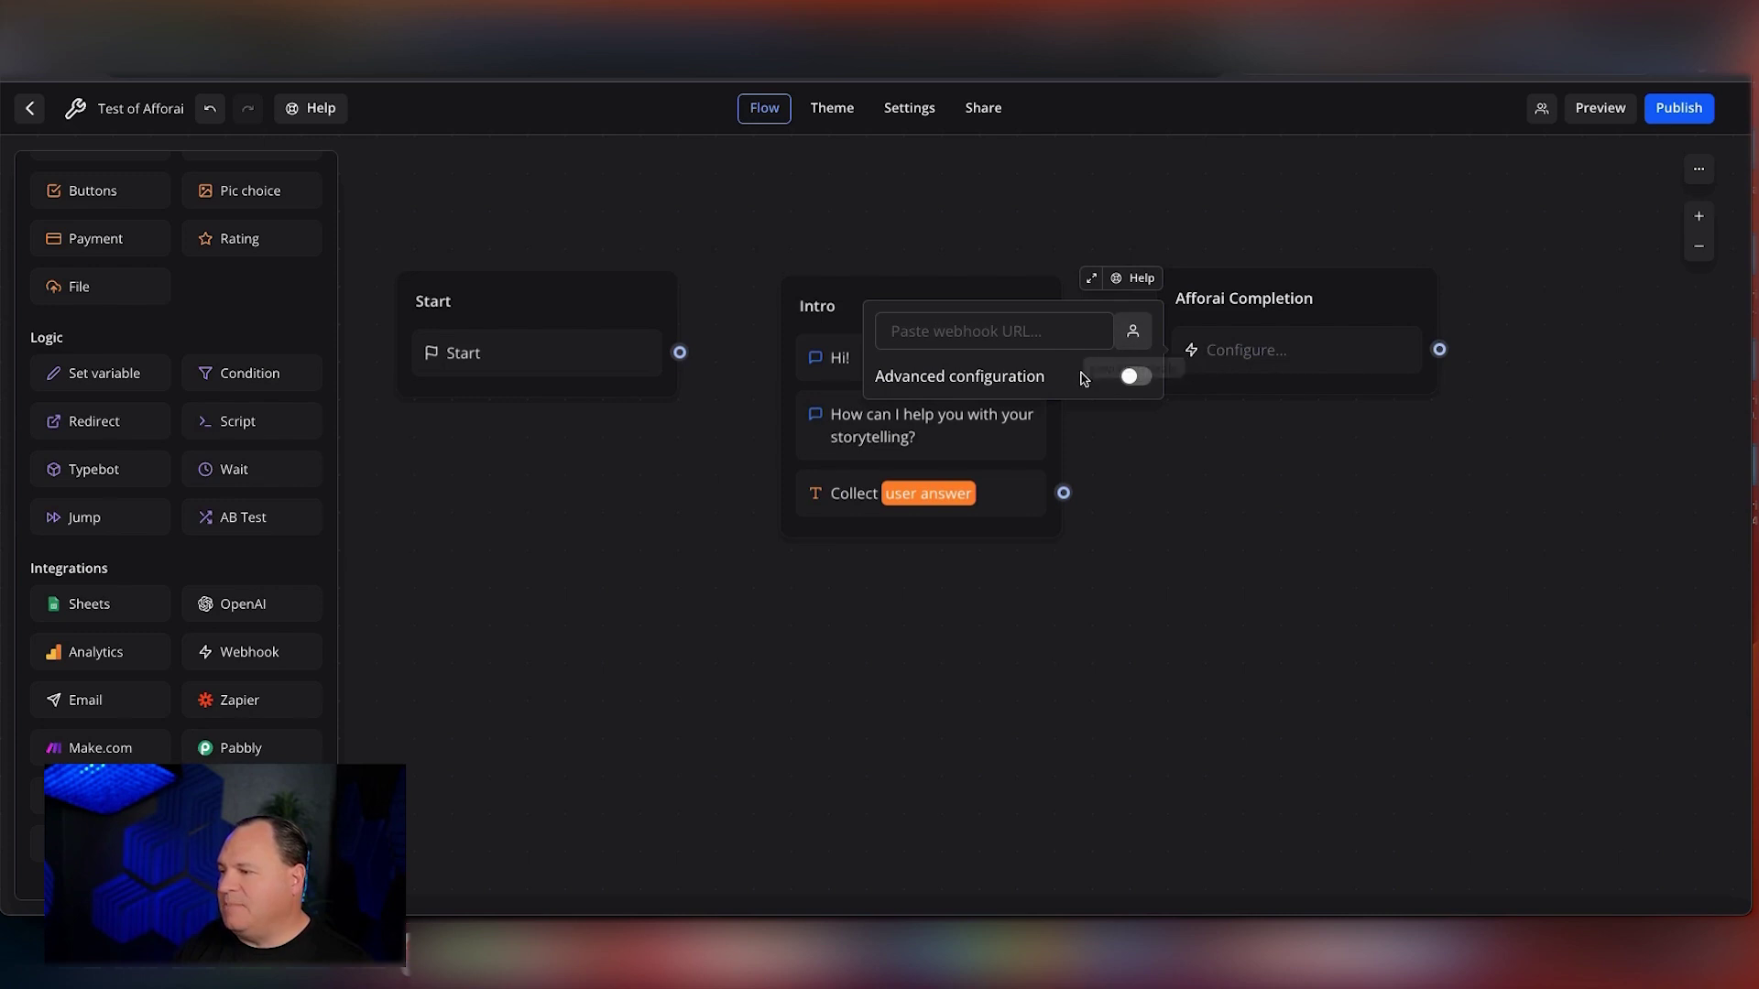
{"action": "left_click", "coordinate": [1136, 377]}
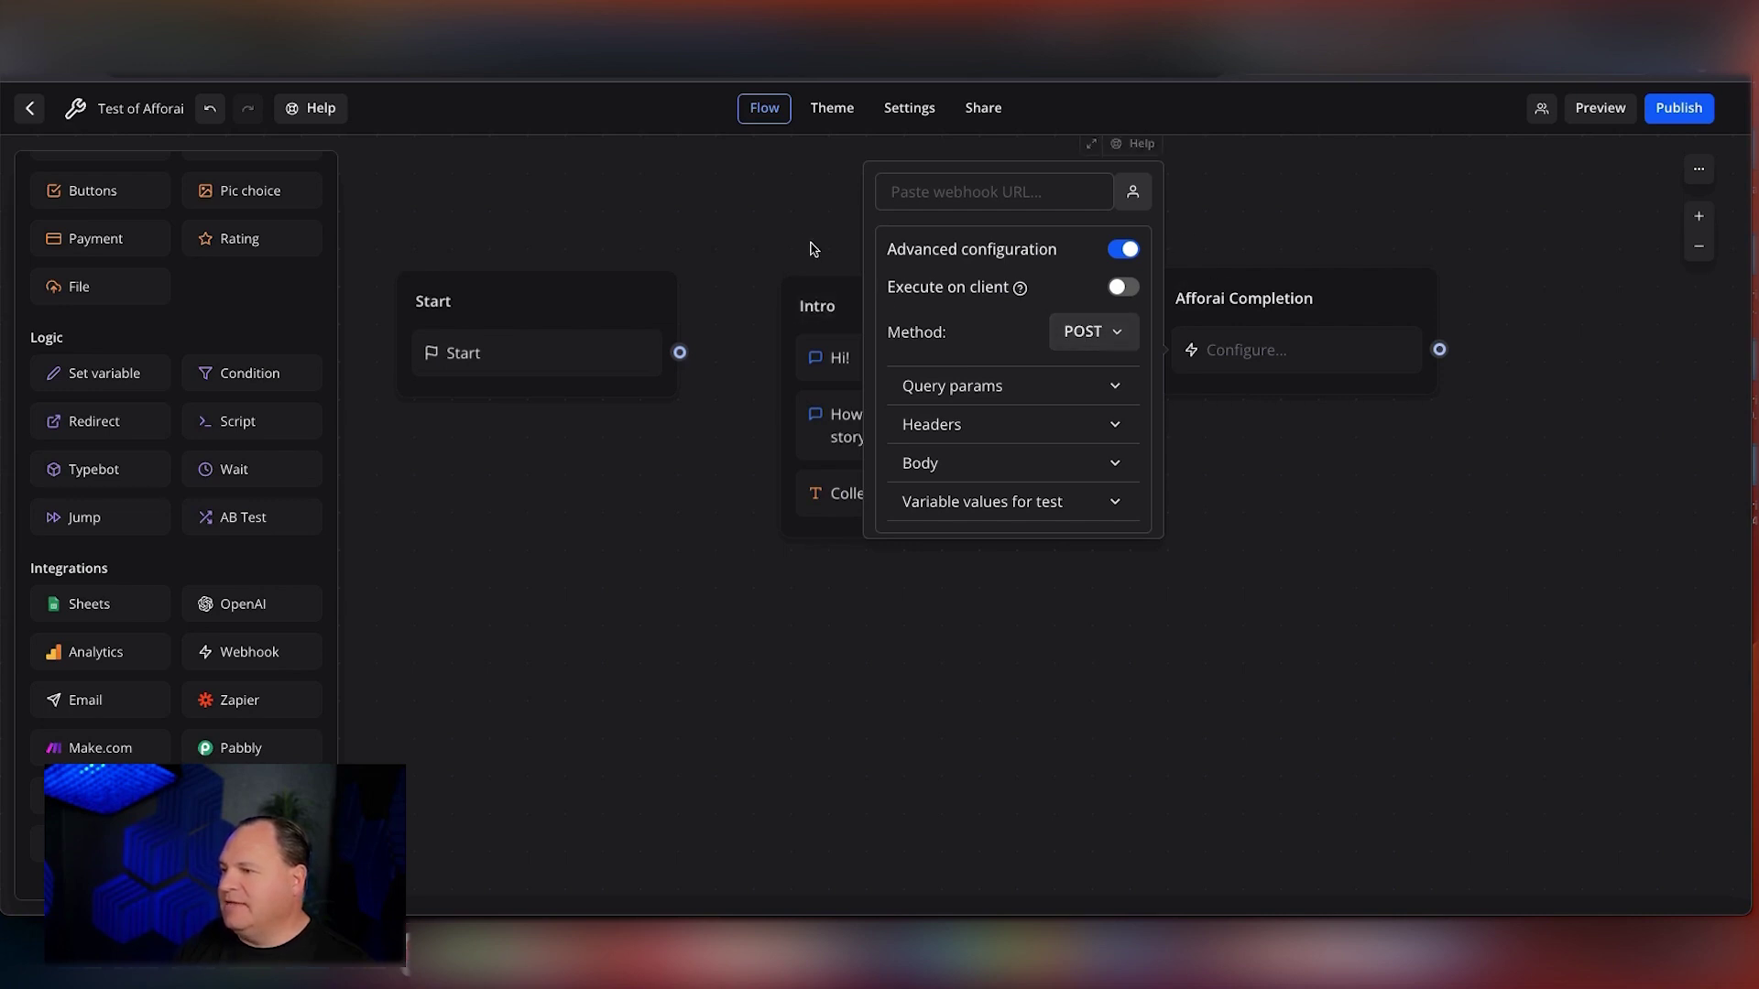
{"action": "scroll", "coordinate": [742, 252], "scroll_direction": "up", "scroll_amount": 1}
{"action": "scroll", "coordinate": [742, 252], "scroll_direction": "down", "scroll_amount": 1}
{"action": "mouse_move", "coordinate": [1060, 169]}
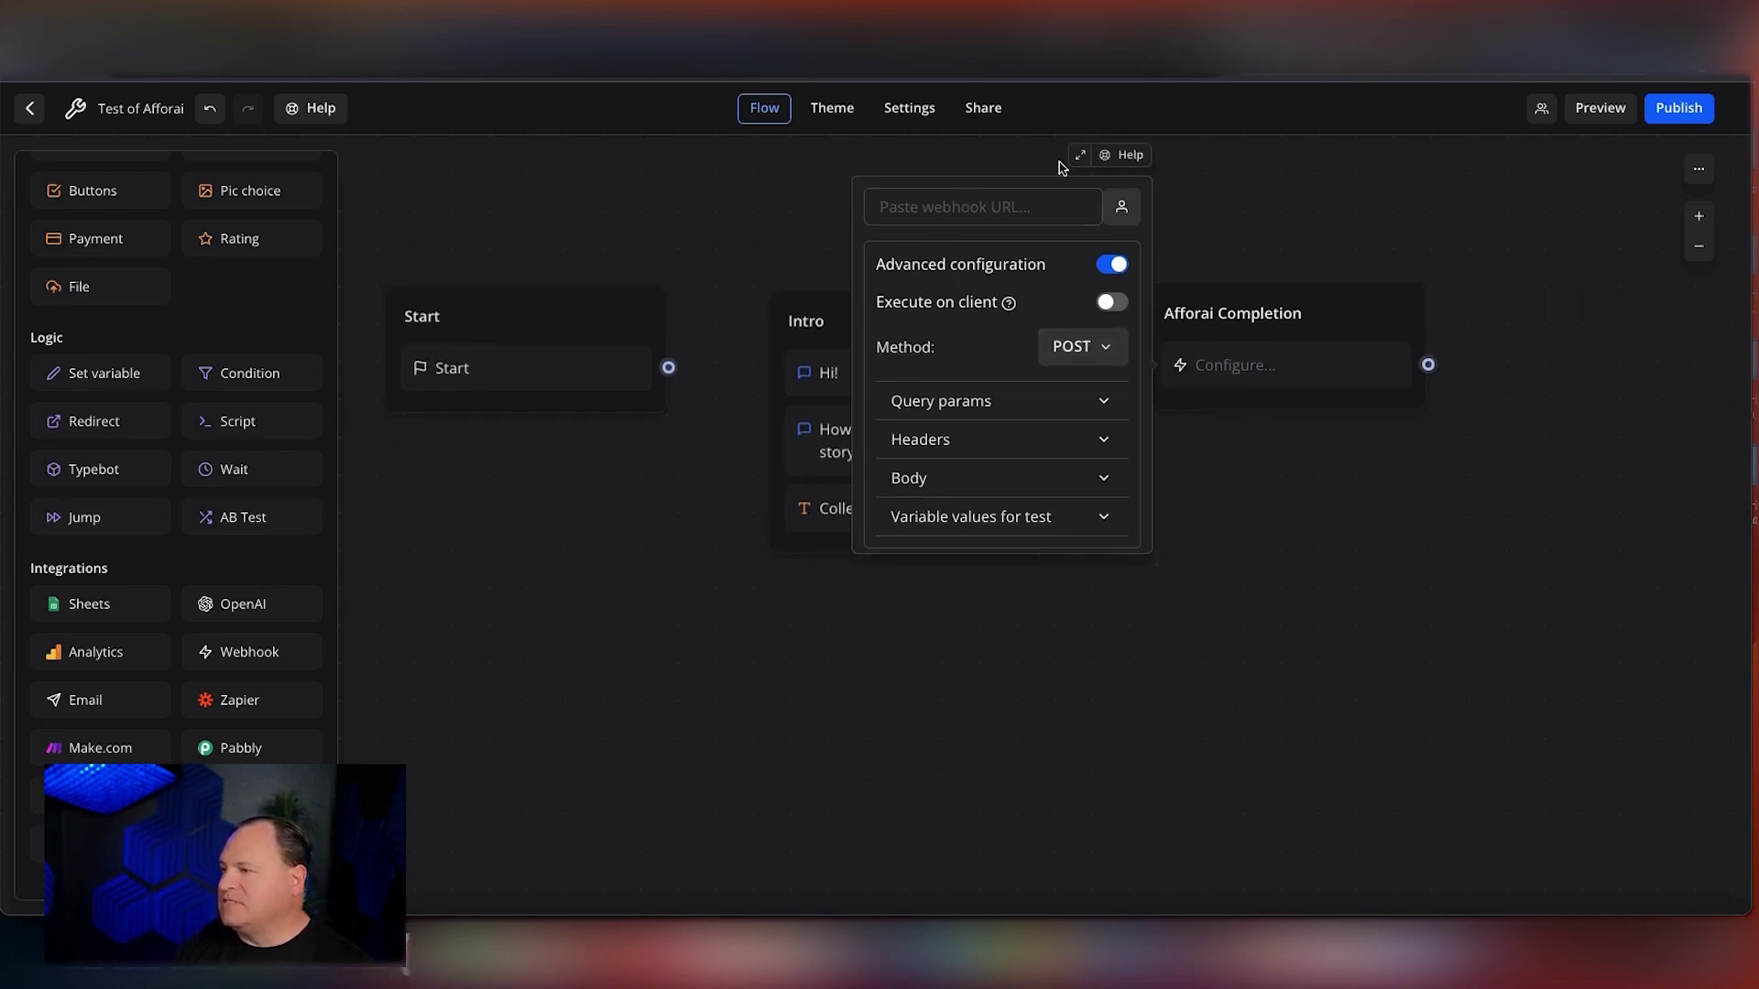
{"action": "left_click", "coordinate": [1079, 155]}
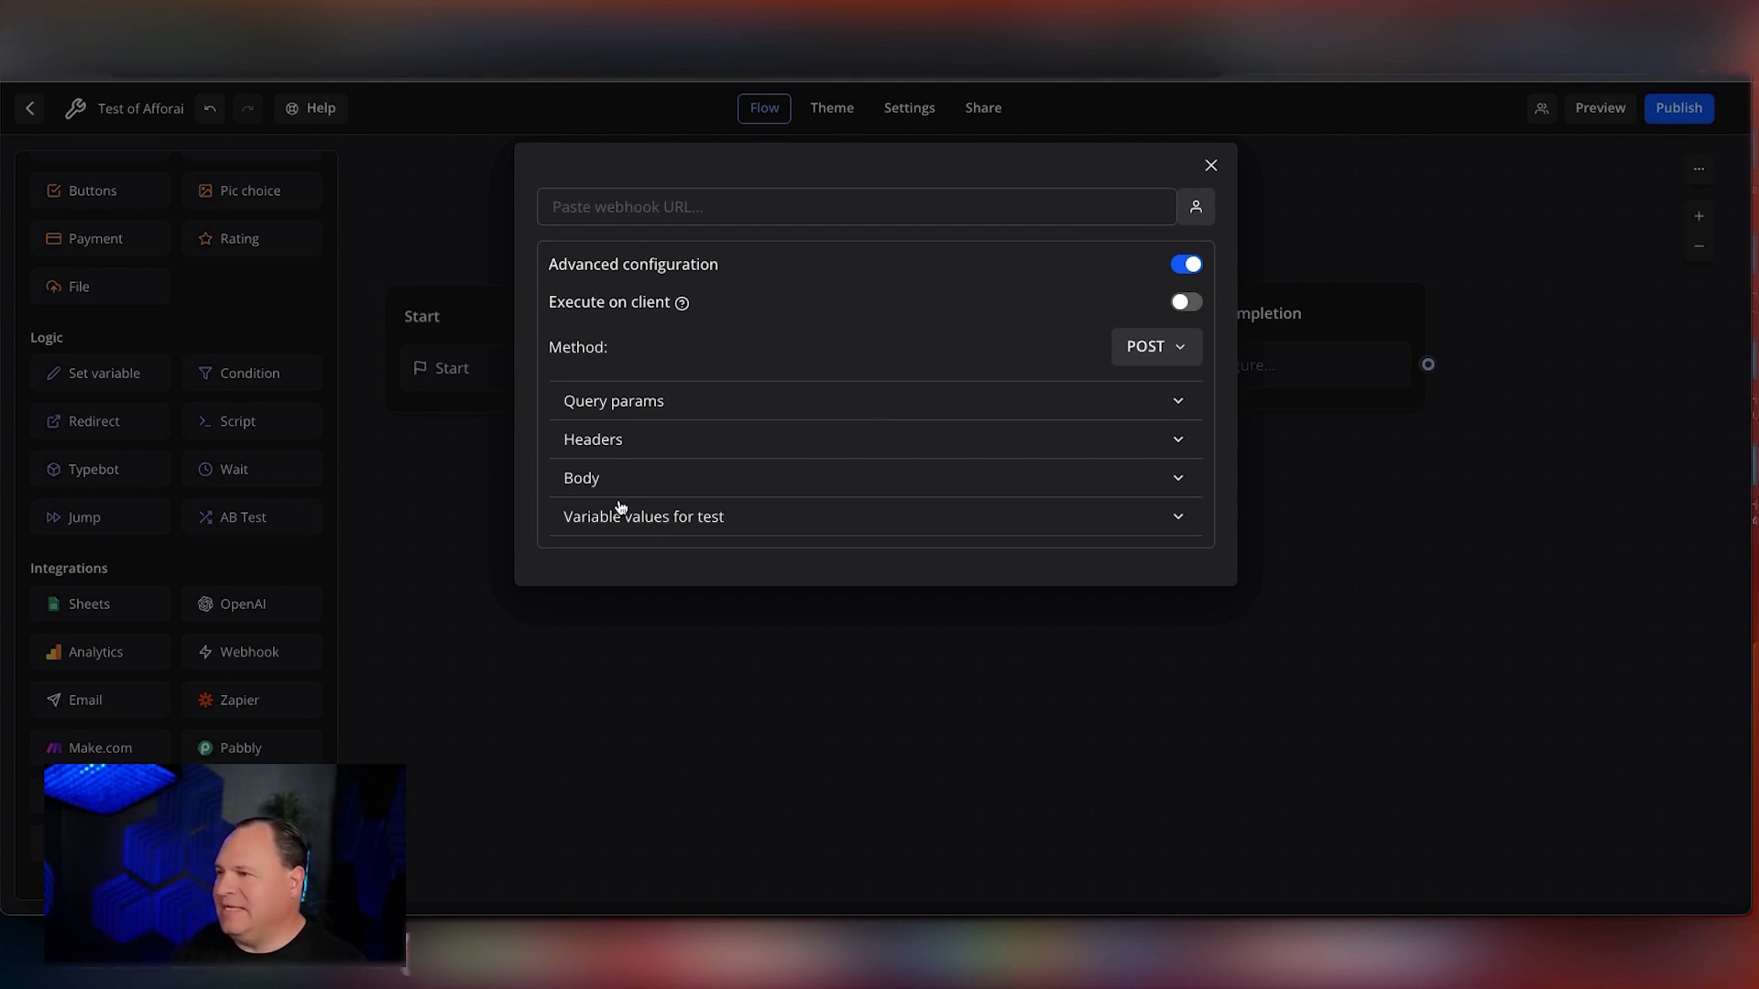
{"action": "left_click", "coordinate": [843, 25]}
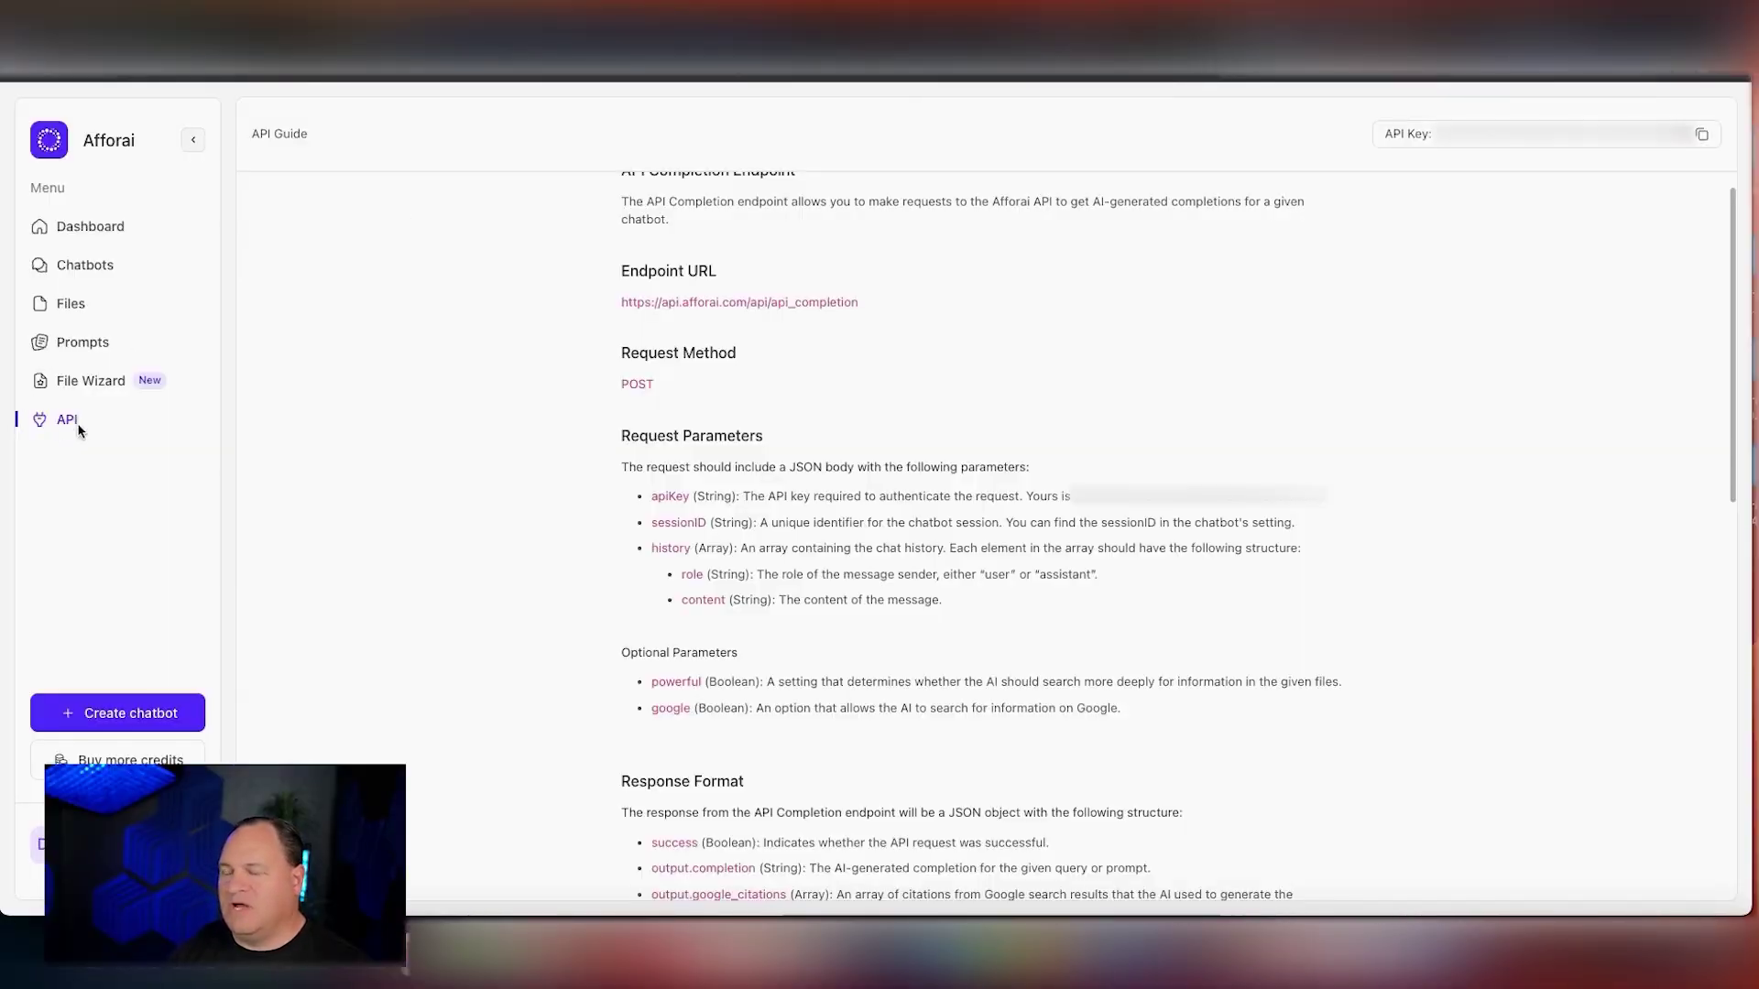
{"action": "scroll", "coordinate": [755, 512], "scroll_direction": "up", "scroll_amount": 1}
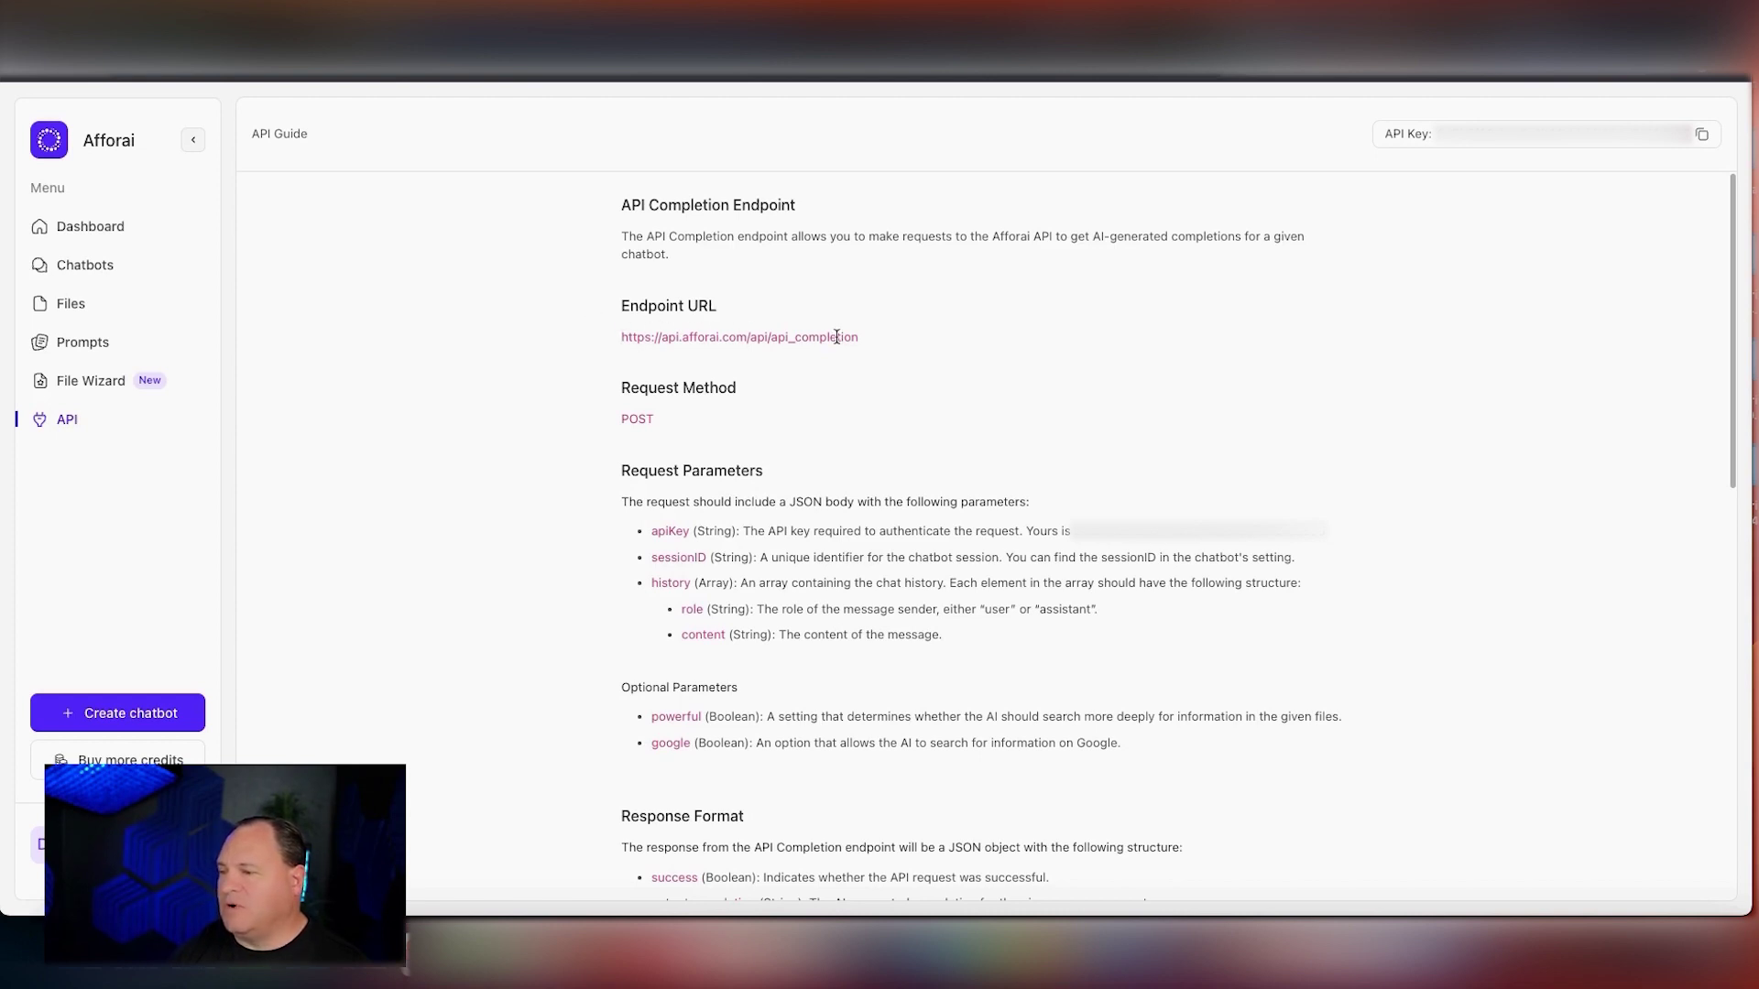
{"action": "left_click_drag", "start_coordinate": [857, 338], "coordinate": [621, 339]}
{"action": "key", "text": "ctrl+c"}
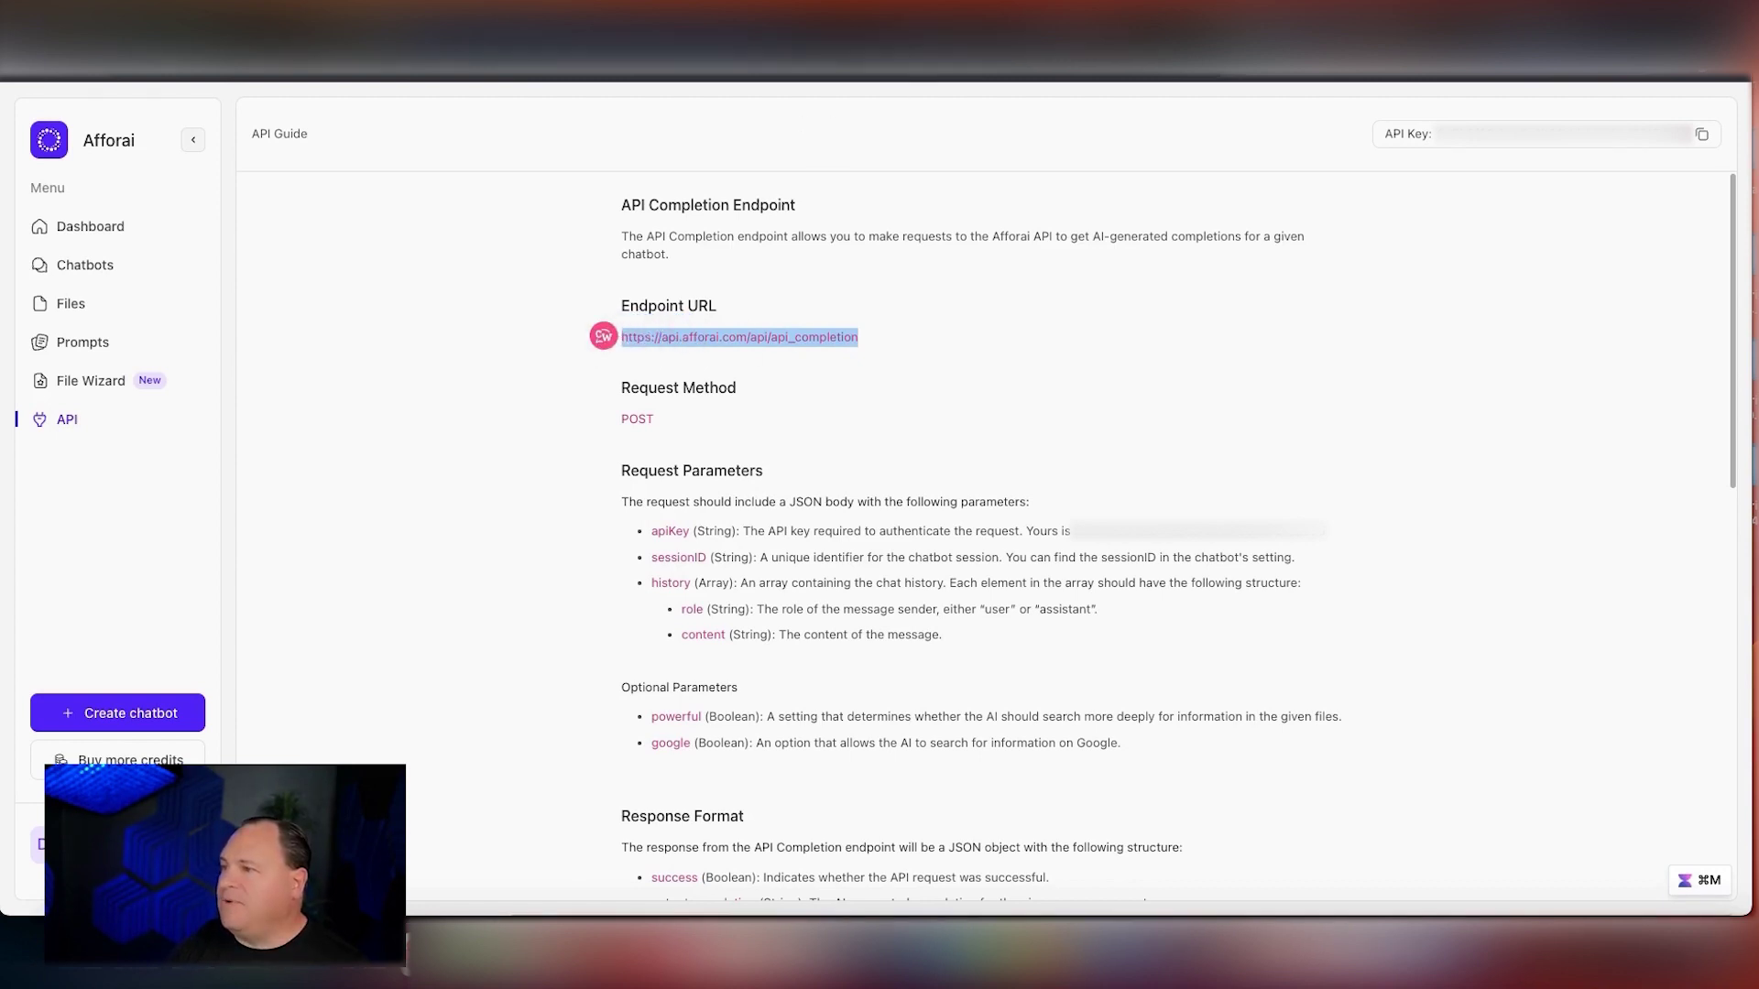
{"action": "left_click", "coordinate": [870, 41]}
{"action": "left_click", "coordinate": [652, 205]}
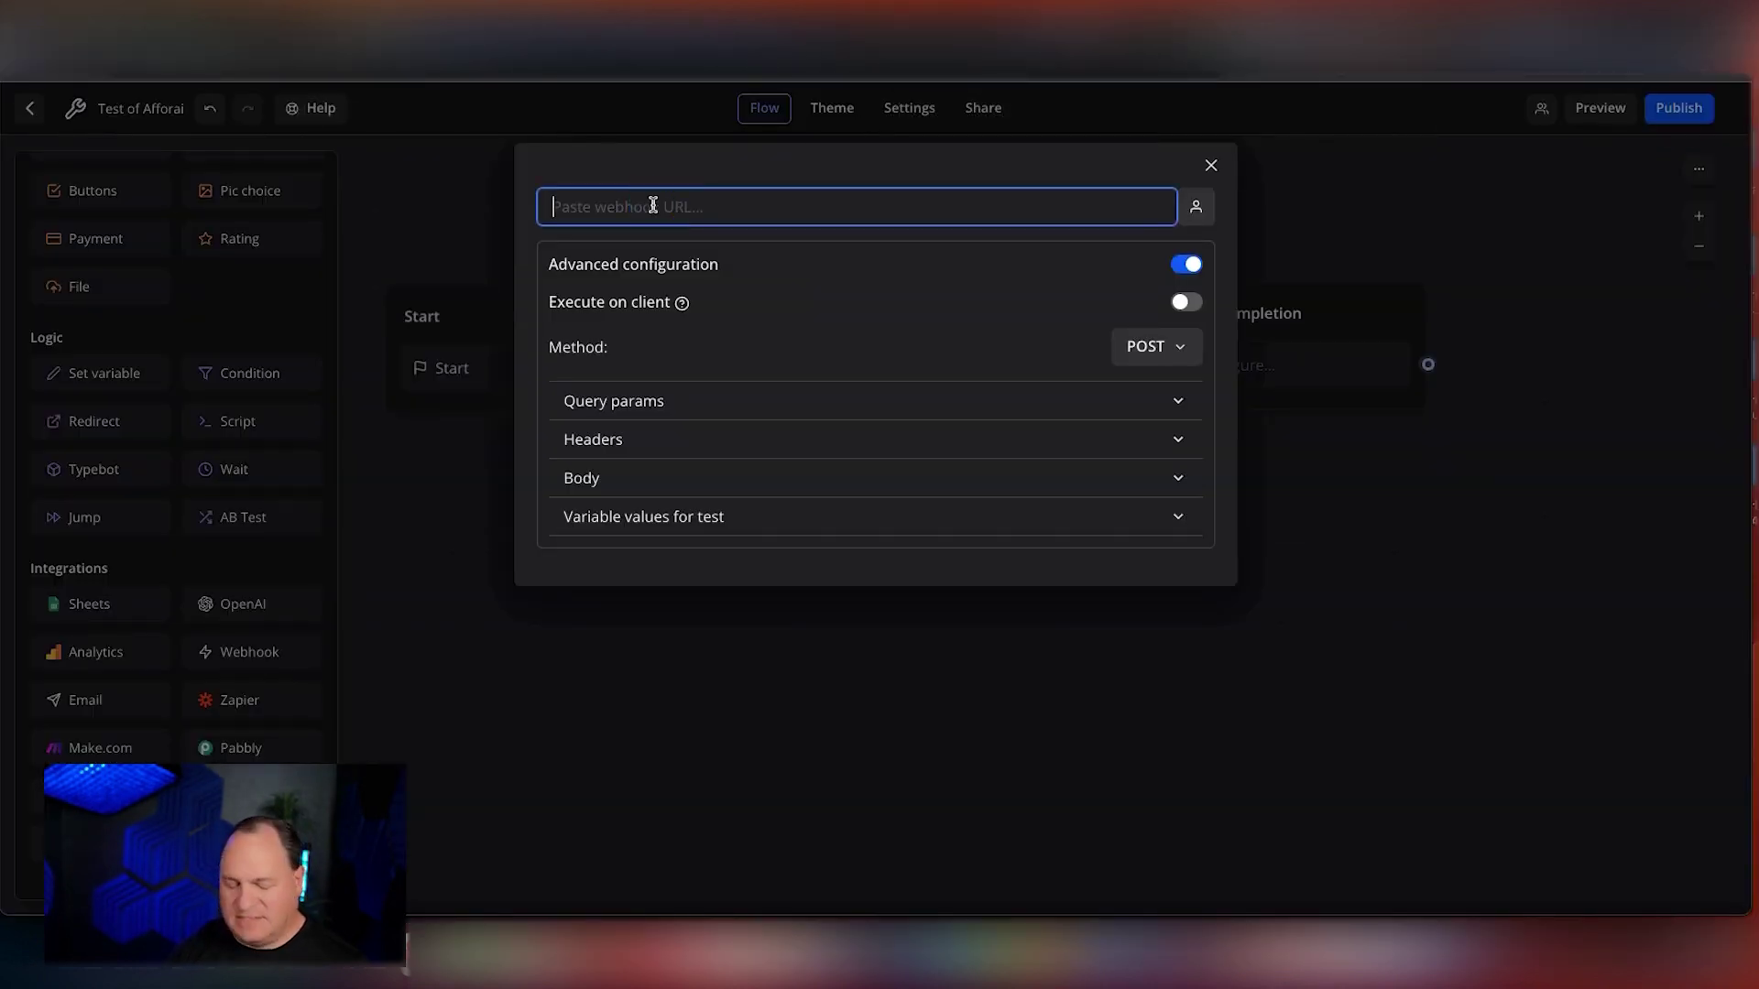
{"action": "key", "text": "ctrl+v"}
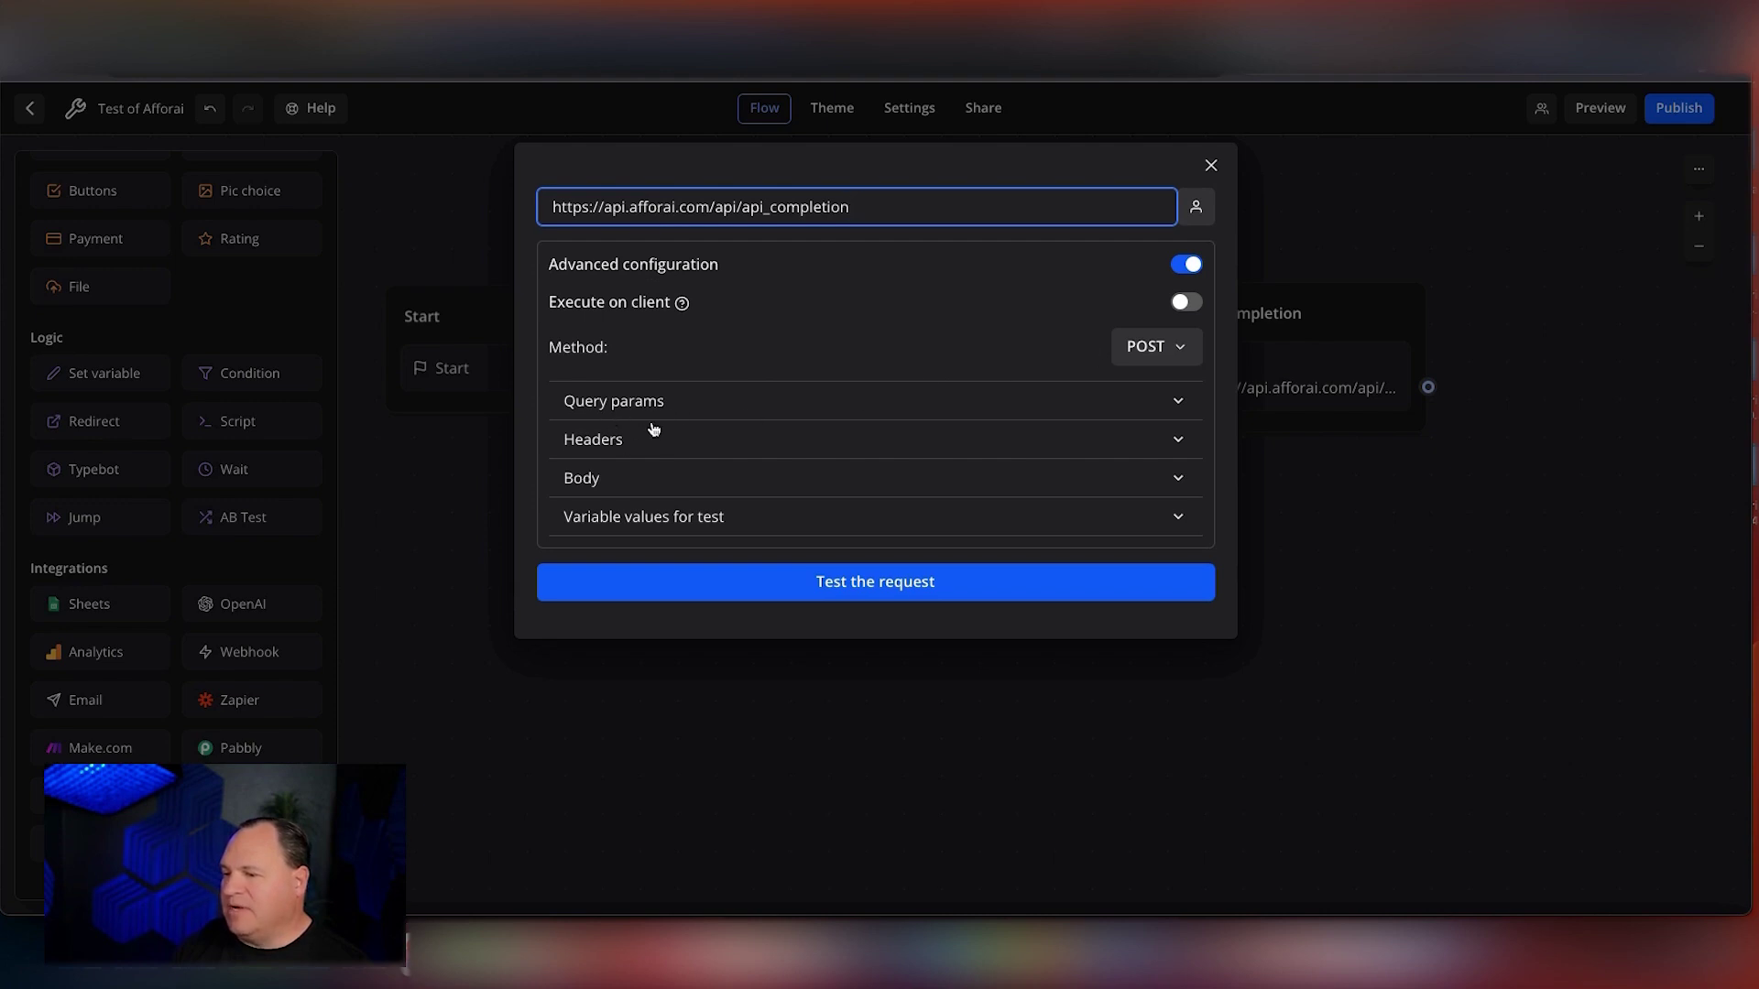
Consult the Afforai API guide and add a webhook header with key Content-Type and value application/json
{"action": "left_click", "coordinate": [1178, 441]}
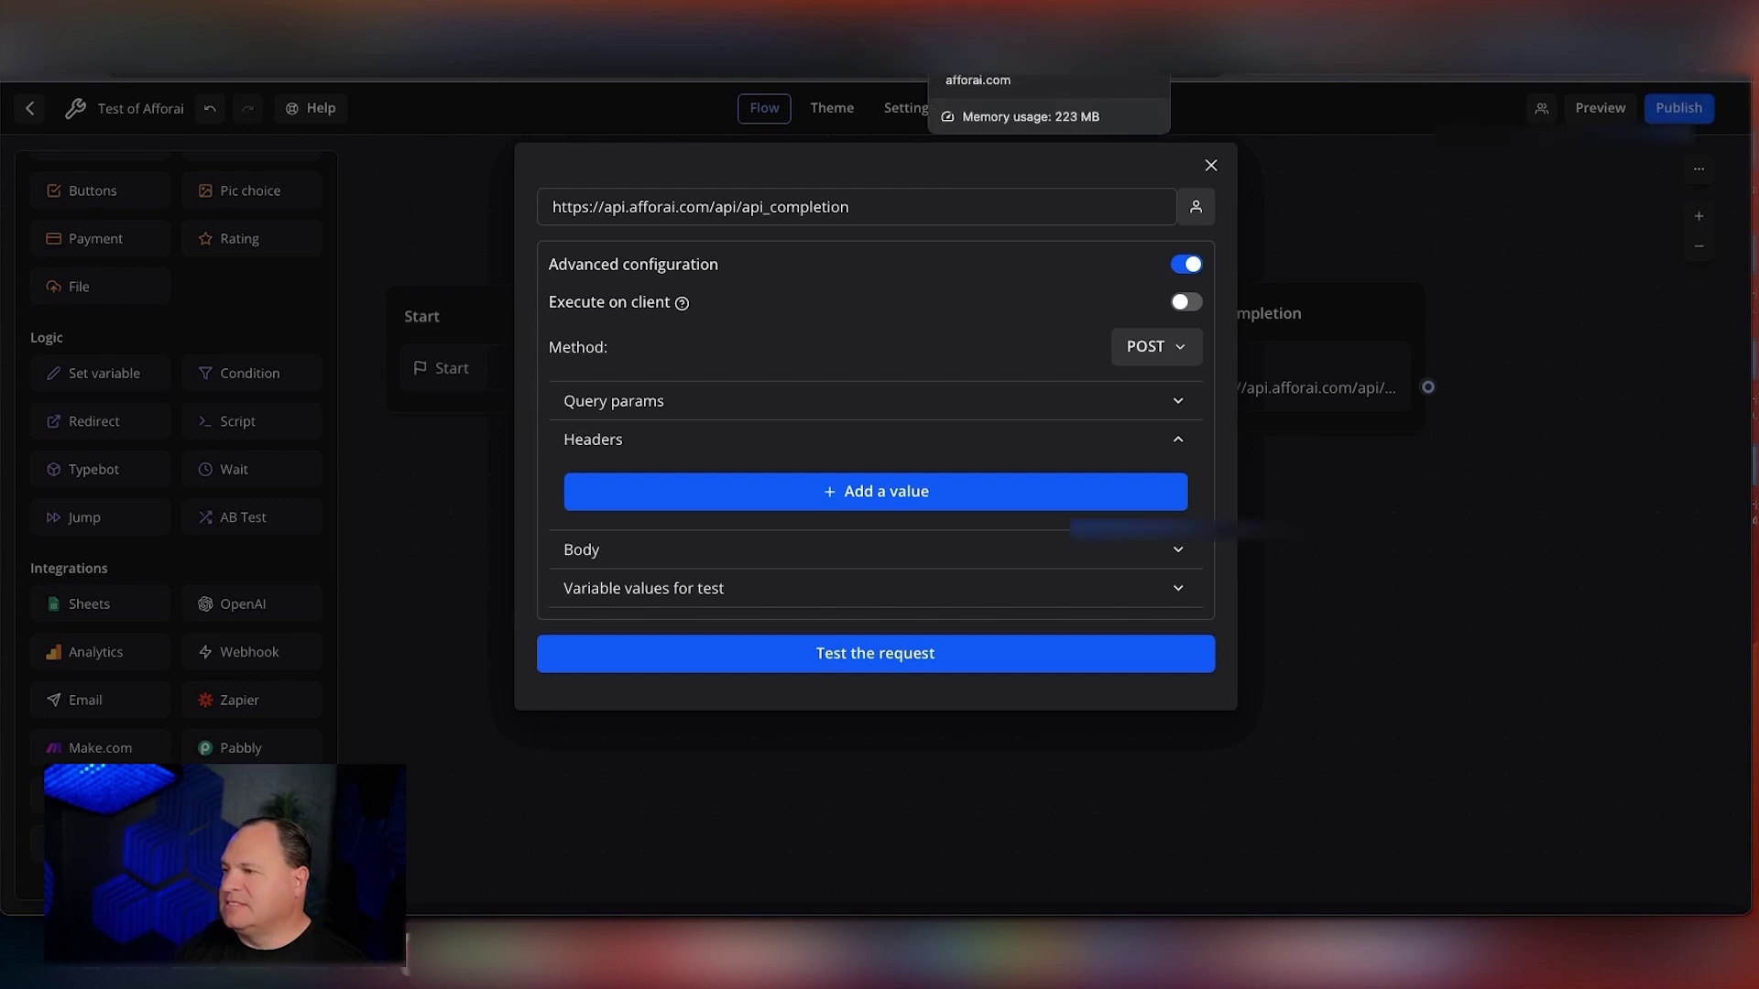
{"action": "left_click", "coordinate": [939, 50]}
{"action": "scroll", "coordinate": [888, 448], "scroll_direction": "down", "scroll_amount": 1}
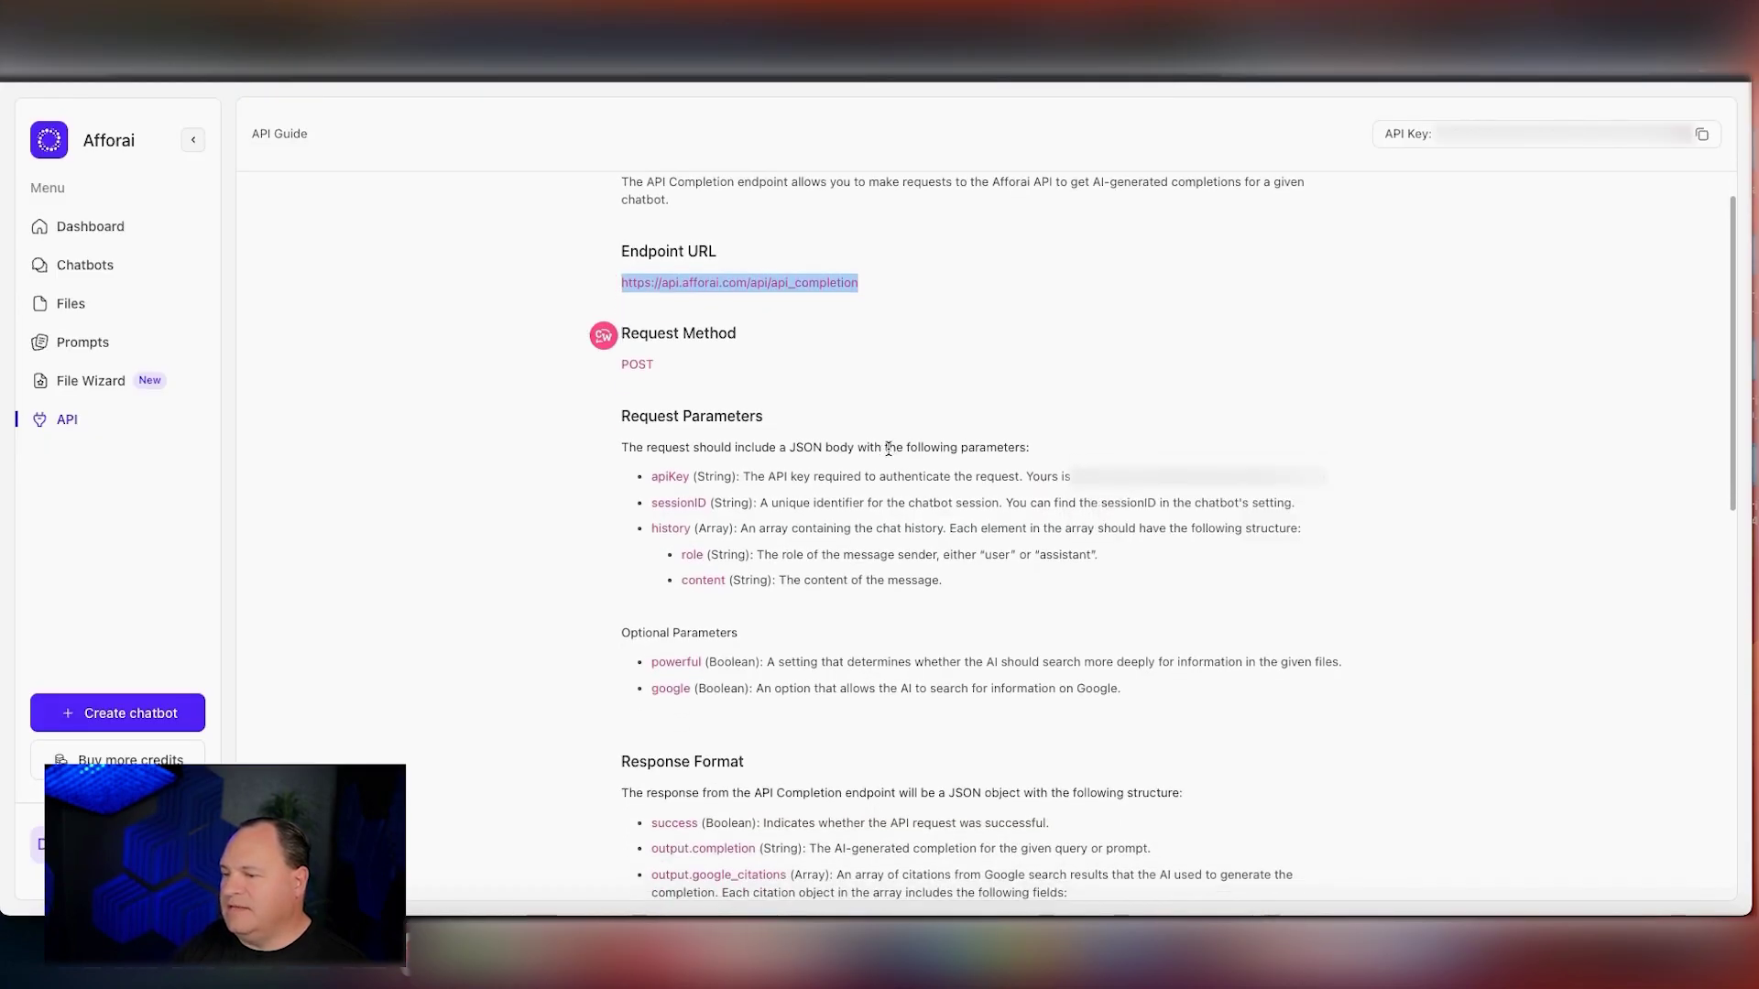
{"action": "scroll", "coordinate": [887, 448], "scroll_direction": "down", "scroll_amount": 5}
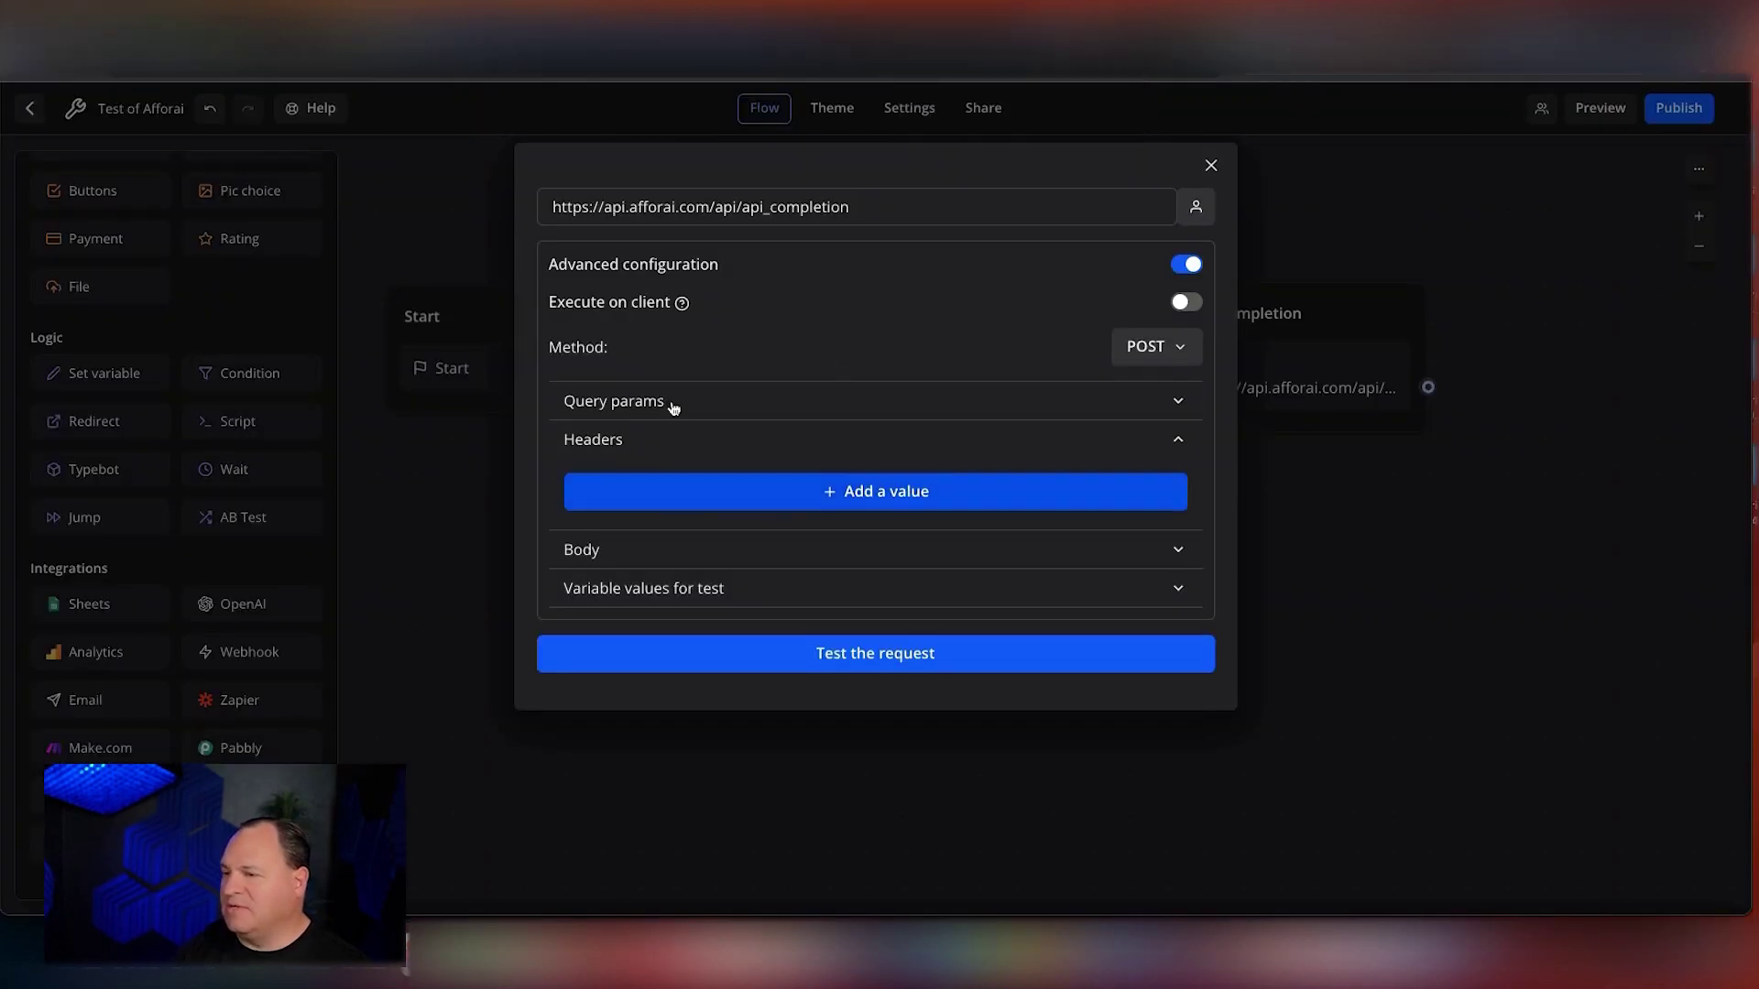
{"action": "left_click", "coordinate": [873, 490]}
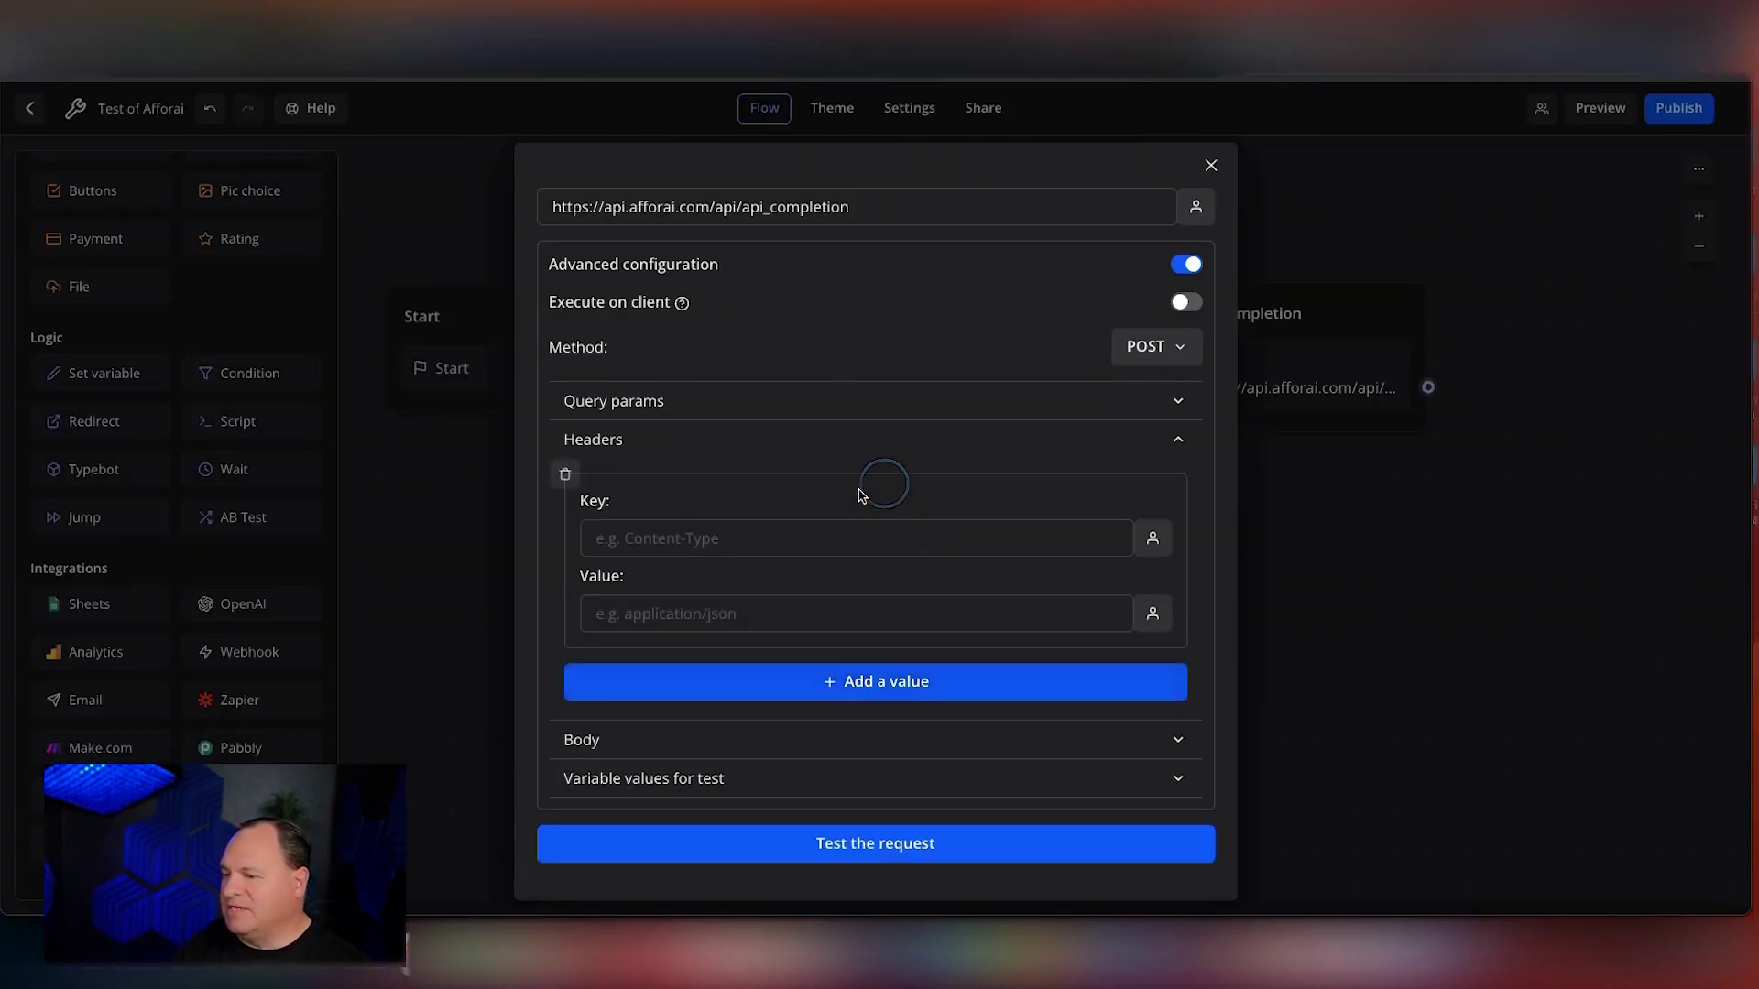
{"action": "left_click", "coordinate": [715, 536]}
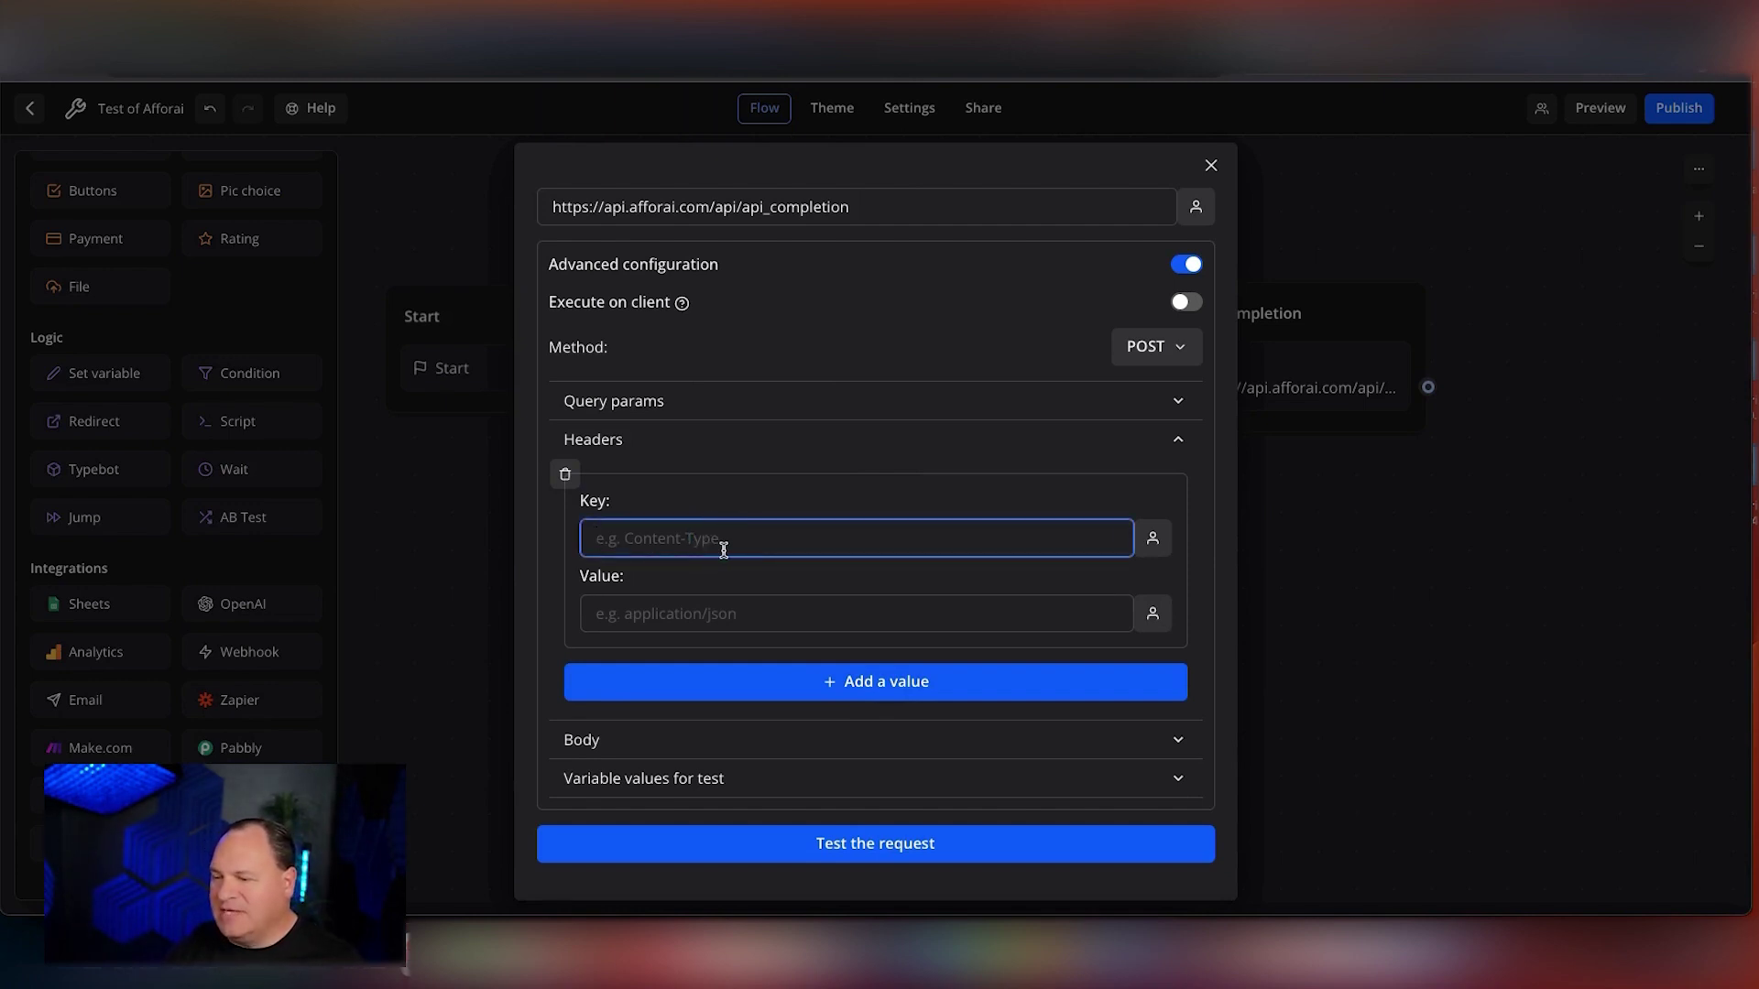
{"action": "type", "text": "Content-Type"}
{"action": "left_click", "coordinate": [712, 616]}
{"action": "type", "text": "application/json"}
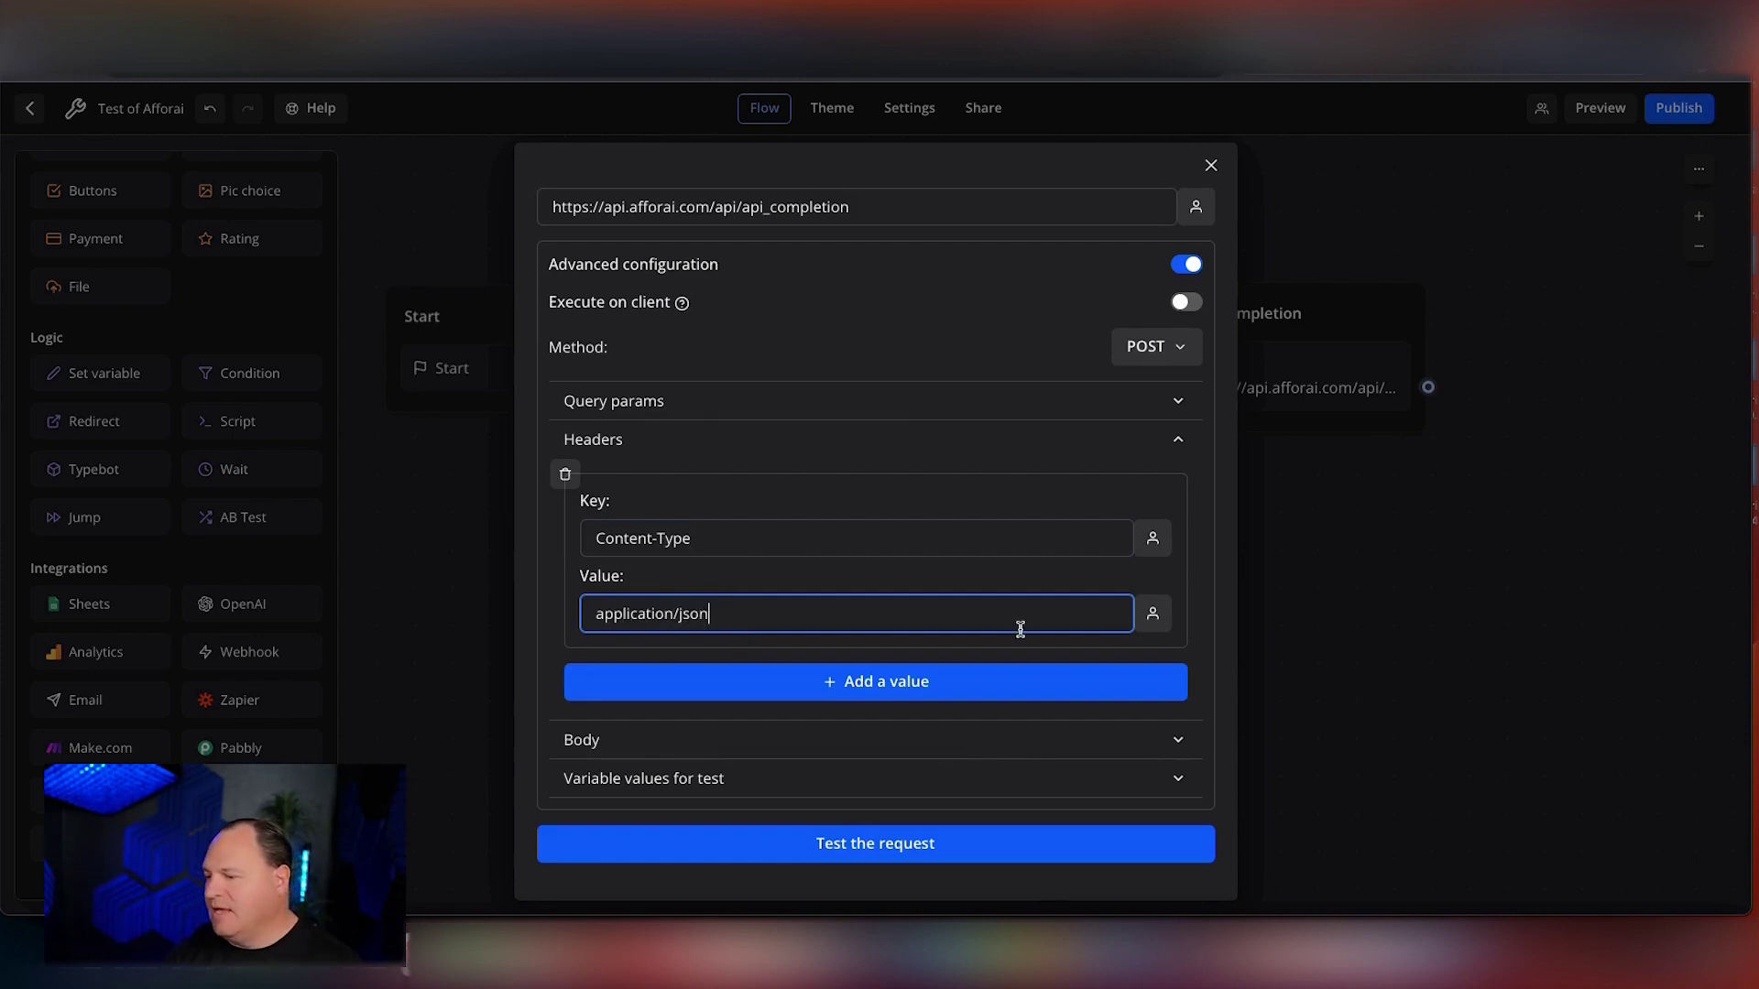
{"action": "left_click", "coordinate": [1190, 647]}
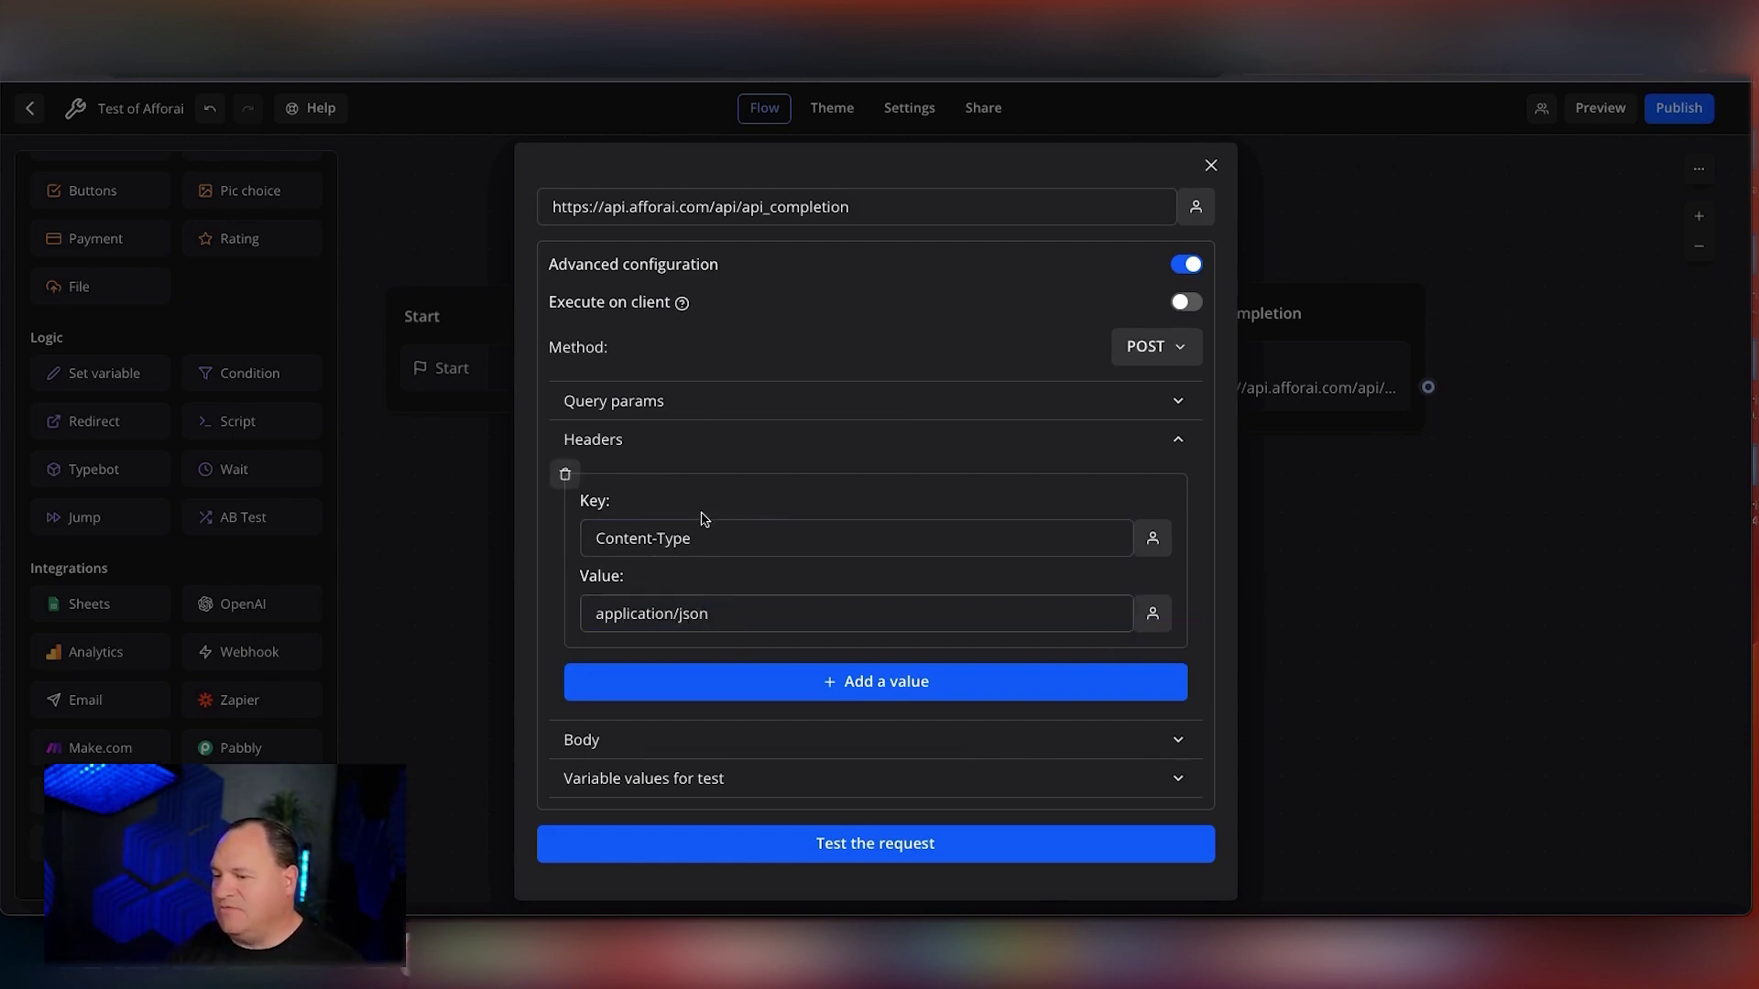
Expand the webhook's Body section and enable the custom body
{"action": "scroll", "coordinate": [756, 587], "scroll_direction": "down", "scroll_amount": 1}
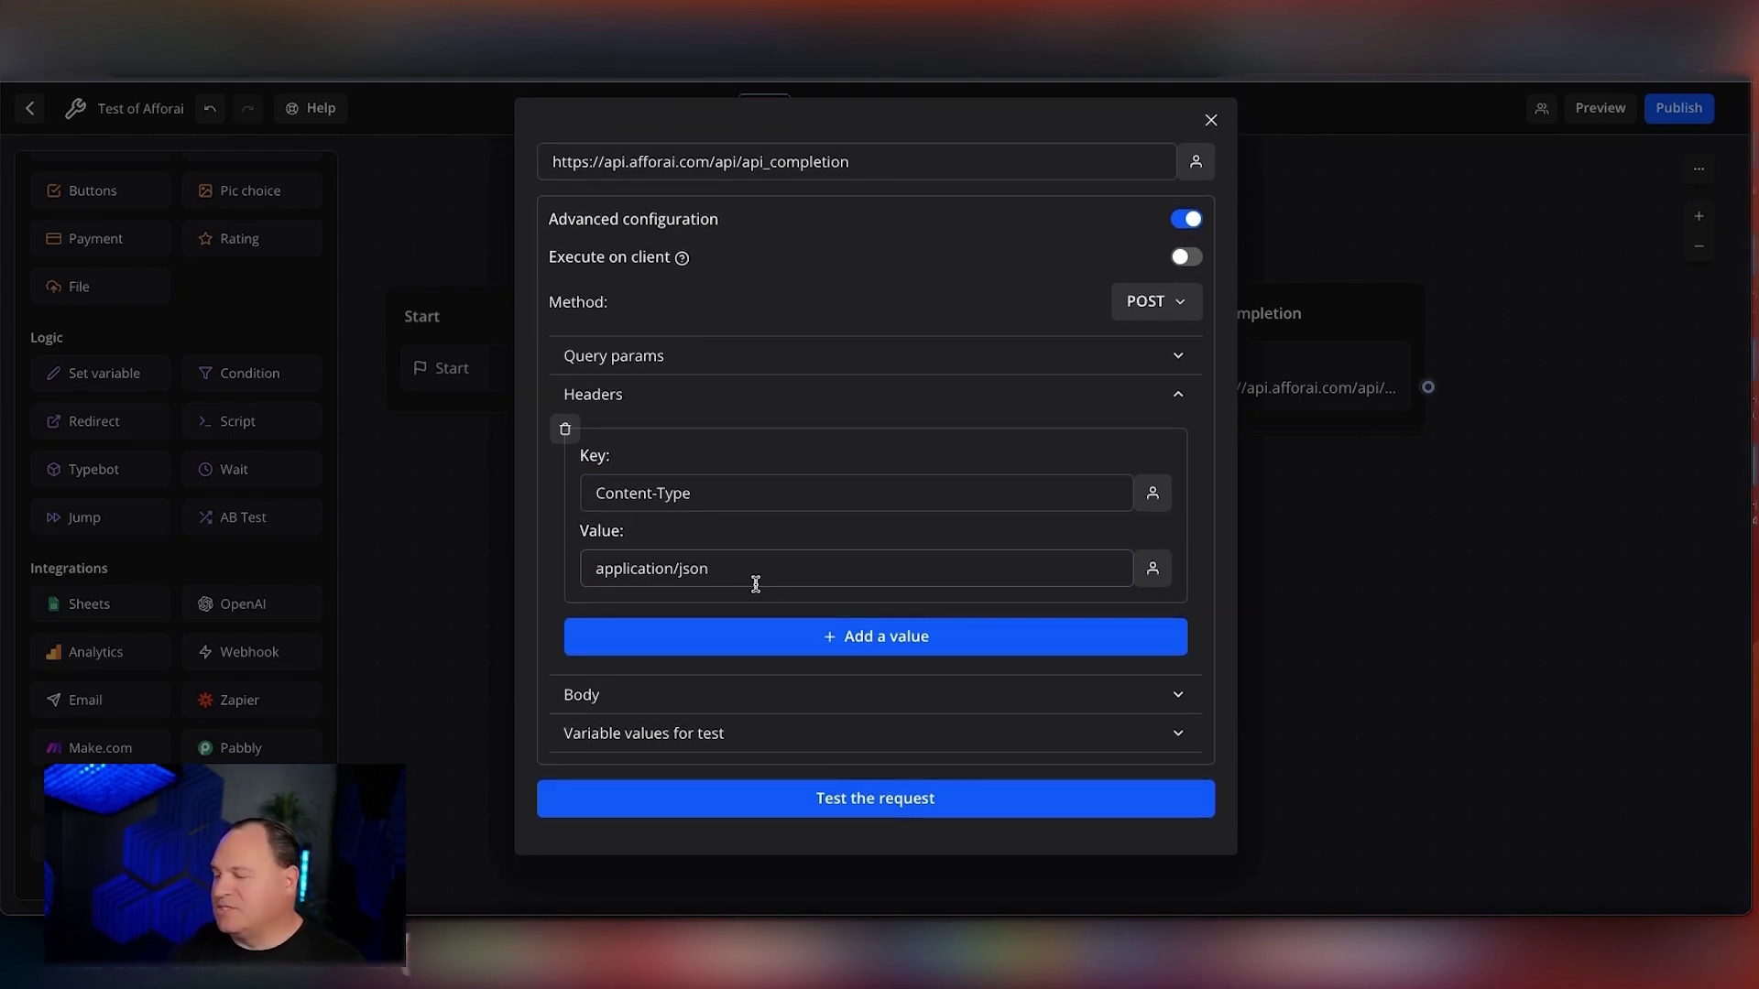
{"action": "left_click", "coordinate": [1178, 695]}
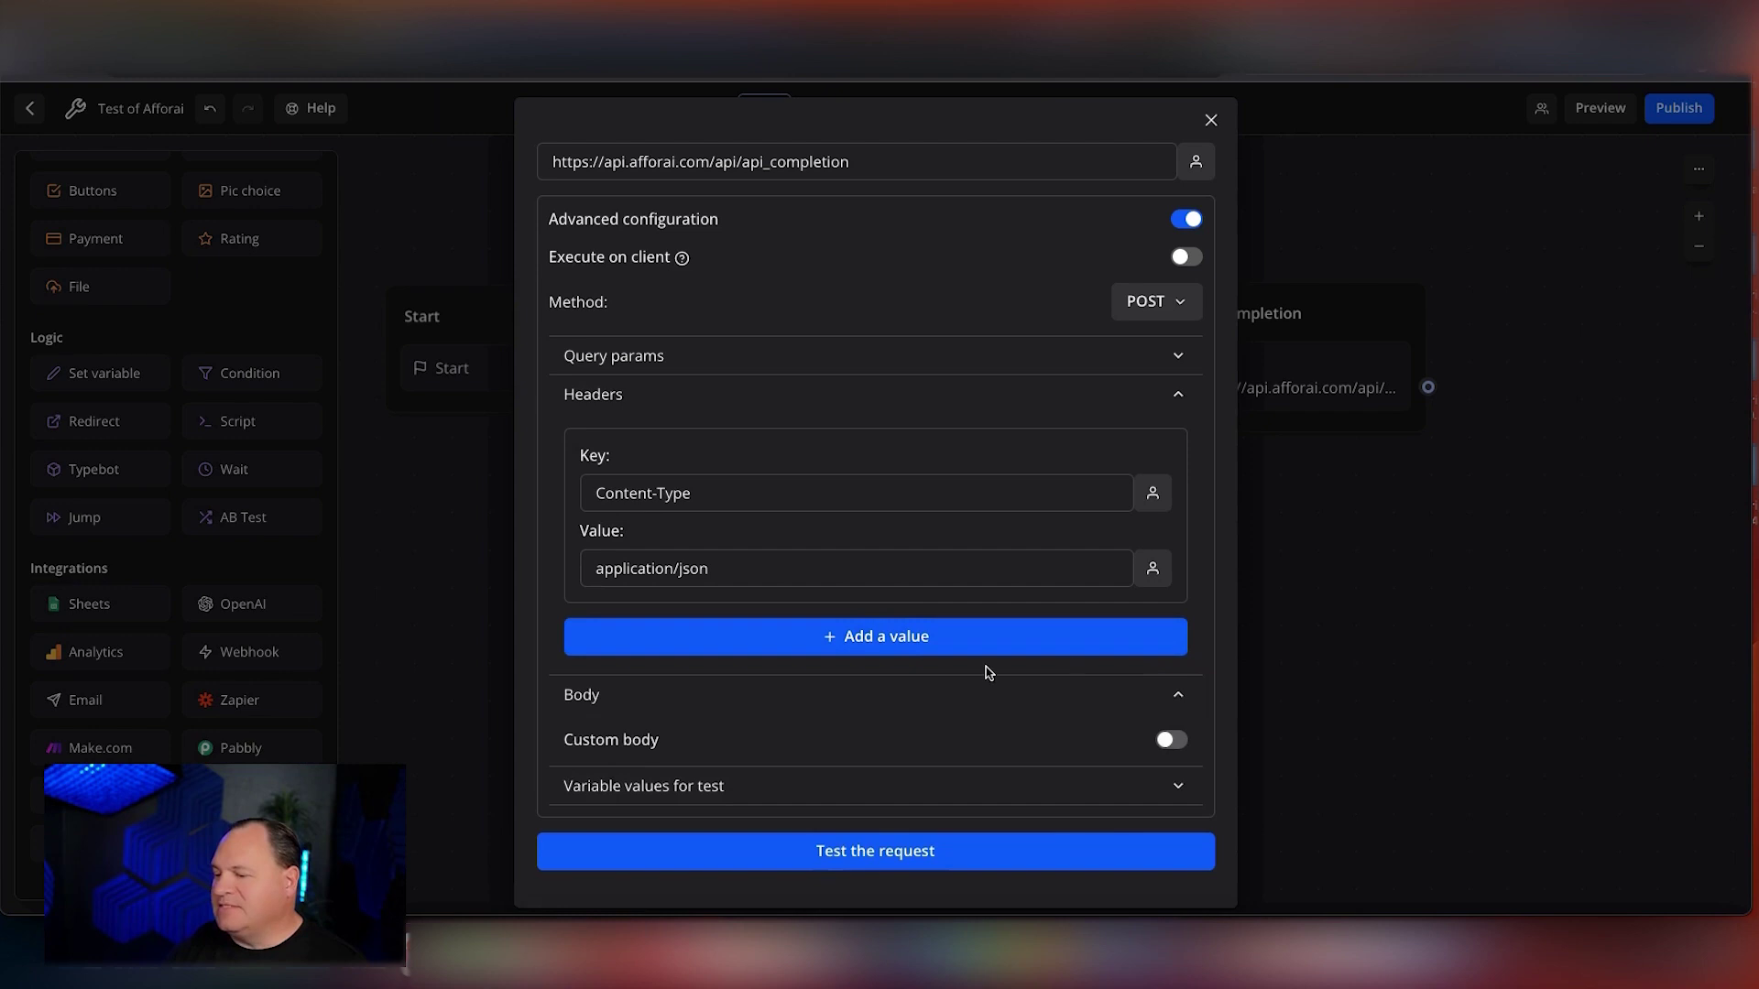
{"action": "scroll", "coordinate": [978, 673], "scroll_direction": "down", "scroll_amount": 1}
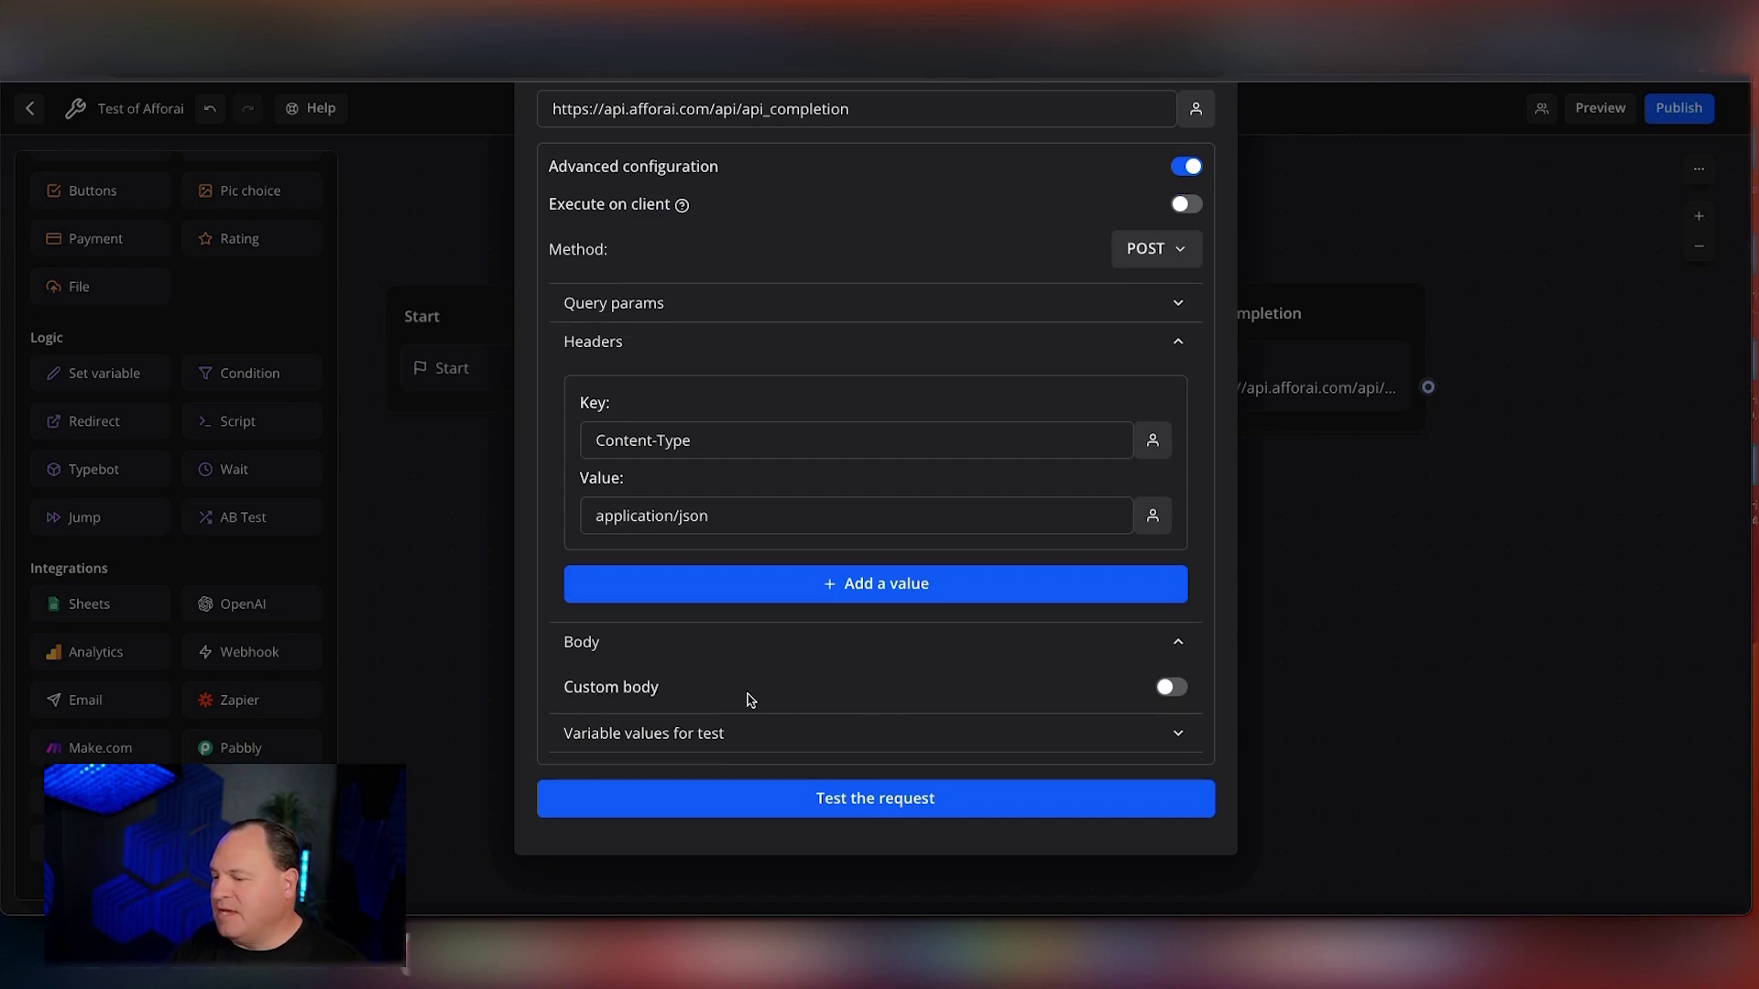
{"action": "left_click", "coordinate": [1178, 695]}
{"action": "scroll", "coordinate": [1030, 723], "scroll_direction": "down", "scroll_amount": 5}
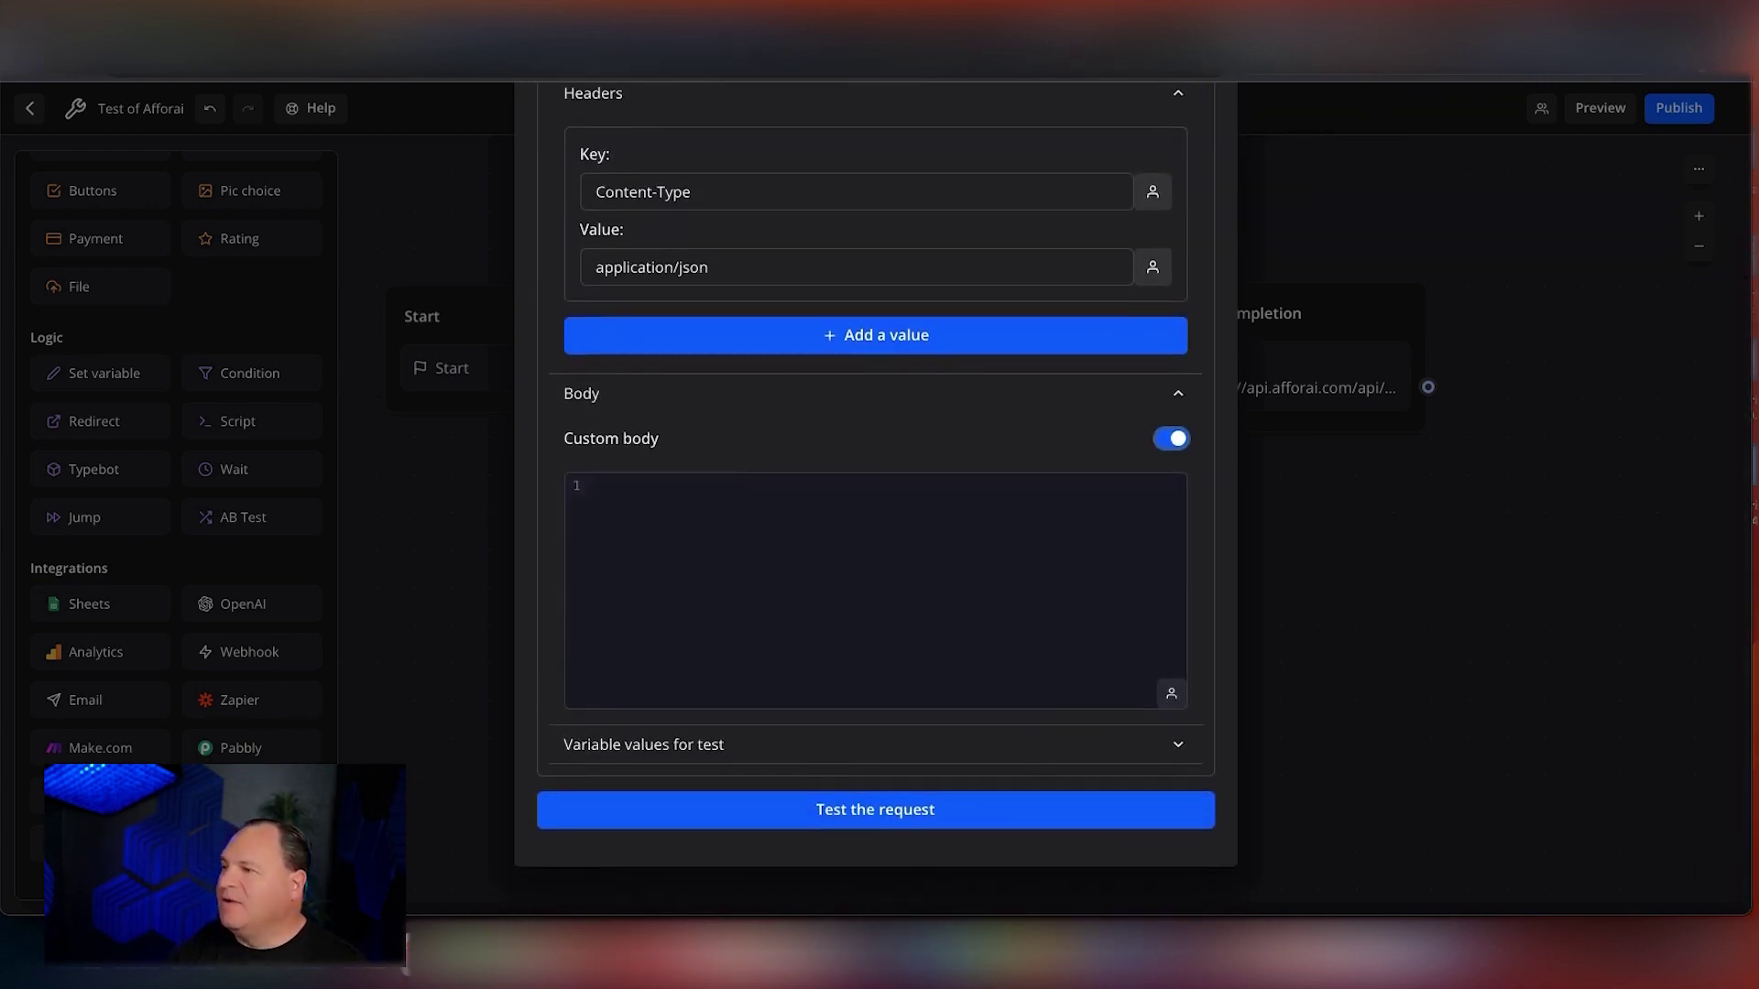
Copy the JSON part of the example request from the Afforai API guide and paste it into the webhook's custom body
{"action": "key", "text": "ctrl+Tab"}
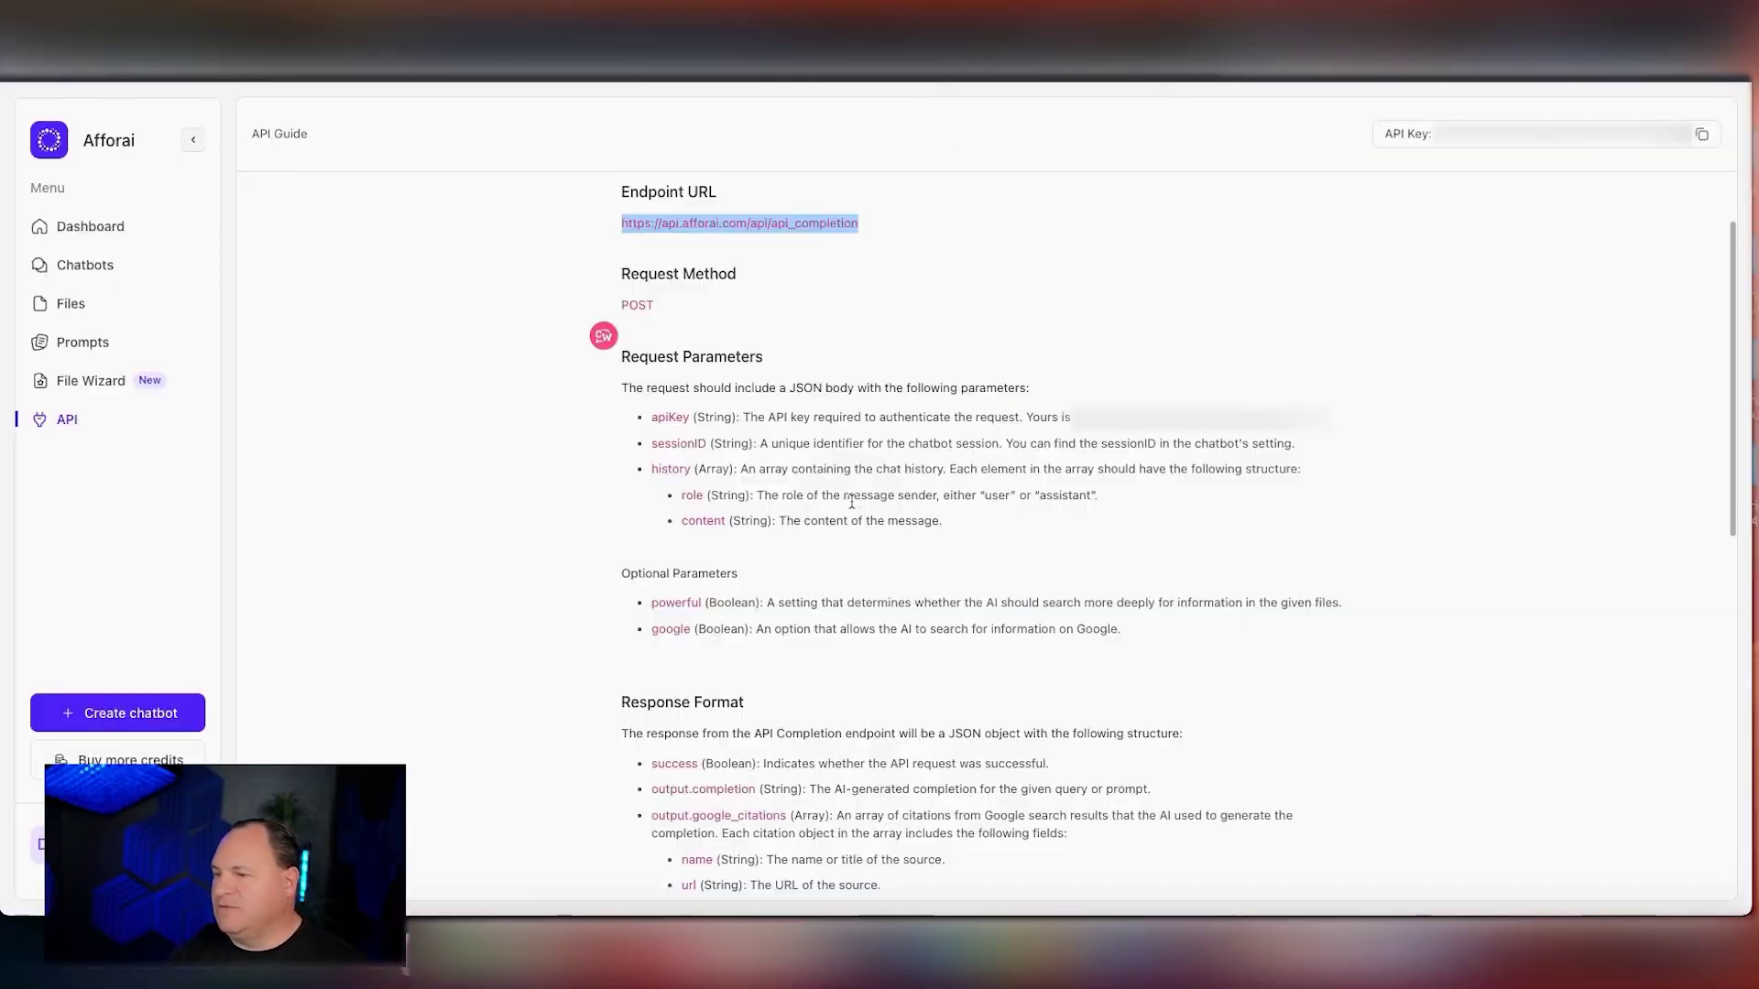
{"action": "scroll", "coordinate": [851, 501], "scroll_direction": "down", "scroll_amount": 6}
{"action": "scroll", "coordinate": [851, 507], "scroll_direction": "up", "scroll_amount": 2}
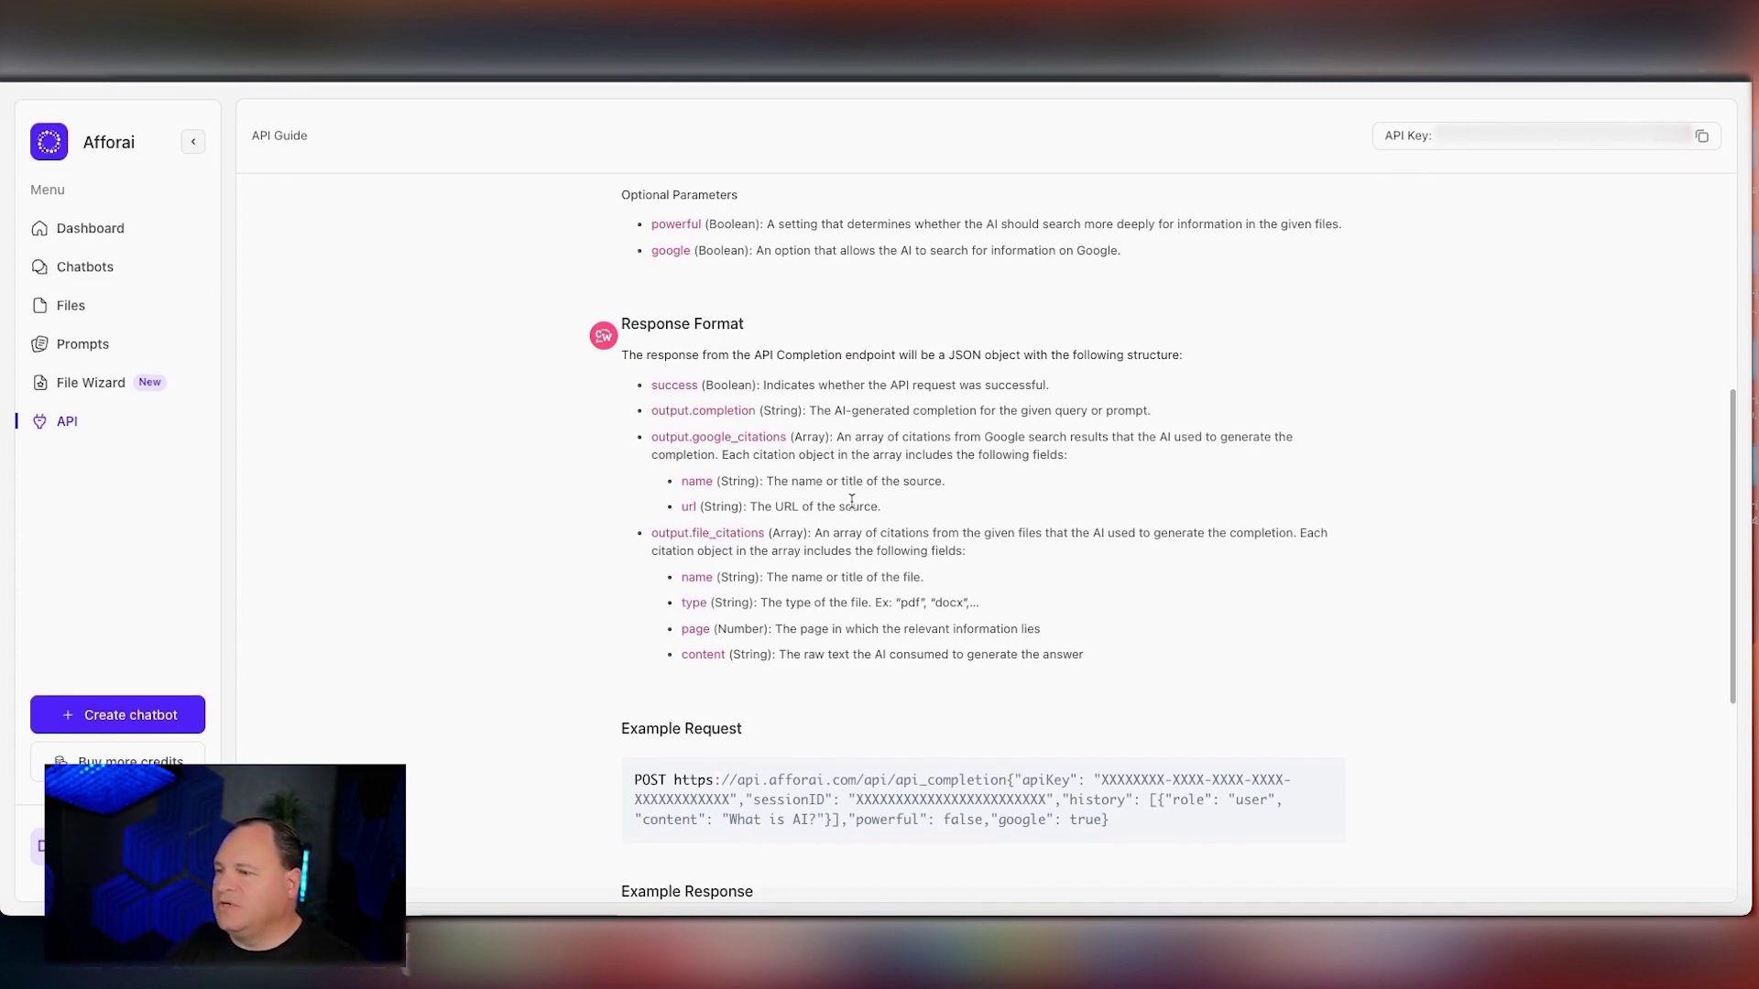
{"action": "scroll", "coordinate": [850, 502], "scroll_direction": "up", "scroll_amount": 3}
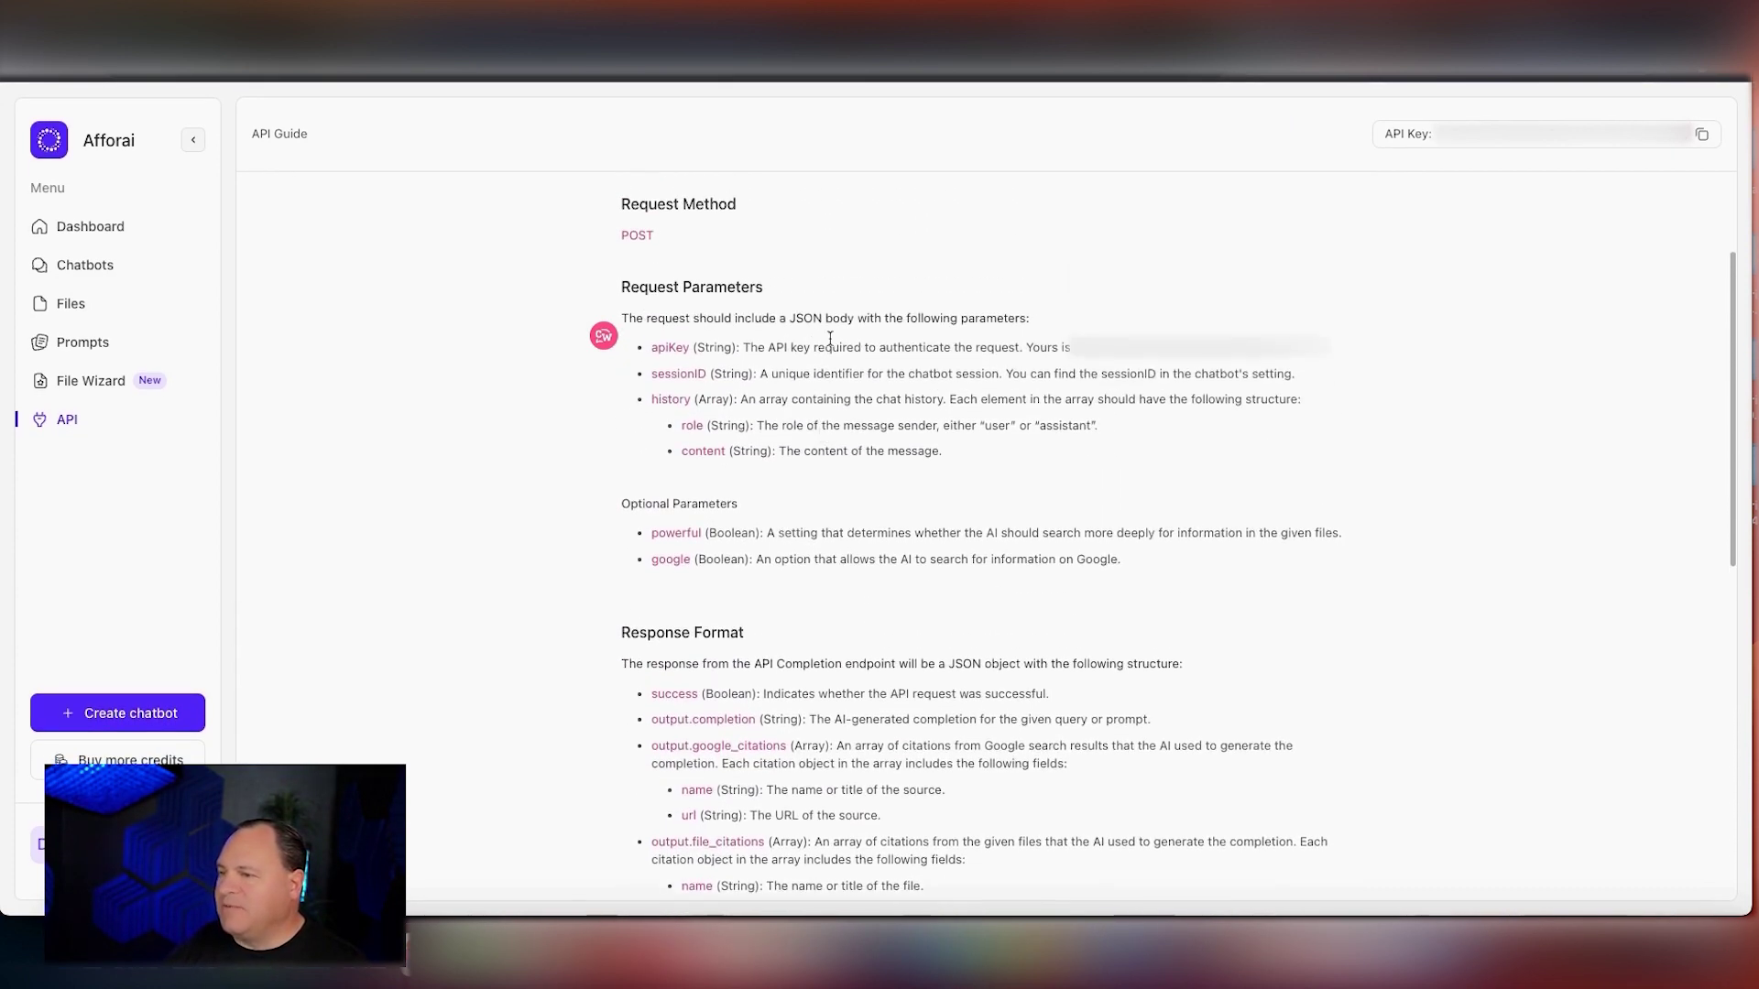
{"action": "scroll", "coordinate": [852, 602], "scroll_direction": "down", "scroll_amount": 2}
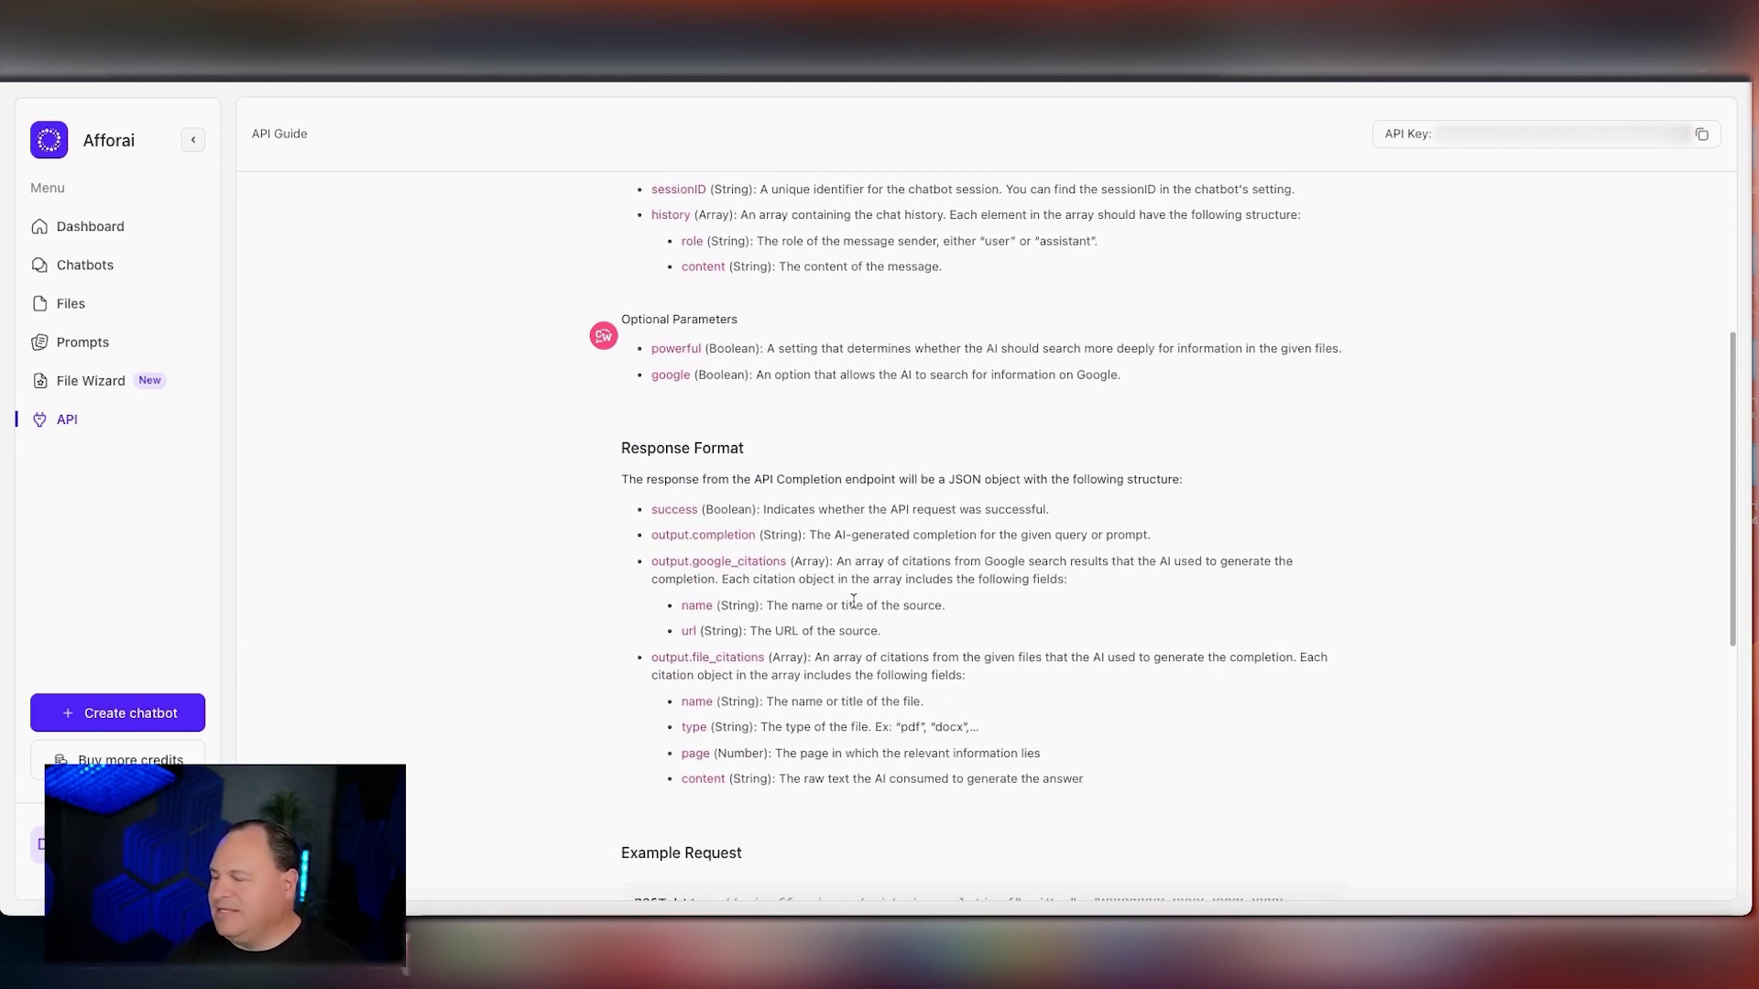
{"action": "scroll", "coordinate": [852, 601], "scroll_direction": "down", "scroll_amount": 3}
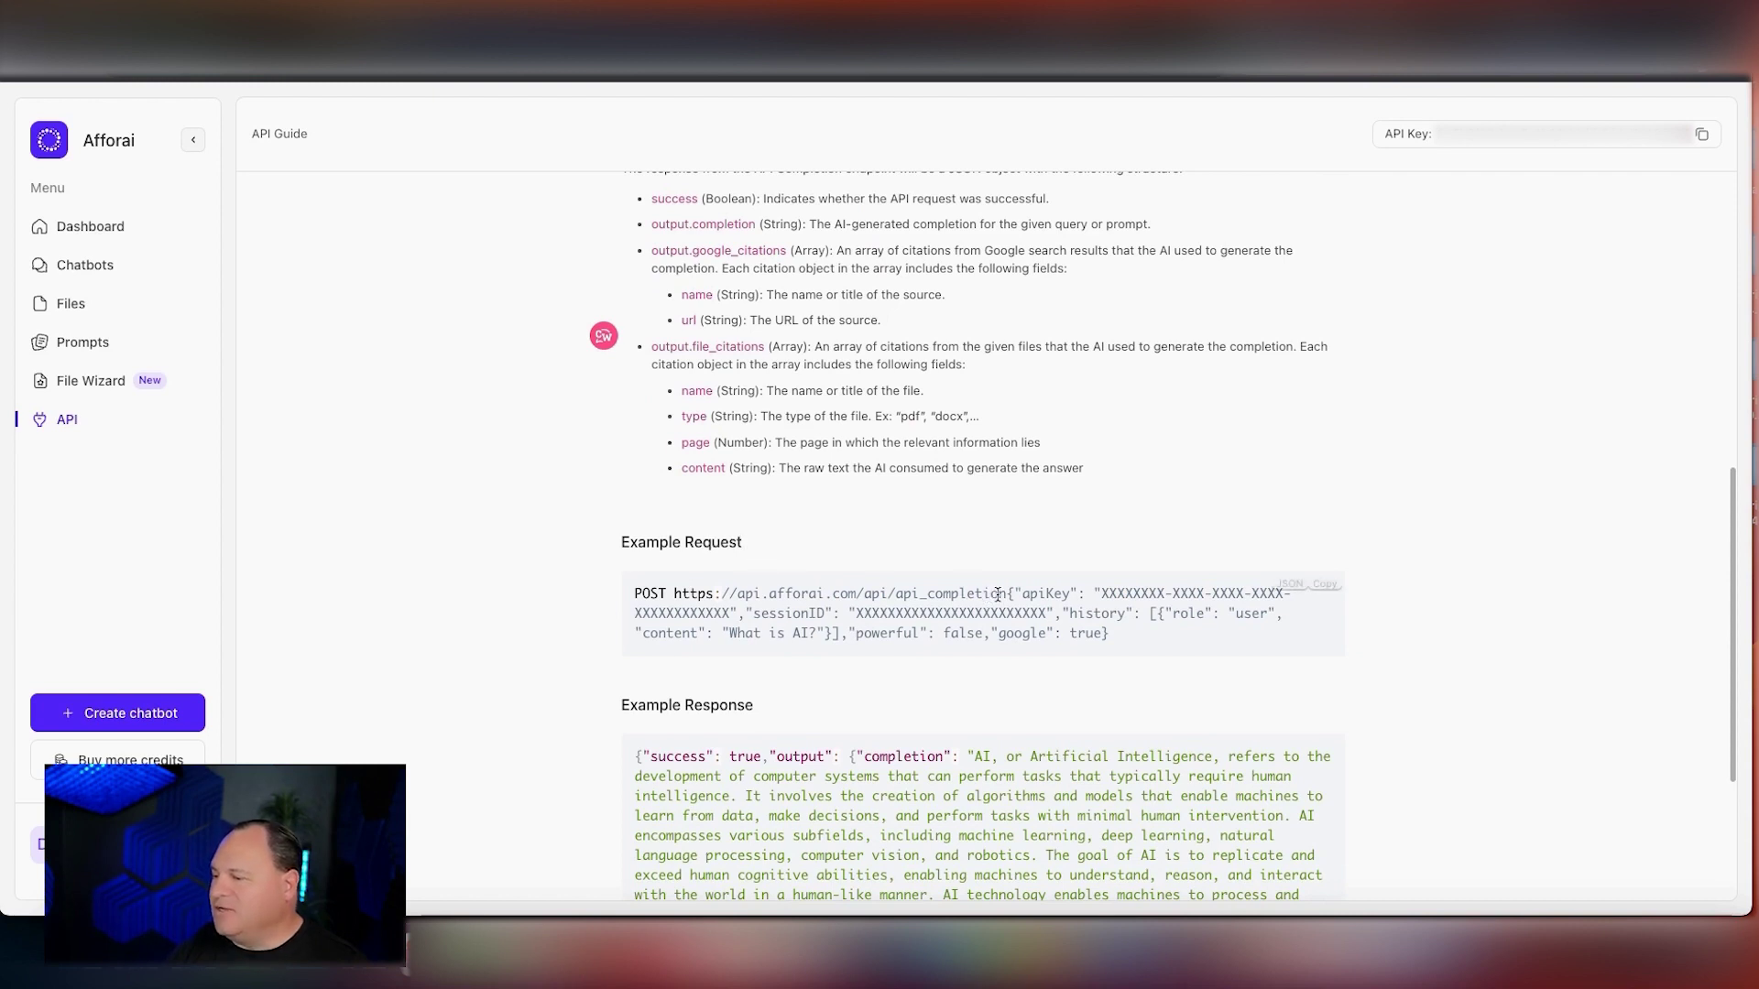
{"action": "left_click_drag", "start_coordinate": [1006, 593], "coordinate": [1108, 637]}
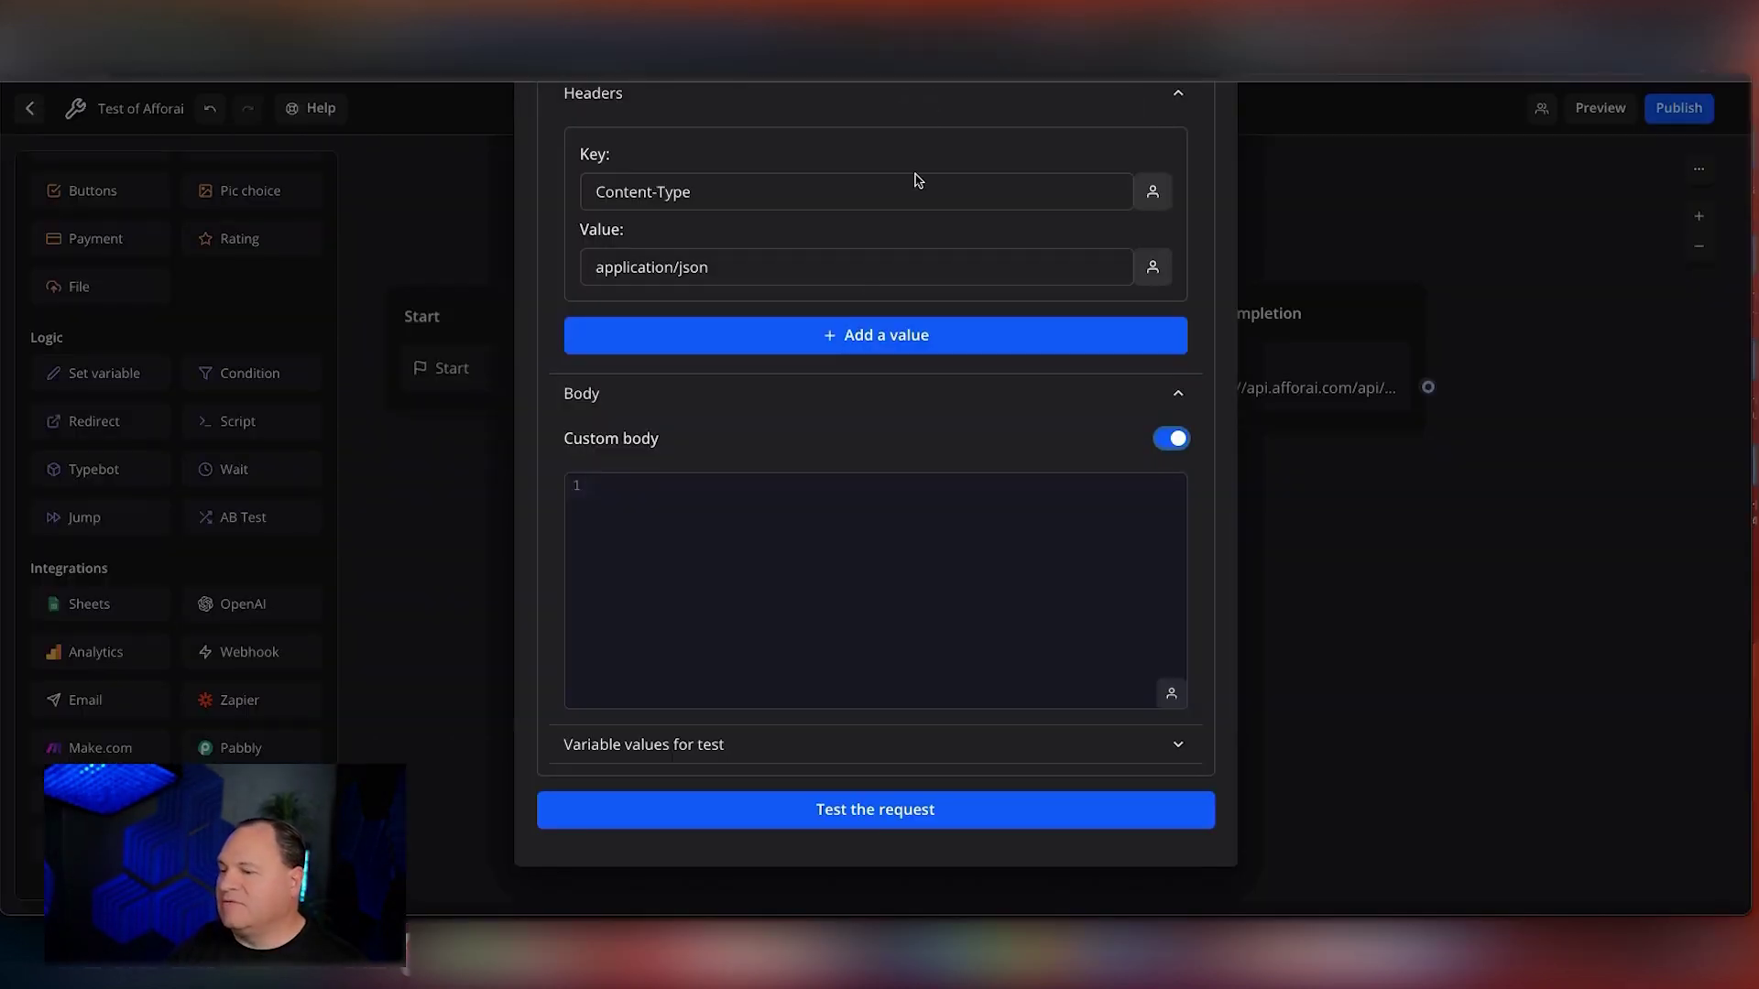
{"action": "left_click", "coordinate": [610, 493]}
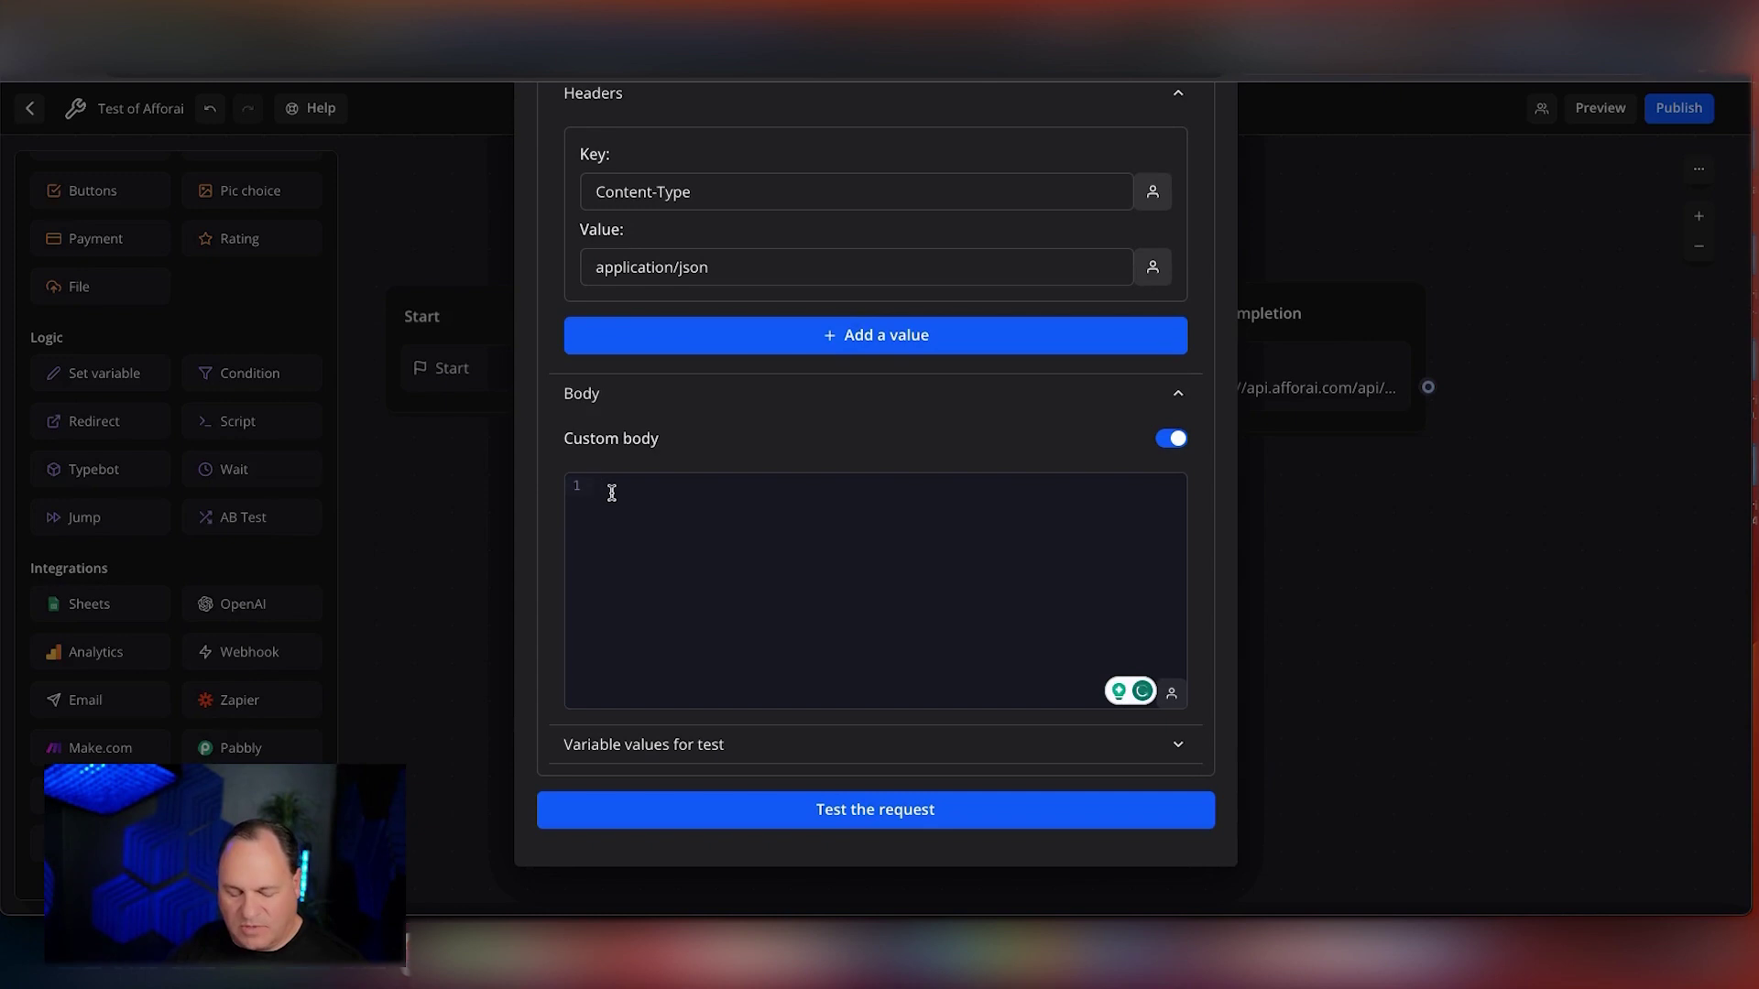
{"action": "type", "text": "{\"messages\": [{\"role\":\"user\", \"content\": \"What is AI?\"}],\"powerful\": false,\"google\": true}"}
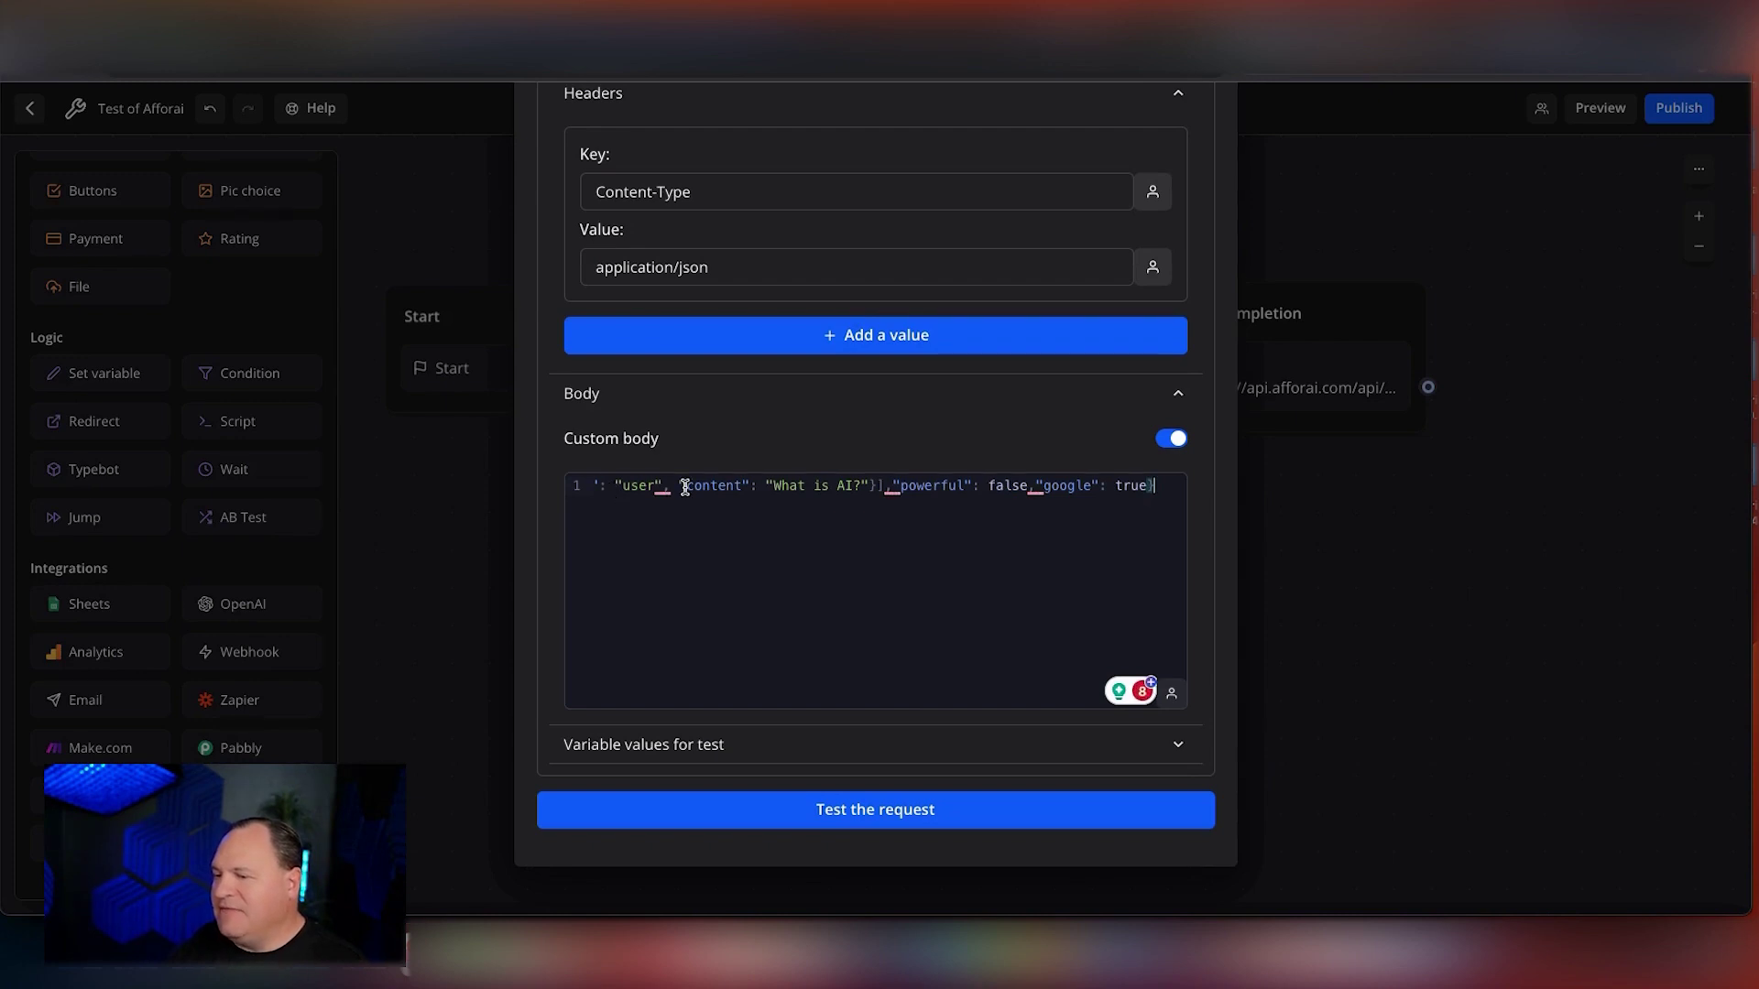
Break the custom body JSON after the opening brace and after the apiKey and sessionID entries so each starts its own line
{"action": "scroll", "coordinate": [682, 493], "scroll_direction": "left", "scroll_amount": 5}
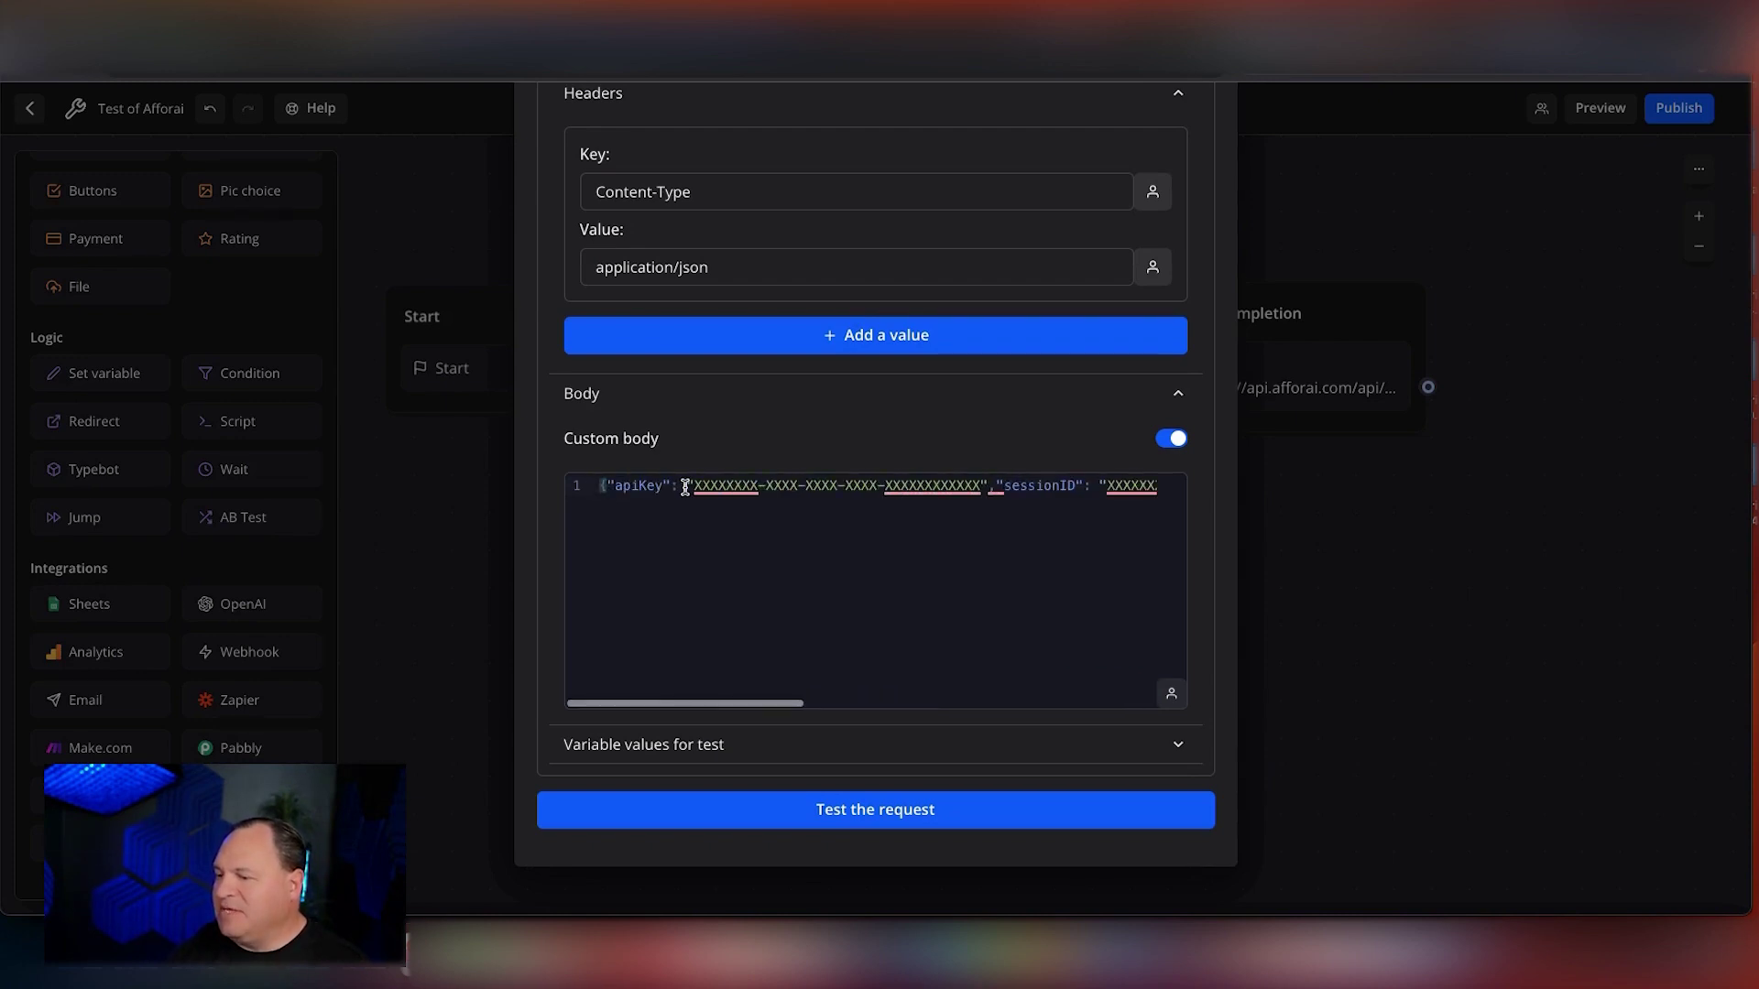
{"action": "left_click", "coordinate": [604, 483]}
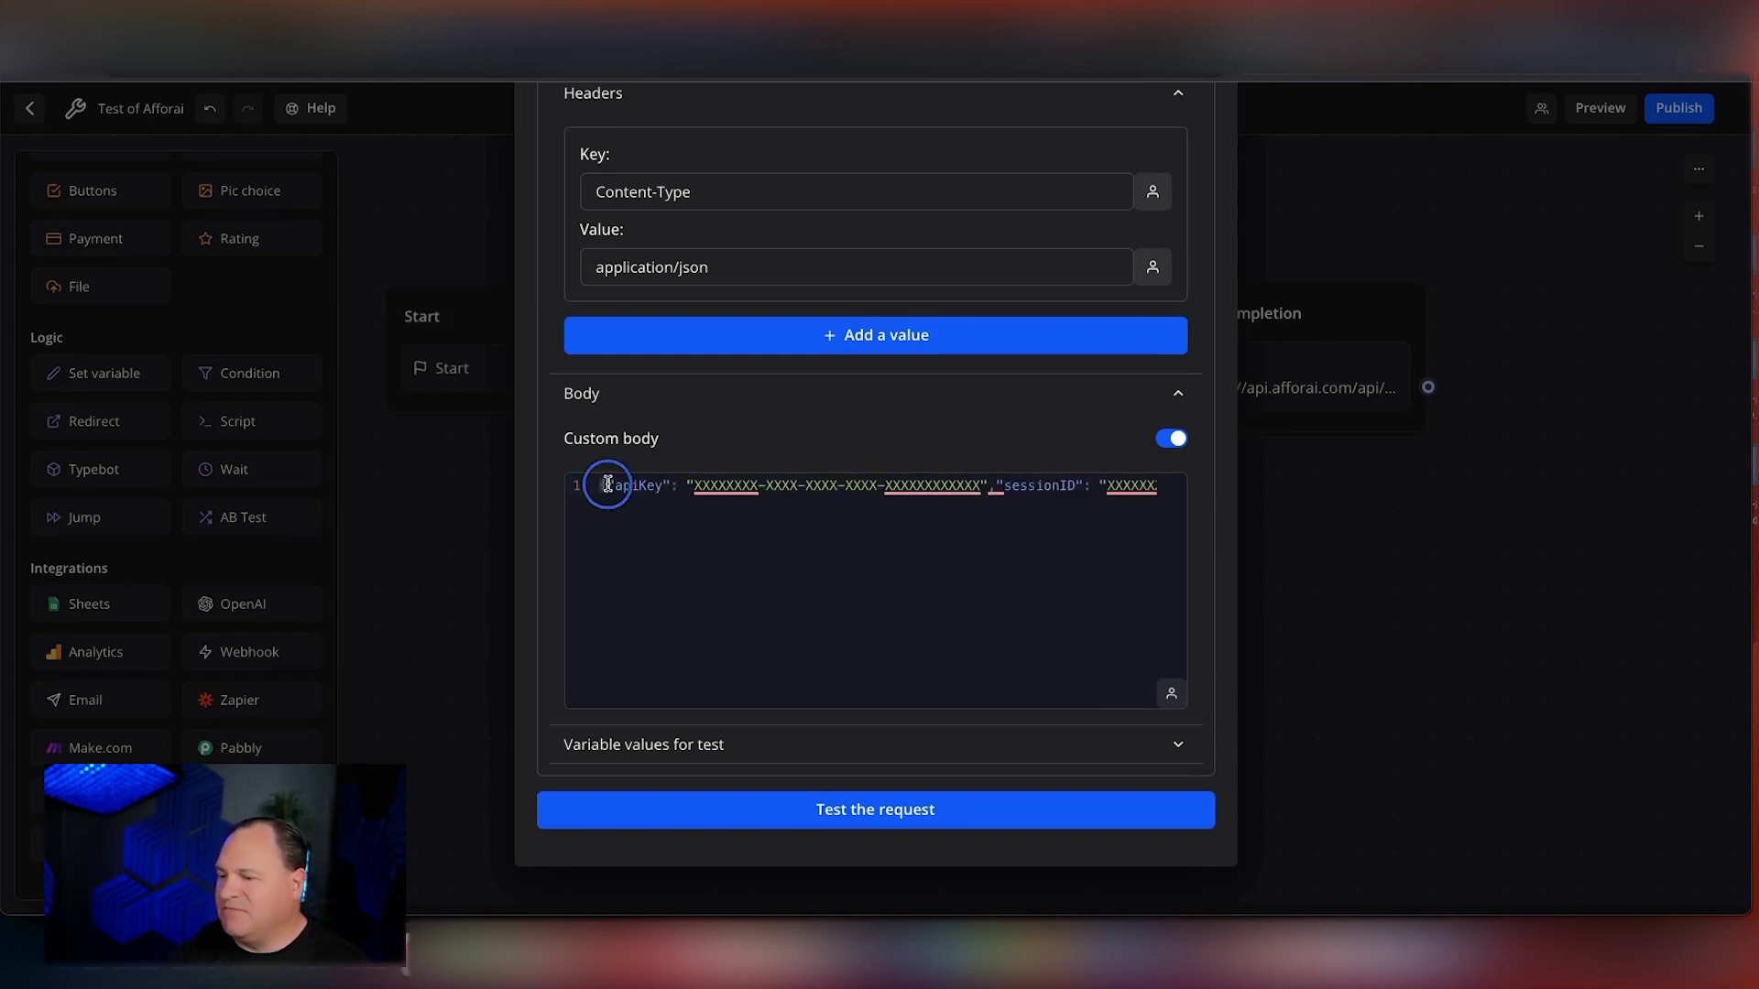
{"action": "key", "text": "Return"}
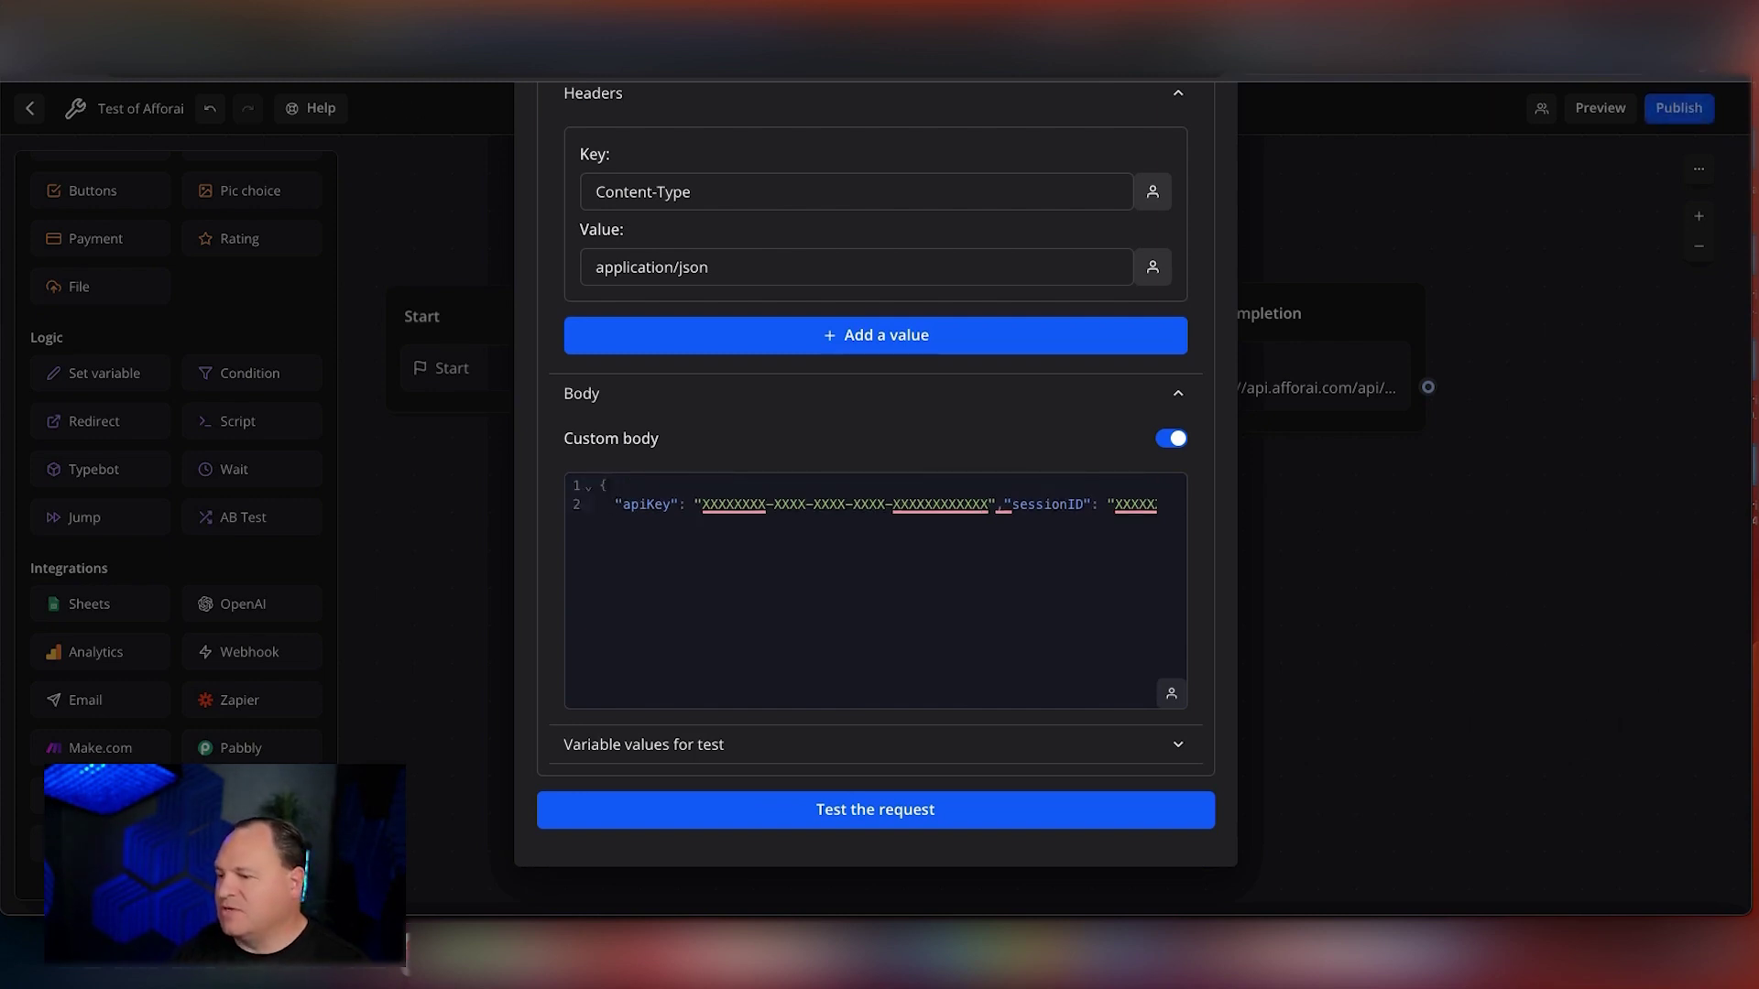
{"action": "left_click", "coordinate": [615, 506]}
{"action": "scroll", "coordinate": [927, 513], "scroll_direction": "right", "scroll_amount": 3}
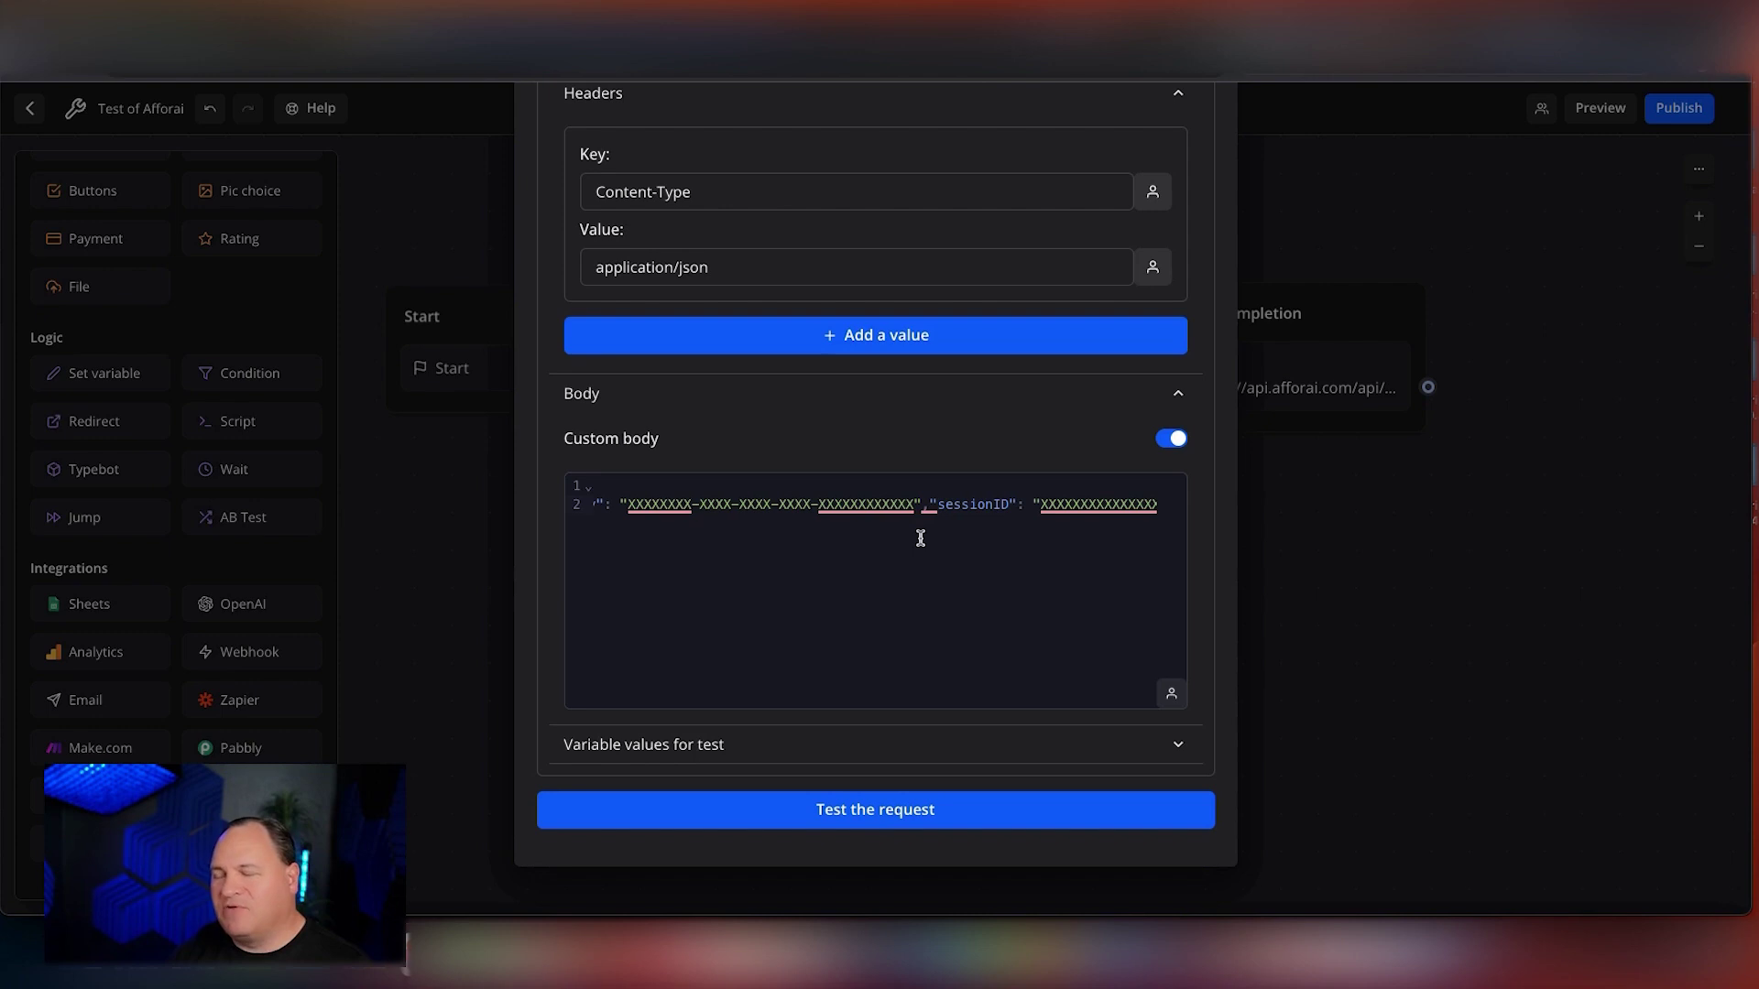
{"action": "mouse_move", "coordinate": [928, 507]}
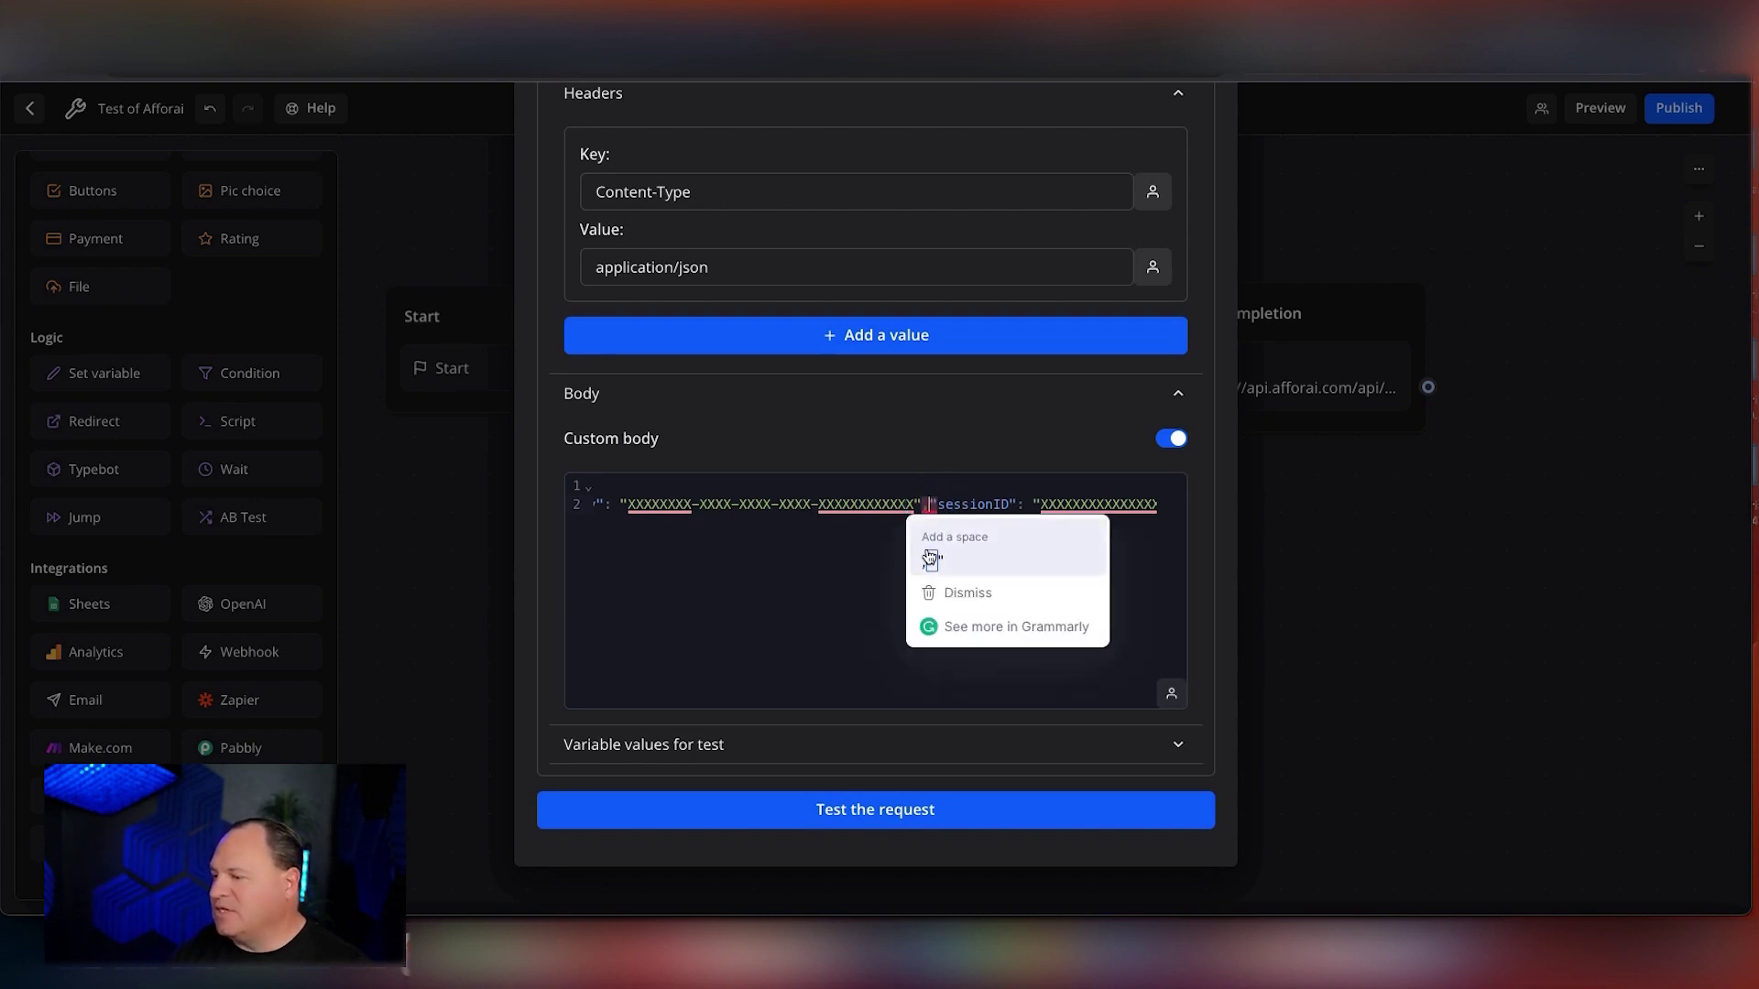
{"action": "left_click", "coordinate": [928, 560]}
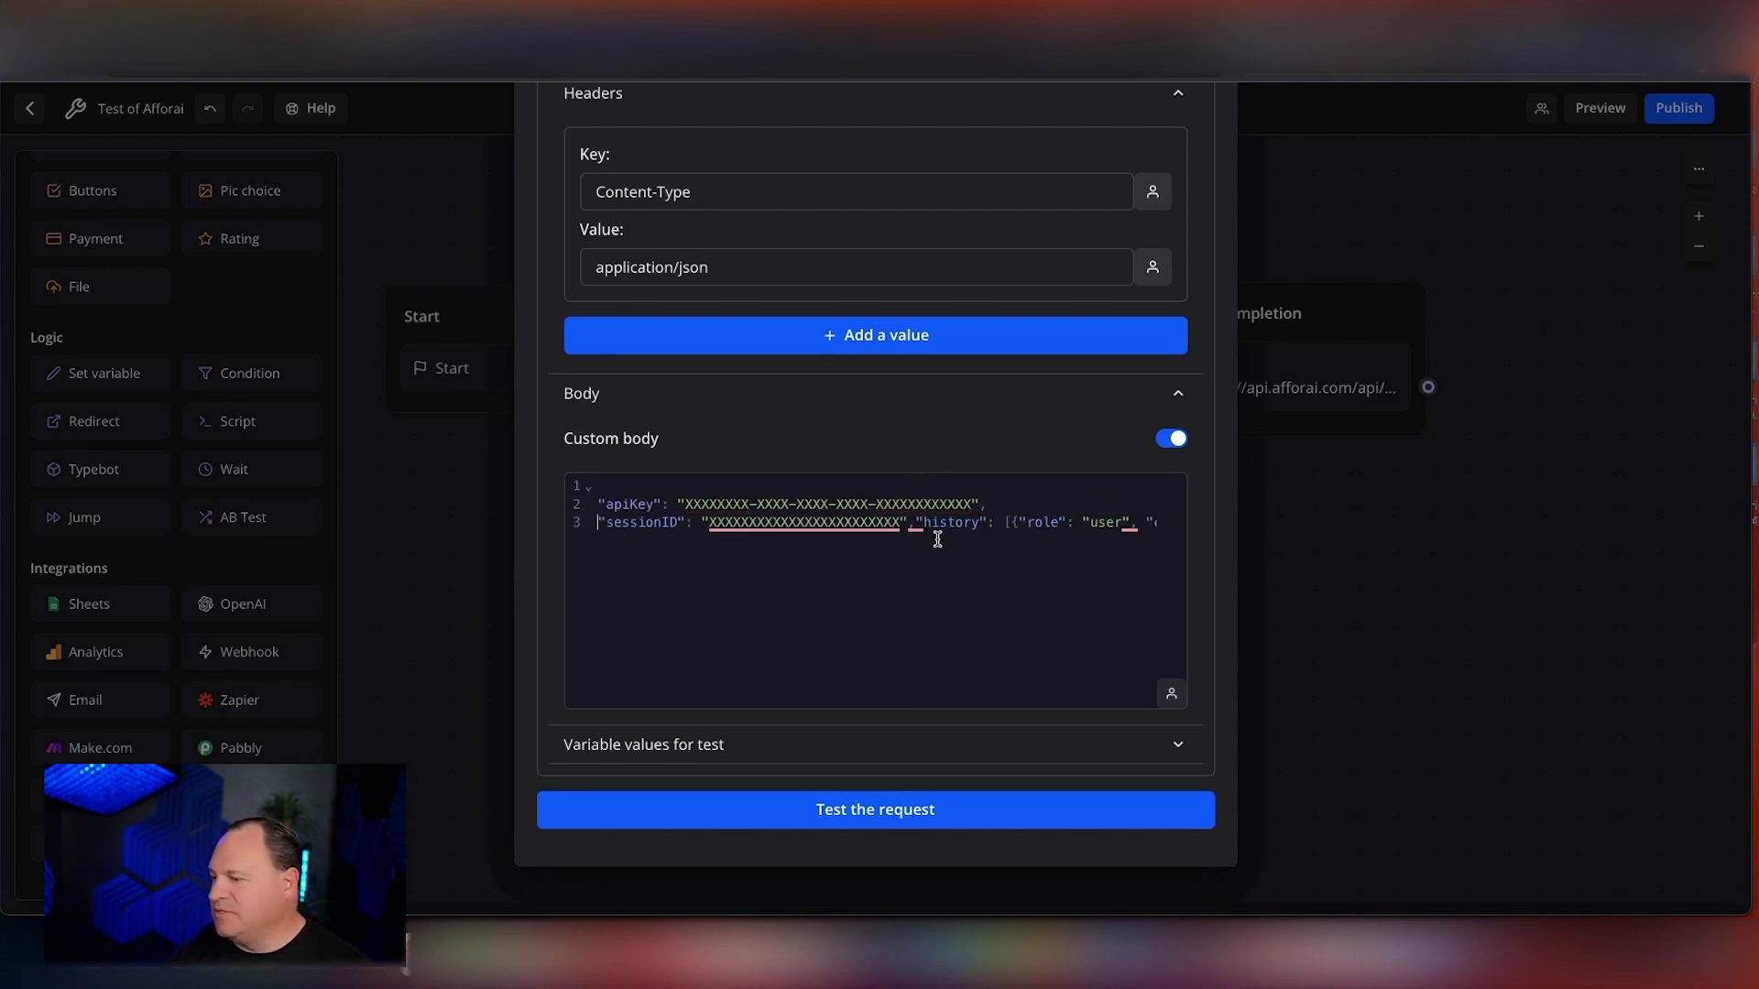
{"action": "mouse_move", "coordinate": [916, 523]}
{"action": "left_click", "coordinate": [910, 574]}
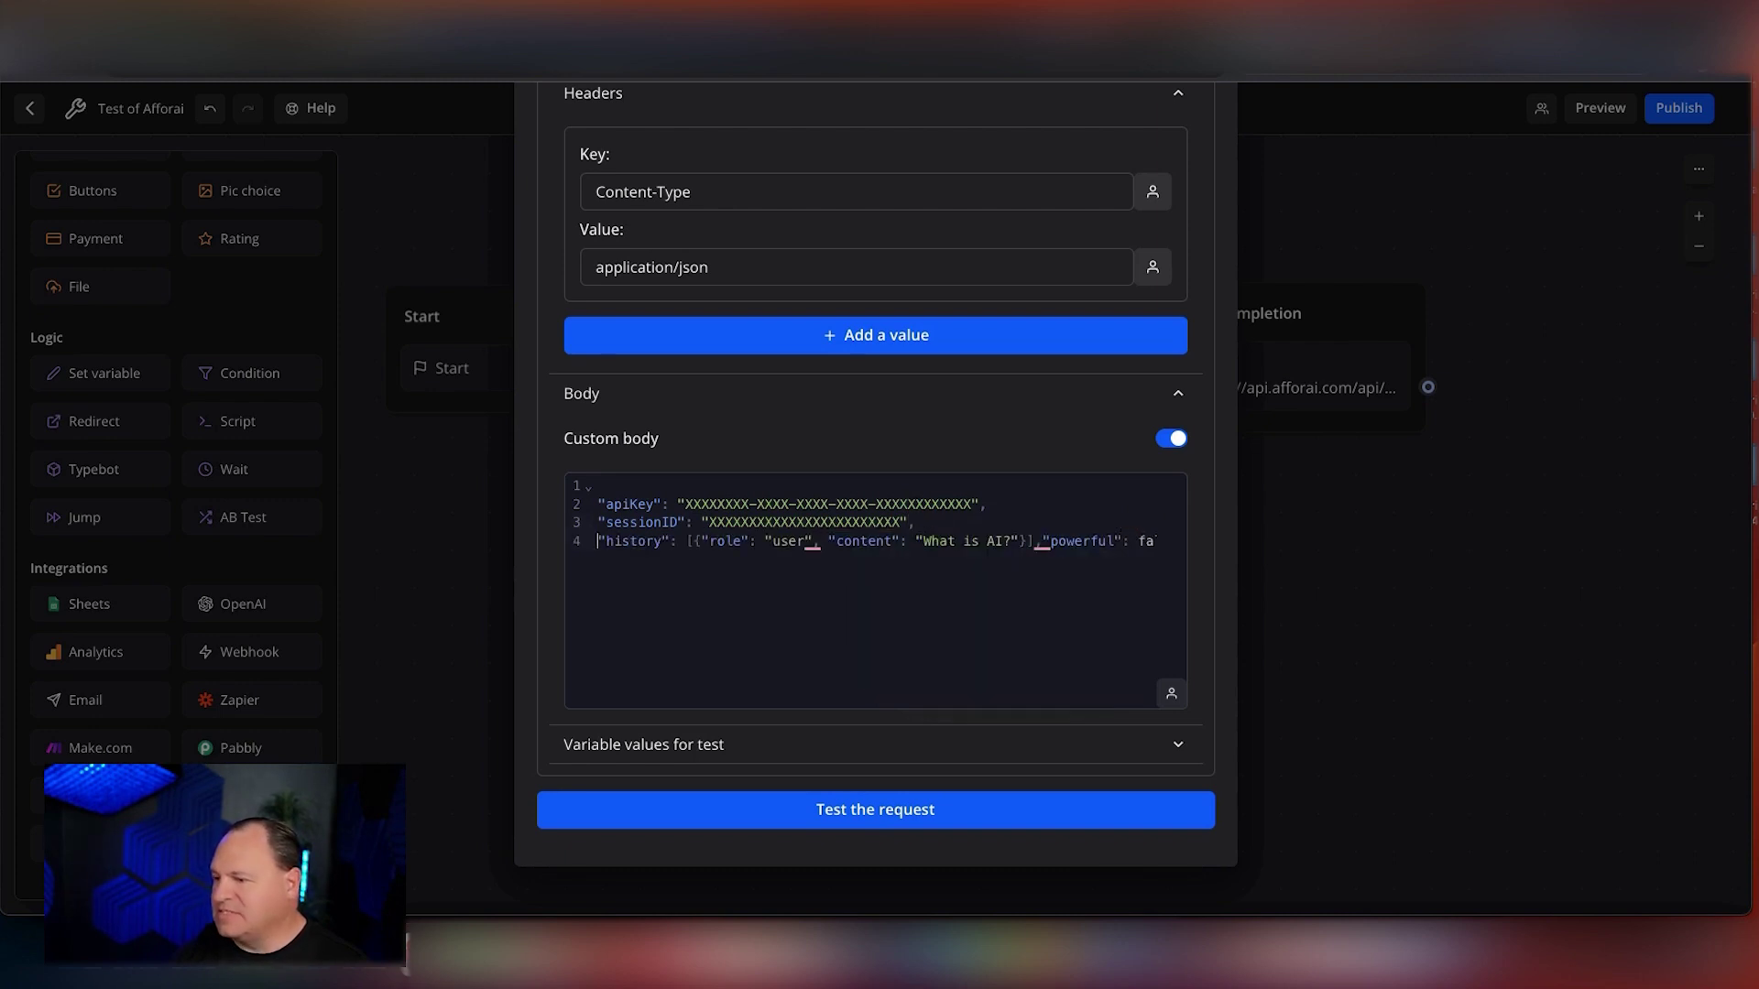
Put the powerful entry, the google entry and the closing brace of the custom body on separate lines
{"action": "left_click", "coordinate": [604, 542]}
{"action": "scroll", "coordinate": [986, 546], "scroll_direction": "right", "scroll_amount": 3}
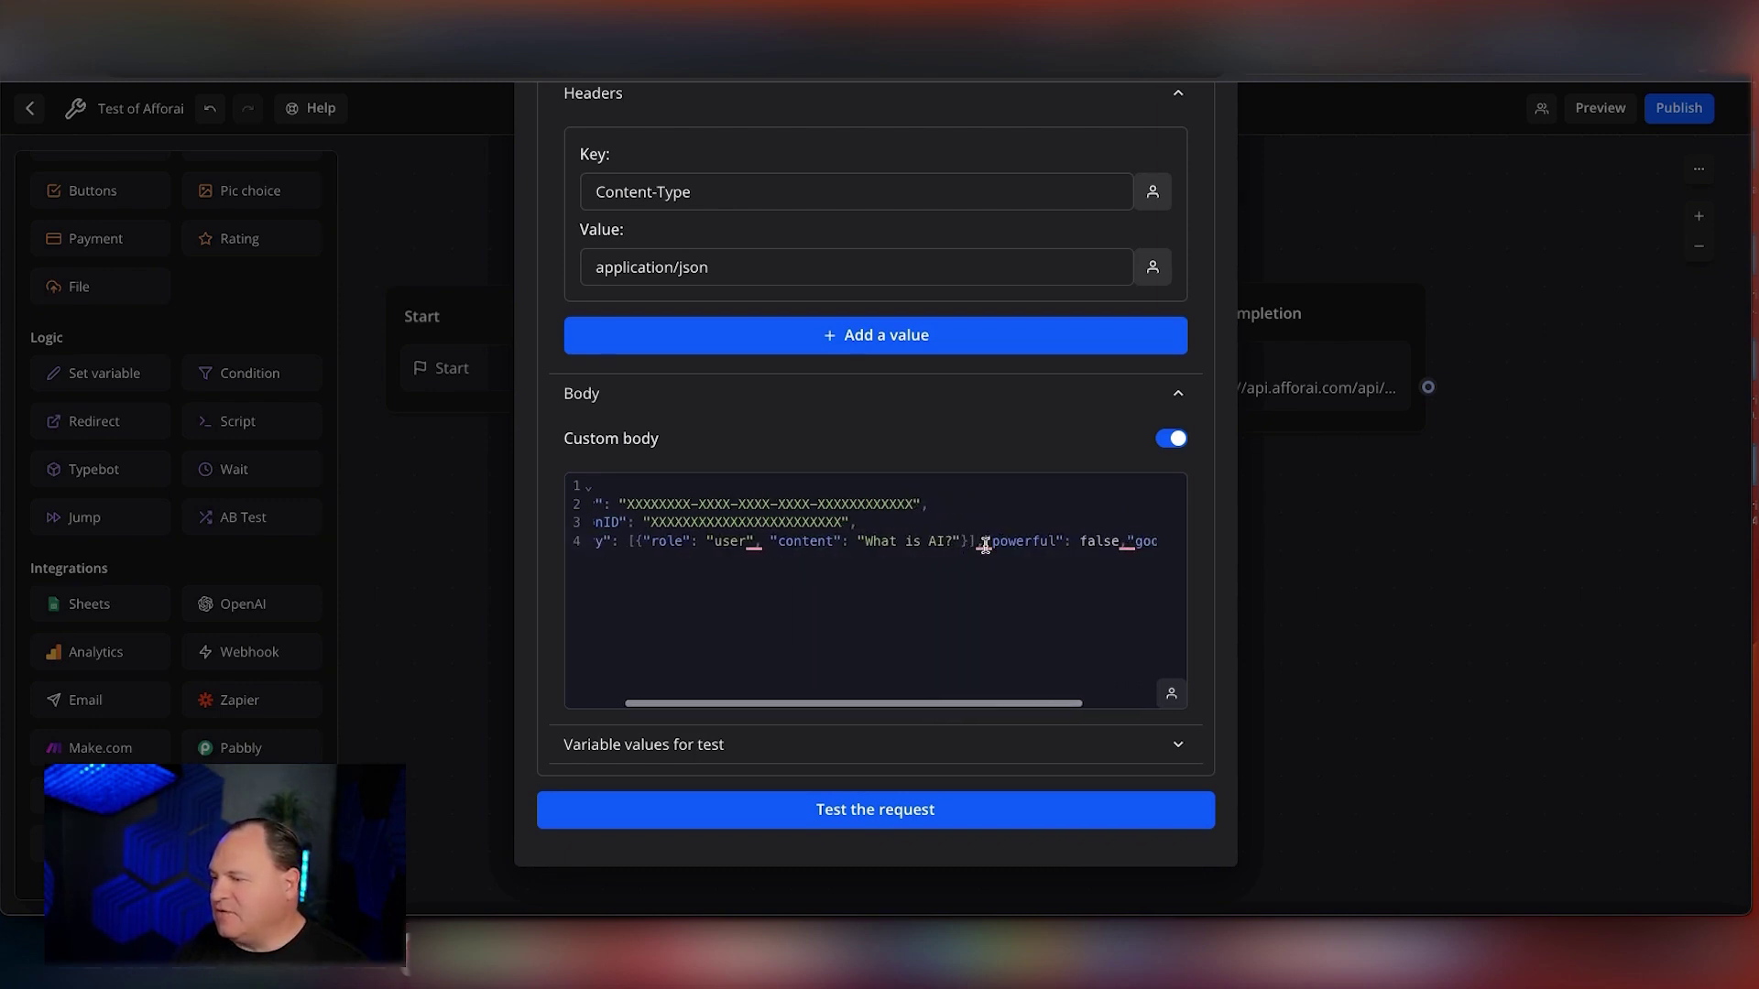
{"action": "mouse_move", "coordinate": [986, 550]}
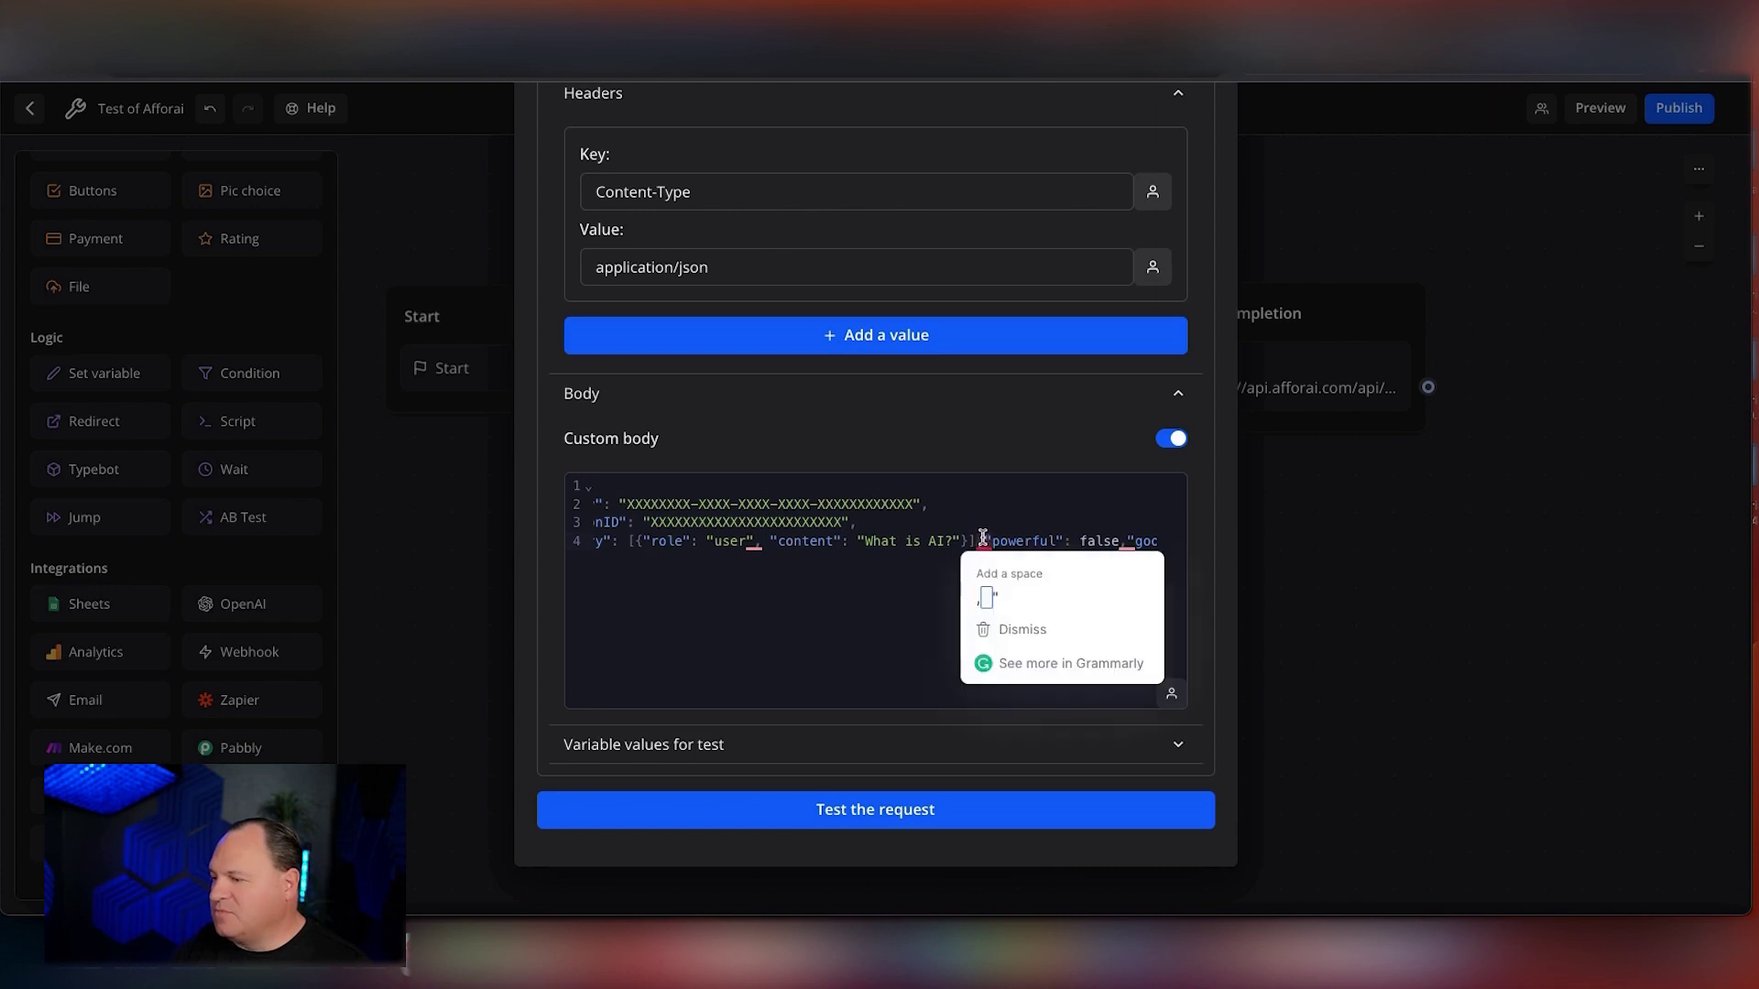
{"action": "left_click", "coordinate": [989, 584]}
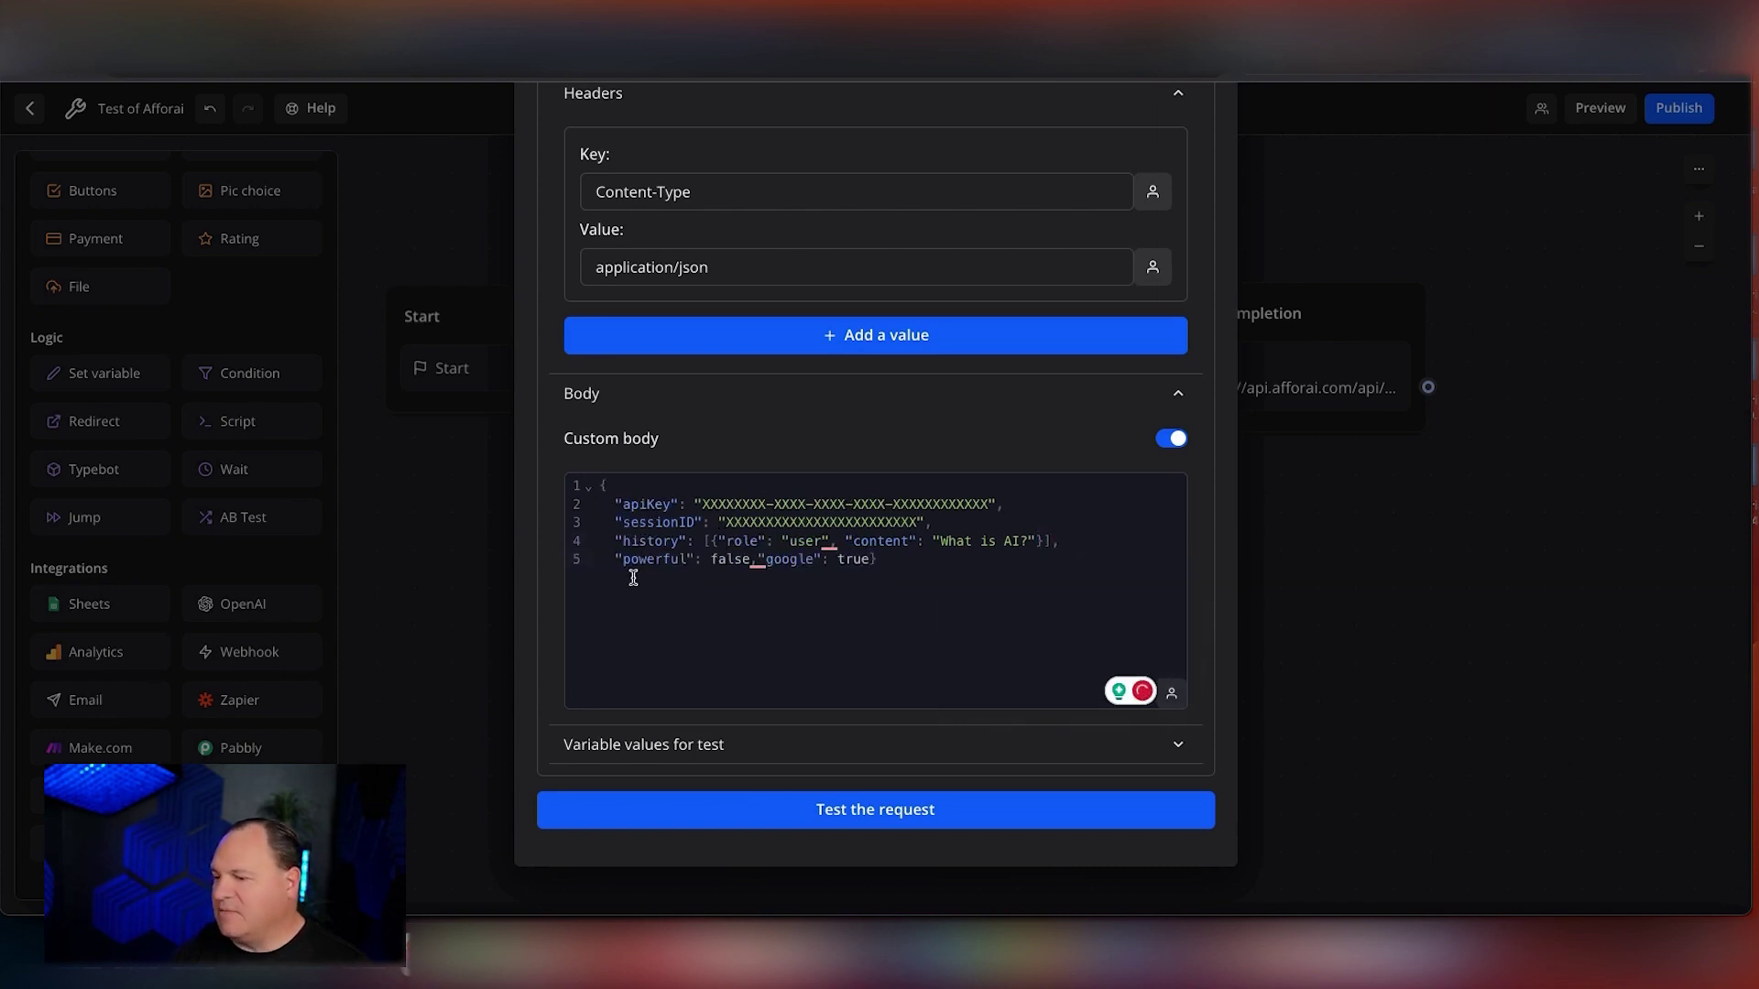
{"action": "mouse_move", "coordinate": [754, 561]}
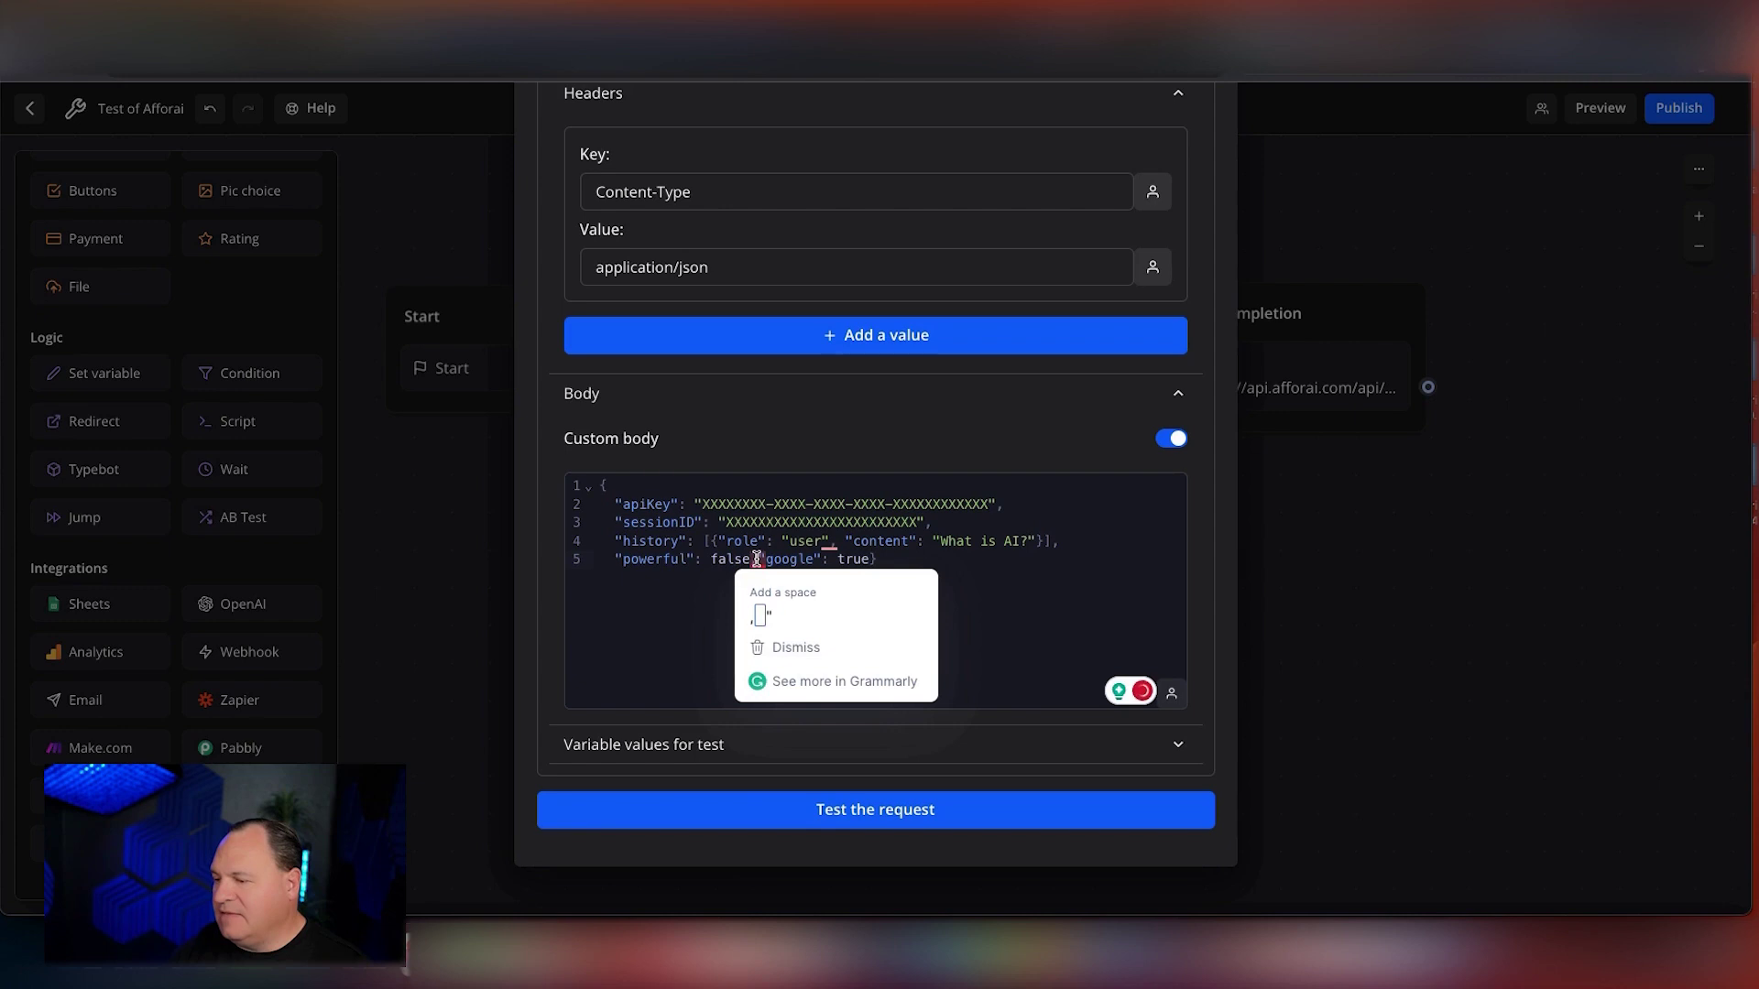
{"action": "left_click", "coordinate": [784, 644]}
{"action": "left_click", "coordinate": [728, 577]}
{"action": "key", "text": "Return"}
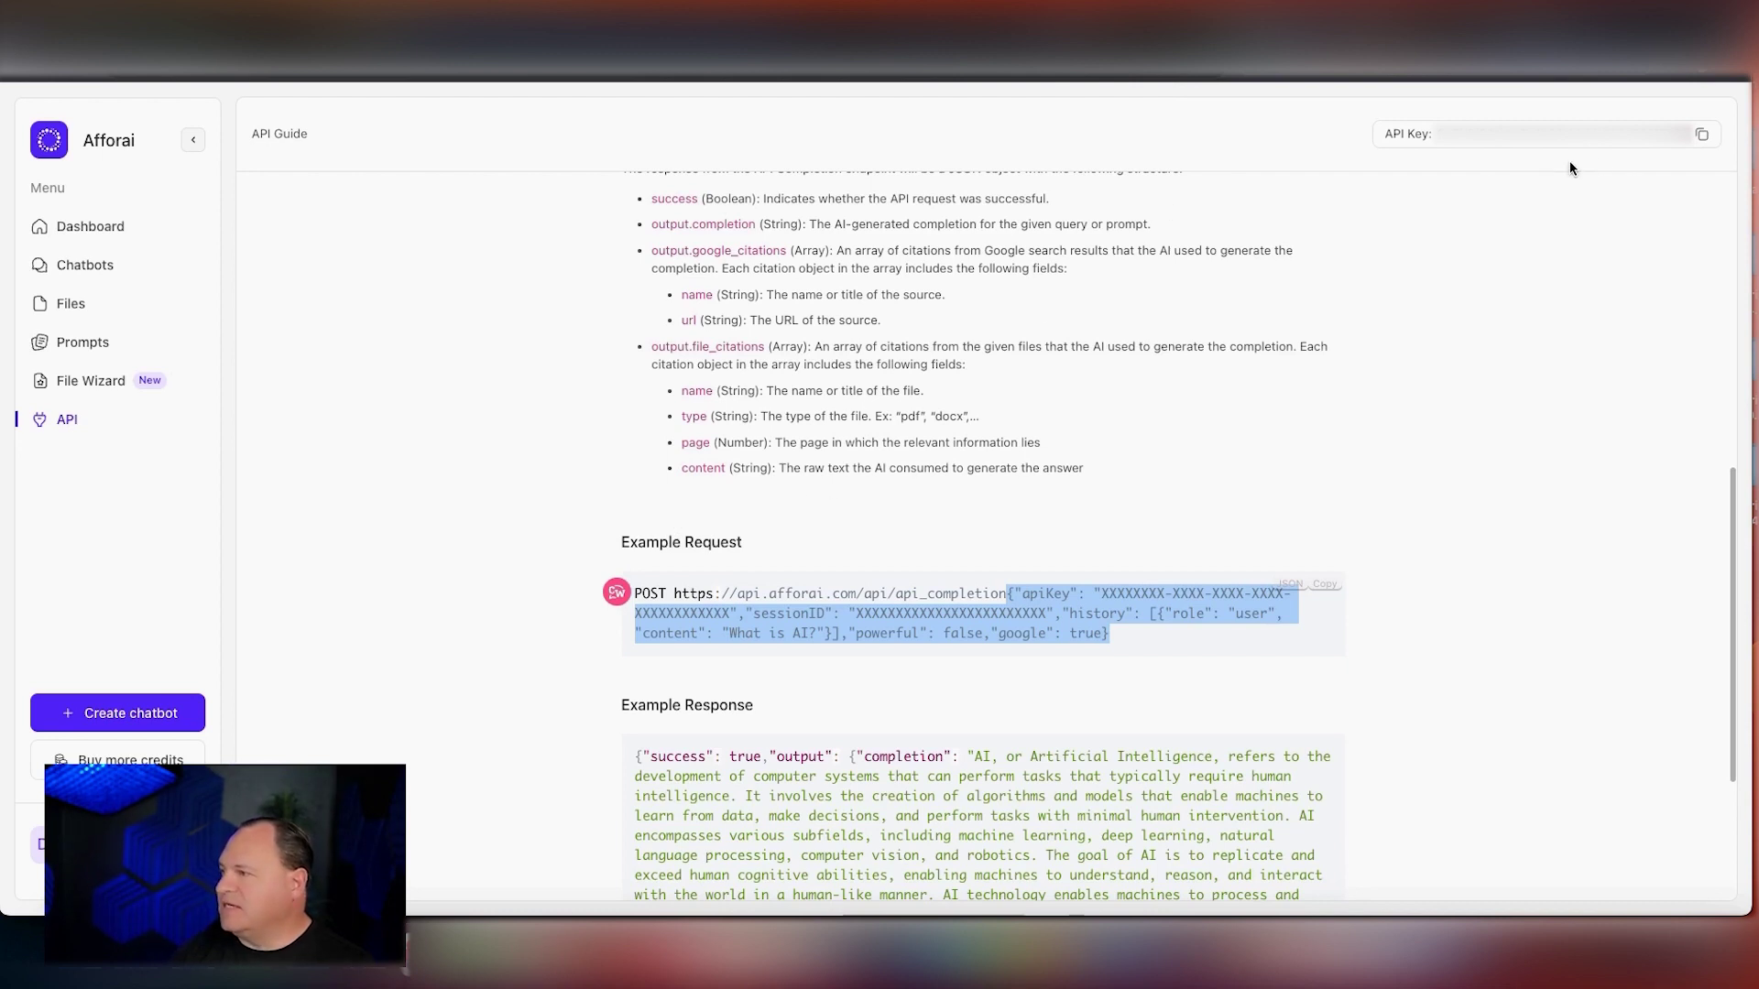
Copy the API key from Afforai's API guide and paste it over the placeholder apiKey value in Typebot's custom body
{"action": "left_click", "coordinate": [1701, 135]}
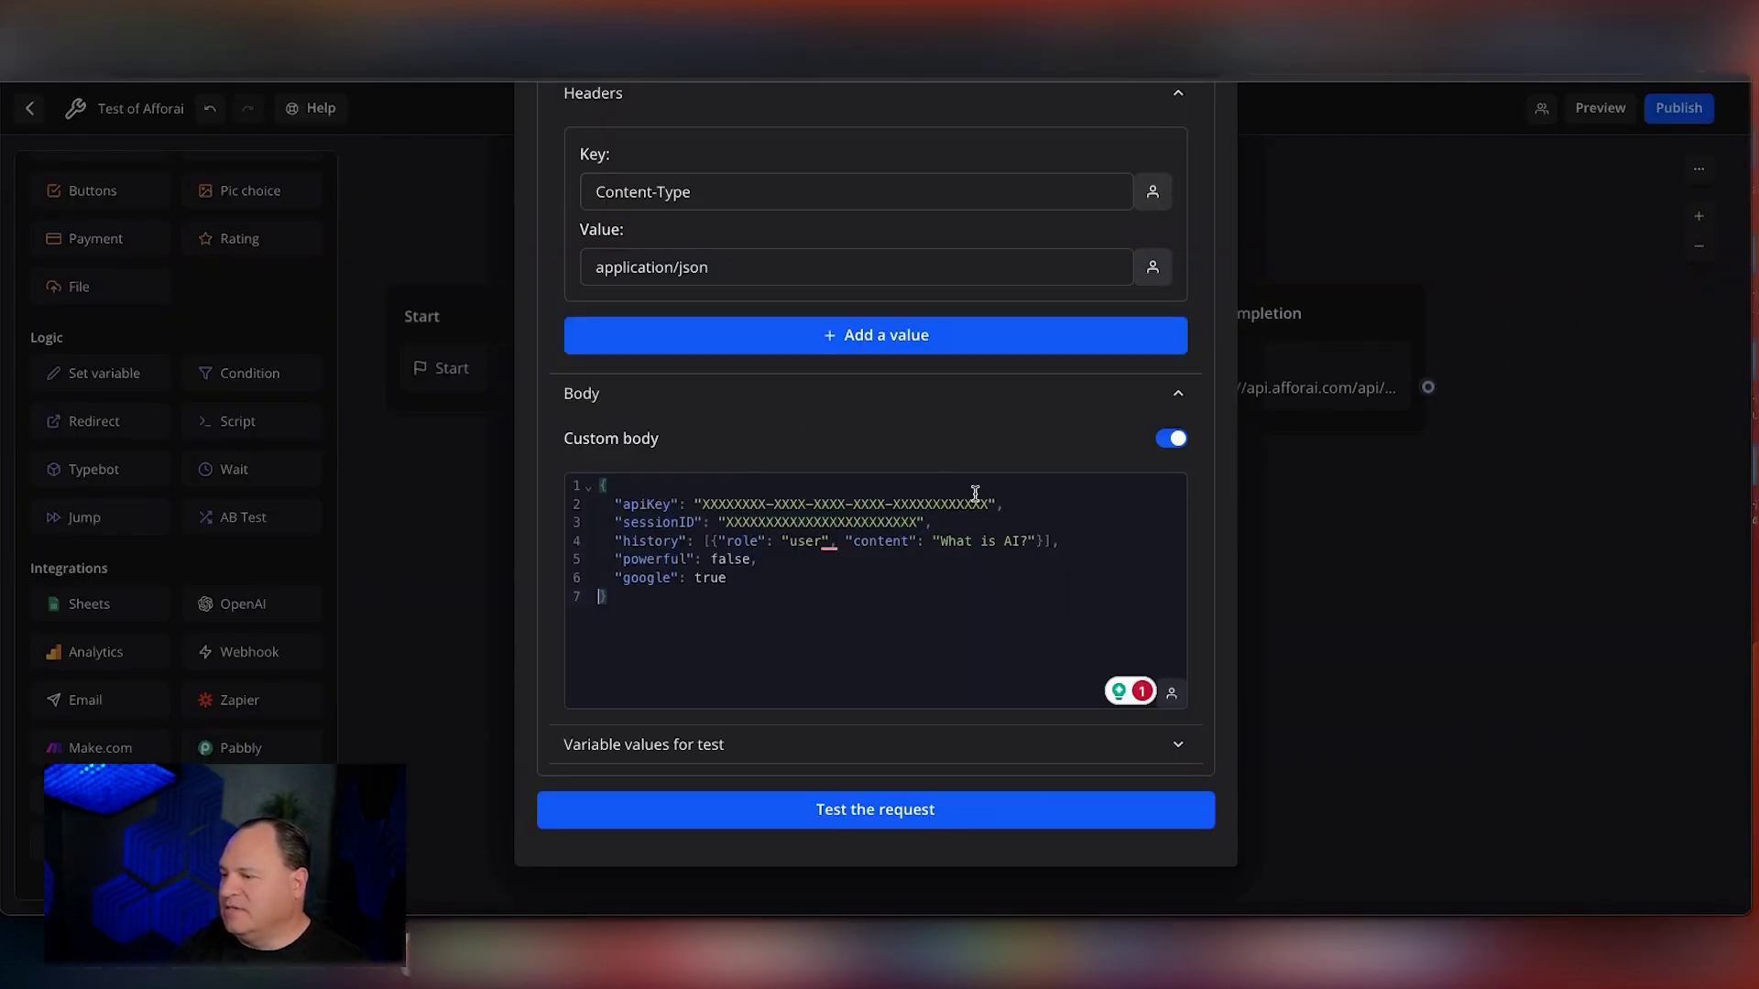
{"action": "key", "text": "super+m"}
{"action": "left_click_drag", "start_coordinate": [990, 501], "coordinate": [704, 503]}
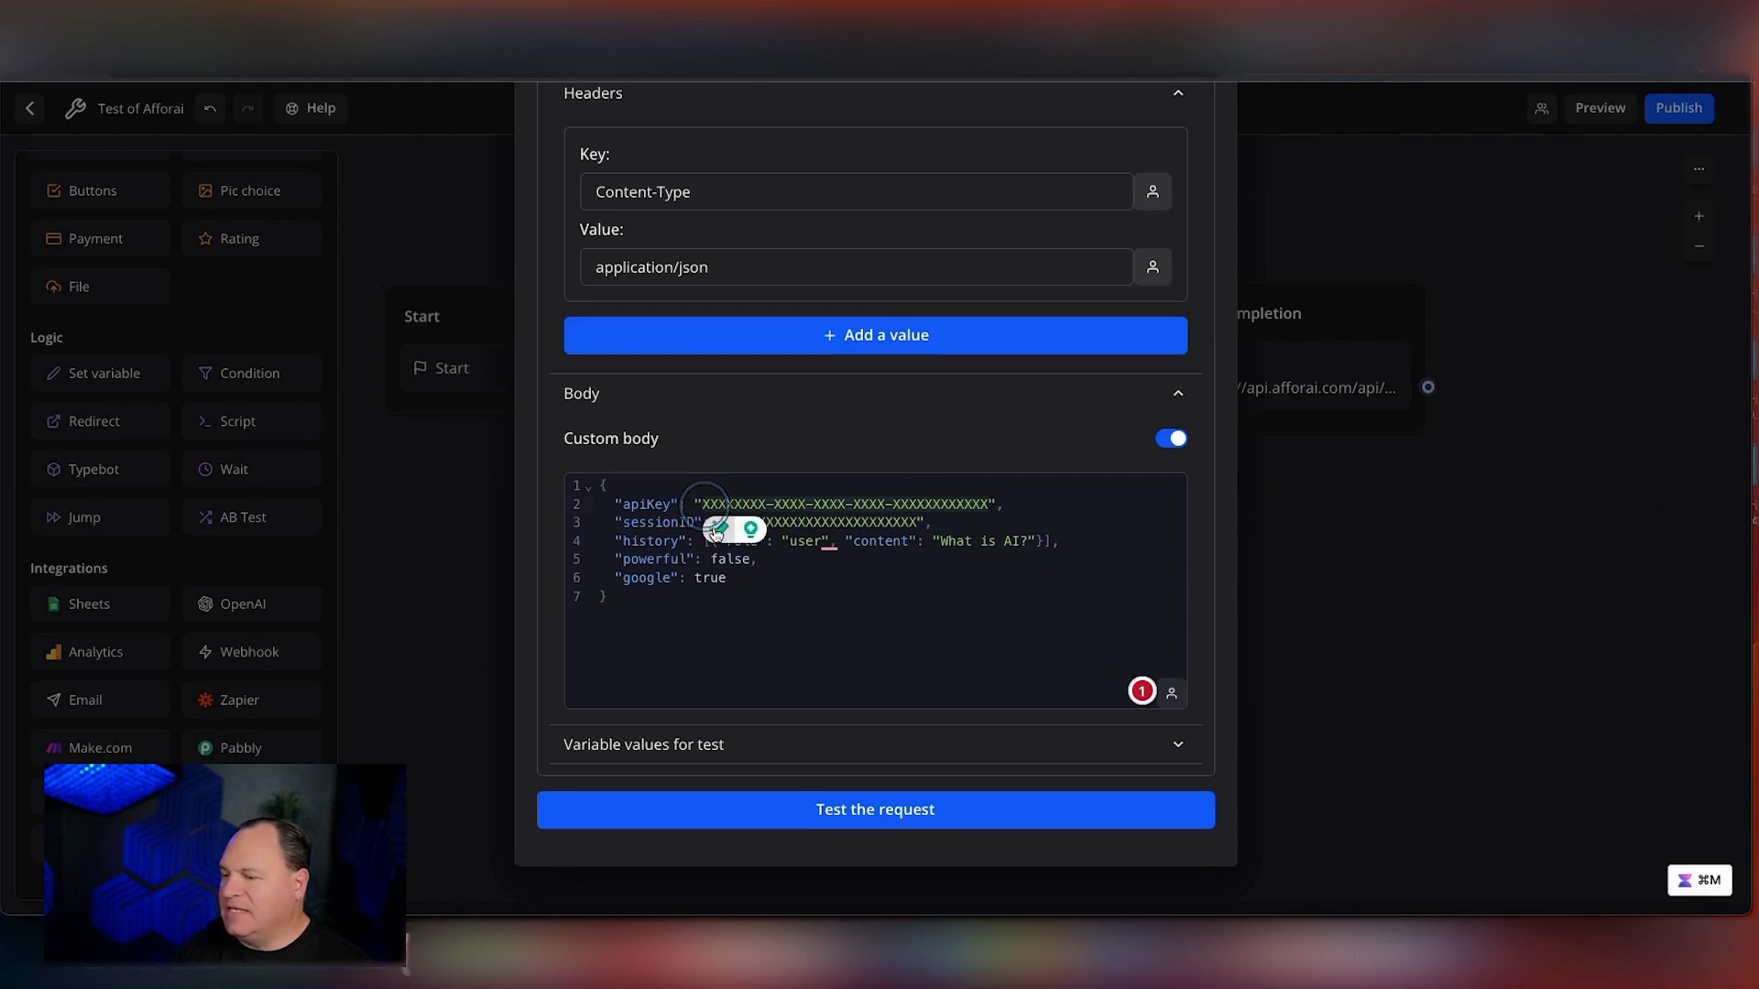
{"action": "key", "text": "super+v"}
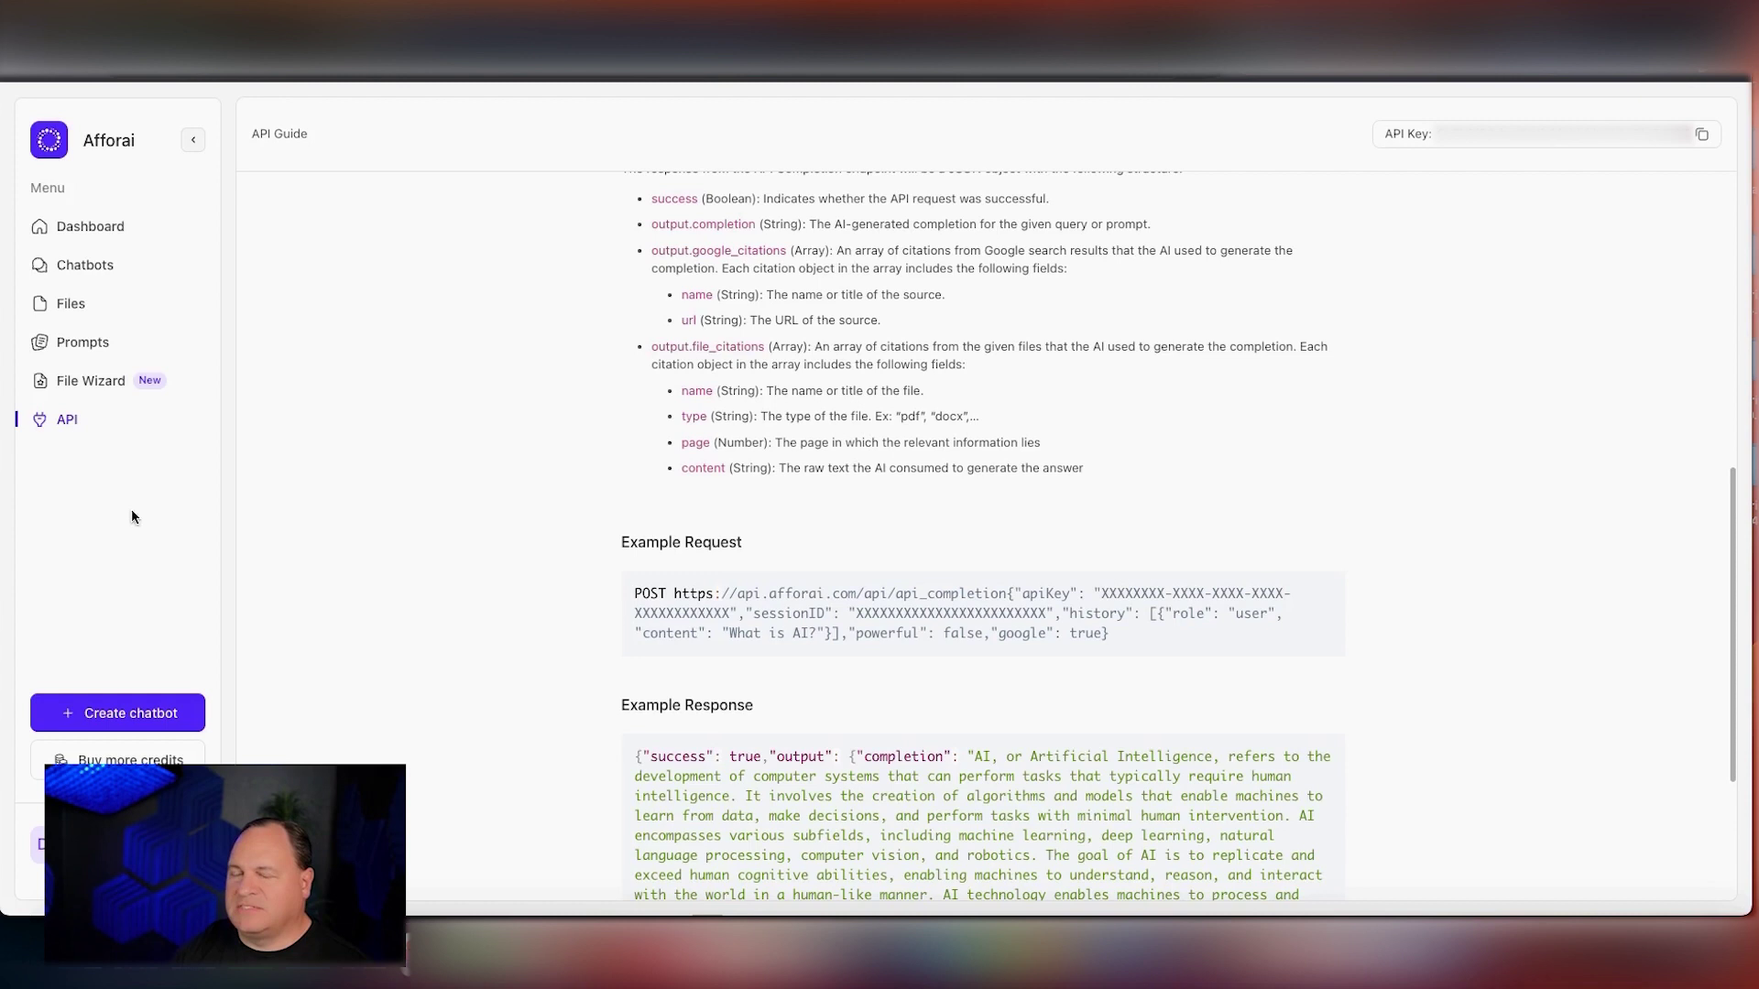
Copy the Storytelling Virtual Assistant's chatbot ID from Afforai's chatbot settings and paste it over the placeholder sessionID value in Typebot's custom body
{"action": "left_click", "coordinate": [85, 266]}
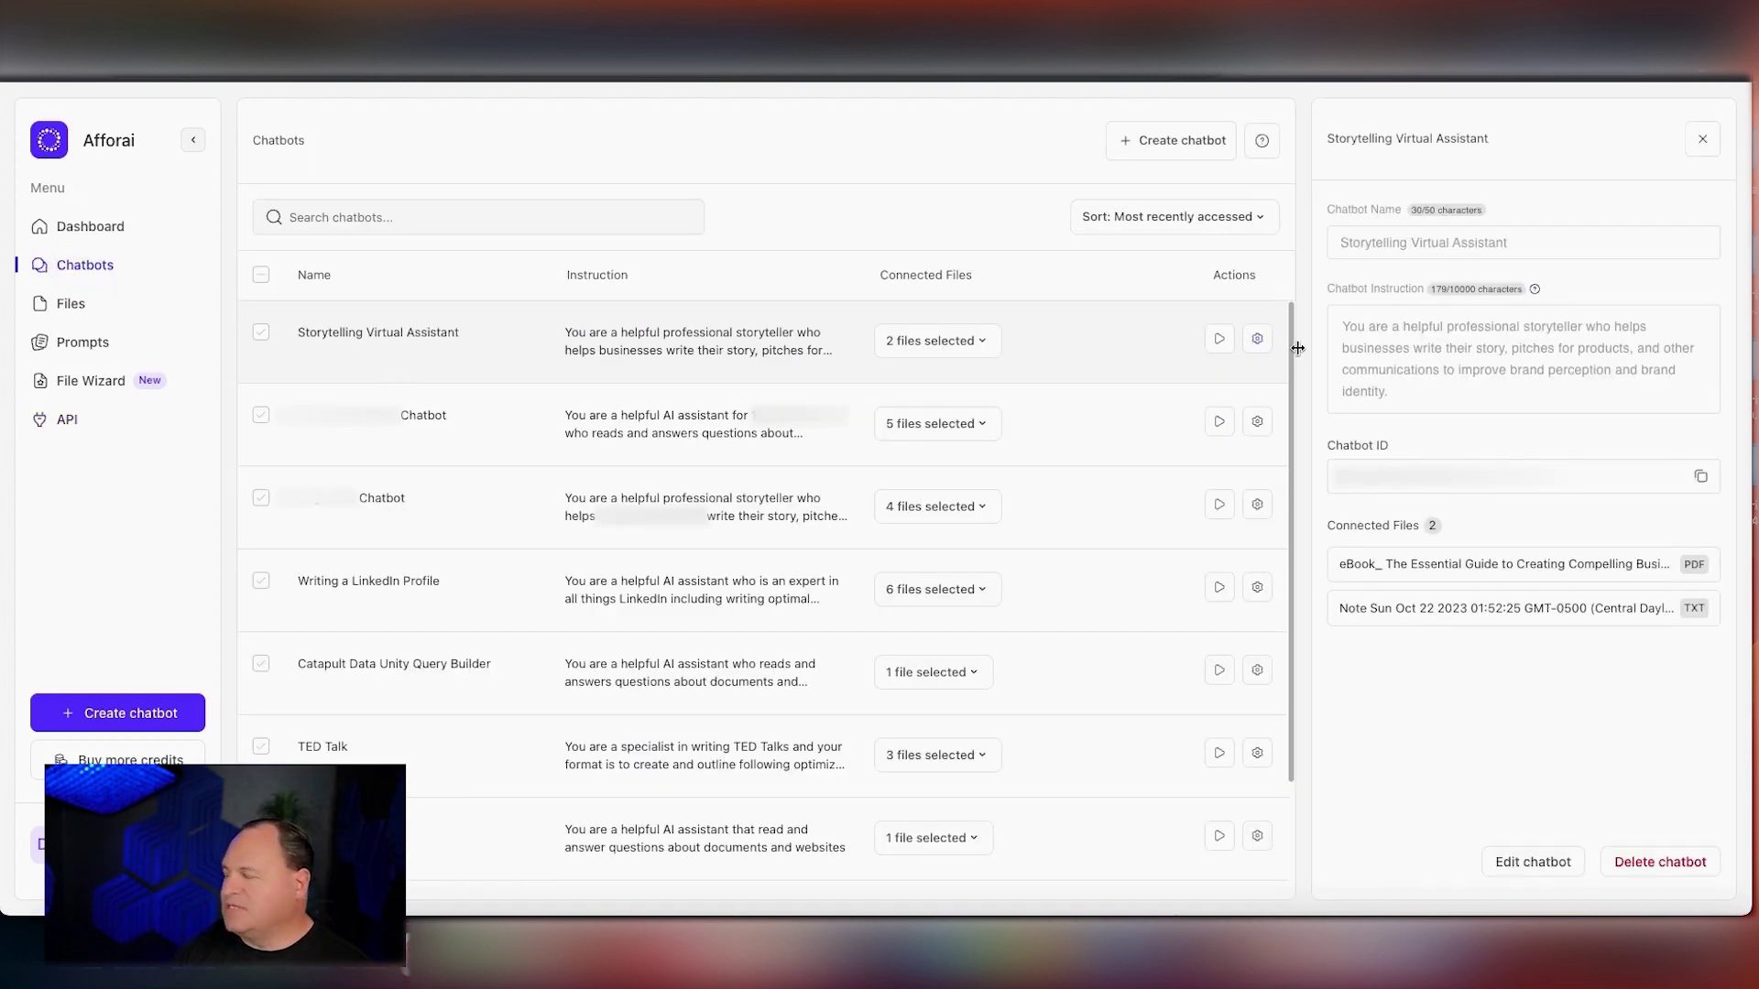
{"action": "left_click", "coordinate": [1258, 339]}
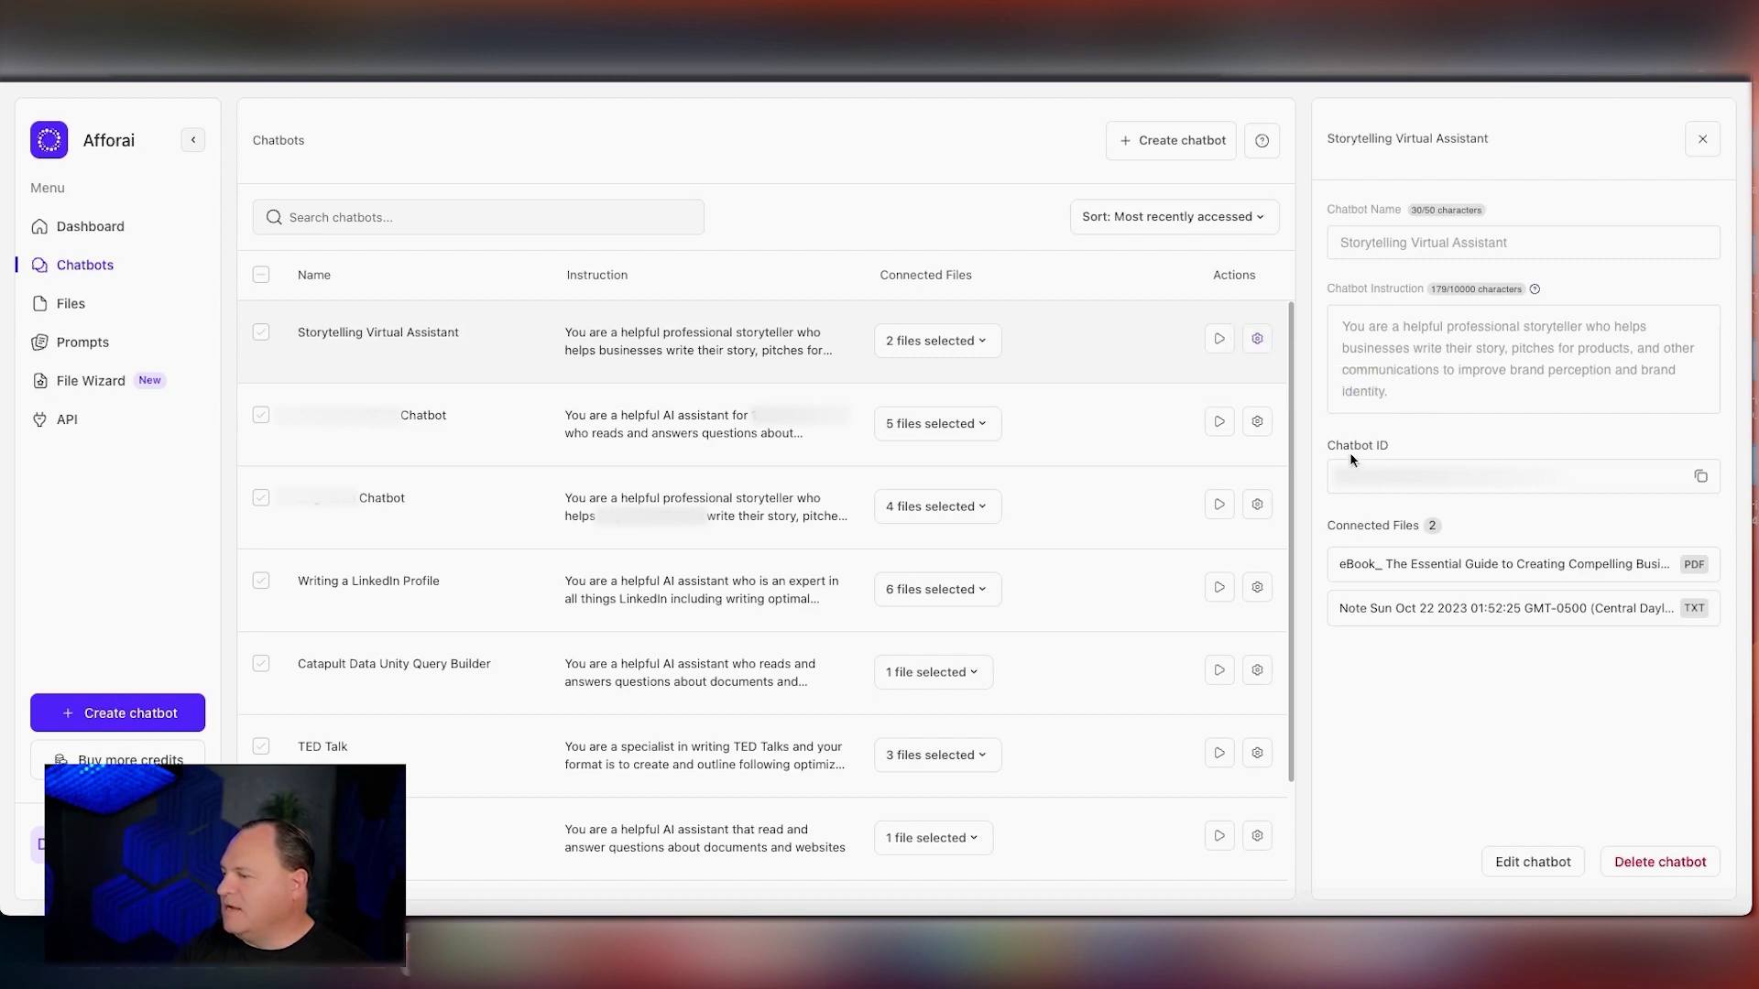
{"action": "left_click", "coordinate": [1700, 476]}
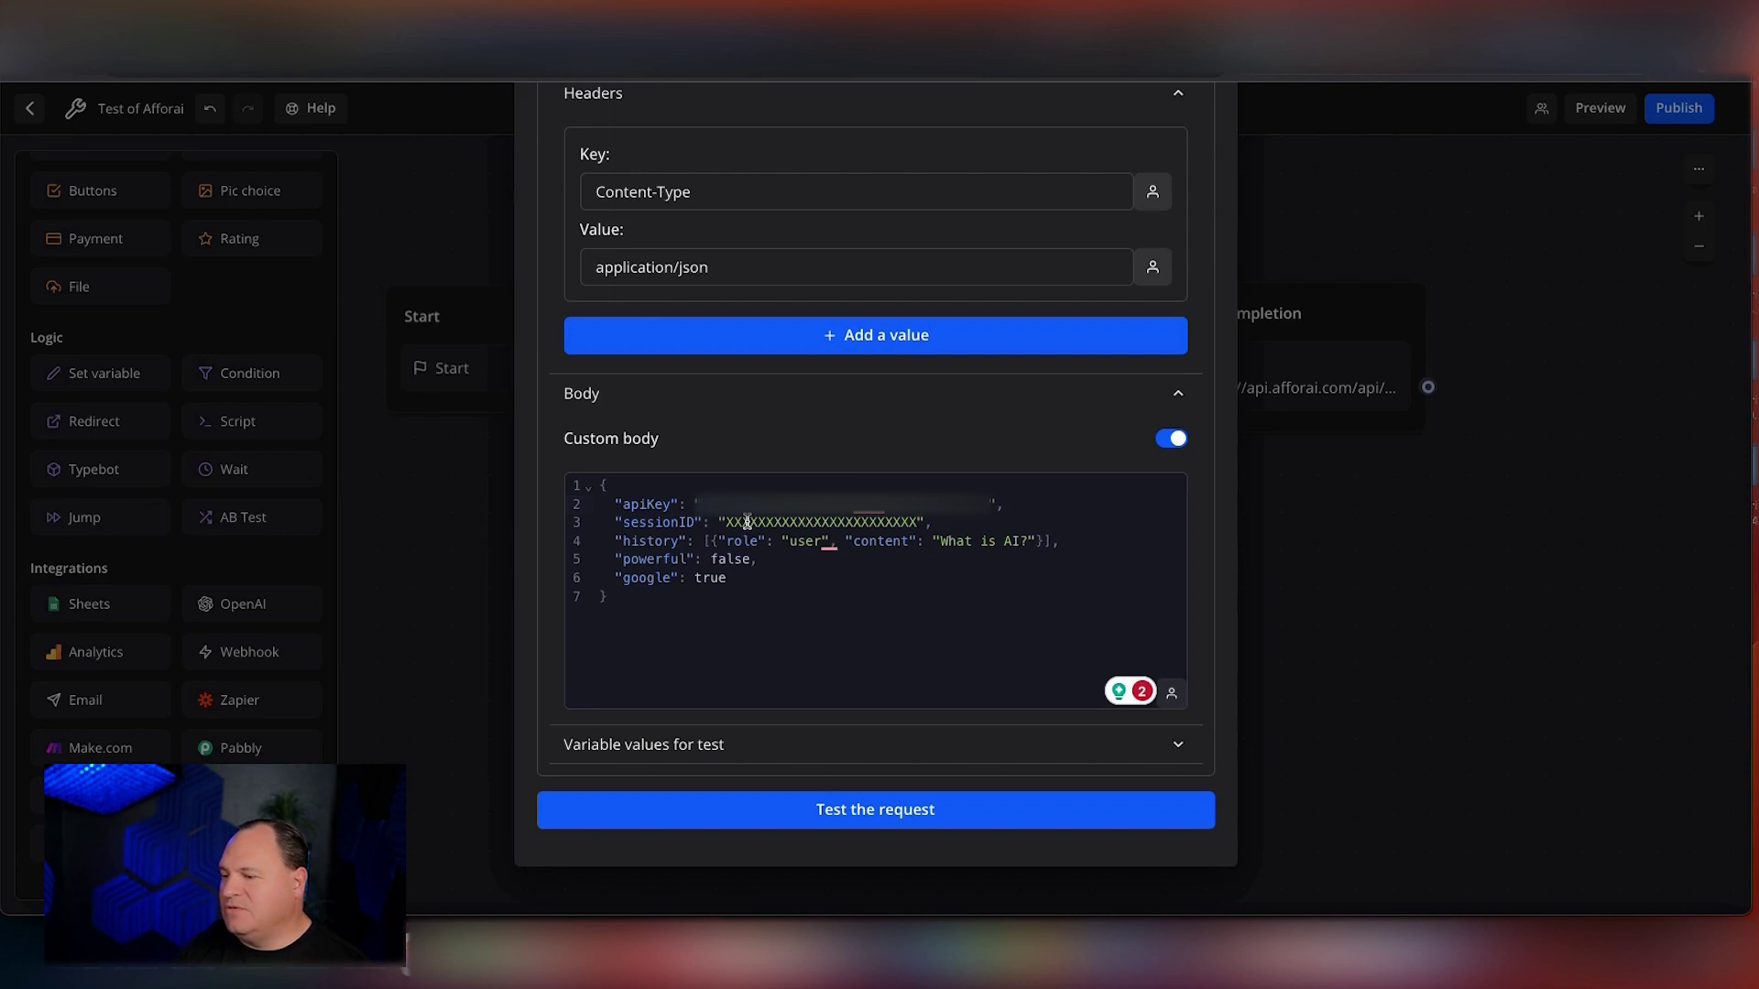
{"action": "key", "text": "super+m"}
{"action": "left_click_drag", "start_coordinate": [902, 522], "coordinate": [730, 523]}
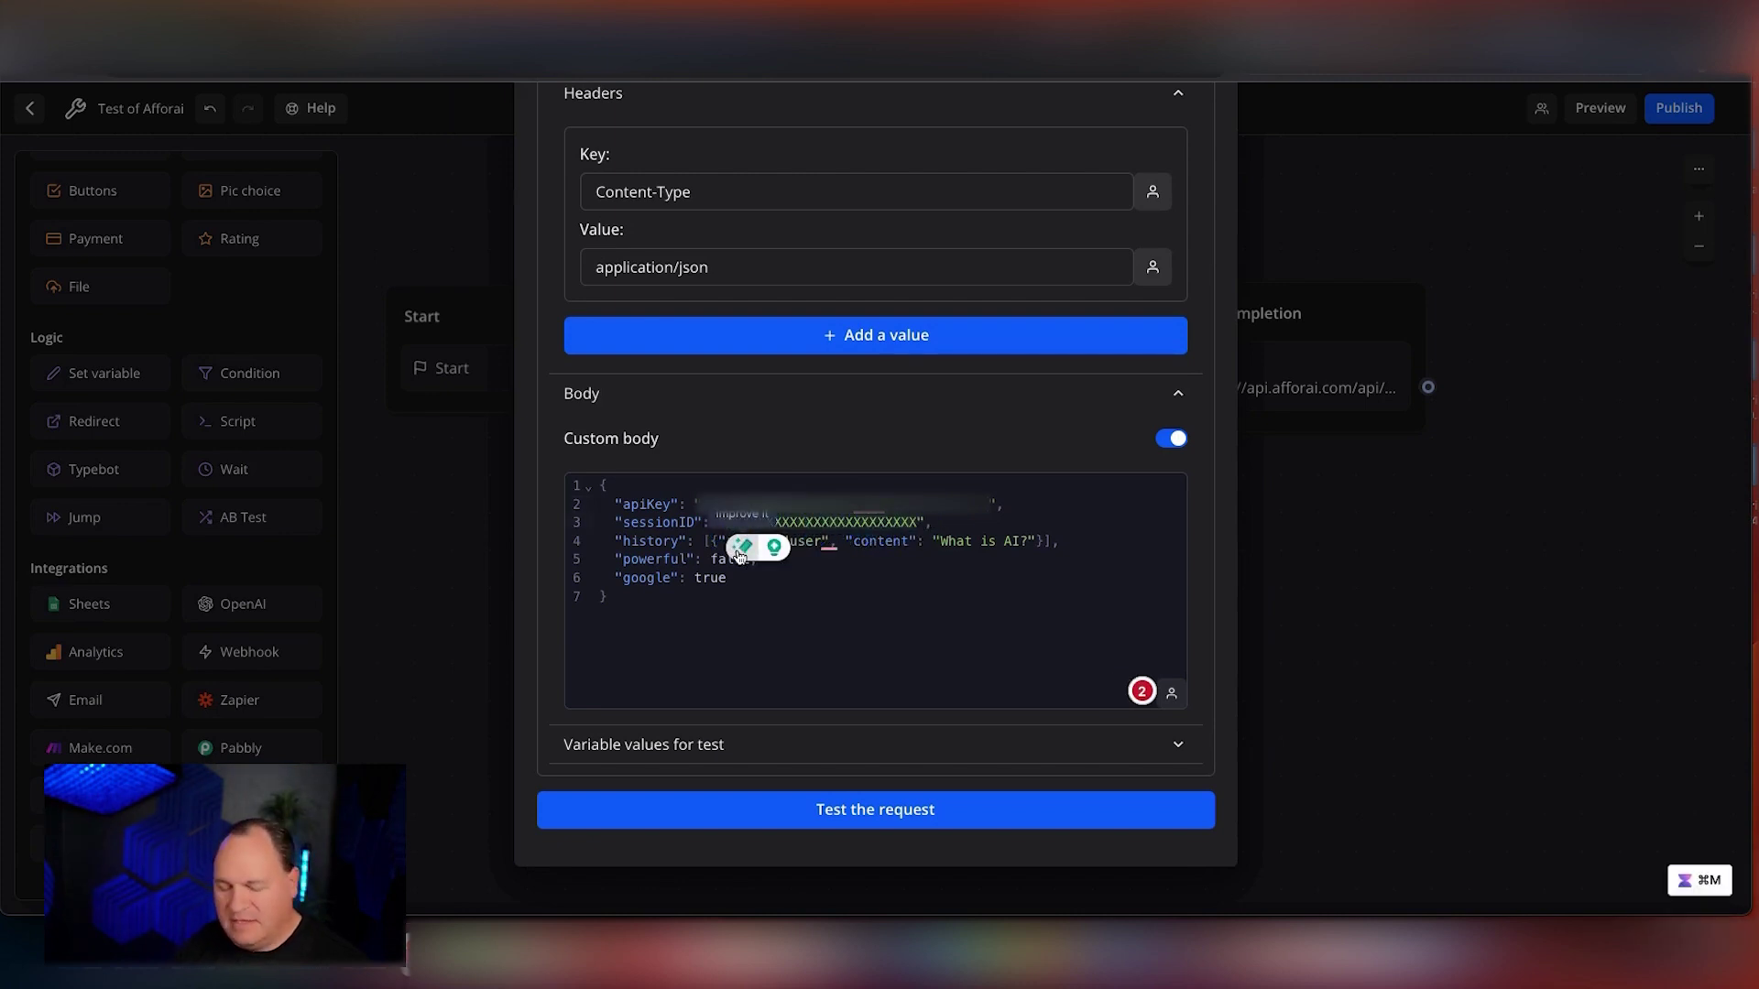
{"action": "key", "text": "super+v"}
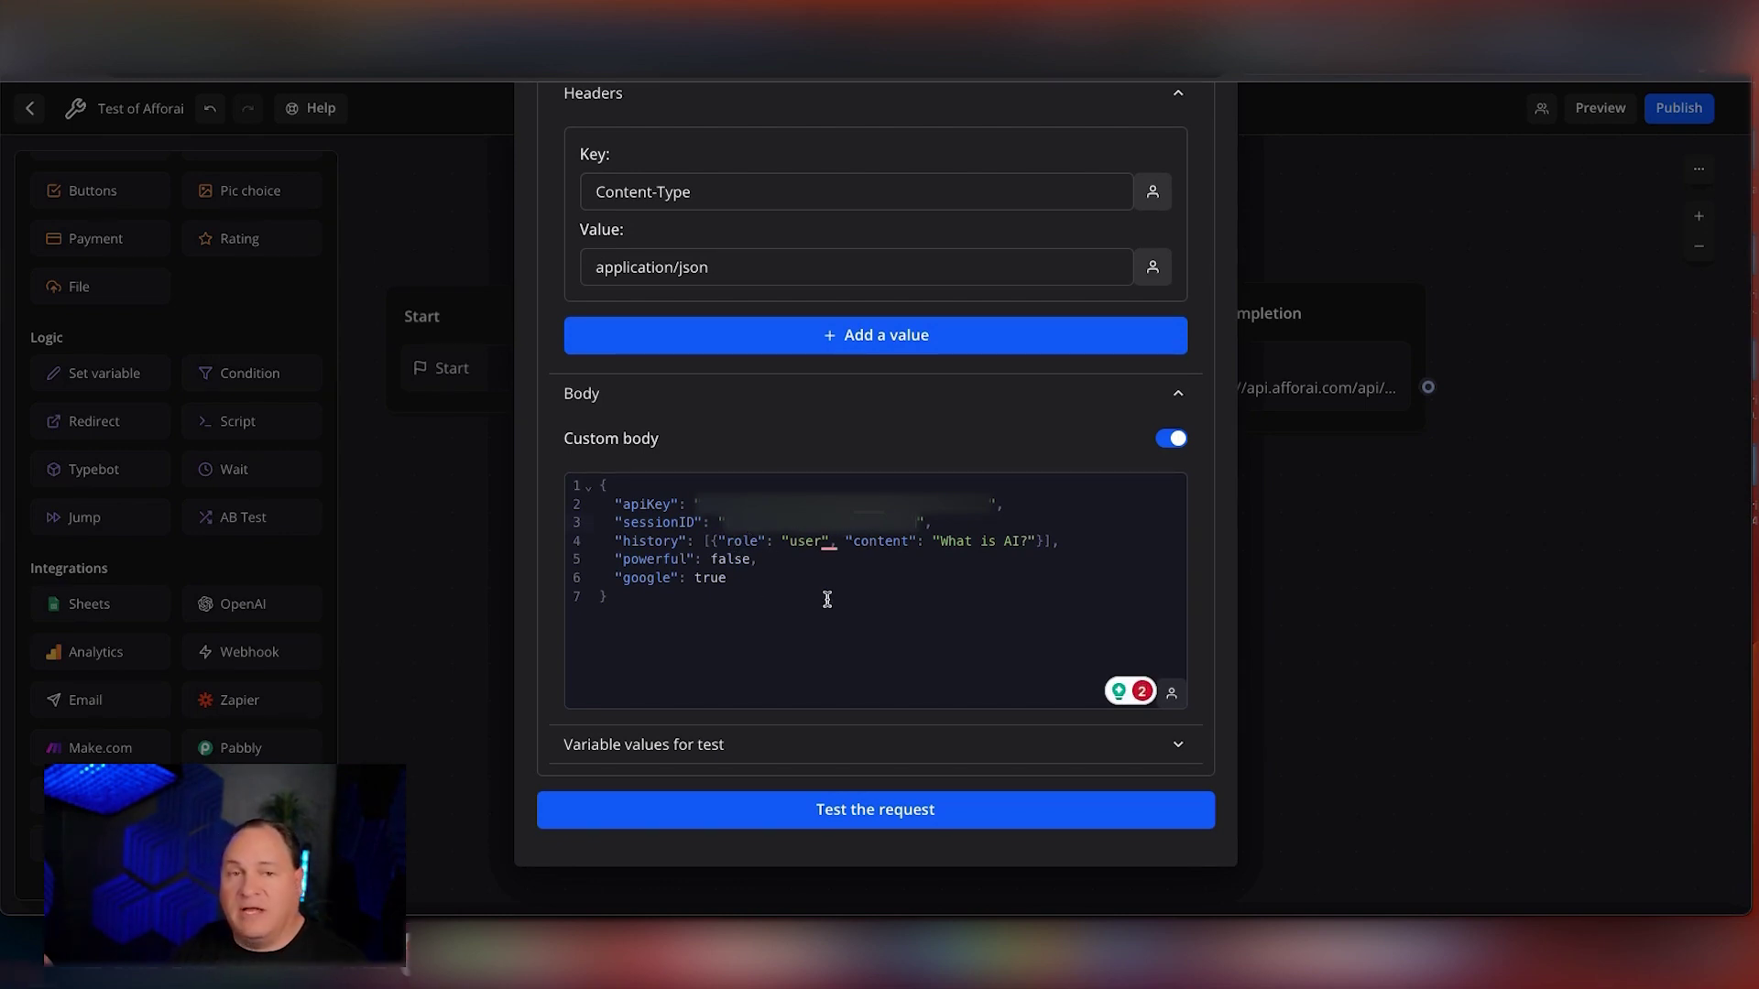
Expand the webhook's section for variable test values
{"action": "scroll", "coordinate": [827, 599], "scroll_direction": "down", "scroll_amount": 1}
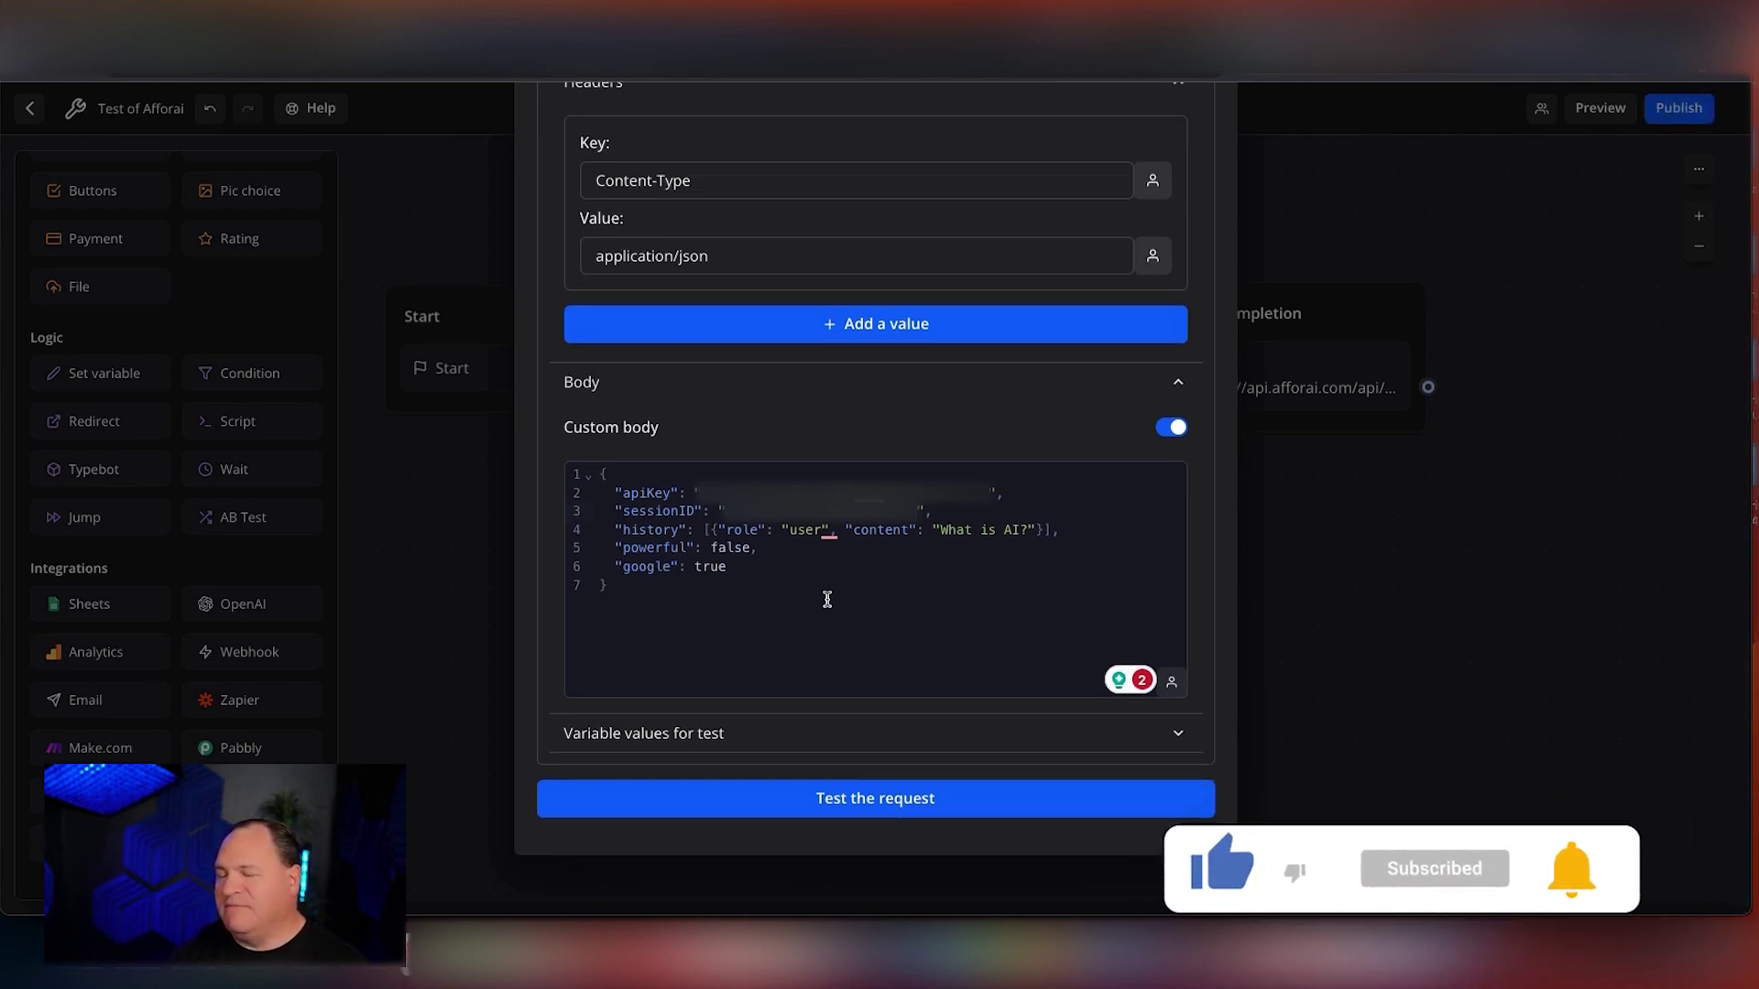
{"action": "left_click", "coordinate": [943, 736]}
{"action": "scroll", "coordinate": [942, 738], "scroll_direction": "down", "scroll_amount": 2}
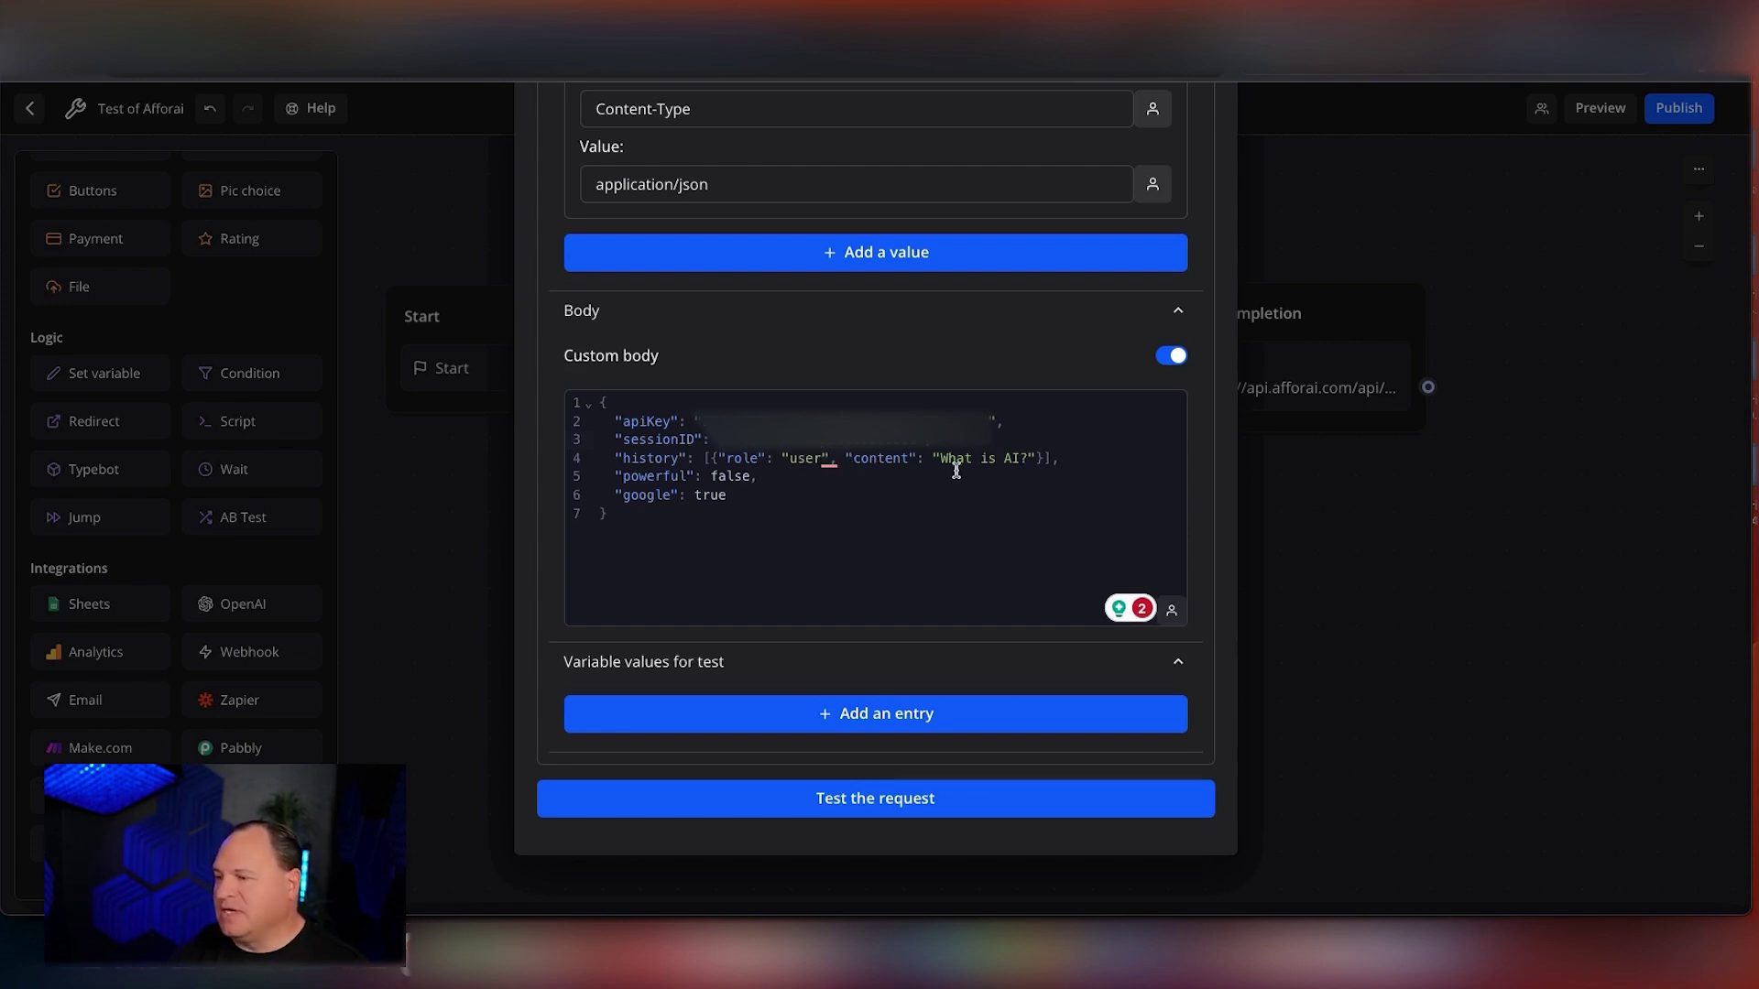
Replace the sample question "What is AI?" in the custom body's content value with the user answer variable
{"action": "key", "text": "super+m"}
{"action": "left_click_drag", "start_coordinate": [1002, 456], "coordinate": [941, 458]}
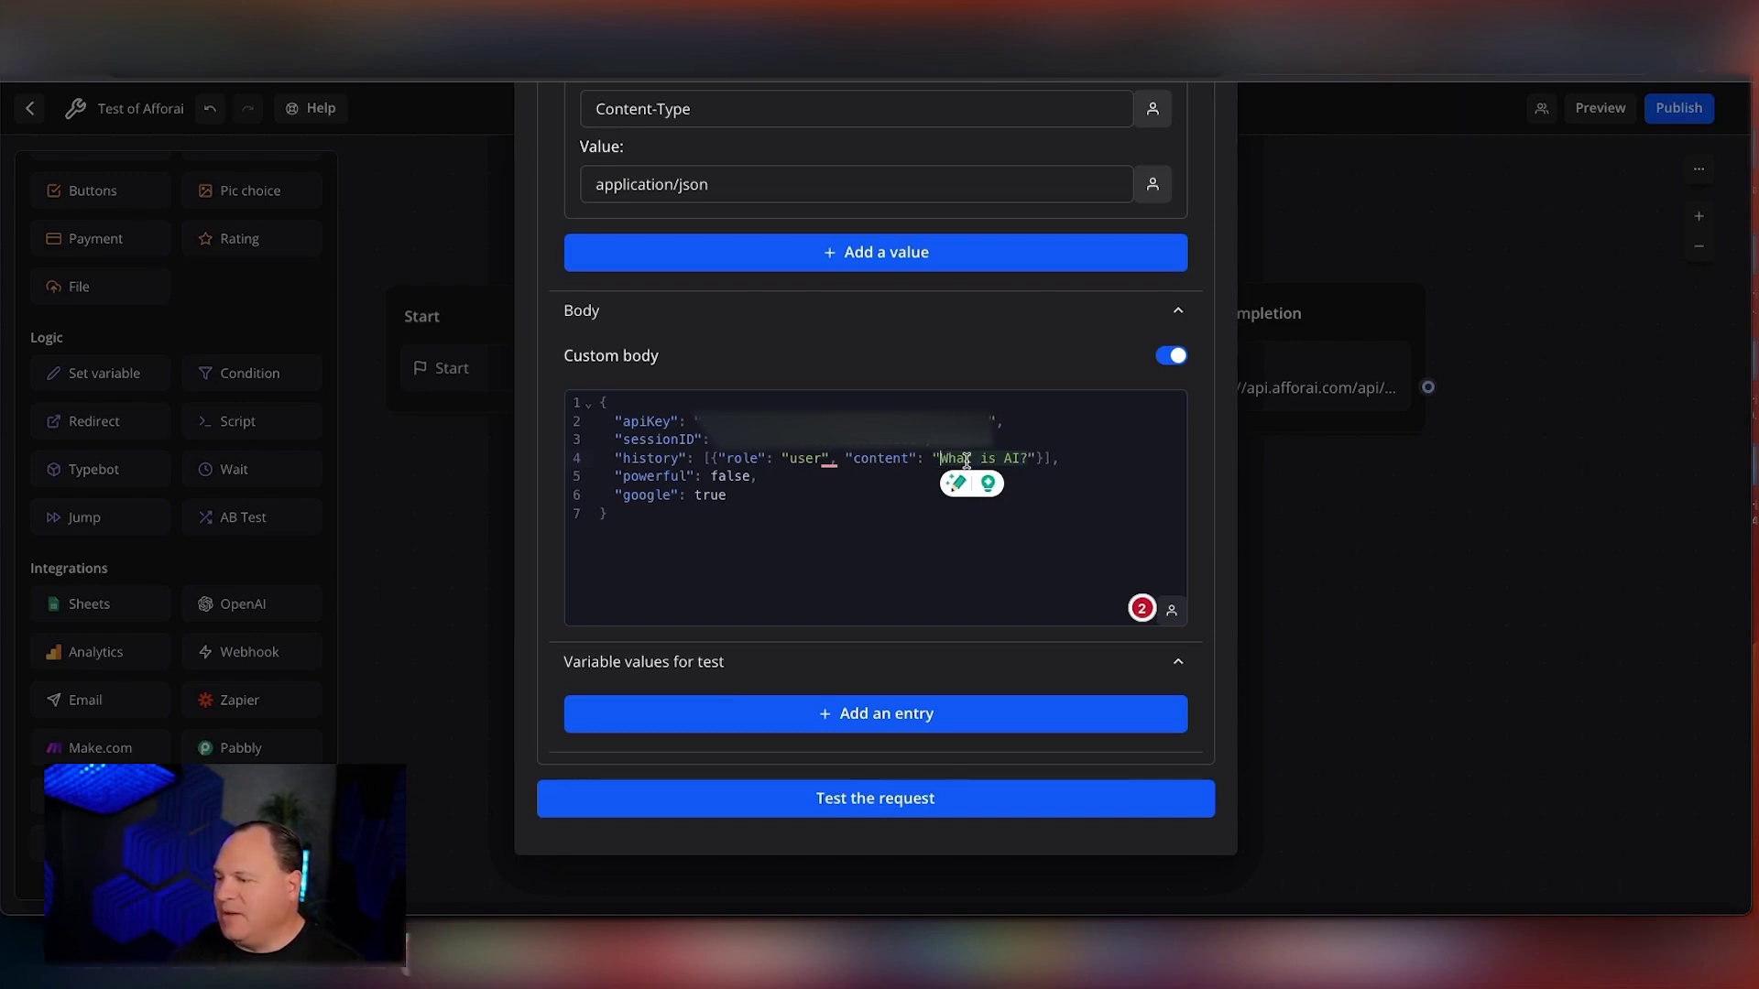
{"action": "key", "text": "BackSpace"}
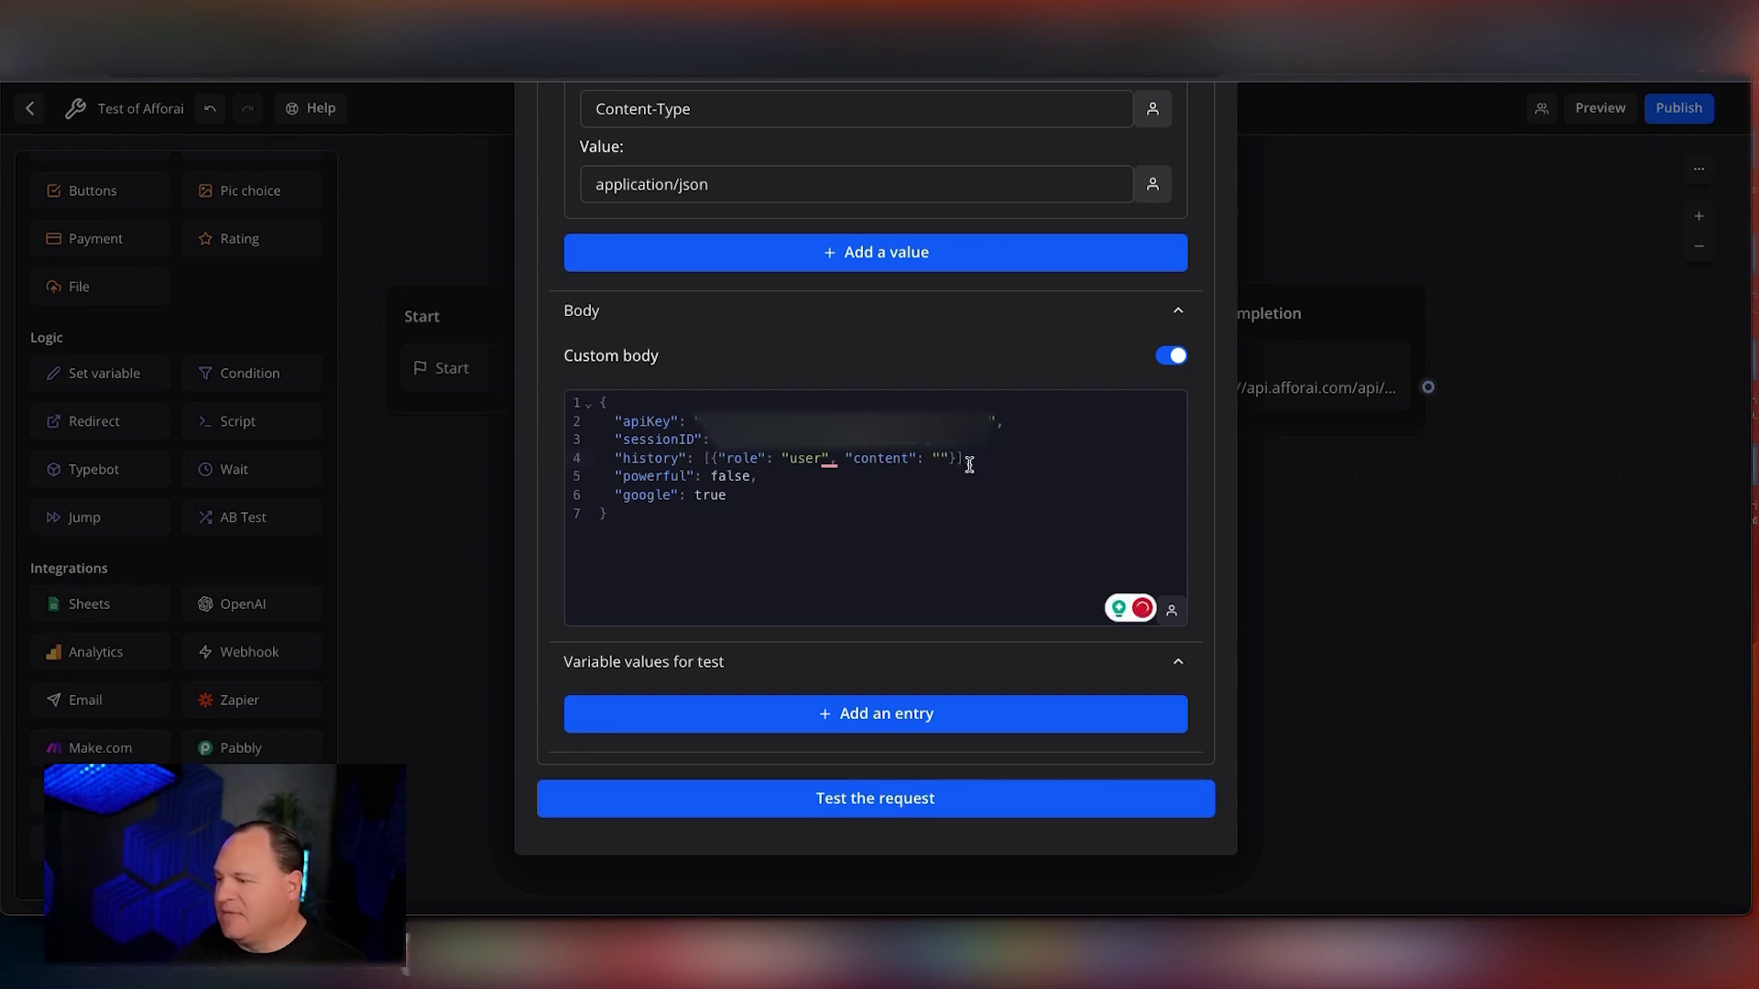
{"action": "left_click", "coordinate": [1173, 614]}
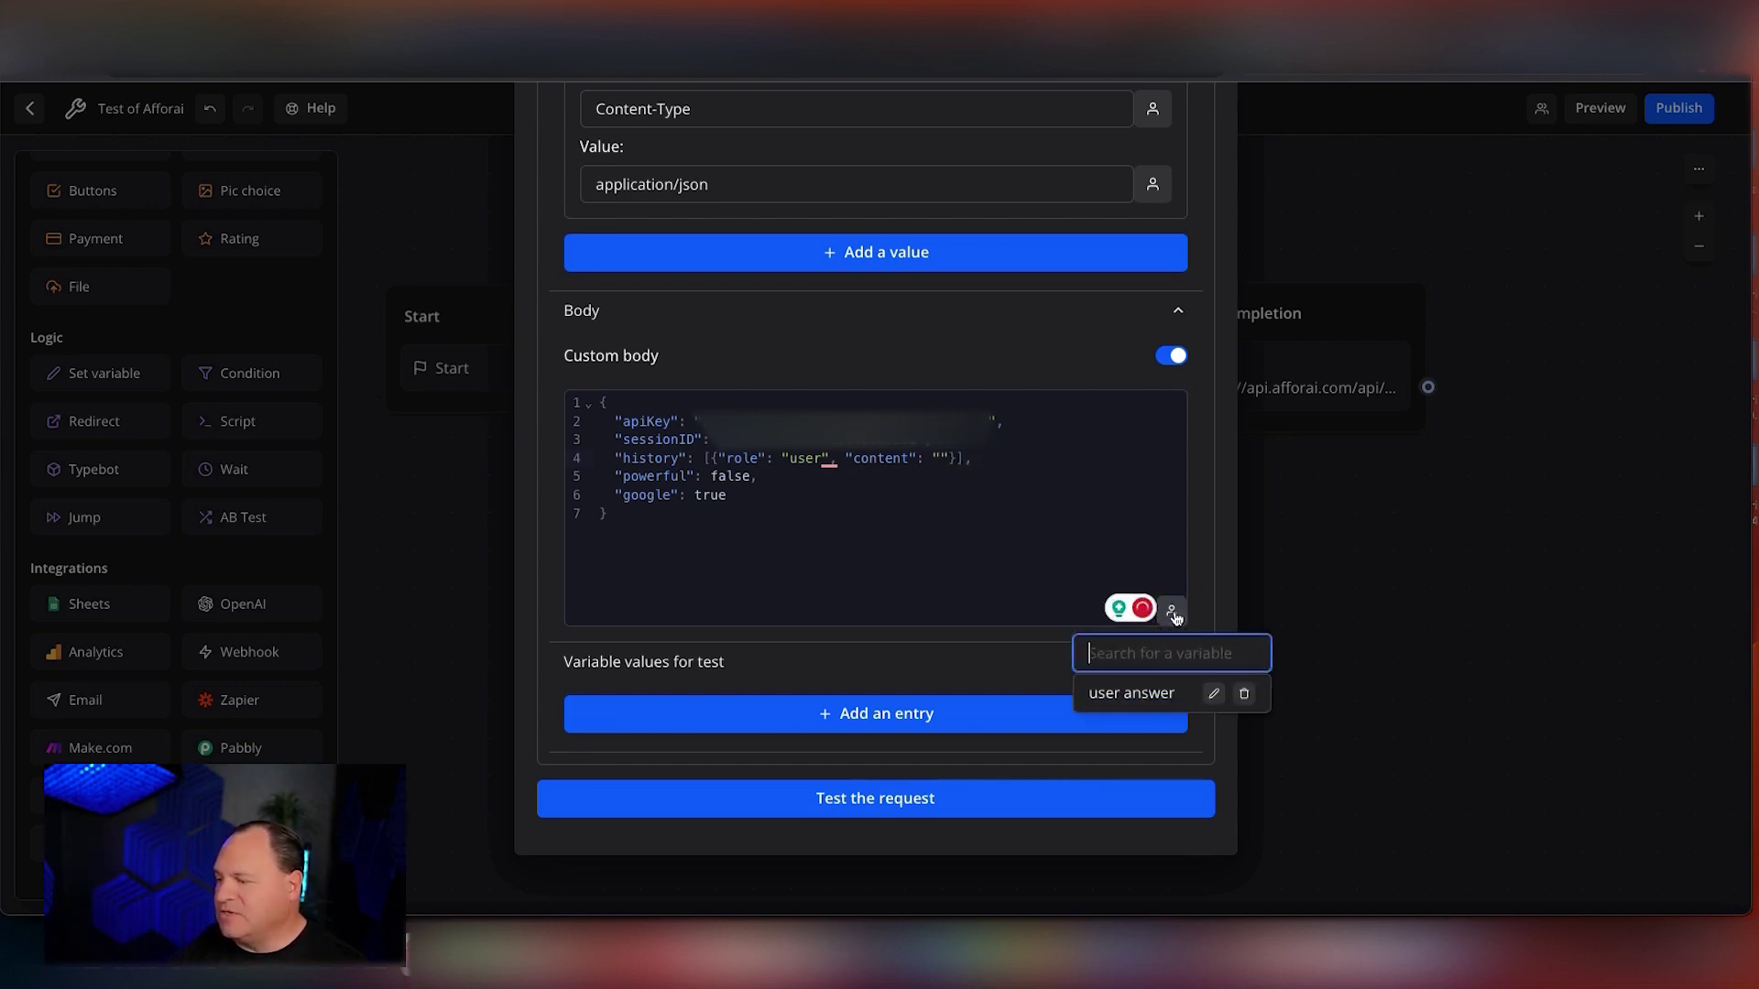
{"action": "left_click", "coordinate": [1111, 696]}
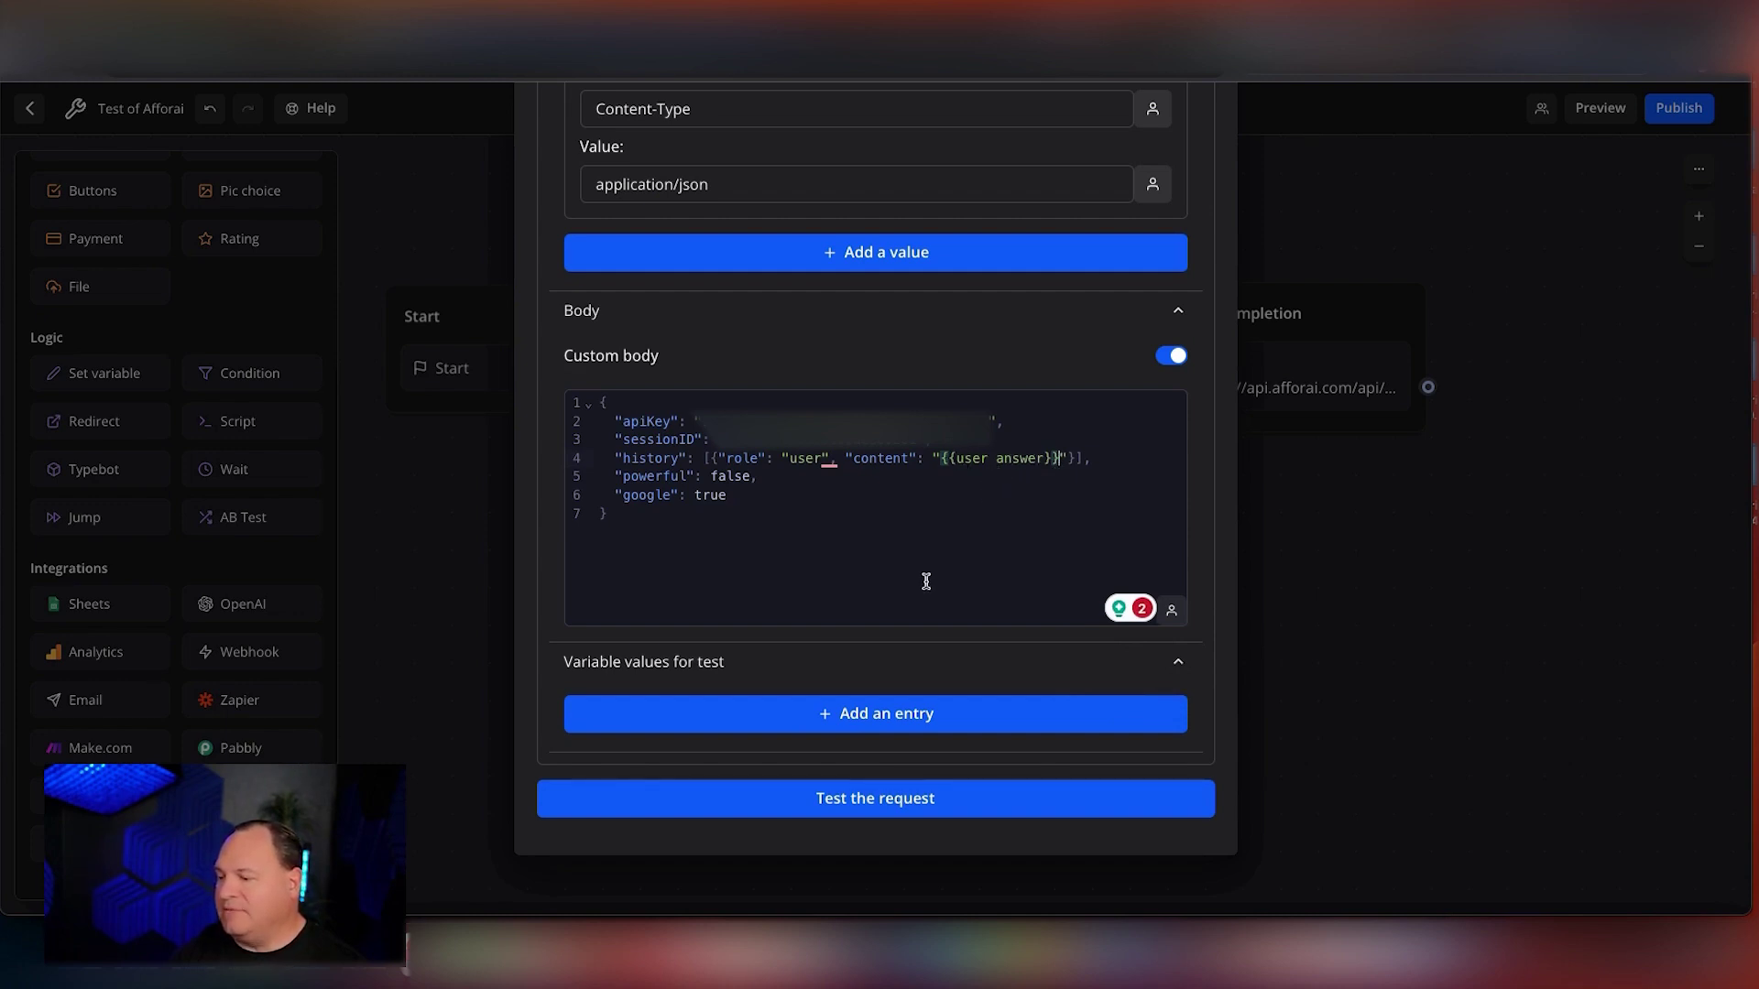
Add a test value entry to the webhook and assign it to the user answer variable
{"action": "left_click", "coordinate": [886, 715]}
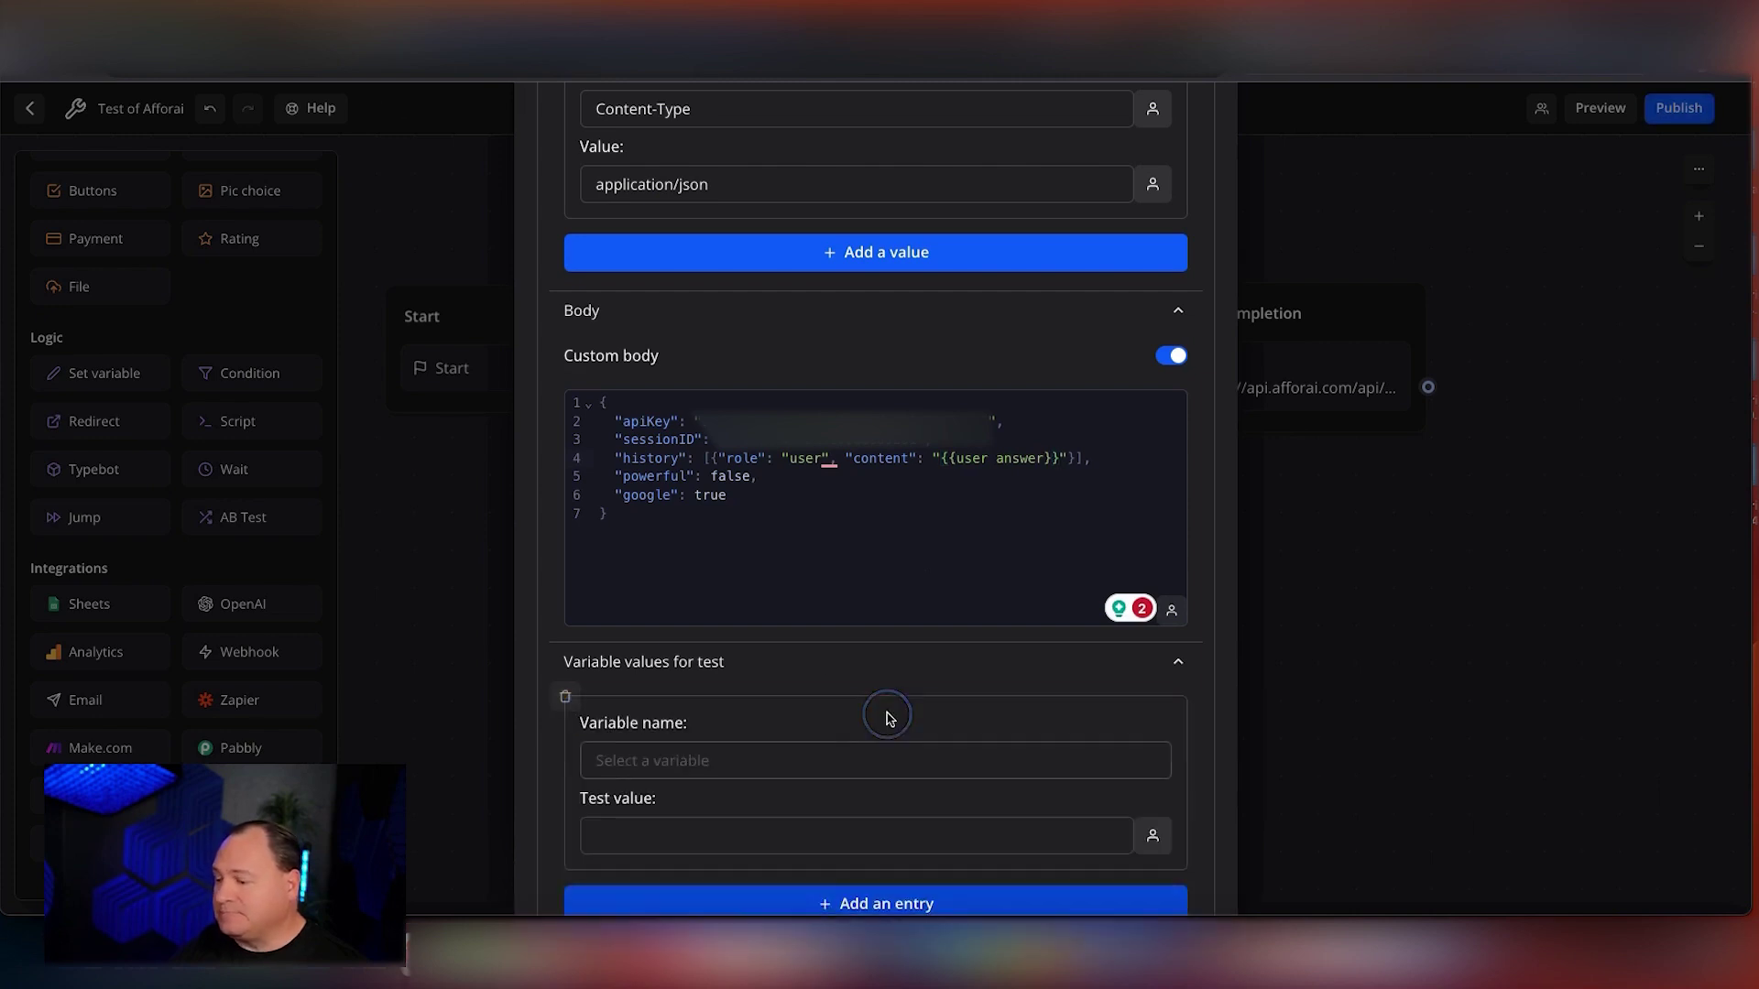
{"action": "scroll", "coordinate": [889, 719], "scroll_direction": "down", "scroll_amount": 1}
{"action": "scroll", "coordinate": [888, 719], "scroll_direction": "down", "scroll_amount": 1}
{"action": "left_click", "coordinate": [787, 561]}
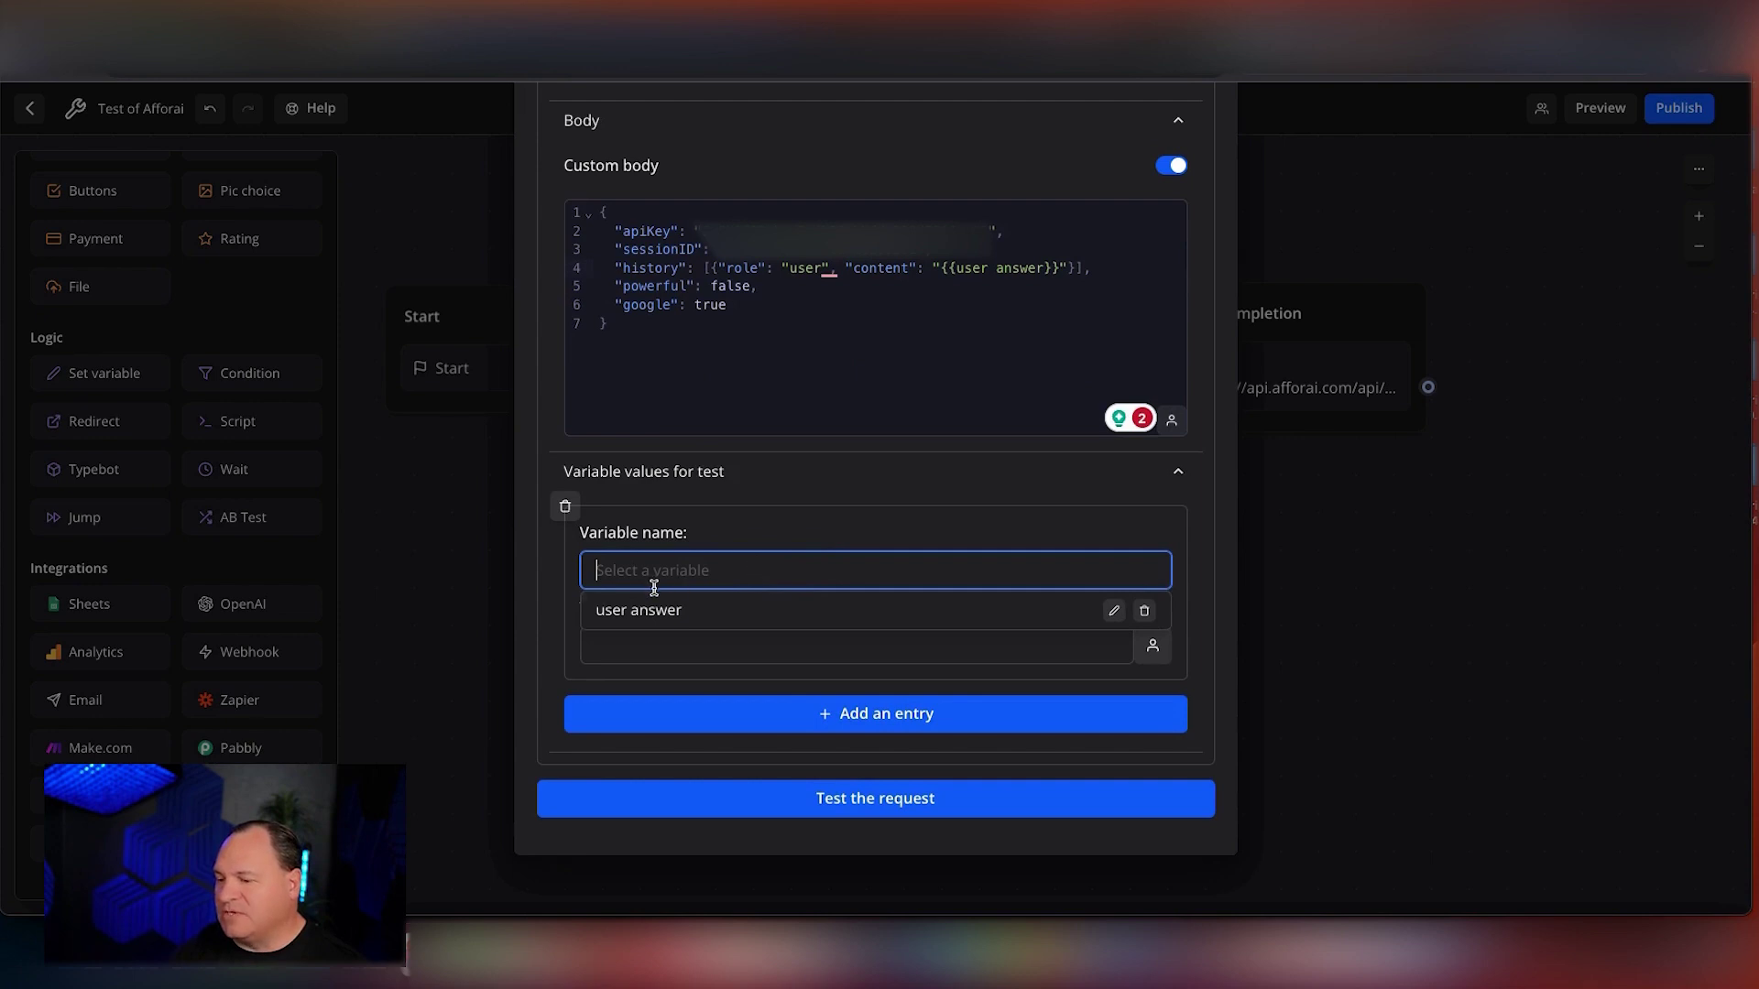
{"action": "left_click", "coordinate": [634, 611]}
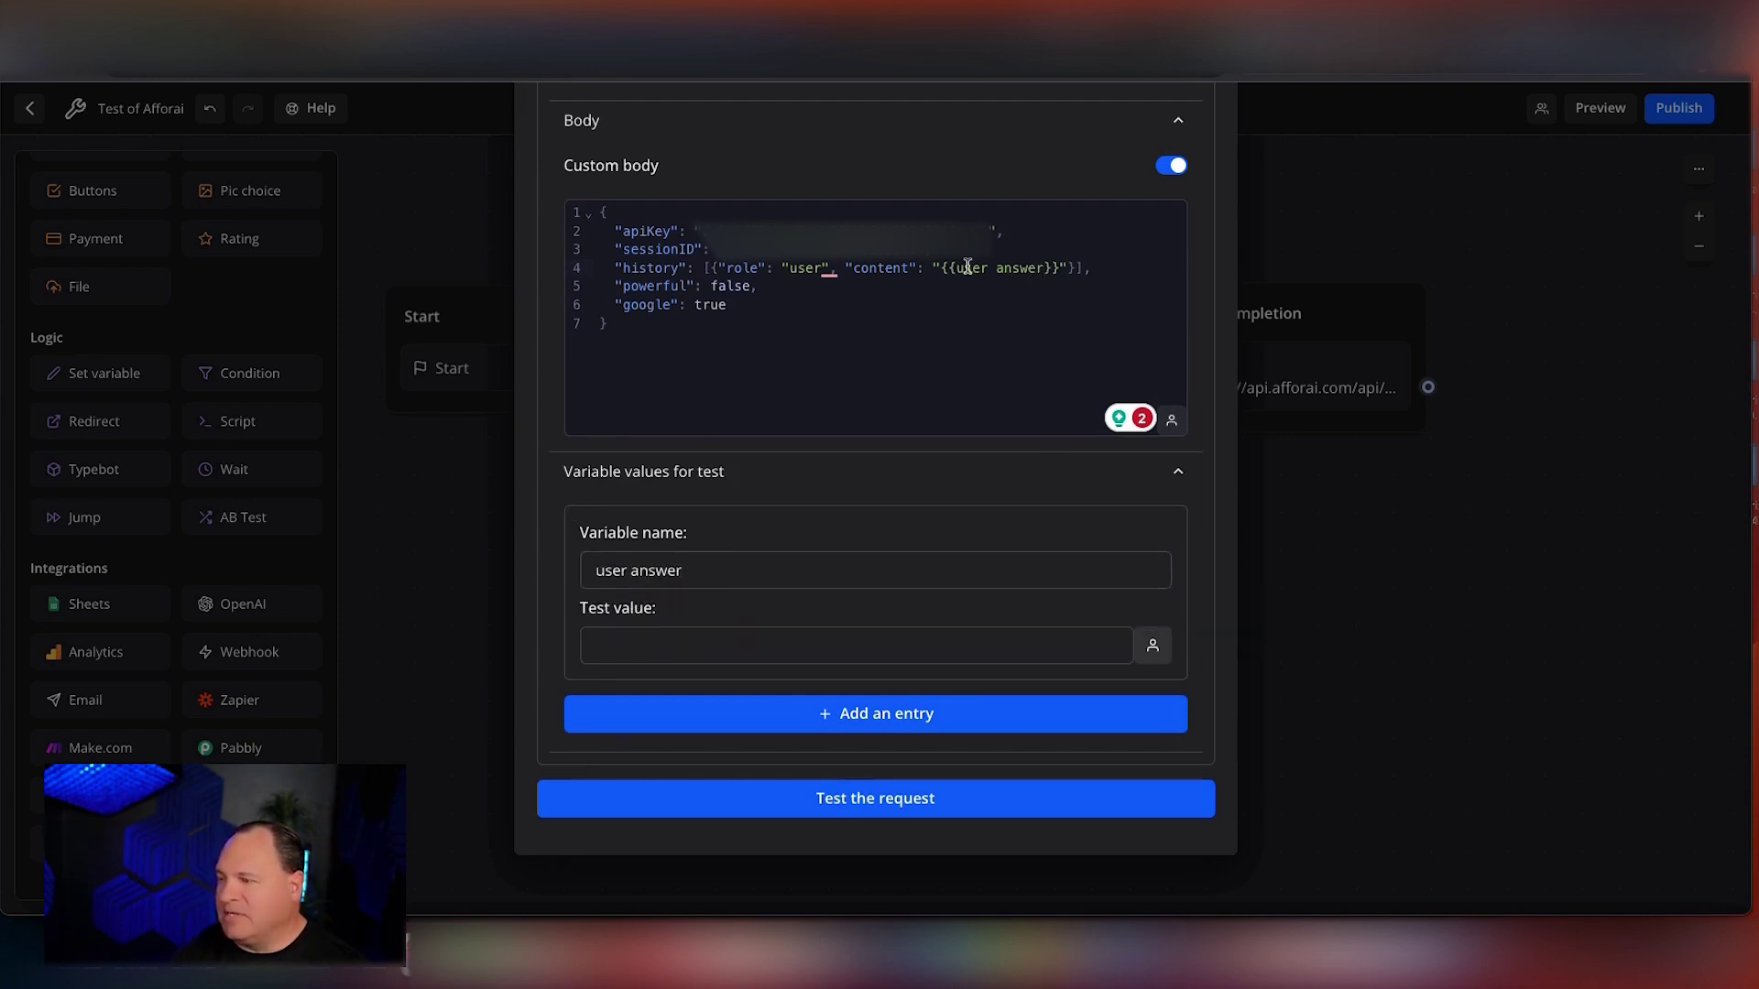
Set the test value to "Create a pitch about a car waxing business" and run the webhook's test request
{"action": "left_click", "coordinate": [719, 648]}
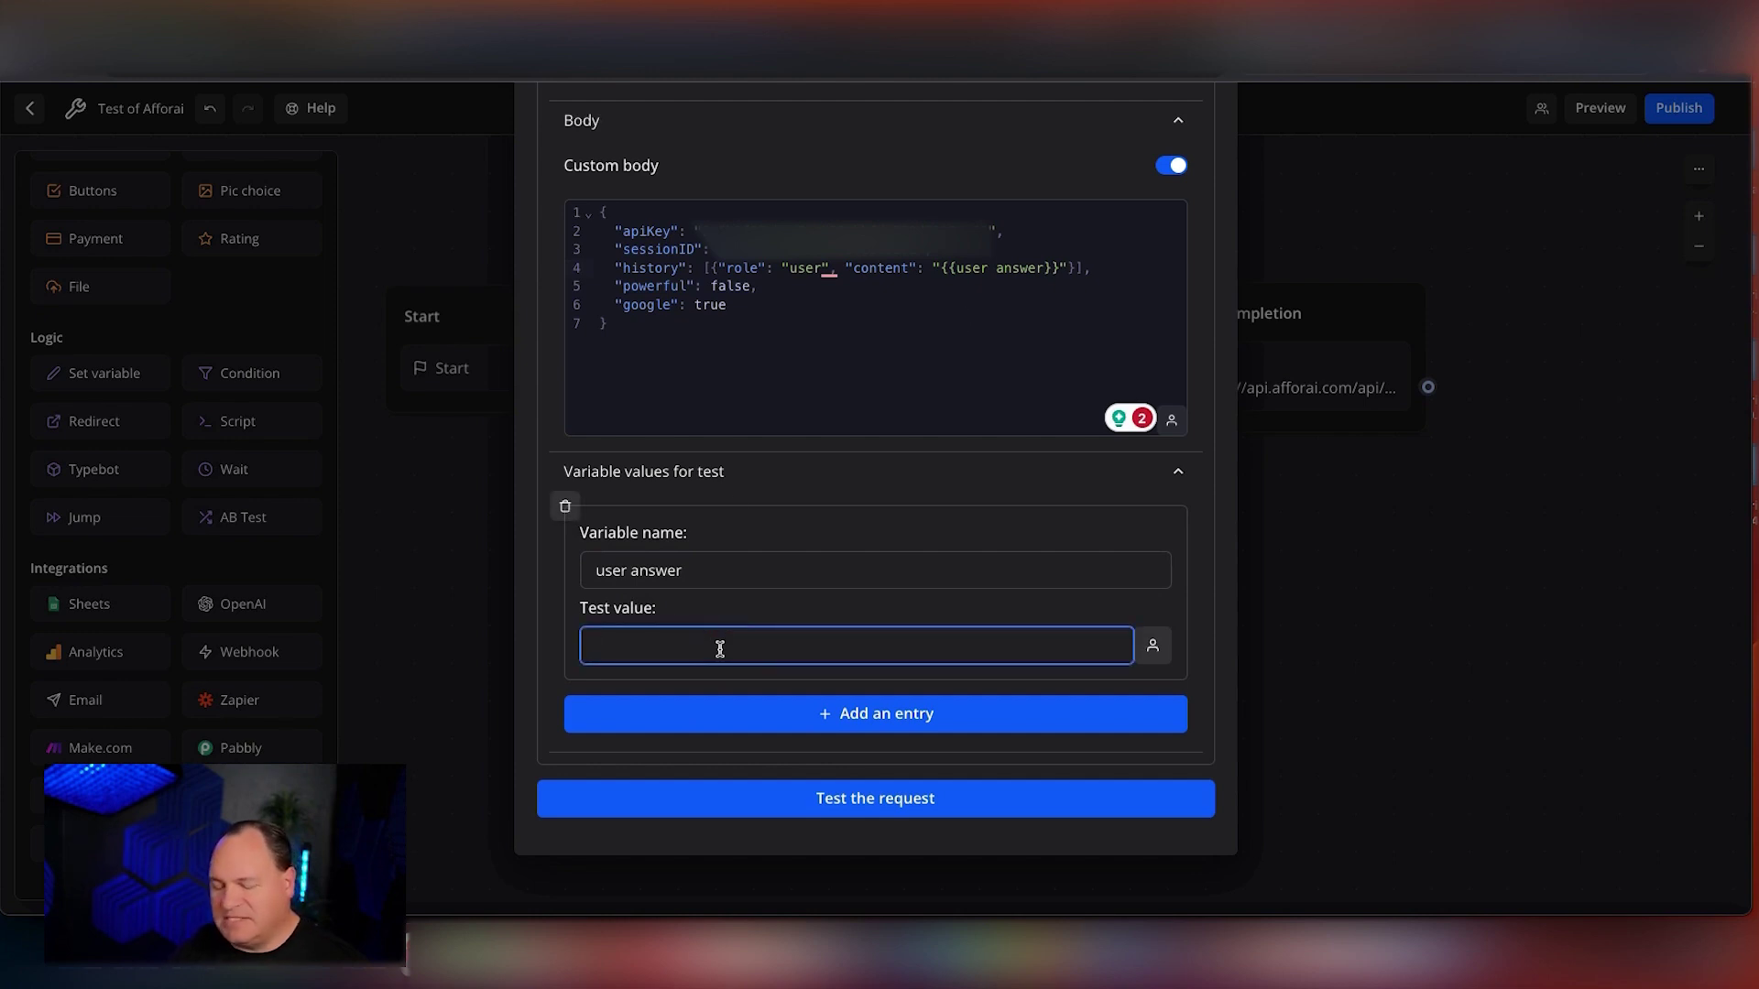
{"action": "type", "text": "Create a story about"}
{"action": "key", "text": "BackSpace"}
{"action": "key", "text": "BackSpace"}
{"action": "key", "text": "BackSpace"}
{"action": "key", "text": "BackSpace"}
{"action": "key", "text": "BackSpace"}
{"action": "key", "text": "BackSpace"}
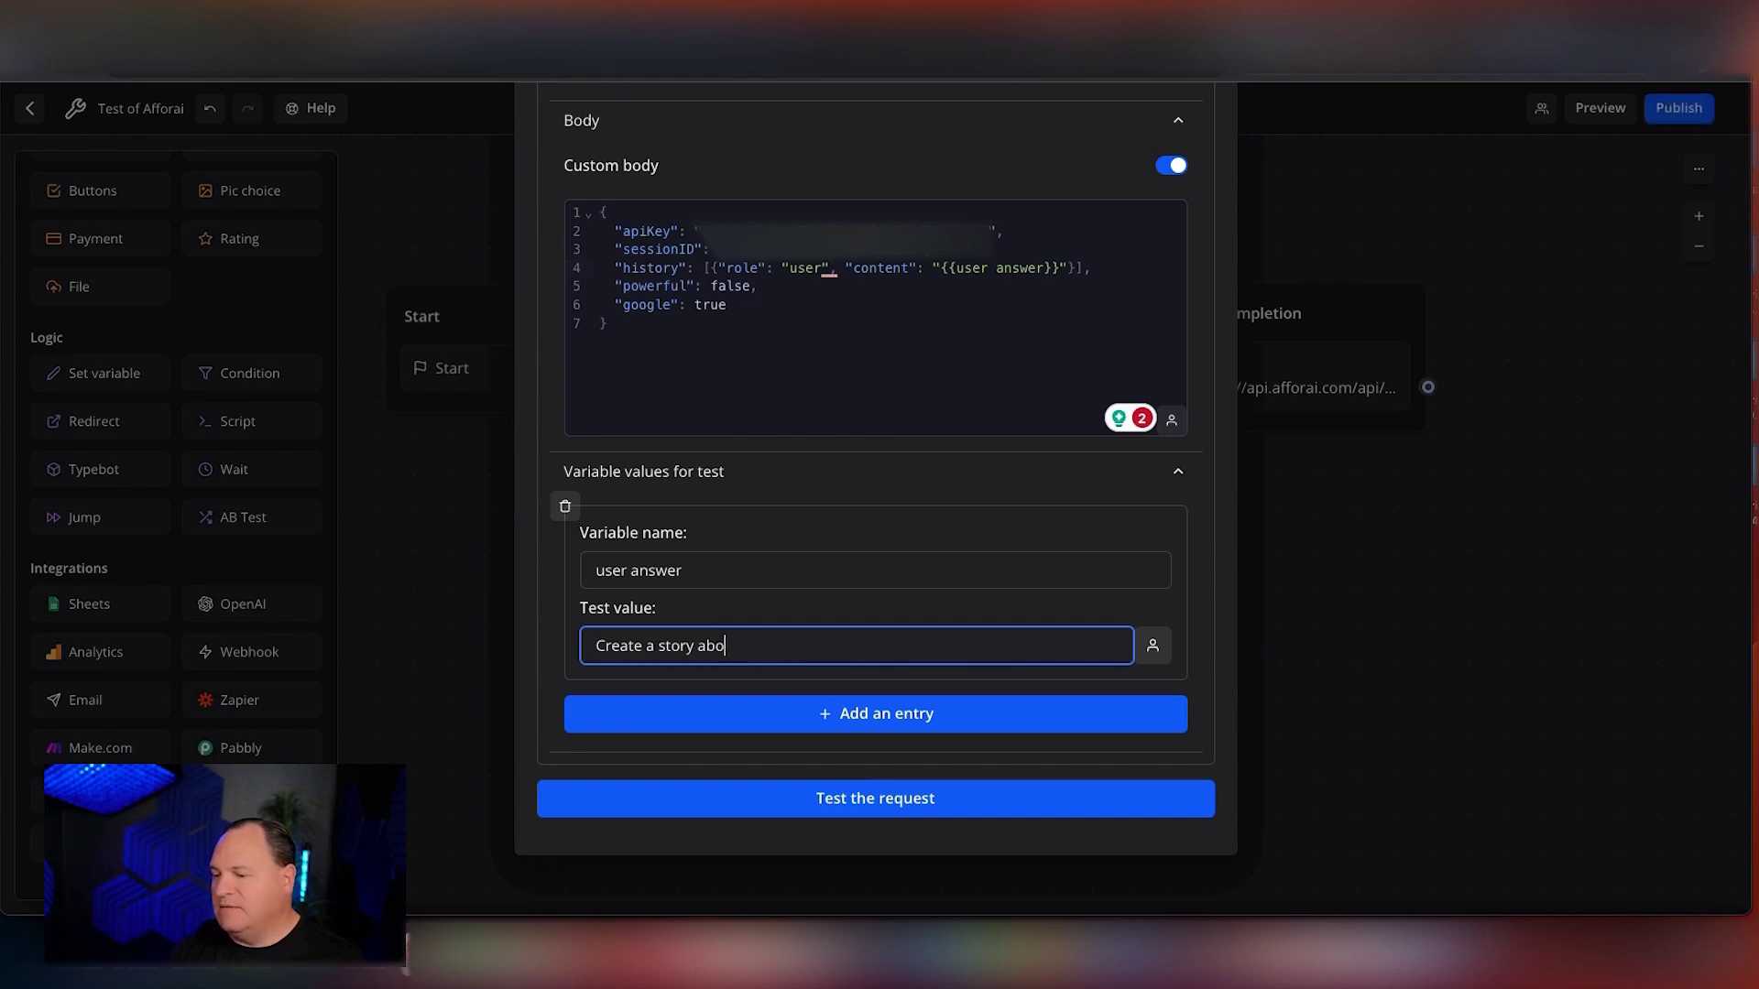
{"action": "type", "text": "pi"}
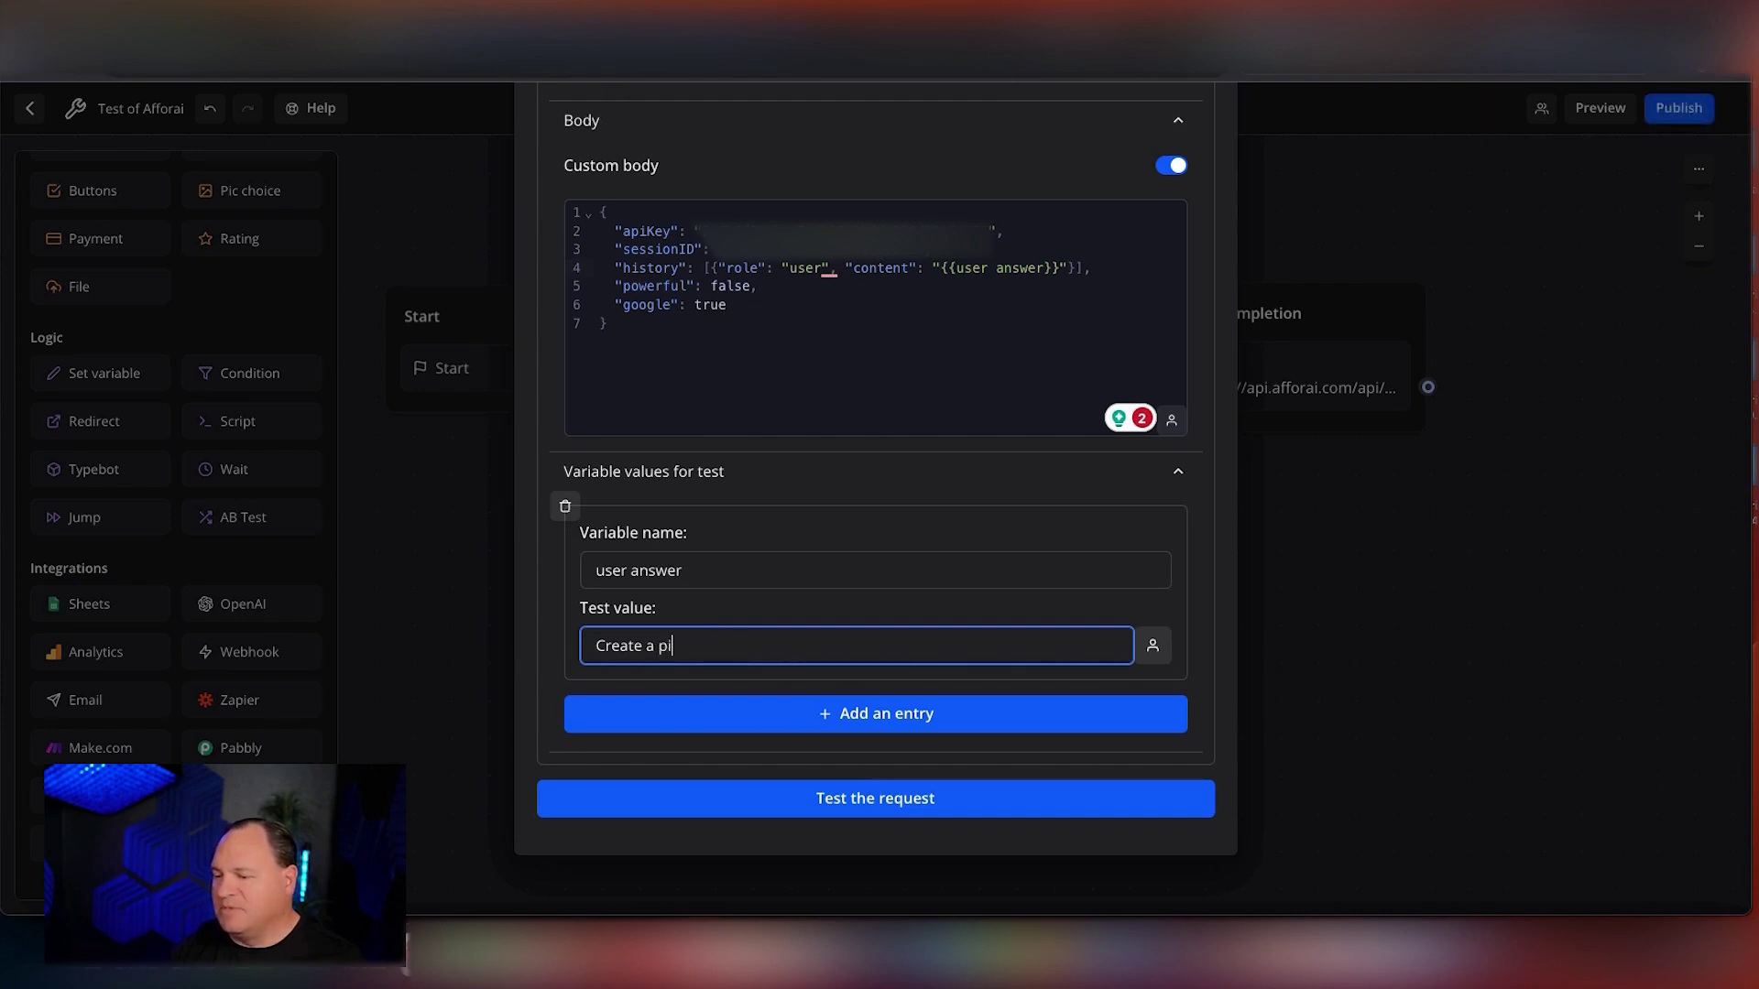
{"action": "type", "text": "tch about a car wa"}
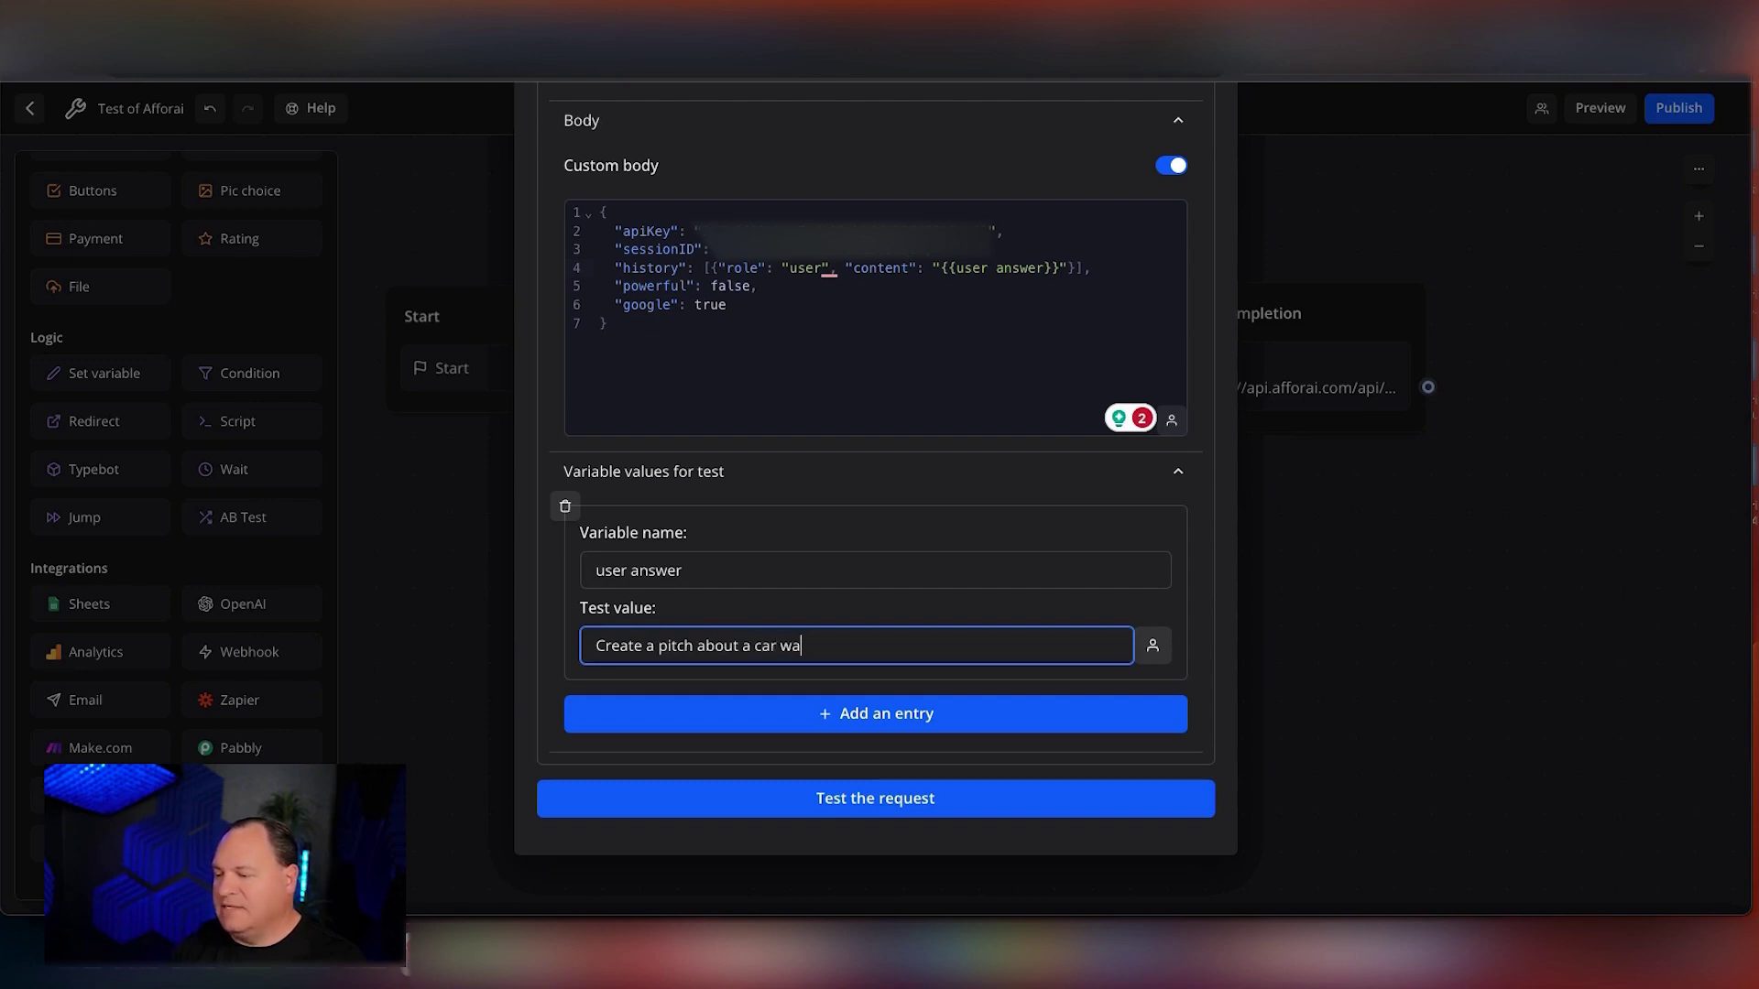
{"action": "type", "text": "ing business"}
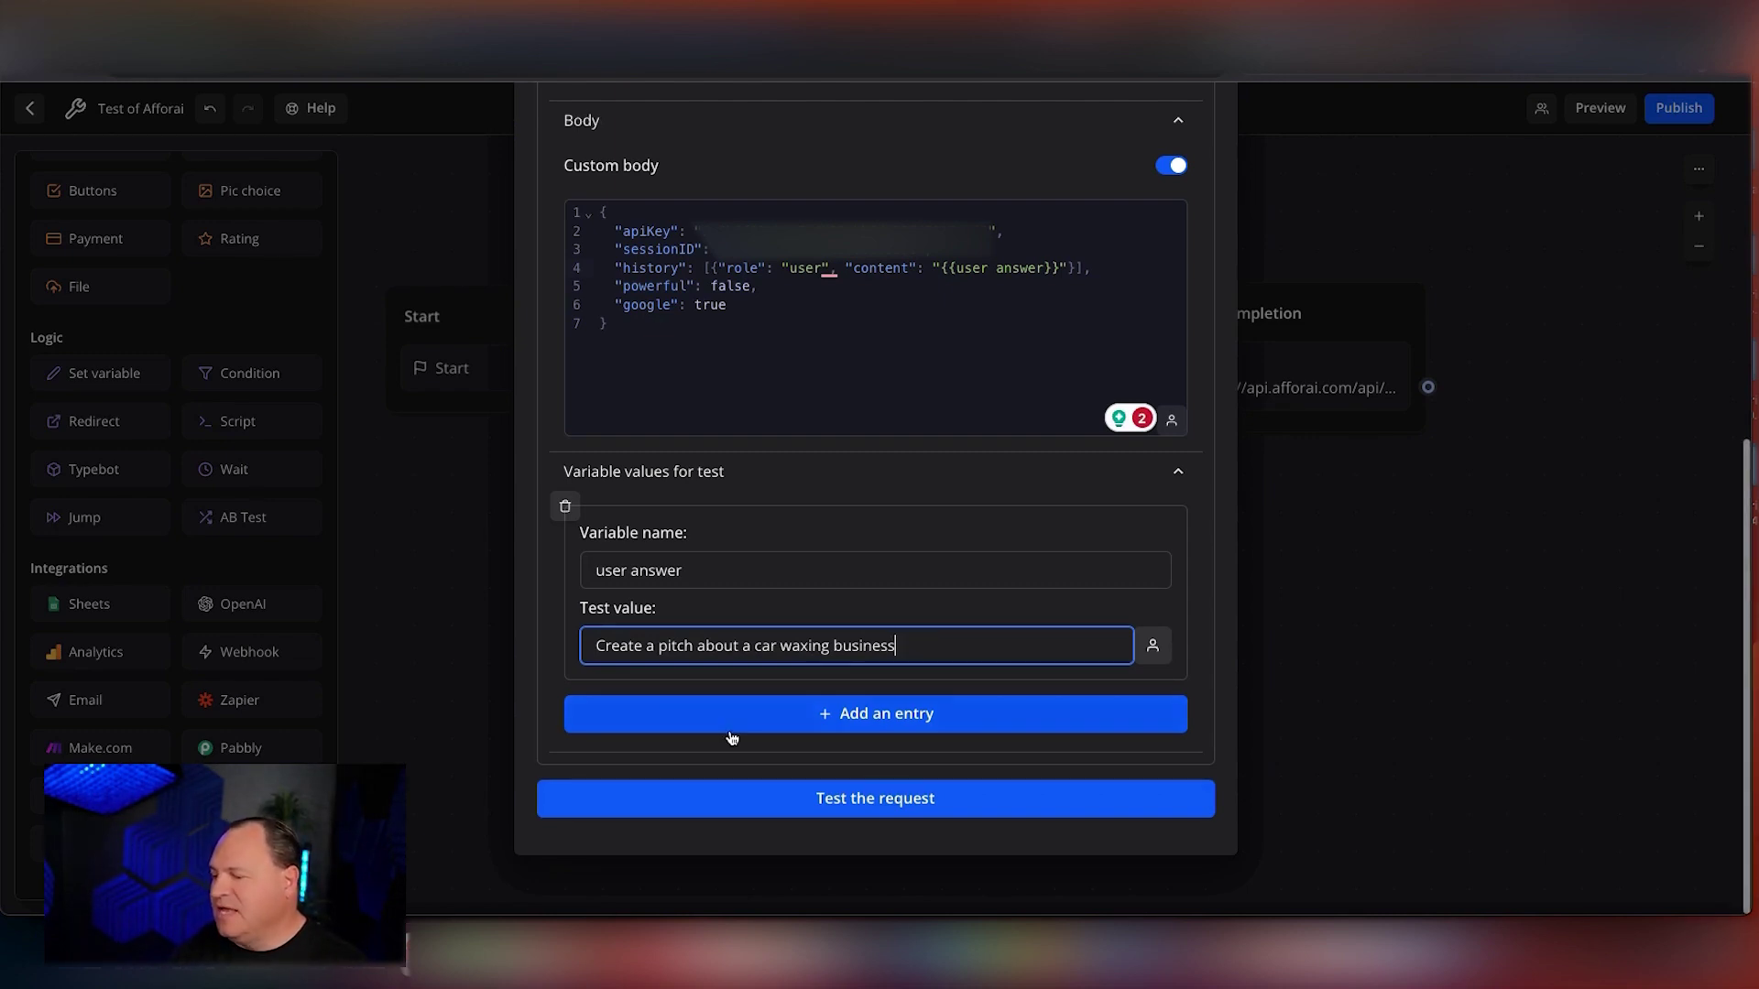
{"action": "left_click", "coordinate": [824, 799]}
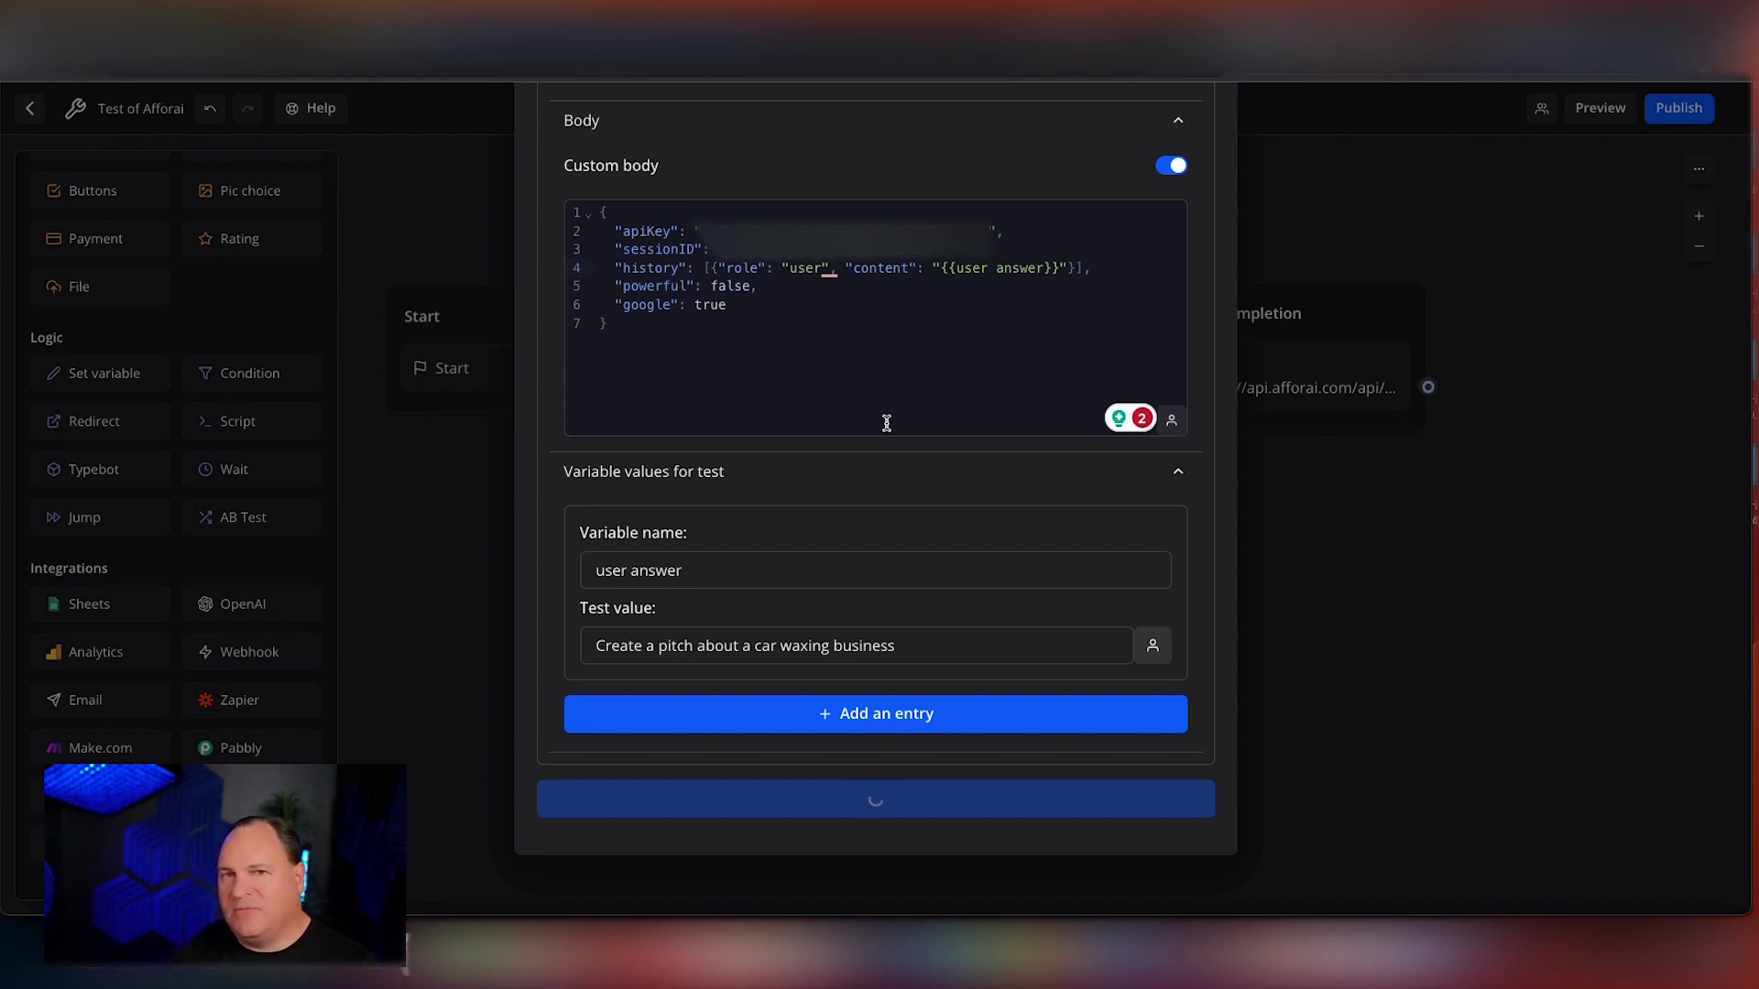
Examine the webhook's test response, including its status code, completion text, Google citations and file citations
{"action": "scroll", "coordinate": [887, 422], "scroll_direction": "down", "scroll_amount": 5}
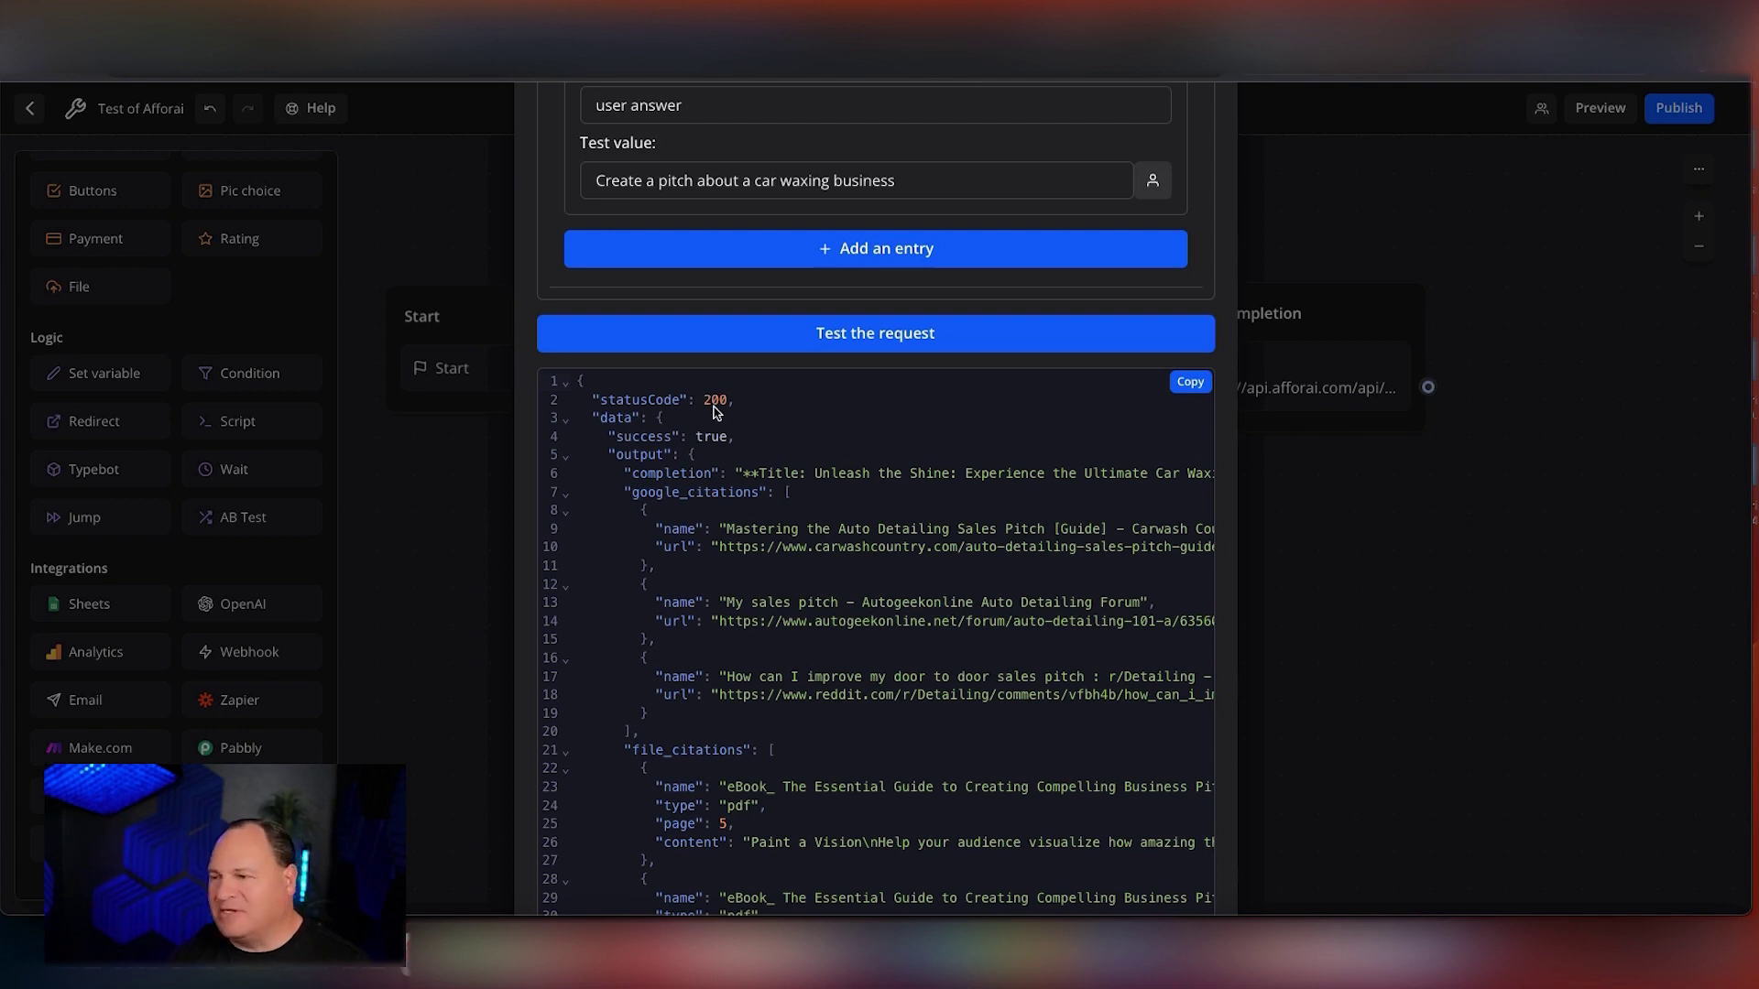
{"action": "scroll", "coordinate": [715, 412], "scroll_direction": "down", "scroll_amount": 1}
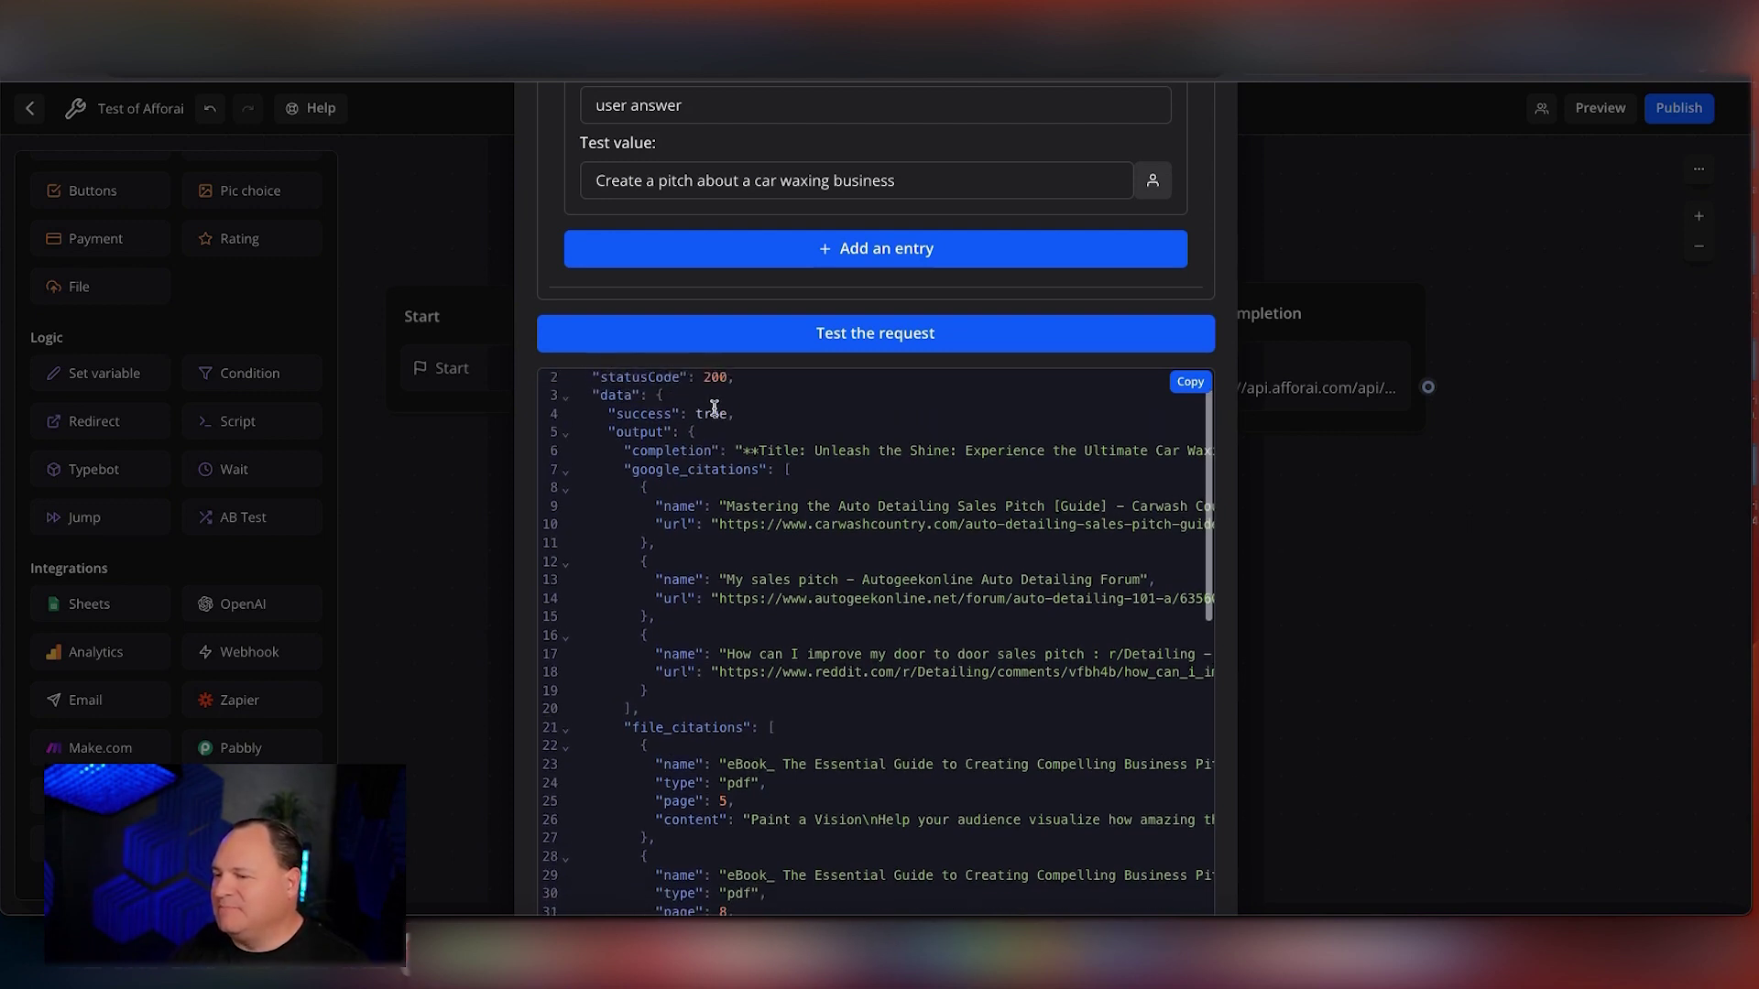
{"action": "scroll", "coordinate": [641, 414], "scroll_direction": "up", "scroll_amount": 1}
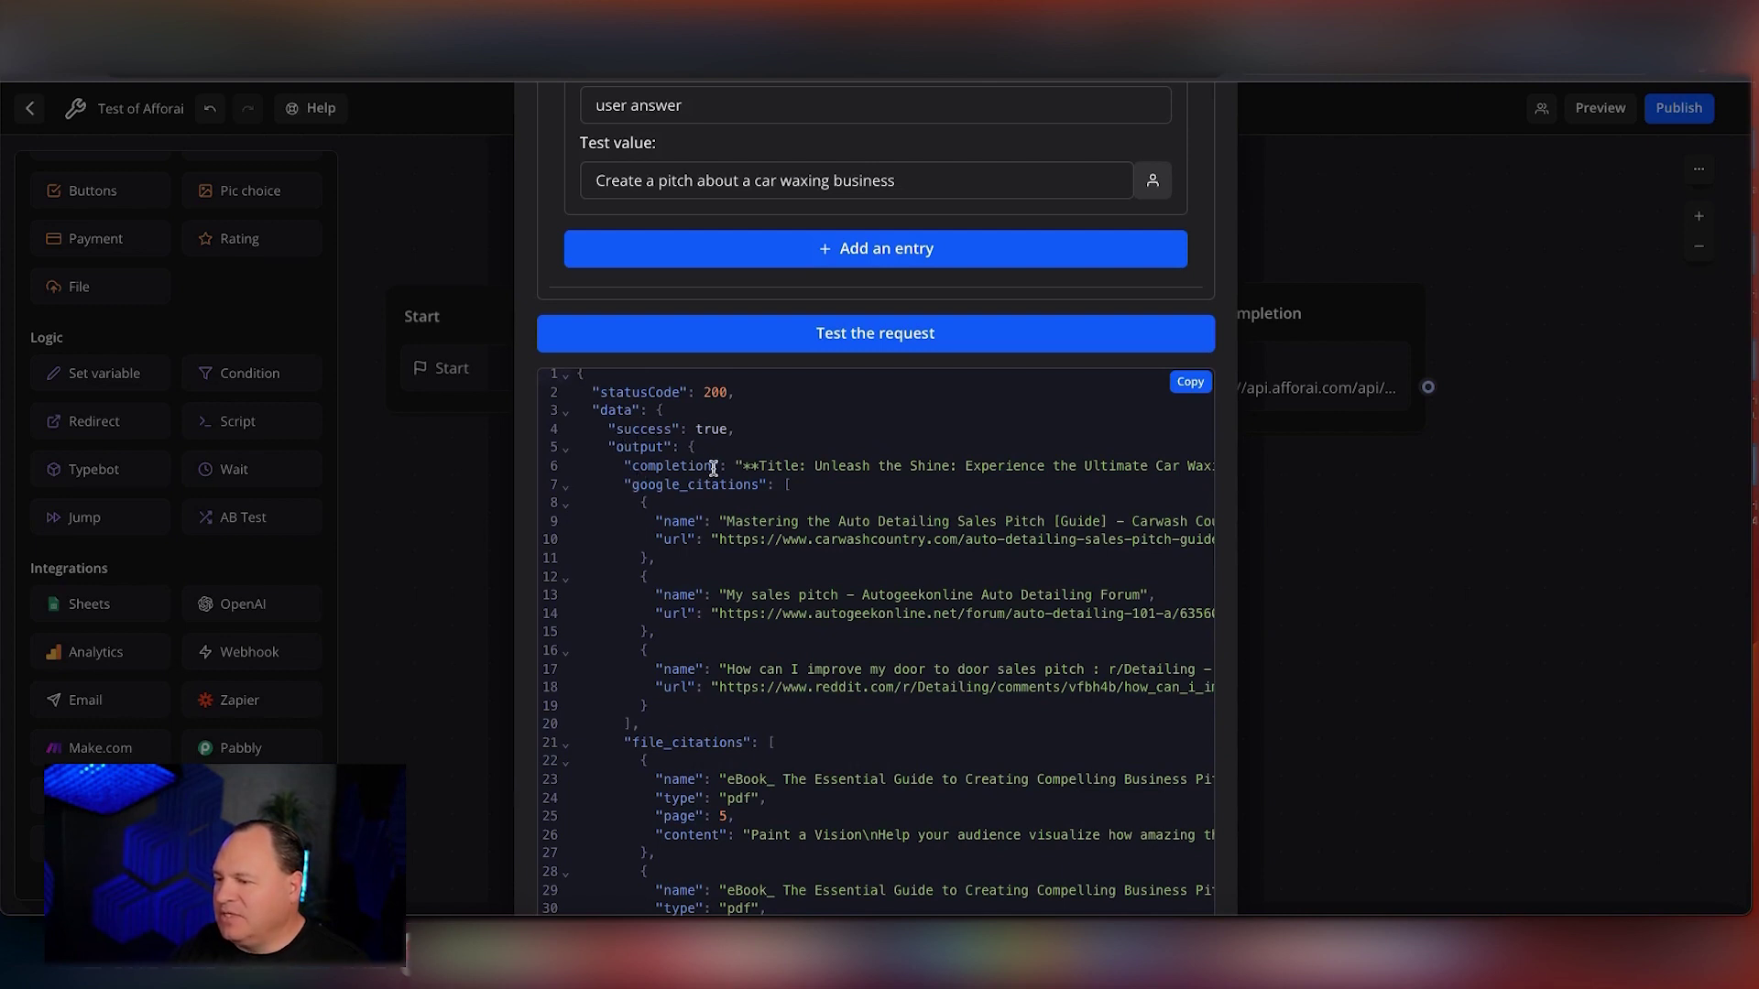
{"action": "scroll", "coordinate": [827, 478], "scroll_direction": "right", "scroll_amount": 10}
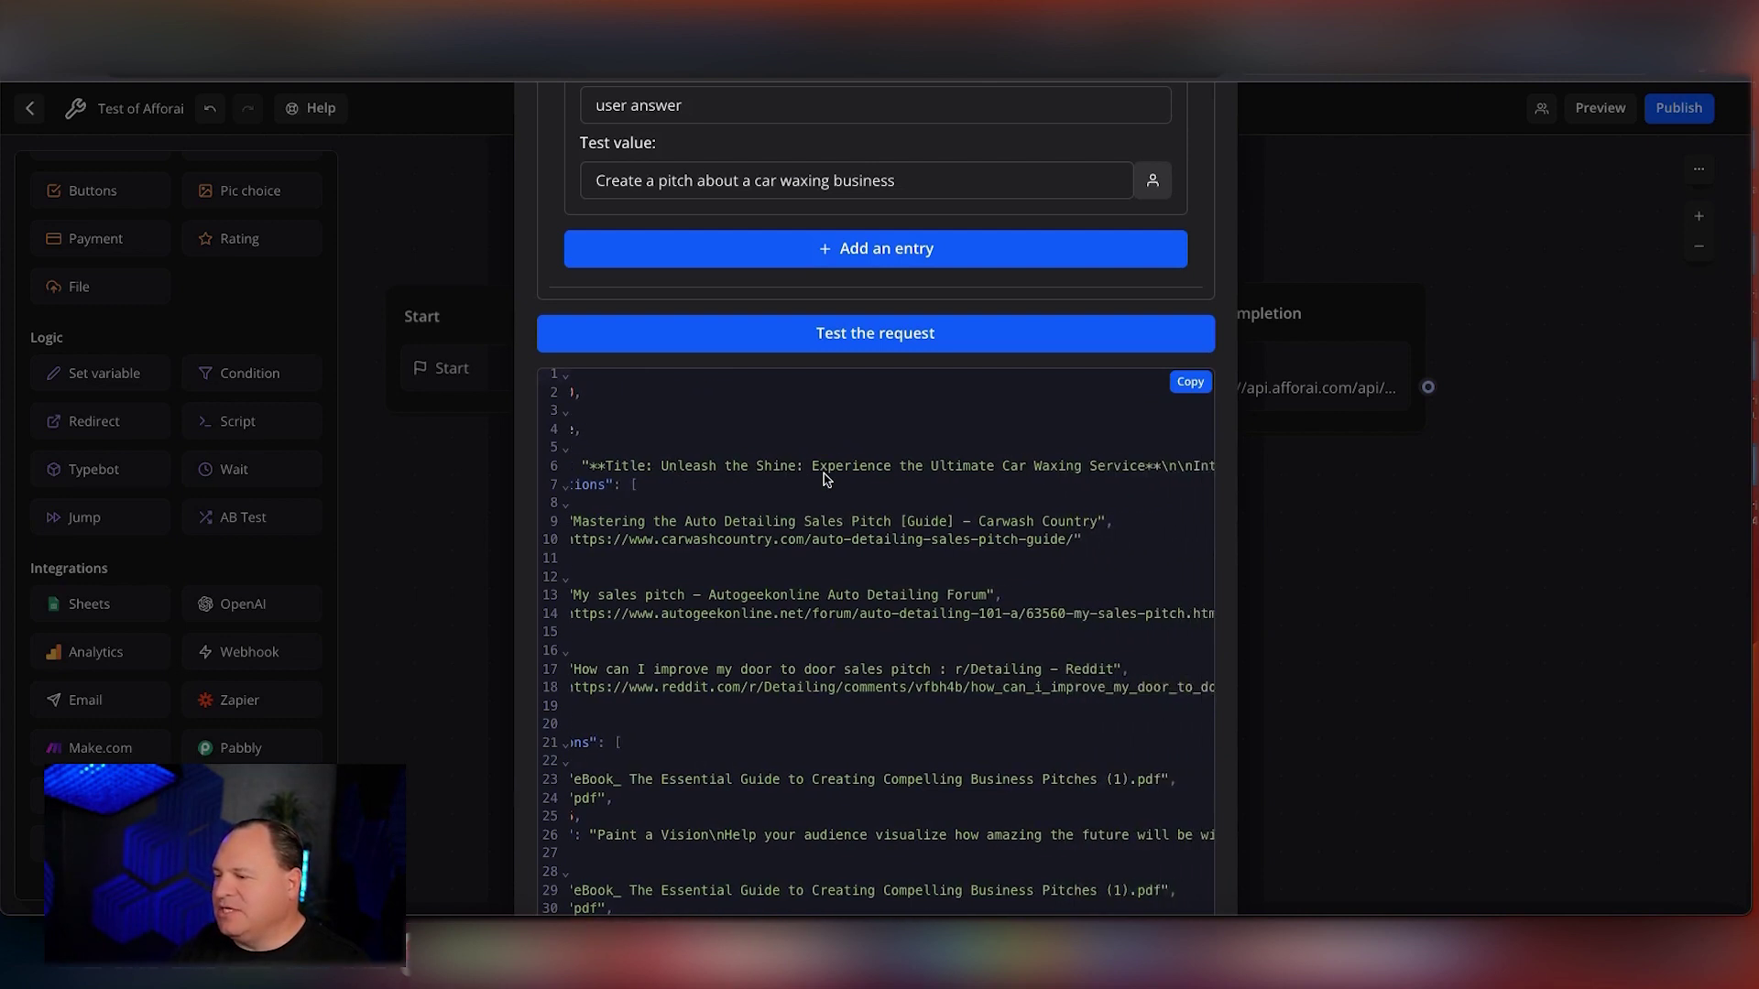
{"action": "scroll", "coordinate": [828, 478], "scroll_direction": "right", "scroll_amount": 15}
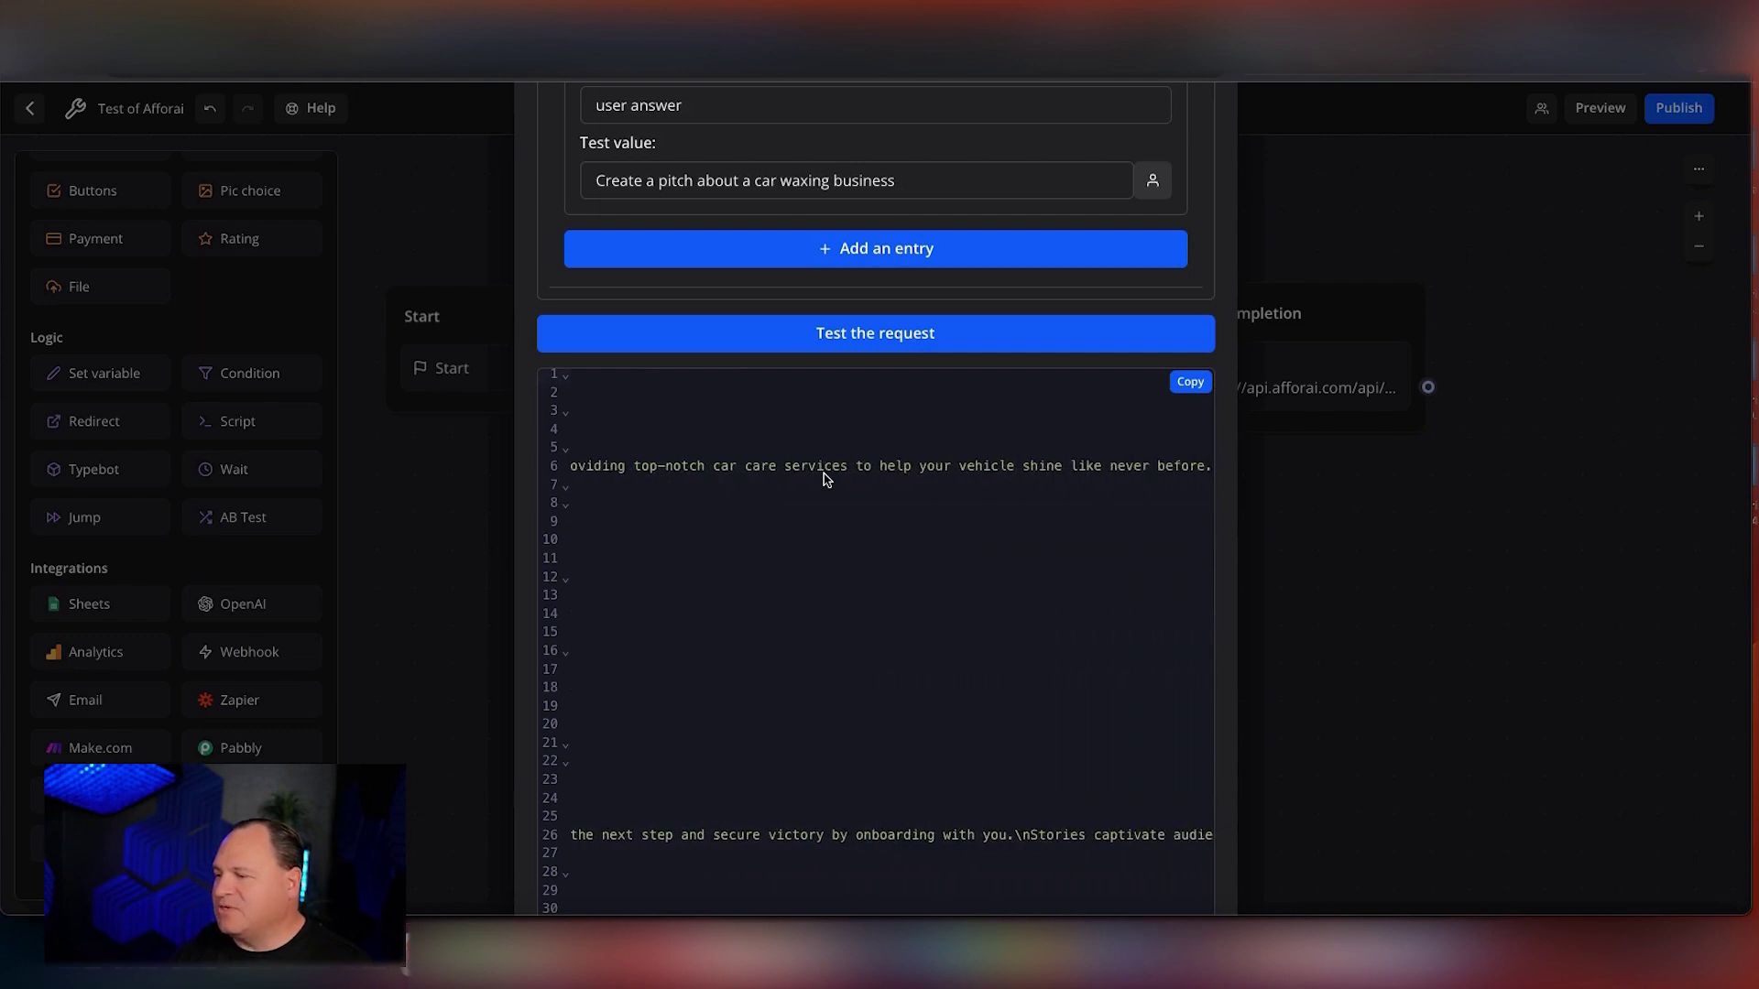
{"action": "scroll", "coordinate": [828, 478], "scroll_direction": "left", "scroll_amount": 20}
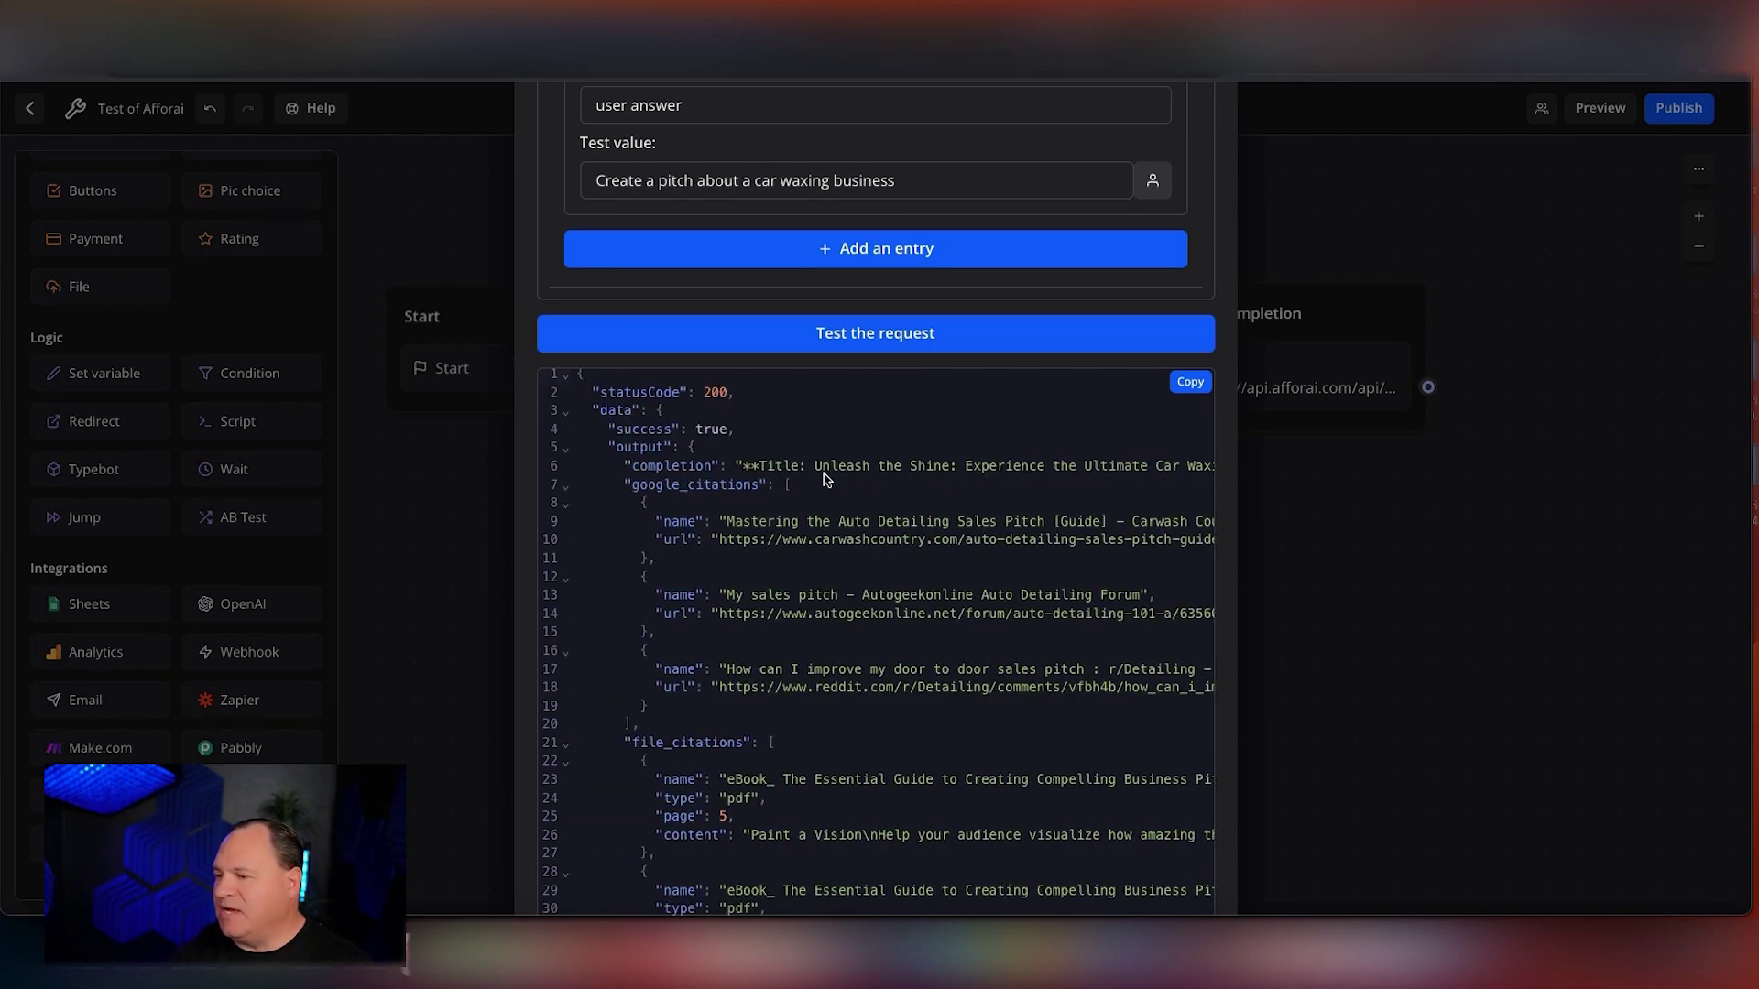
{"action": "scroll", "coordinate": [725, 535], "scroll_direction": "down", "scroll_amount": 1}
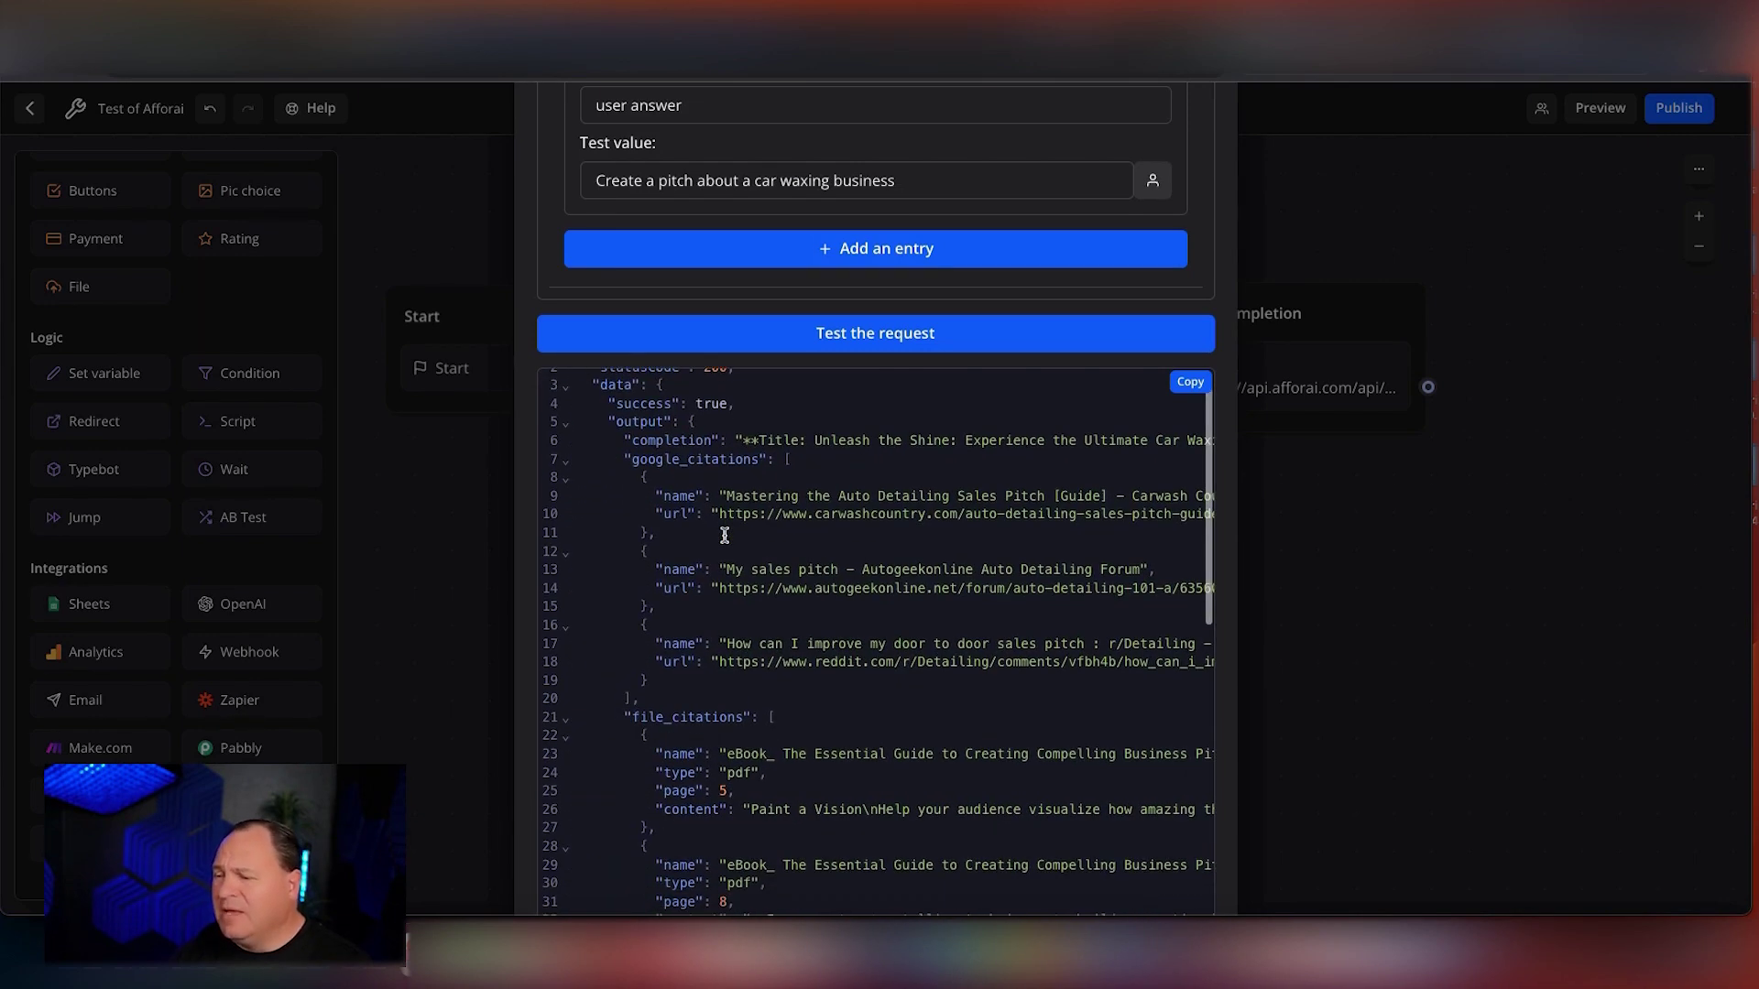
{"action": "scroll", "coordinate": [725, 538], "scroll_direction": "down", "scroll_amount": 5}
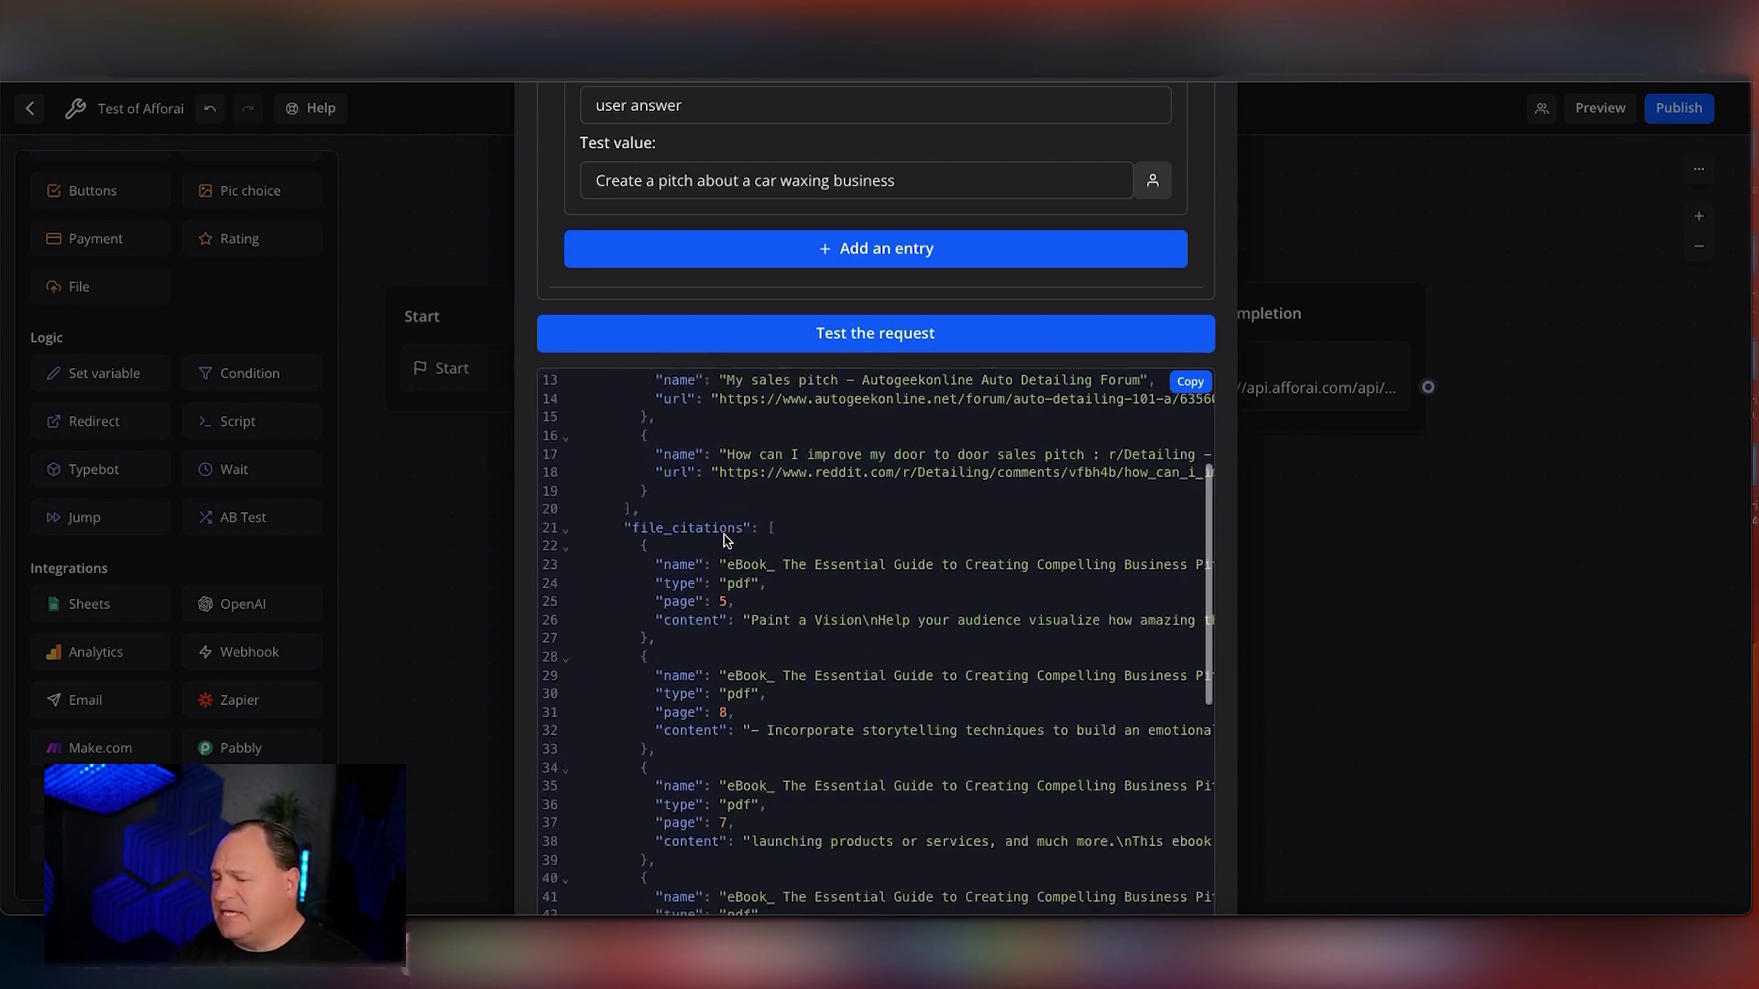
{"action": "scroll", "coordinate": [725, 537], "scroll_direction": "down", "scroll_amount": 10}
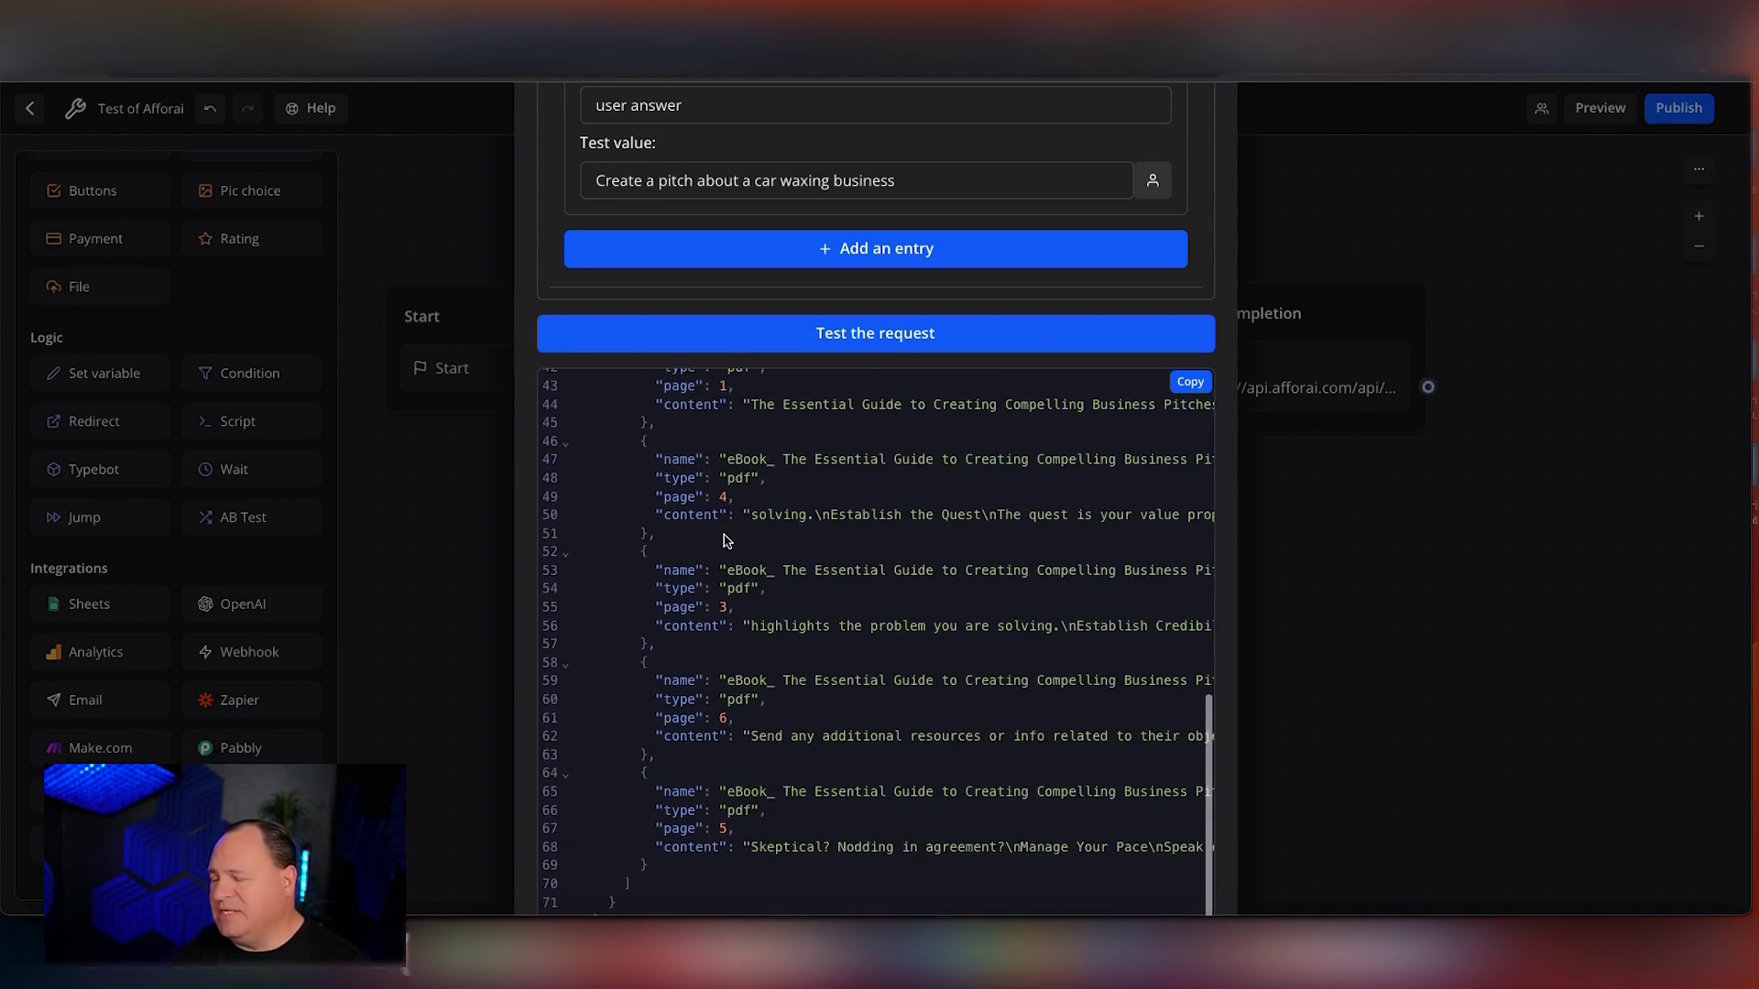
Add an entry for saving the webhook response in variables and set its data to data.output.completion
{"action": "left_click", "coordinate": [793, 799]}
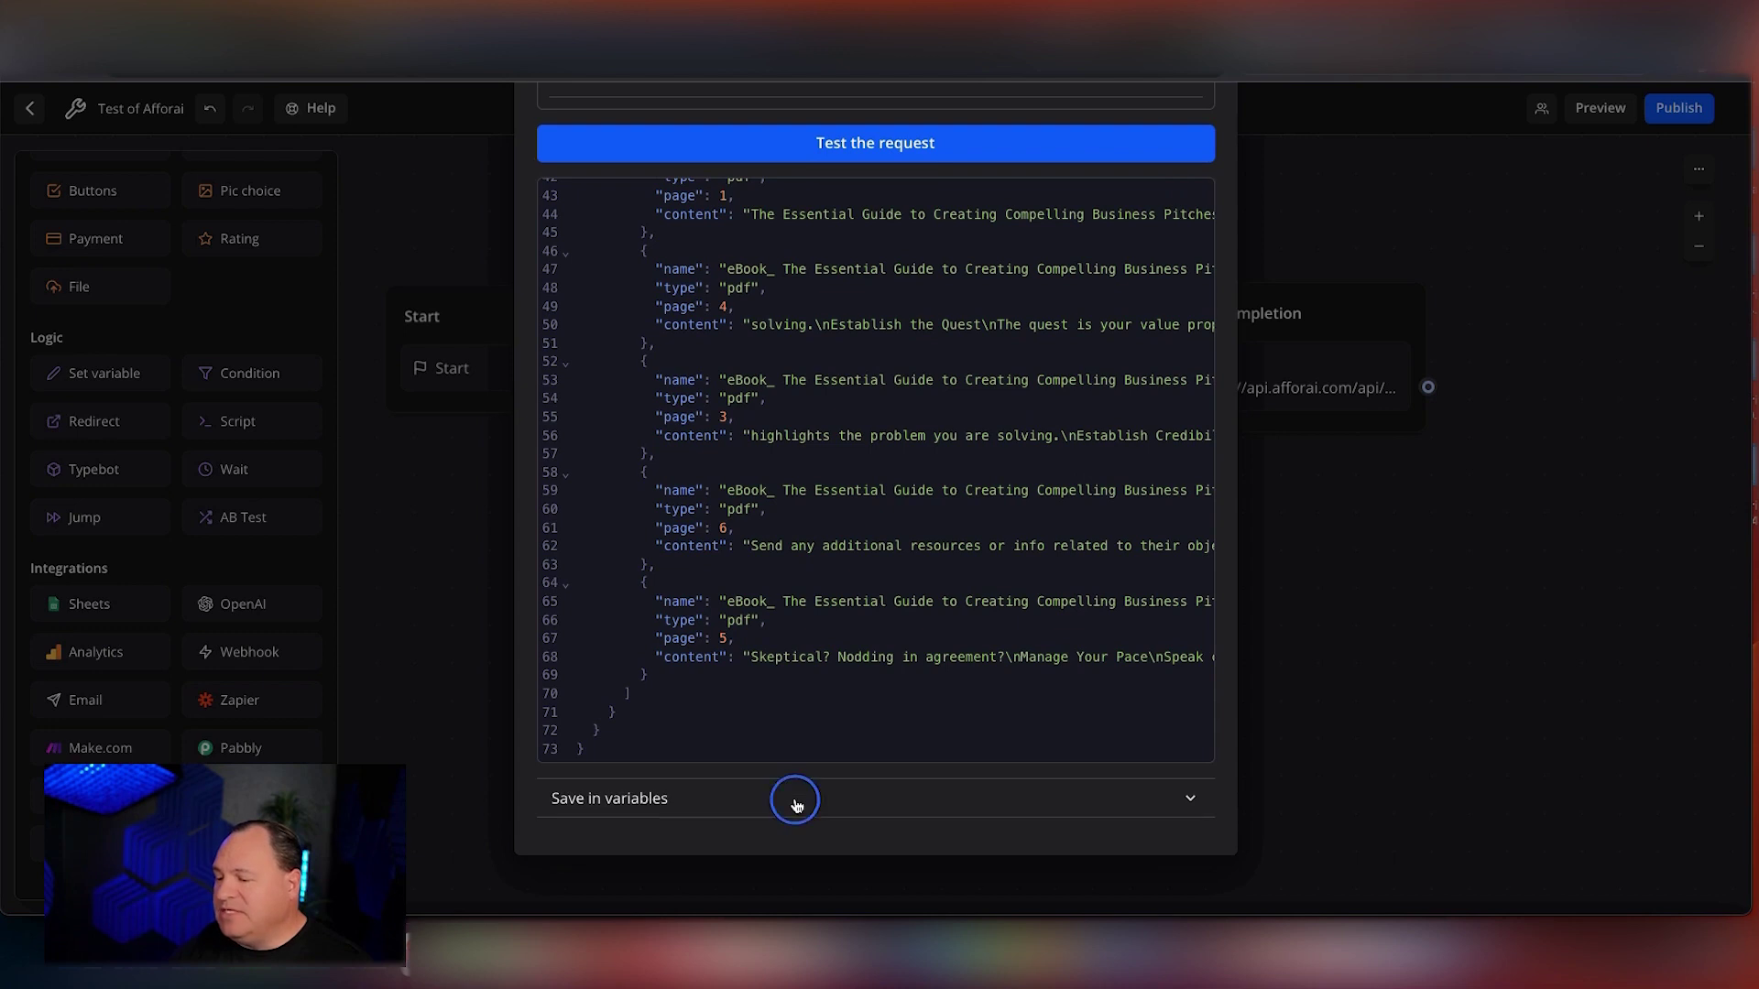
{"action": "scroll", "coordinate": [811, 760], "scroll_direction": "down", "scroll_amount": 1}
{"action": "left_click", "coordinate": [854, 779]}
{"action": "scroll", "coordinate": [856, 765], "scroll_direction": "down", "scroll_amount": 2}
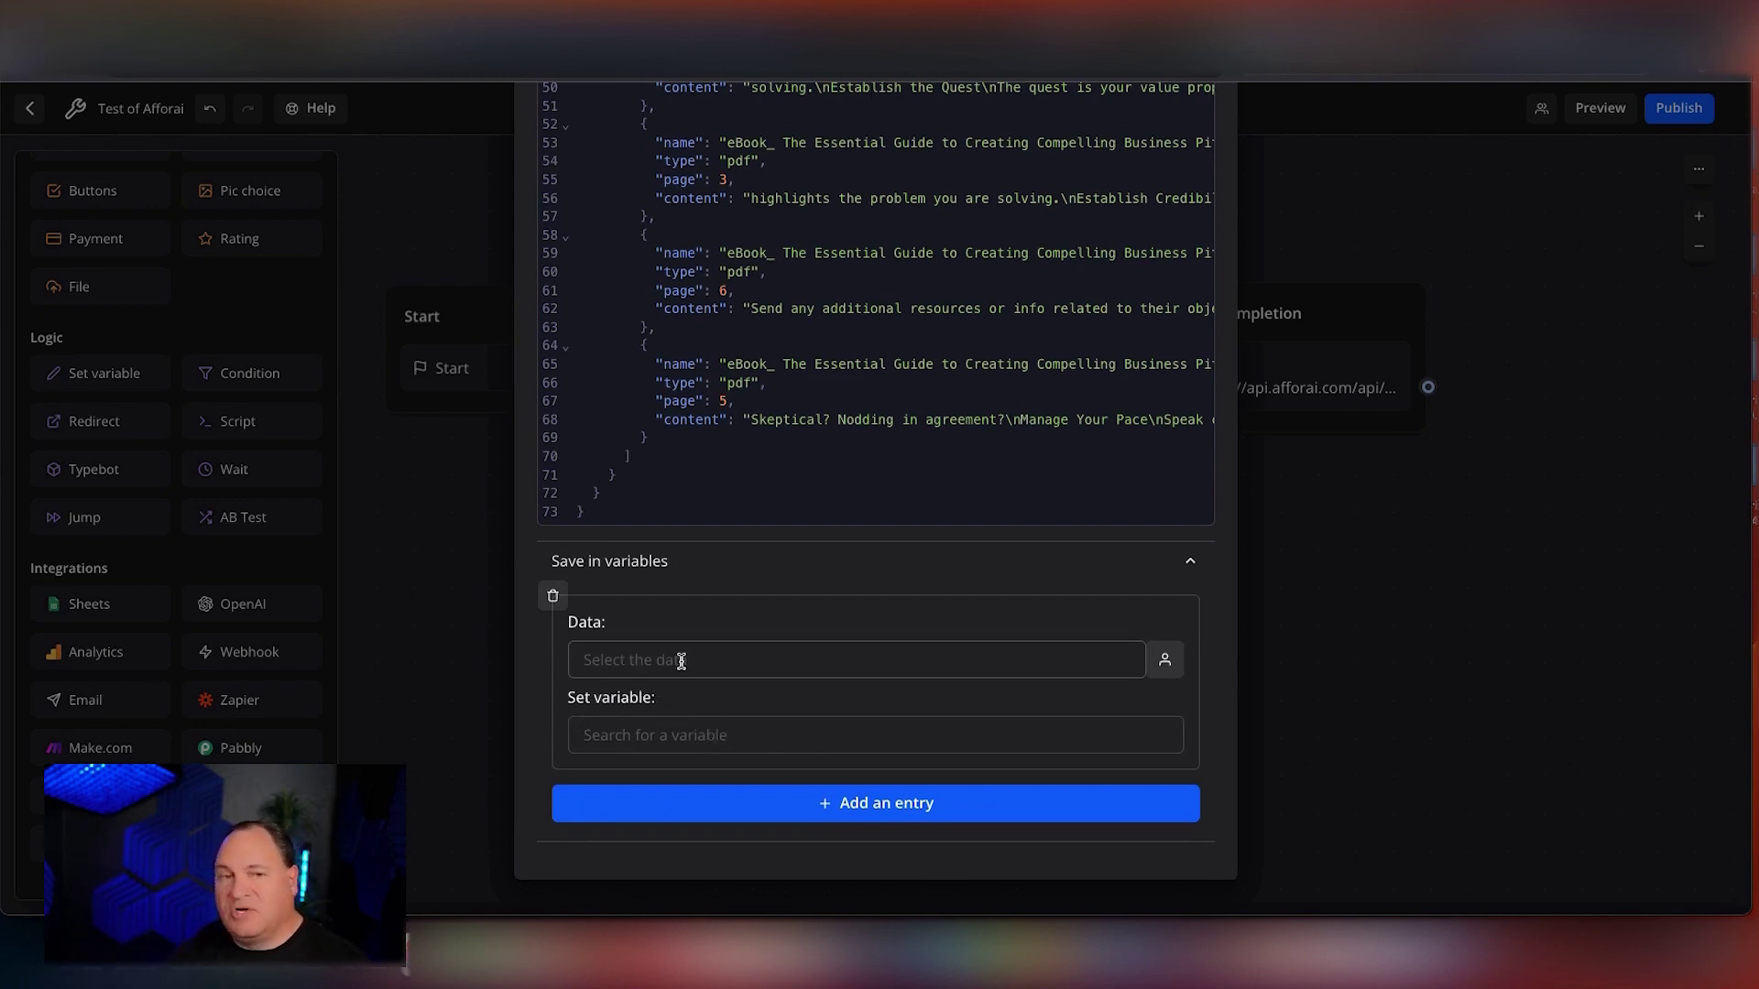
{"action": "left_click", "coordinate": [732, 660]}
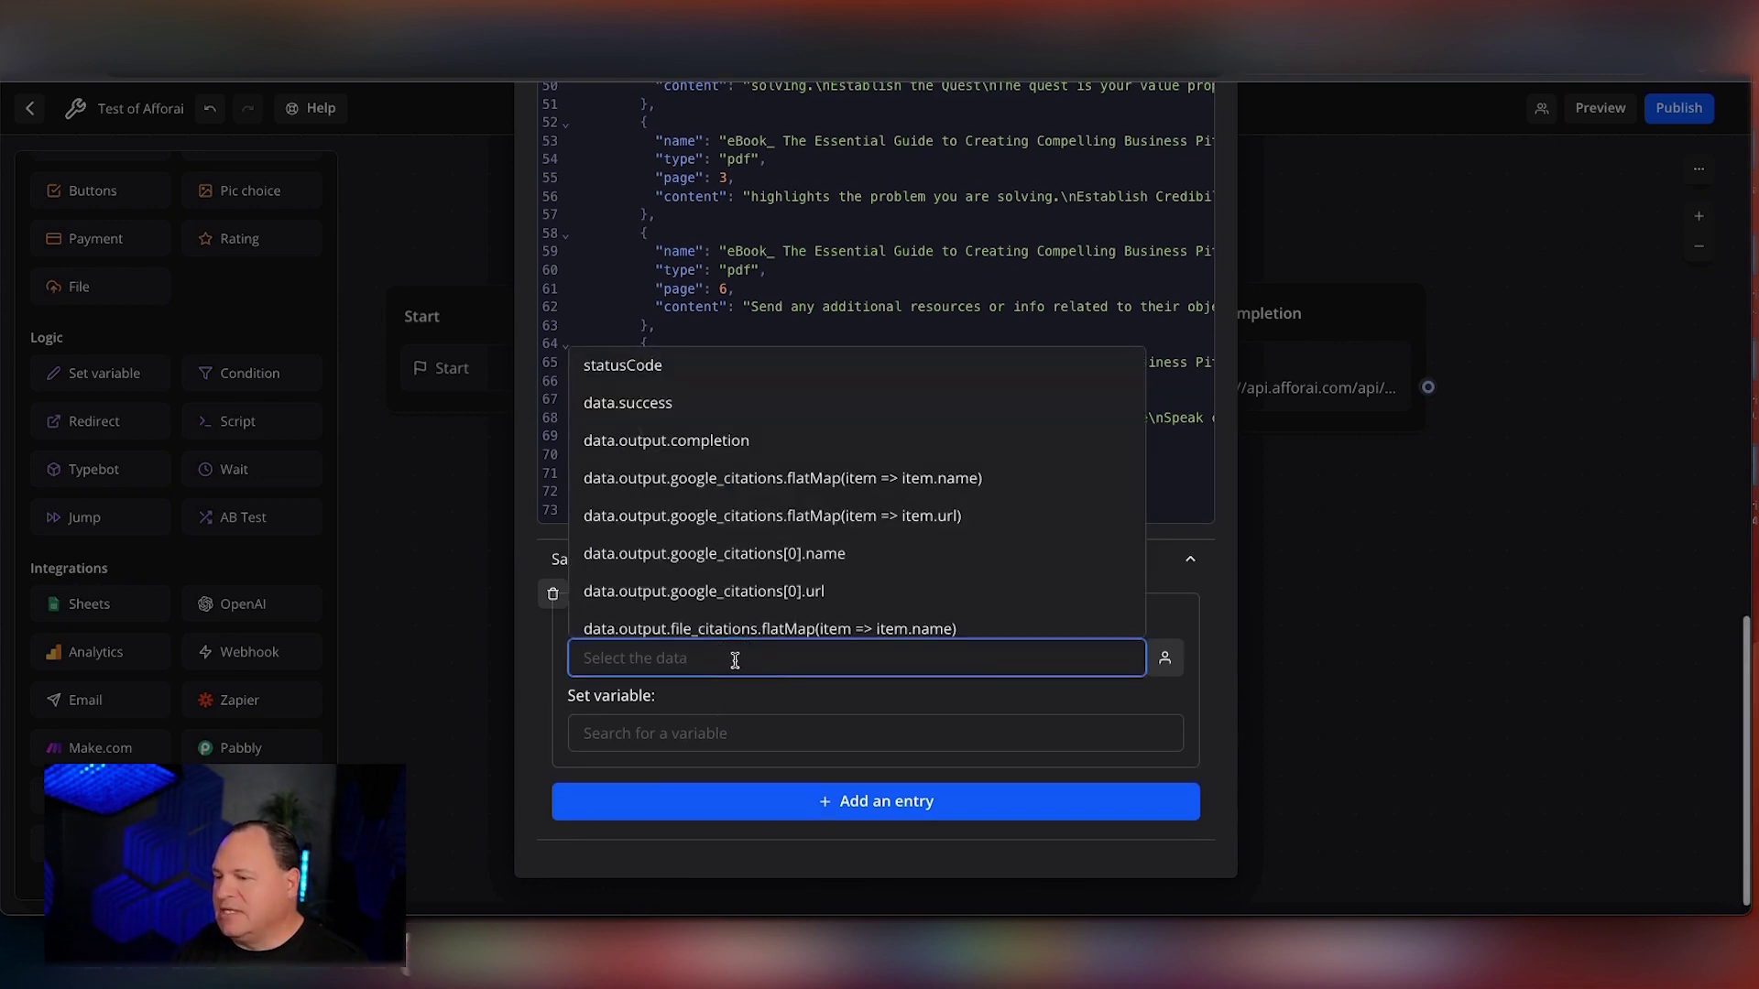
{"action": "left_click", "coordinate": [696, 443]}
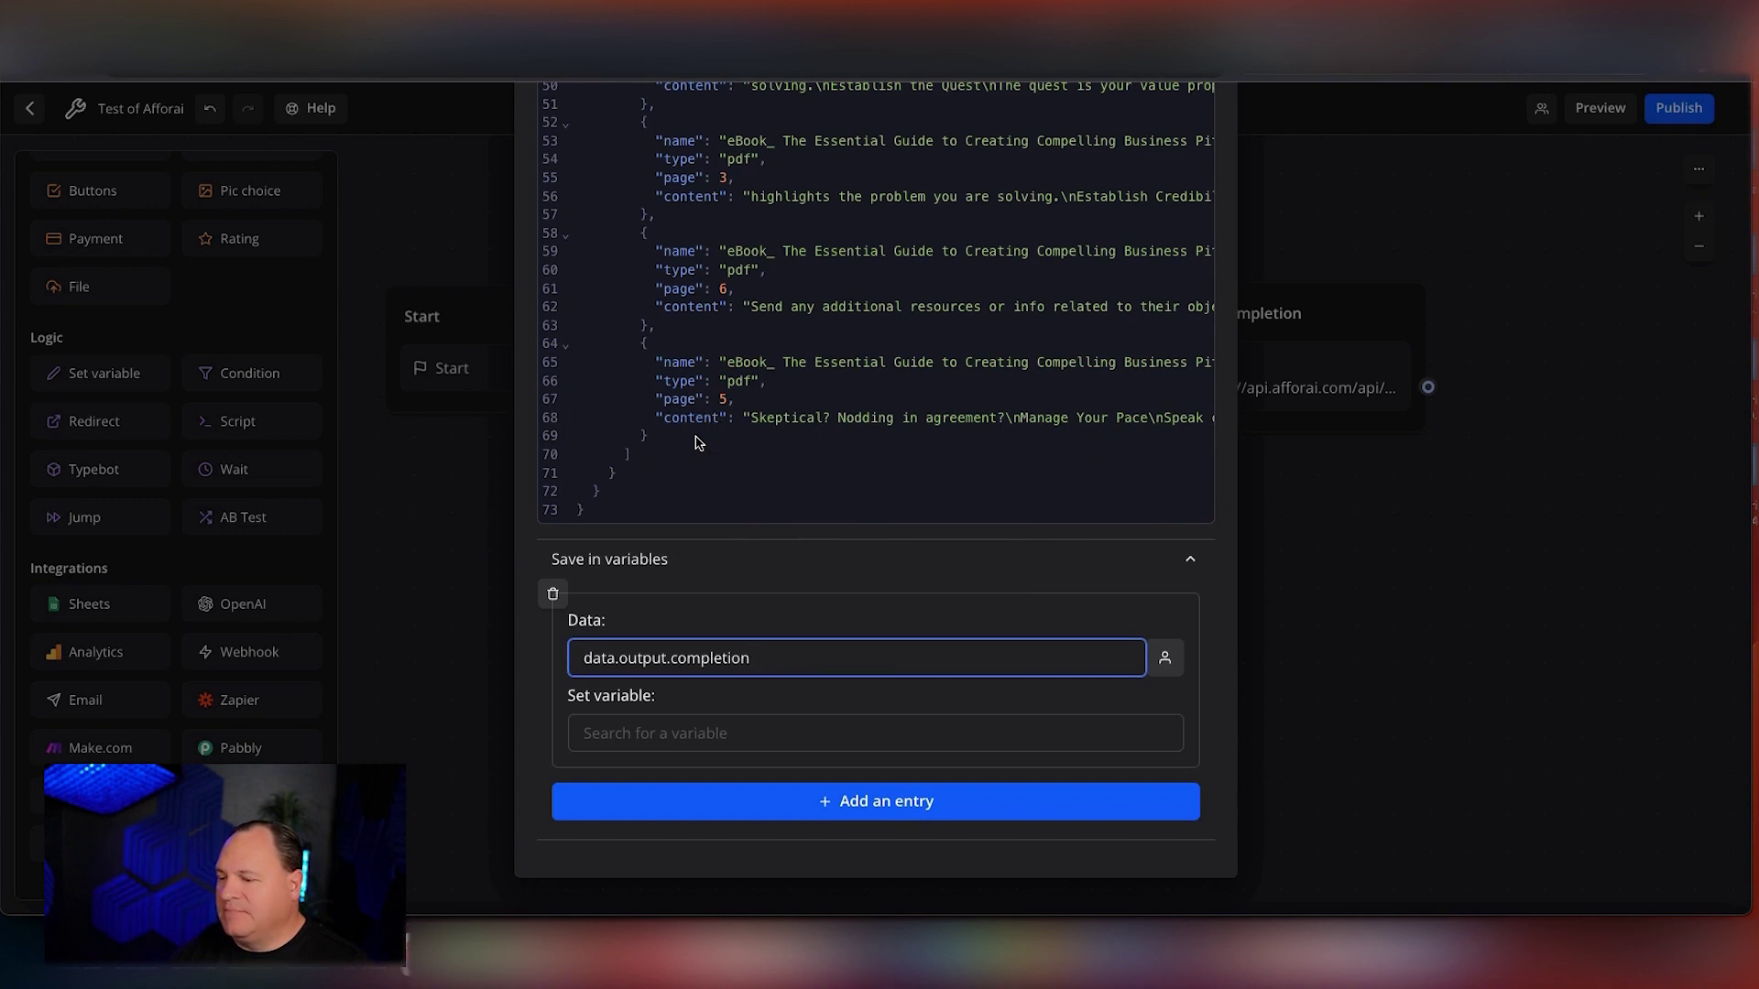
Create a variable named "assistant answer" to store the completion data and close the webhook settings
{"action": "scroll", "coordinate": [697, 443], "scroll_direction": "up", "scroll_amount": 10}
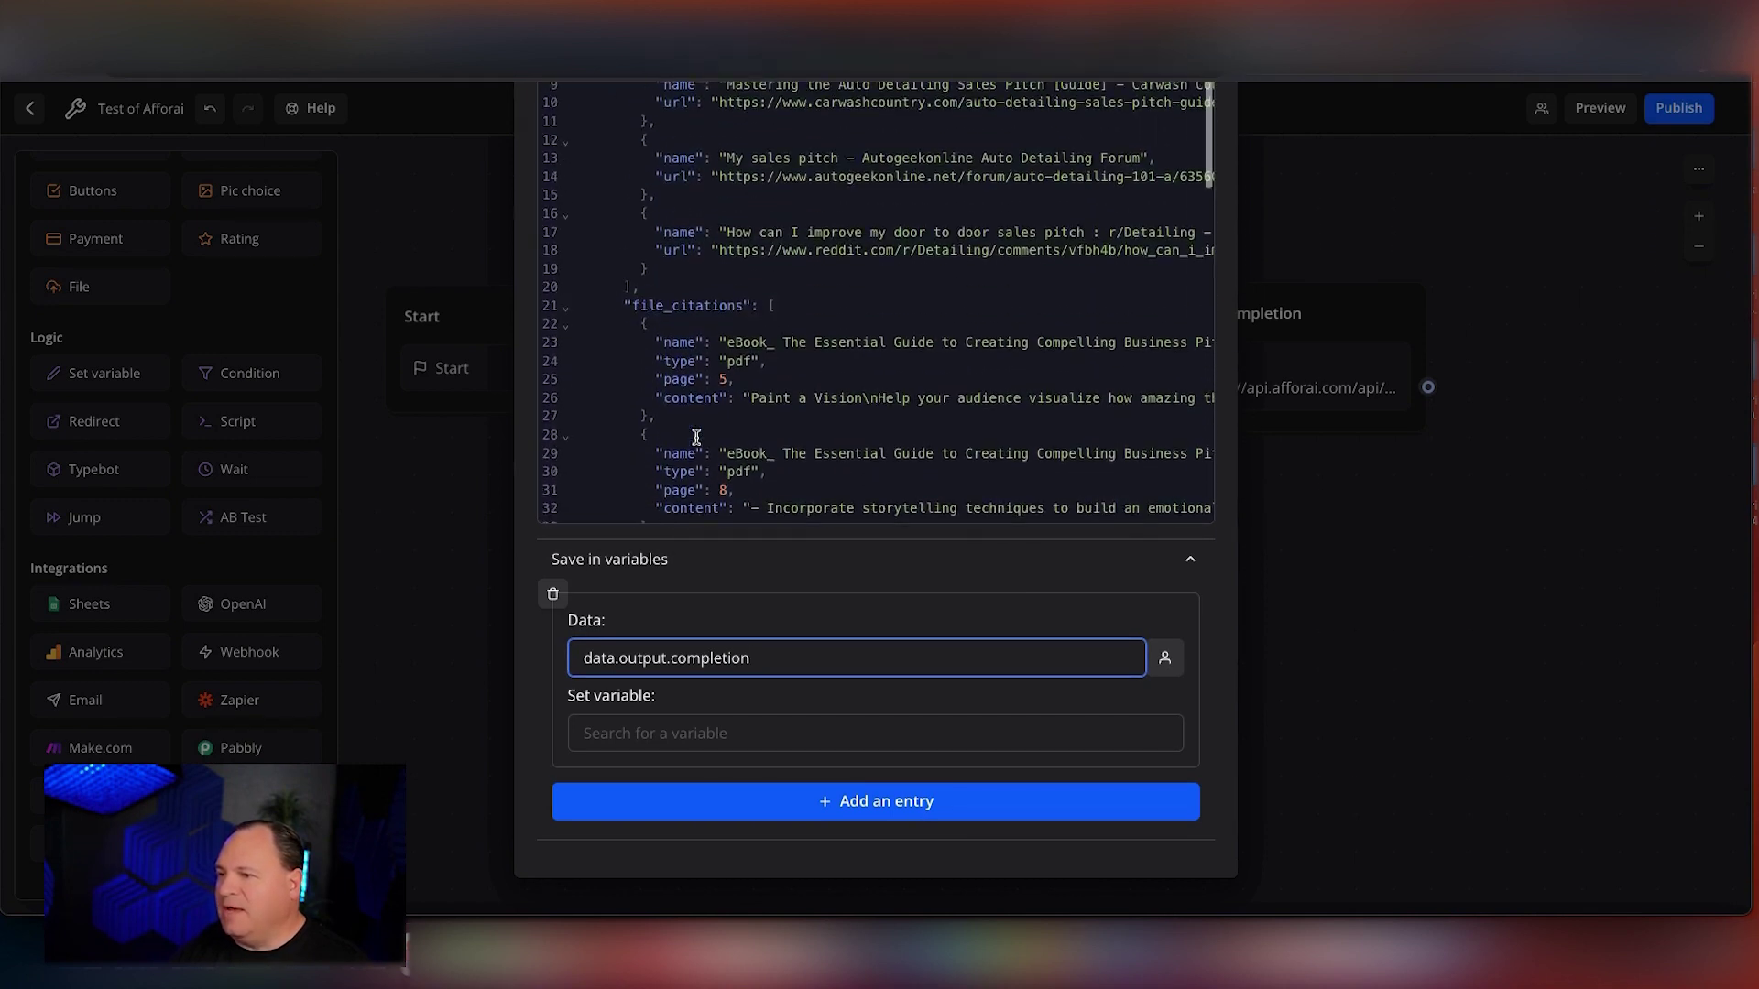
{"action": "scroll", "coordinate": [696, 442], "scroll_direction": "up", "scroll_amount": 5}
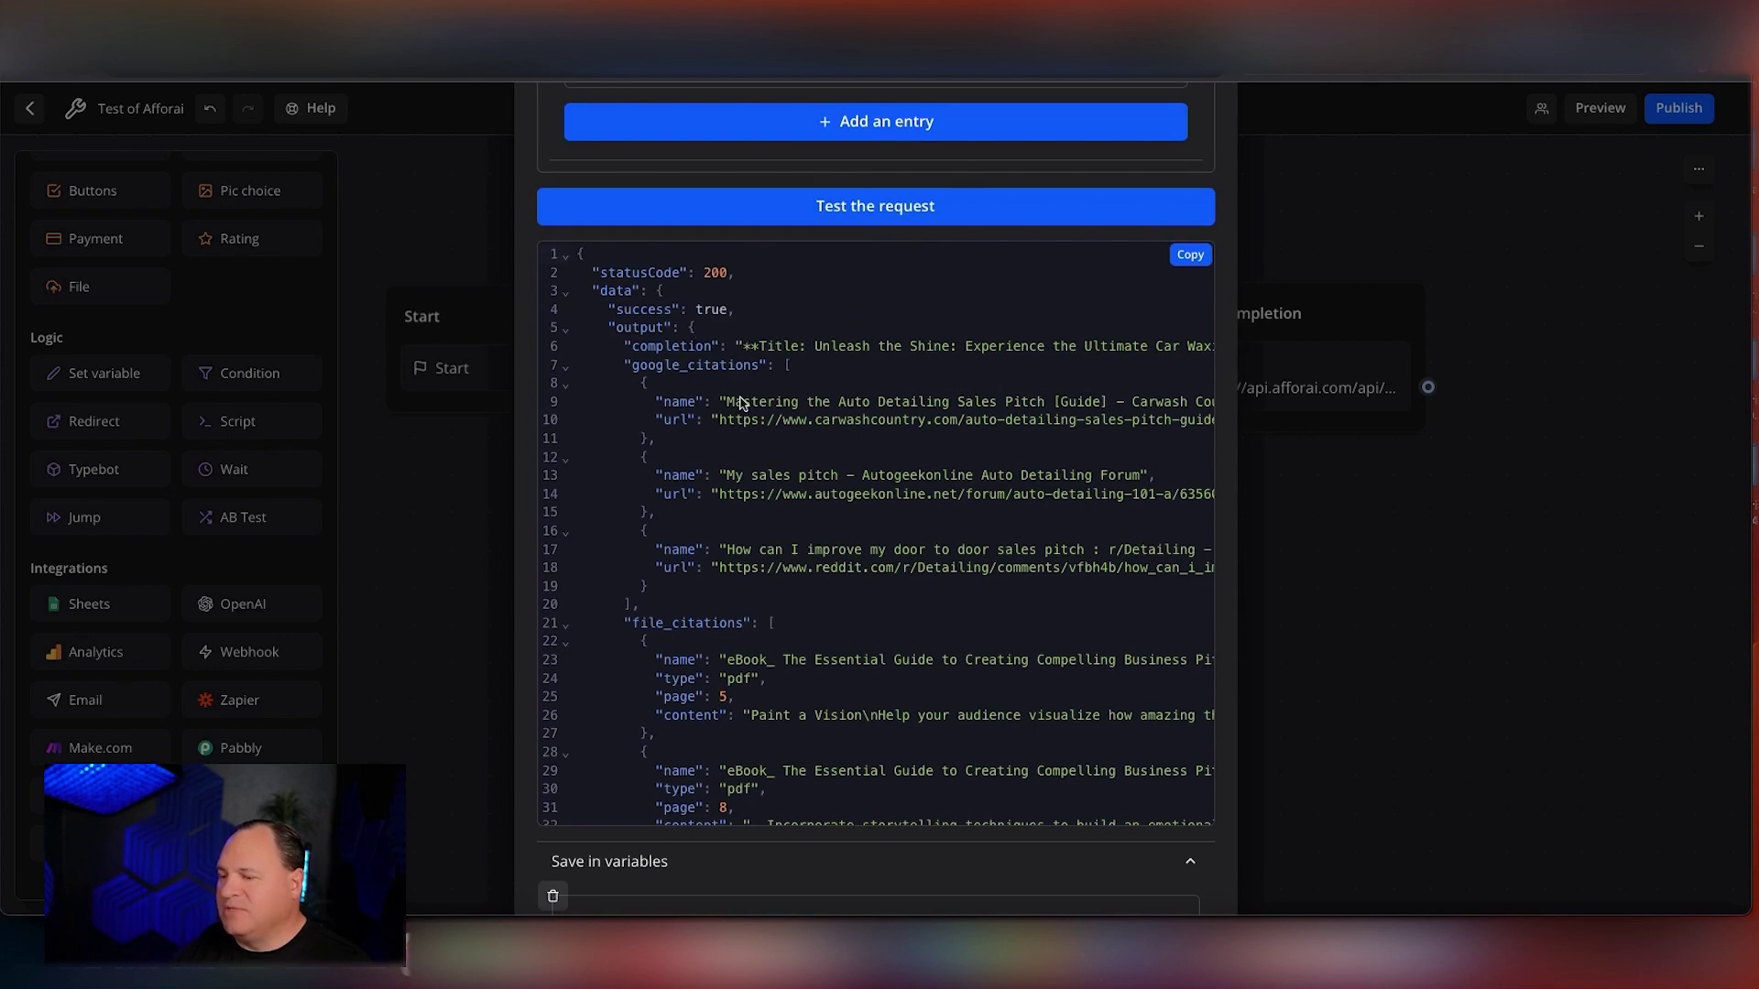
{"action": "scroll", "coordinate": [735, 489], "scroll_direction": "down", "scroll_amount": 10}
{"action": "scroll", "coordinate": [727, 871], "scroll_direction": "down", "scroll_amount": 4}
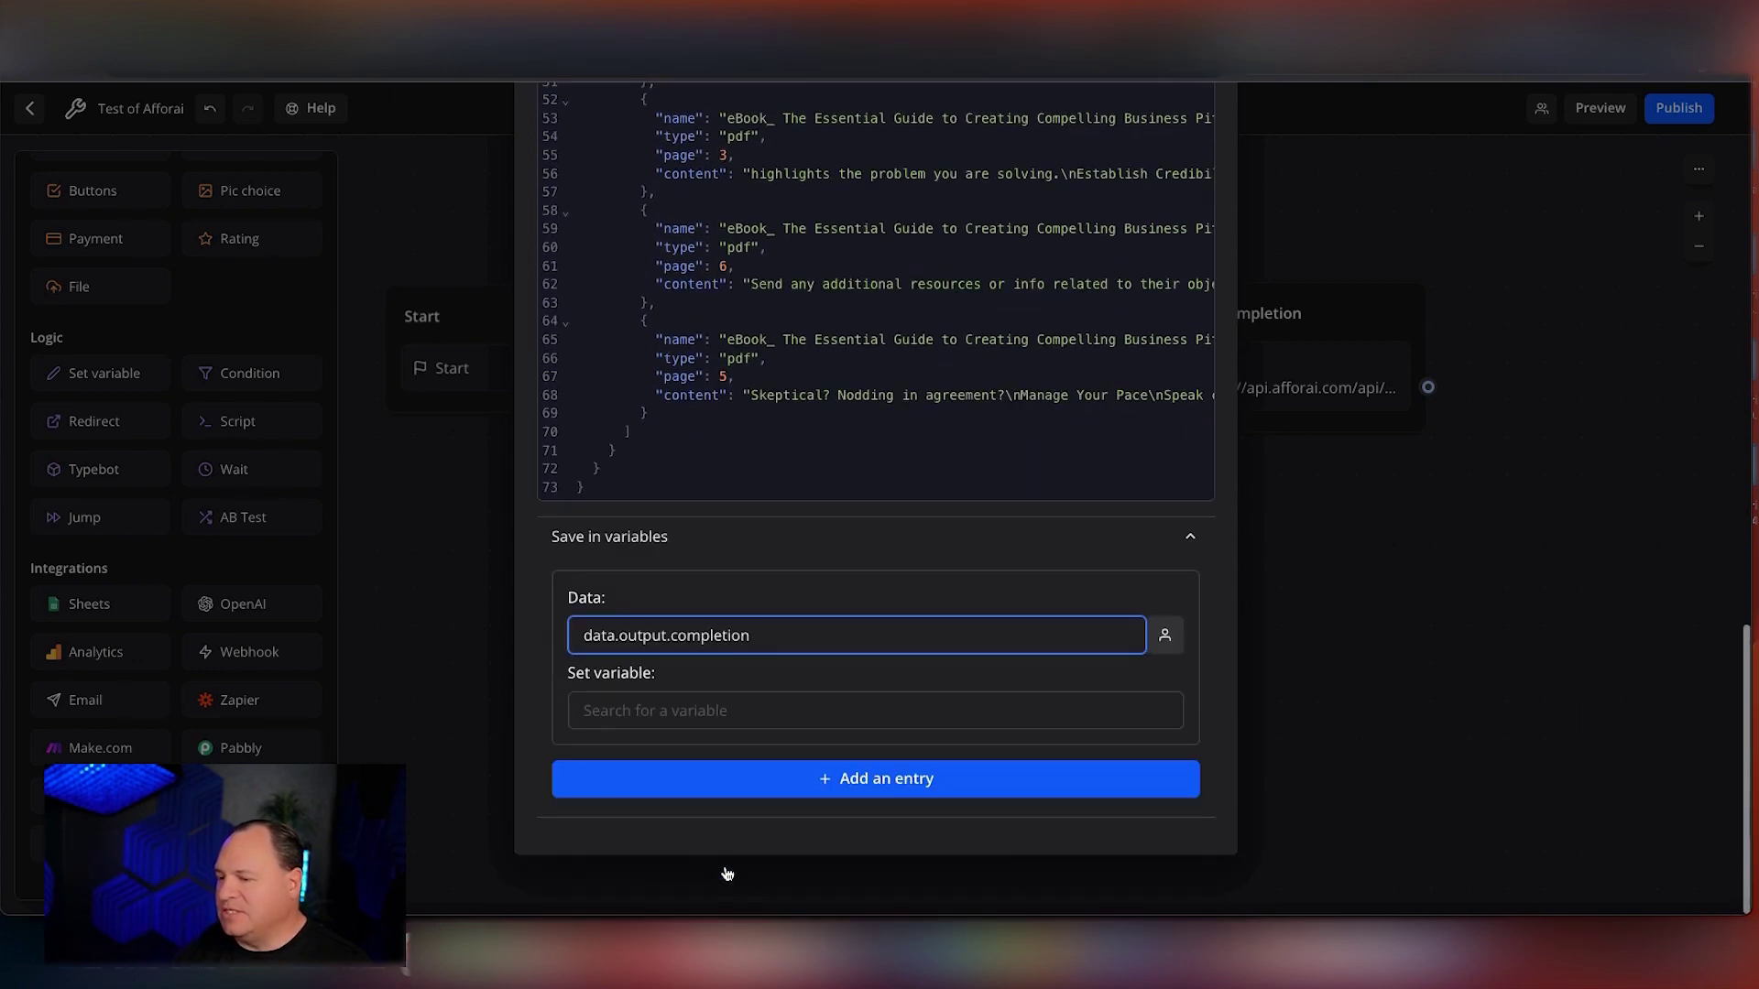
{"action": "left_click", "coordinate": [643, 710]}
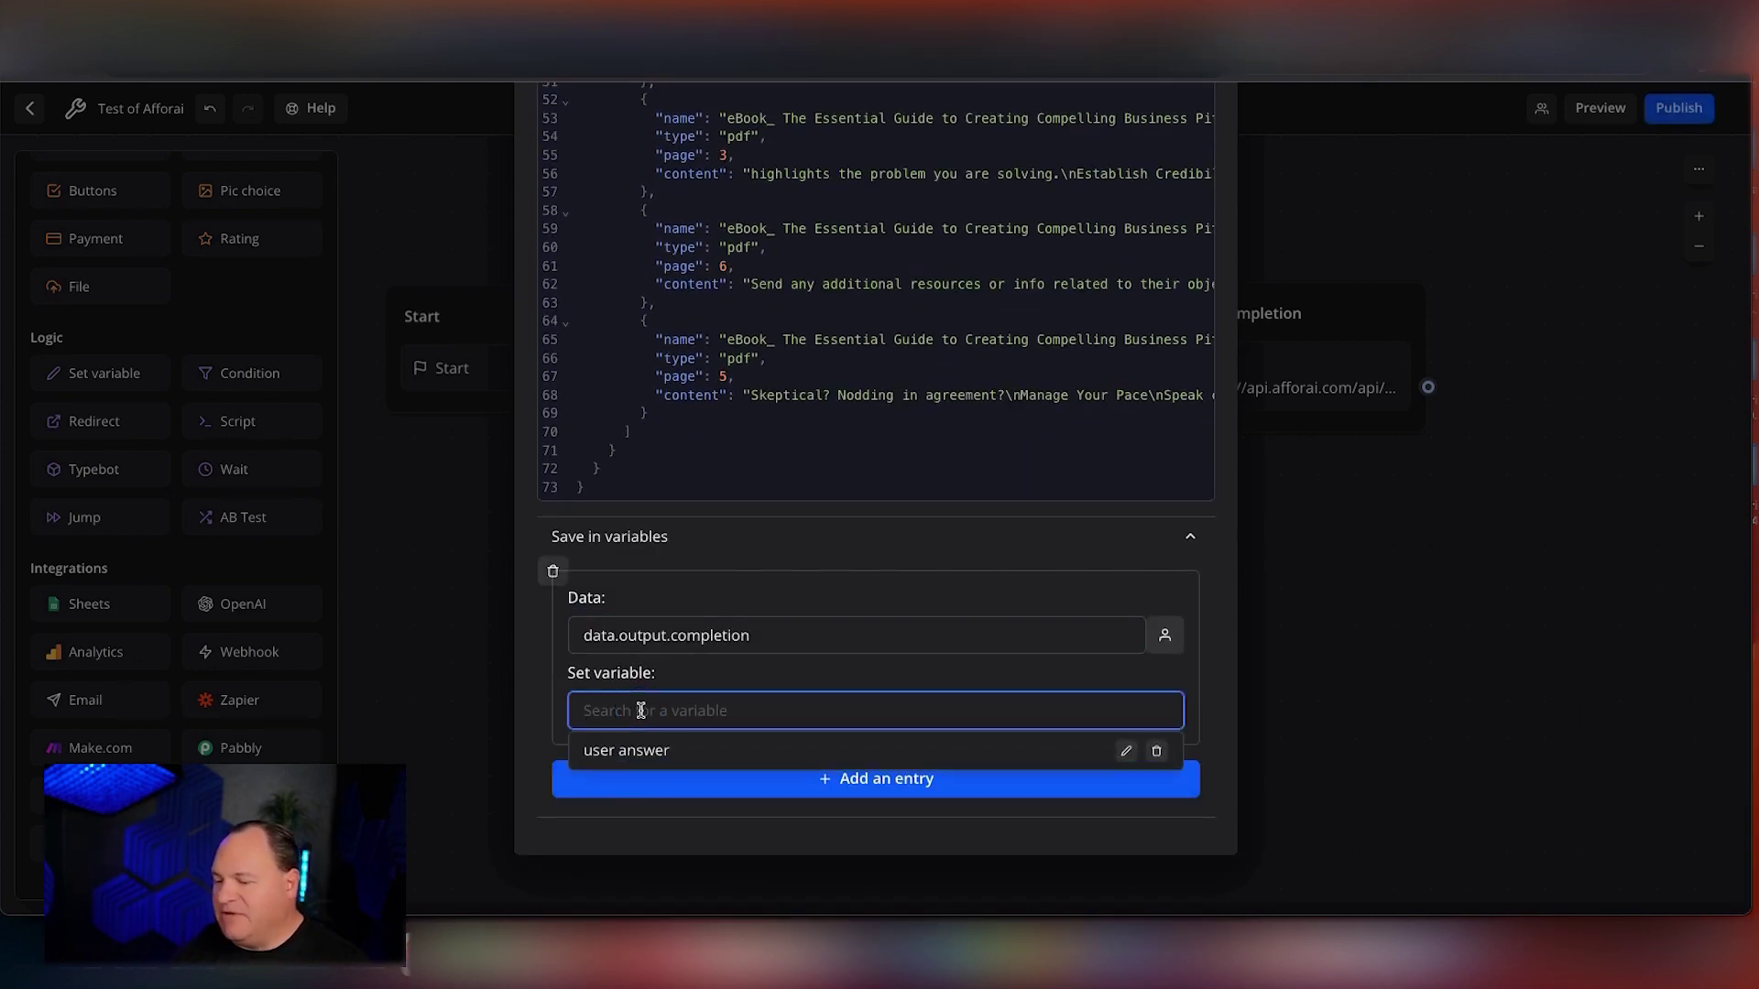
{"action": "type", "text": "assistant answer"}
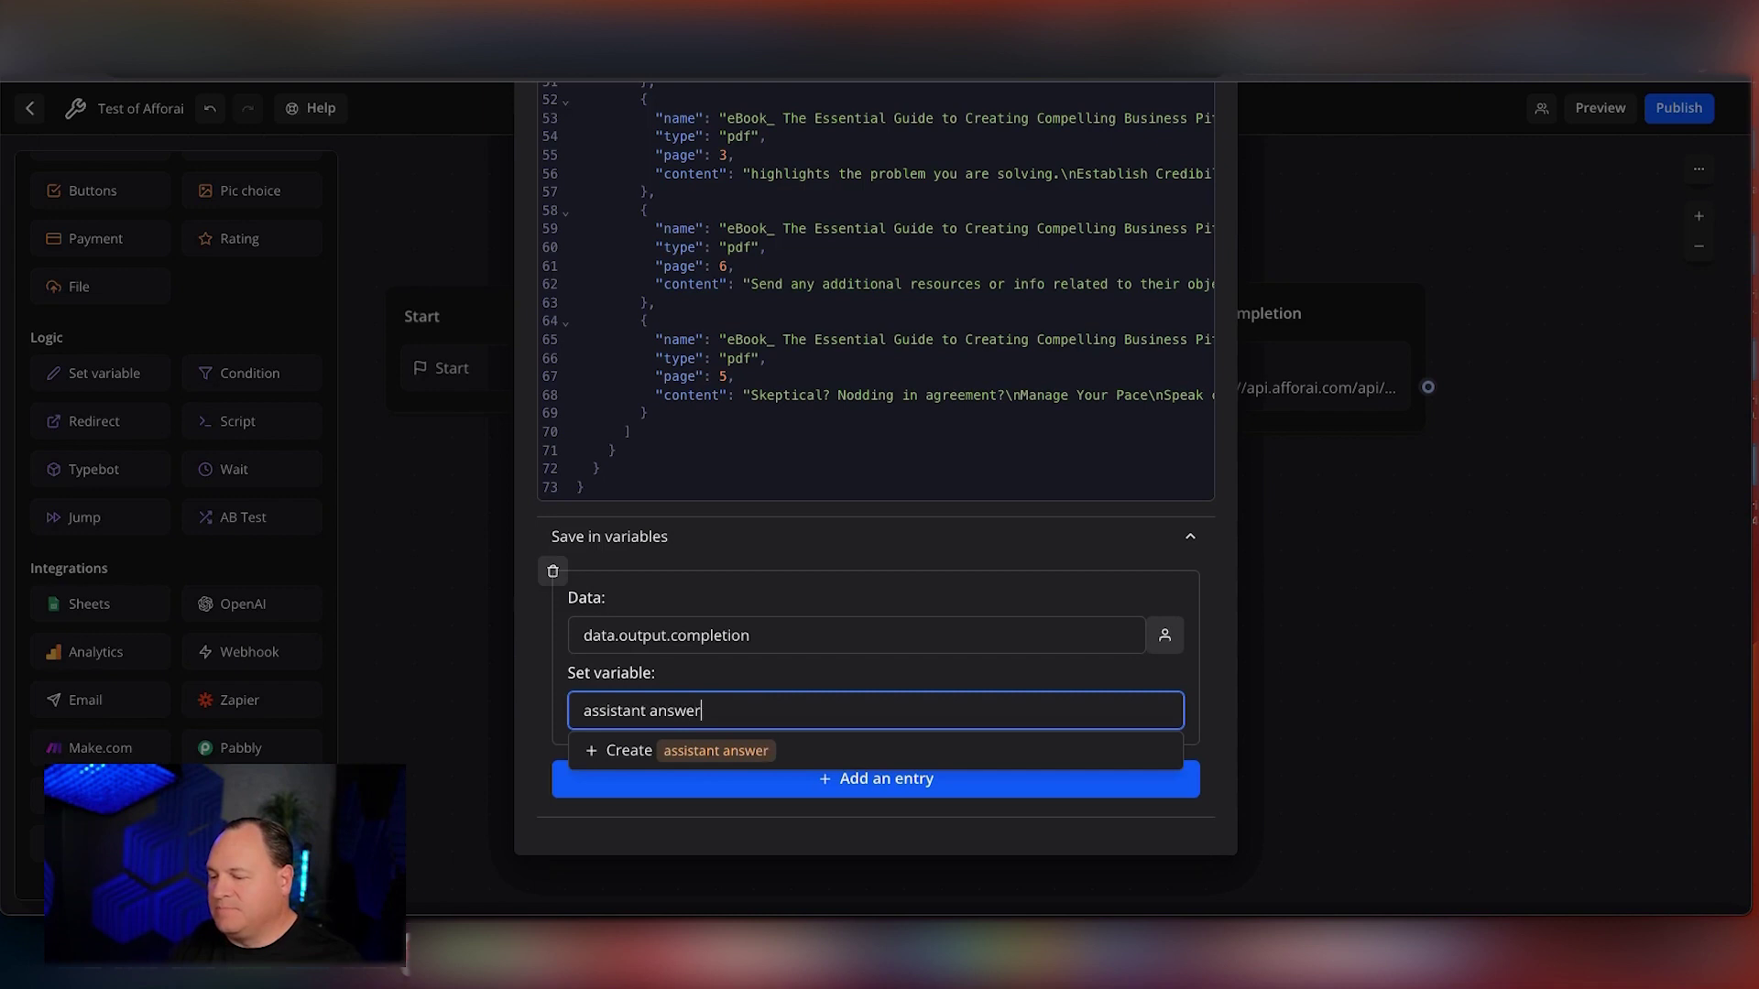
{"action": "left_click", "coordinate": [609, 749]}
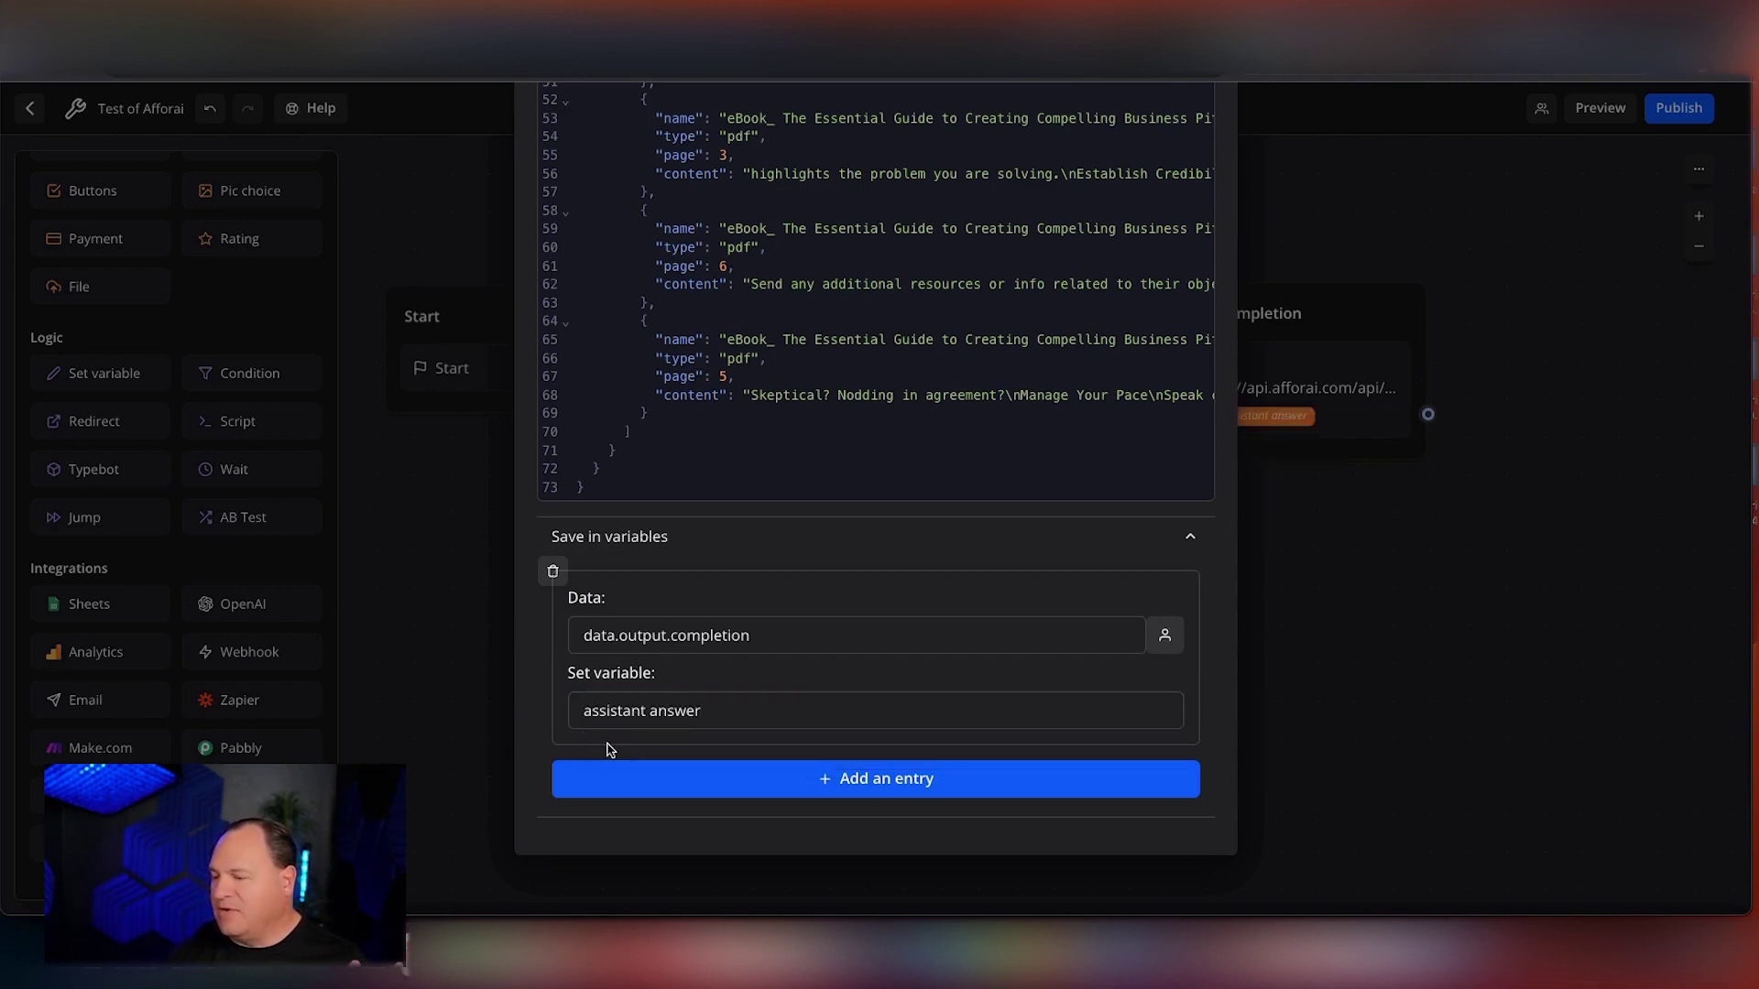
{"action": "left_click", "coordinate": [1291, 676]}
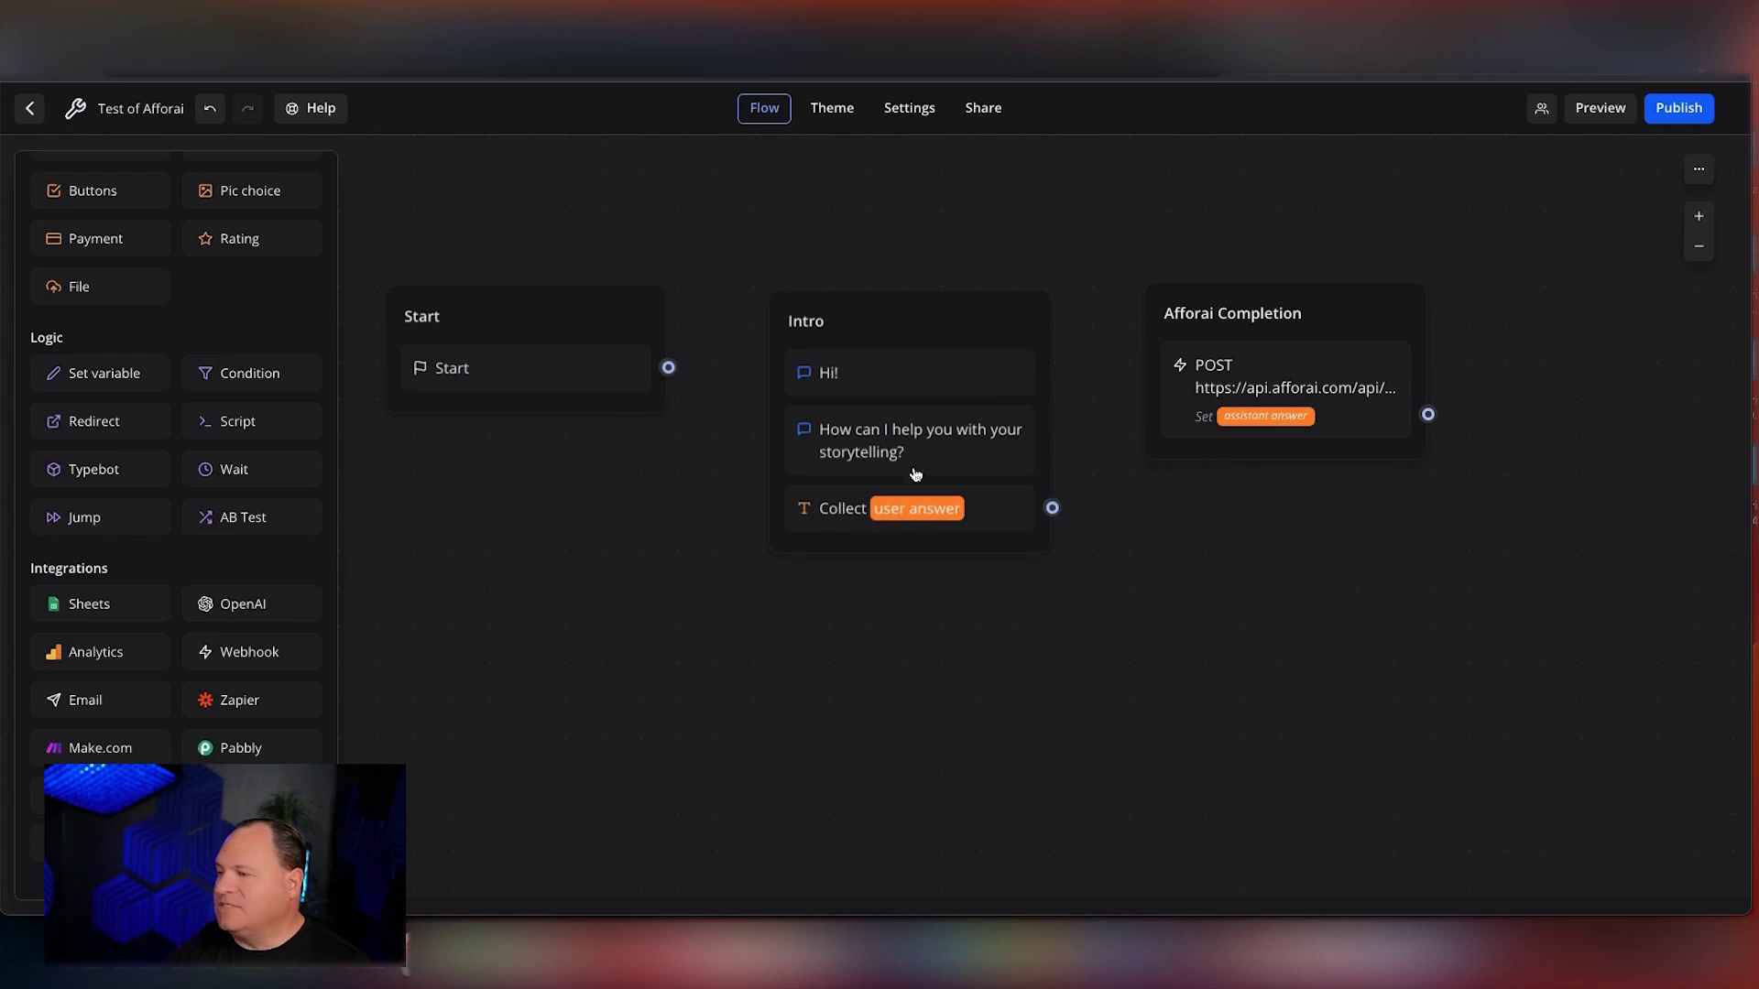
Add a text bubble showing the assistant answer variable below the webhook in the Afforai Completion group
{"action": "scroll", "coordinate": [83, 429], "scroll_direction": "up", "scroll_amount": 5}
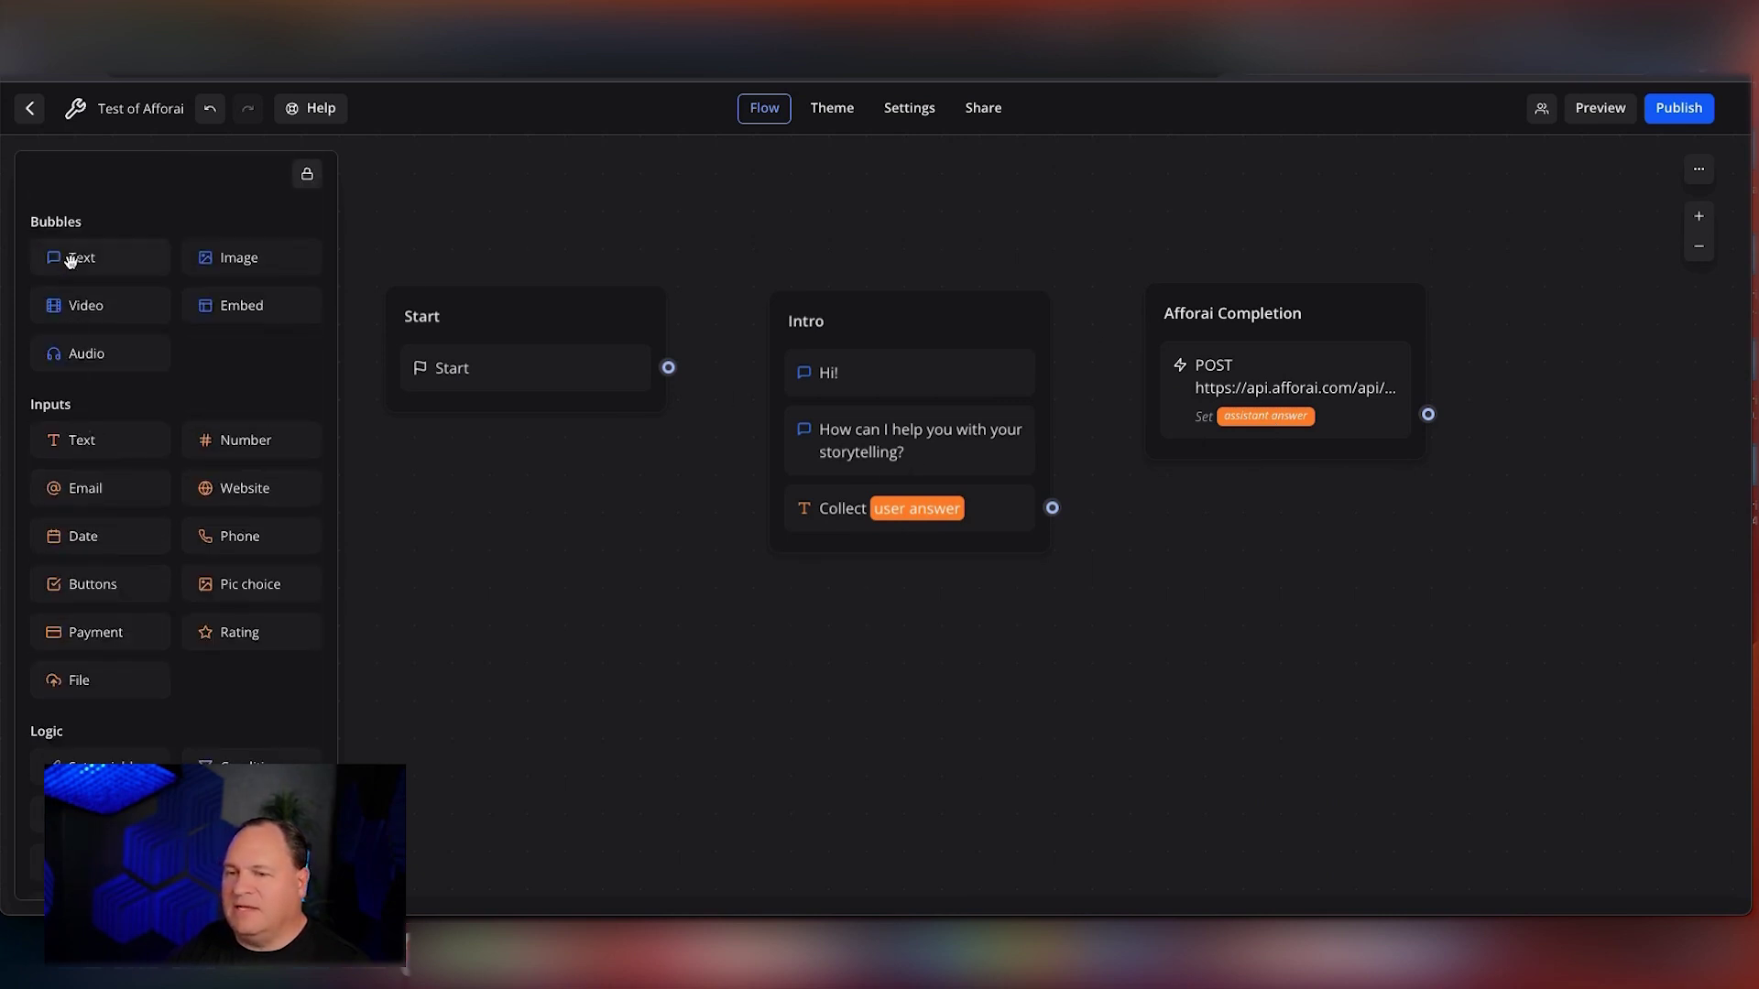
{"action": "left_click_drag", "start_coordinate": [69, 261], "coordinate": [1220, 475]}
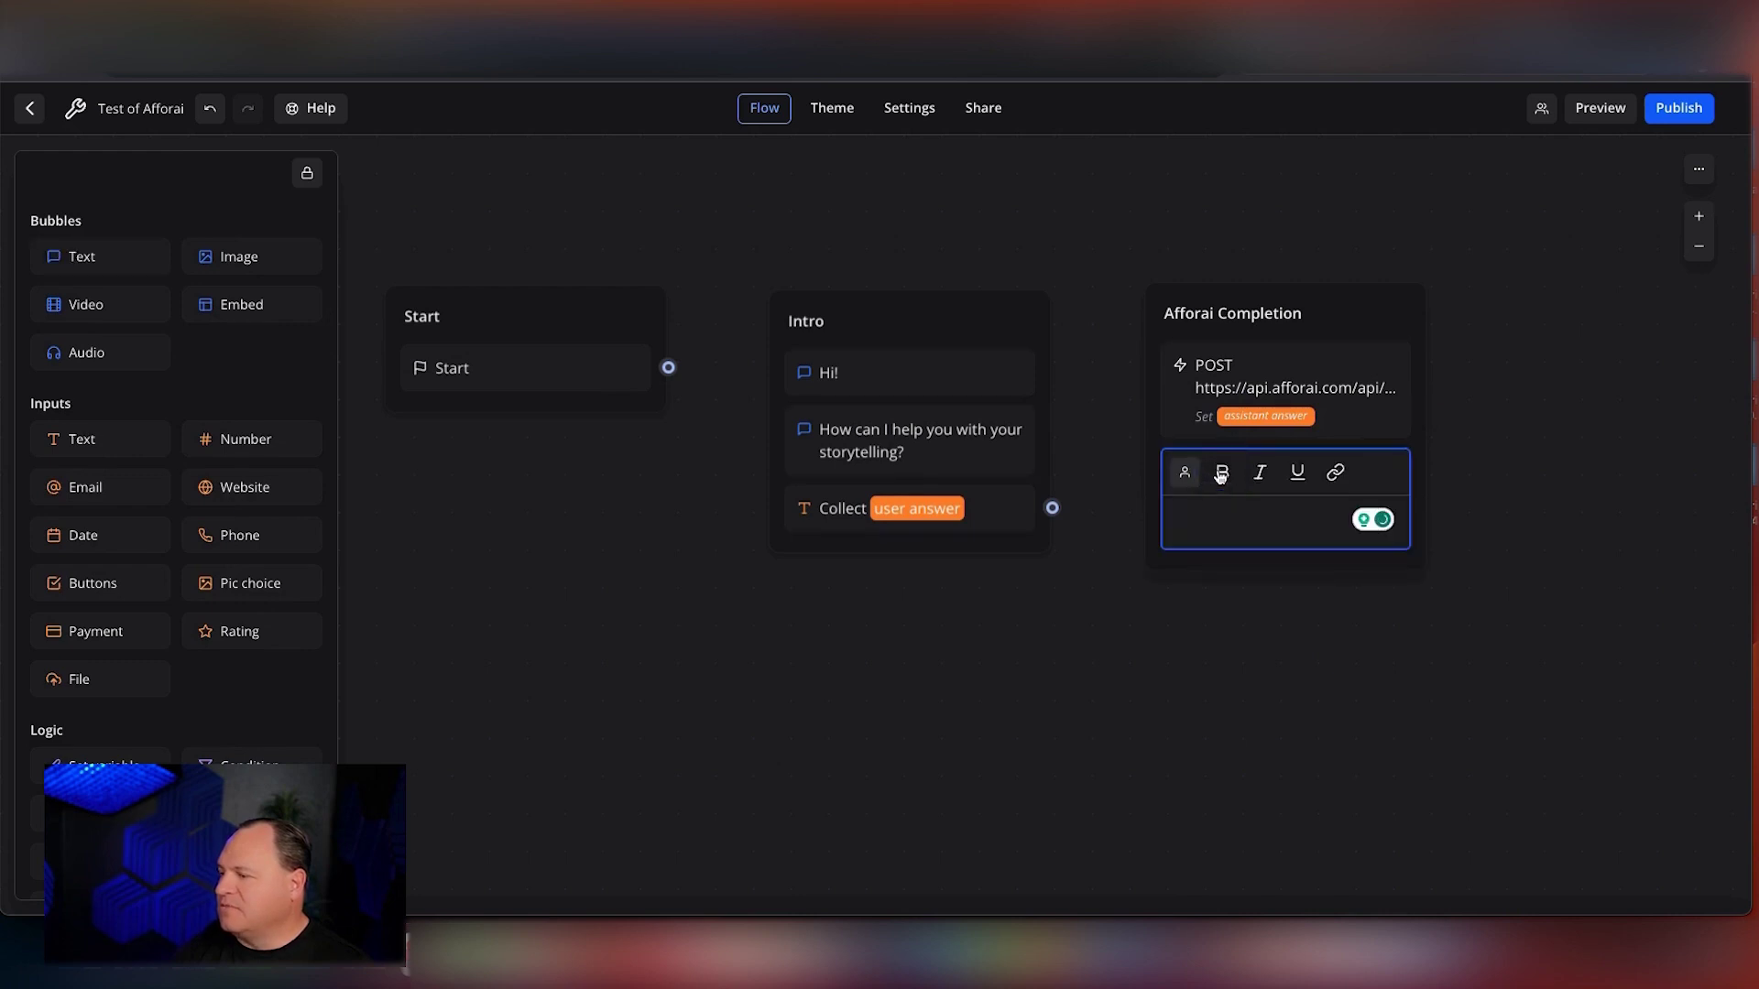
{"action": "left_click", "coordinate": [1185, 472]}
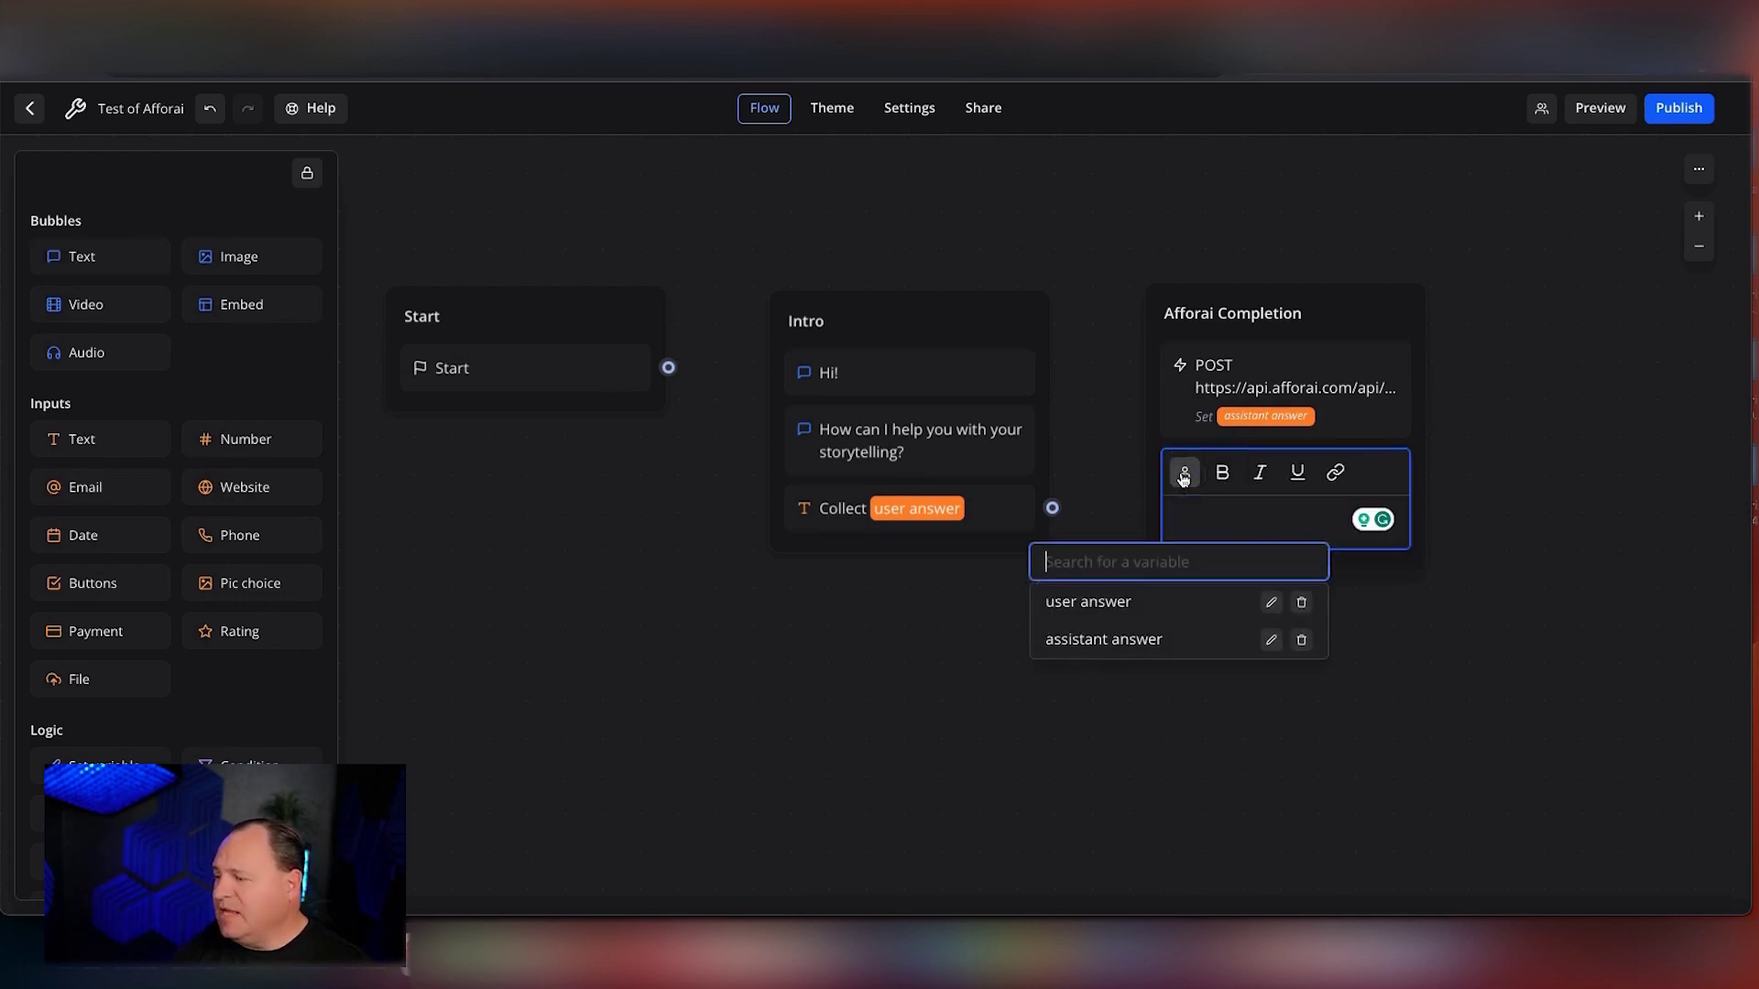
{"action": "left_click", "coordinate": [1104, 641]}
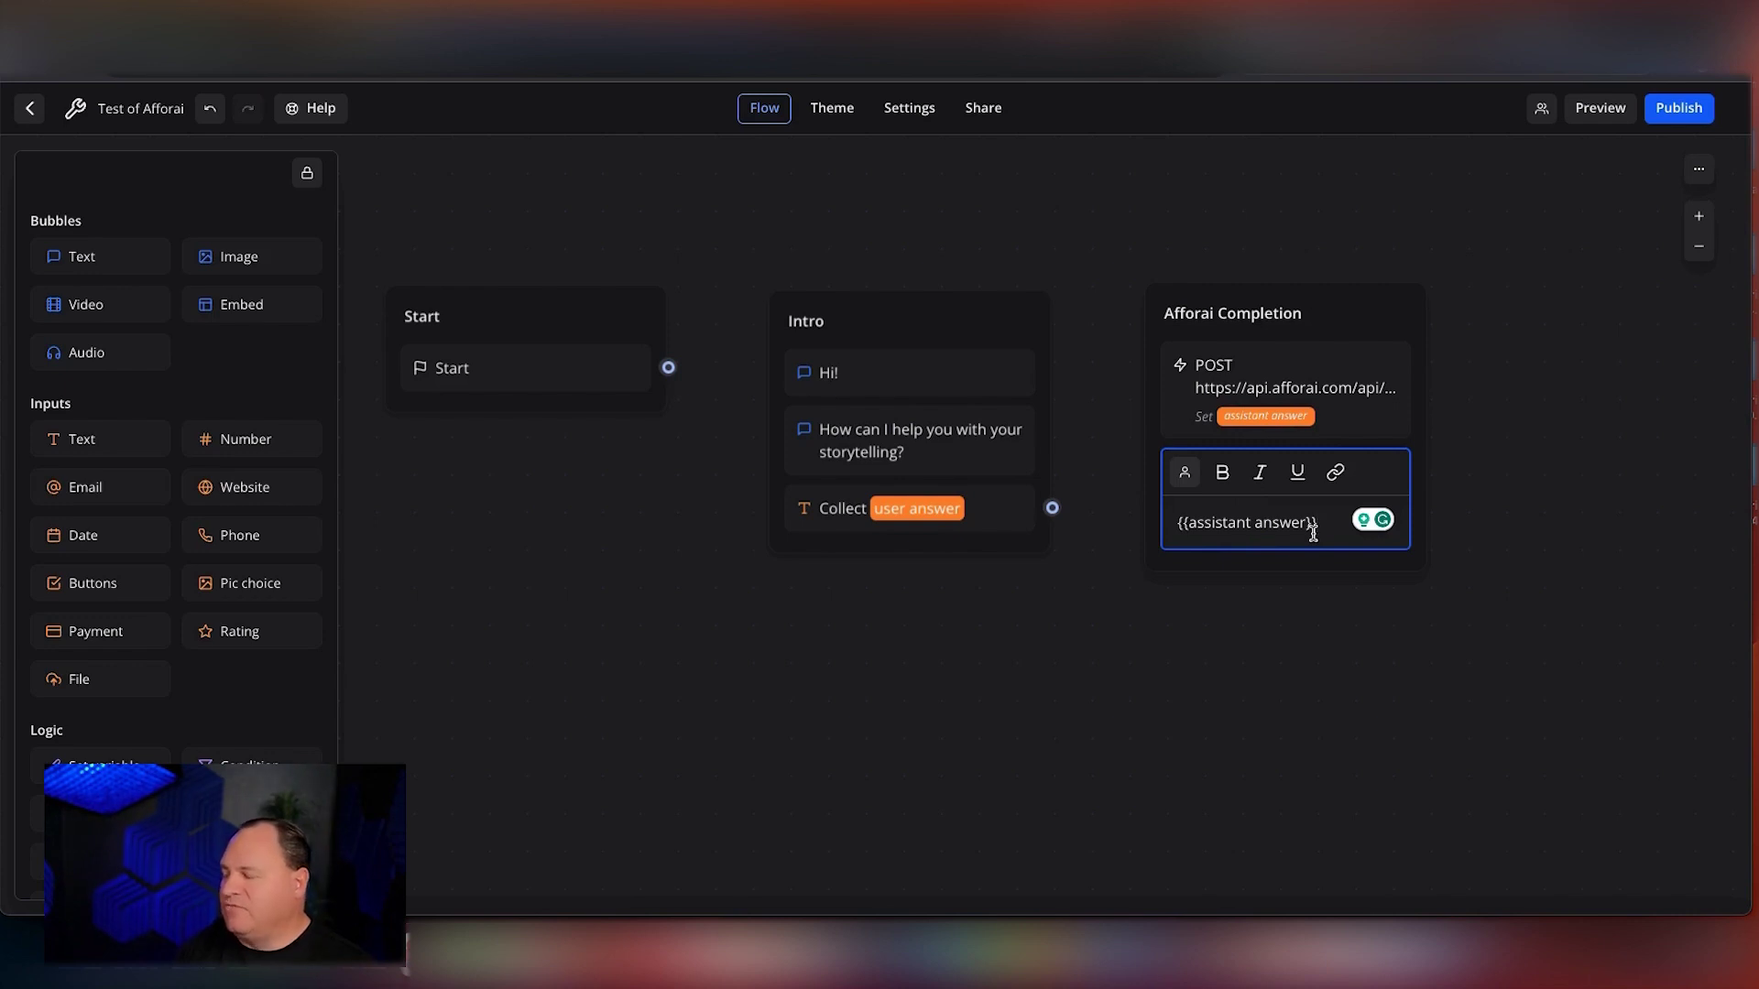
{"action": "left_click", "coordinate": [1209, 612]}
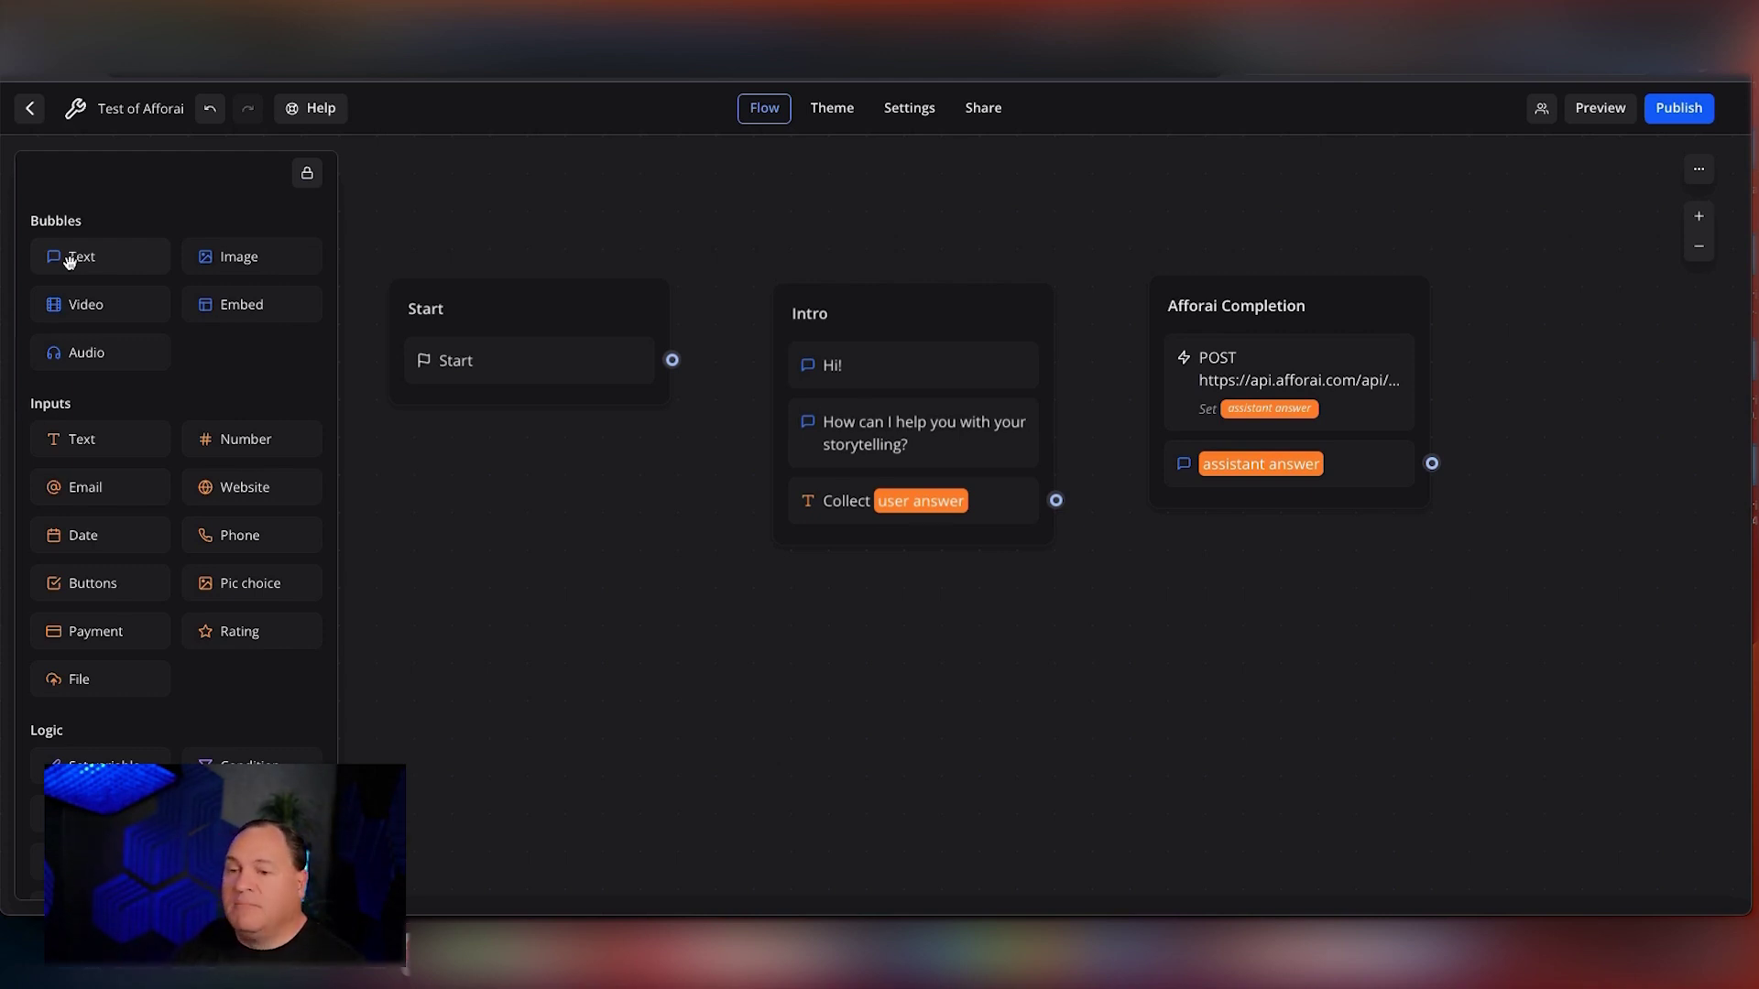
Add a second text bubble reading "How can I help you with your storytelling?" to the end of the Afforai Completion group
{"action": "left_click_drag", "start_coordinate": [72, 259], "coordinate": [1230, 527]}
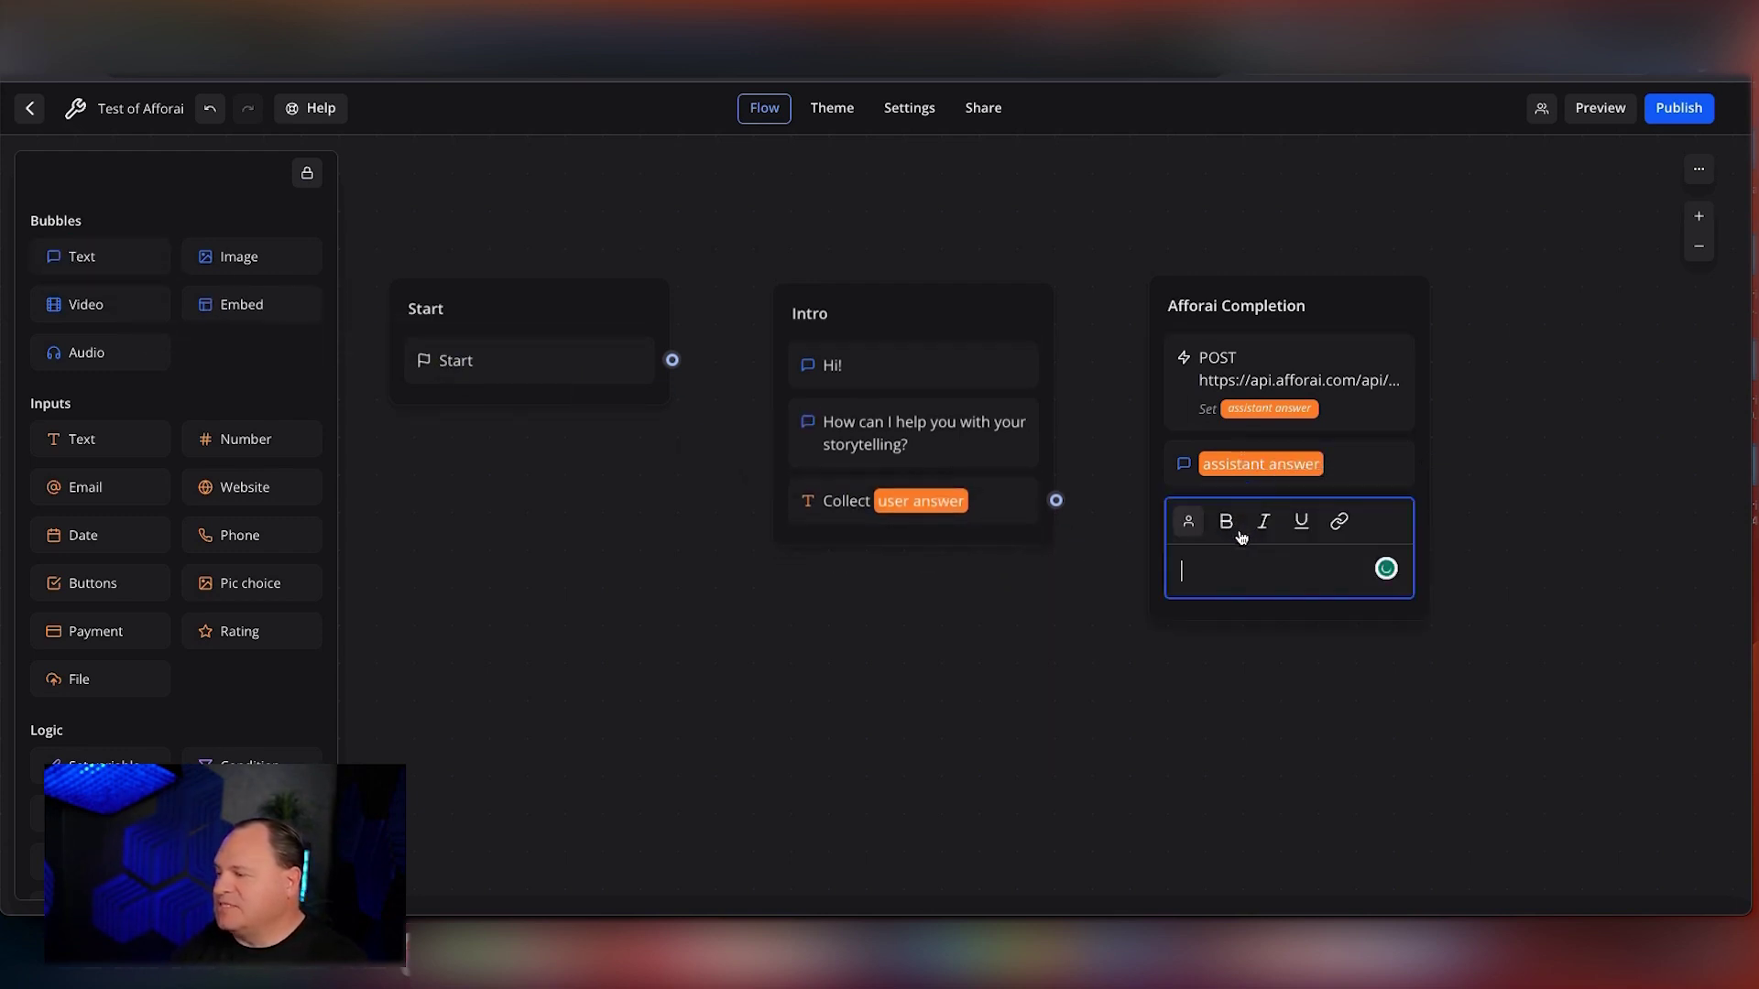
{"action": "type", "text": "How"}
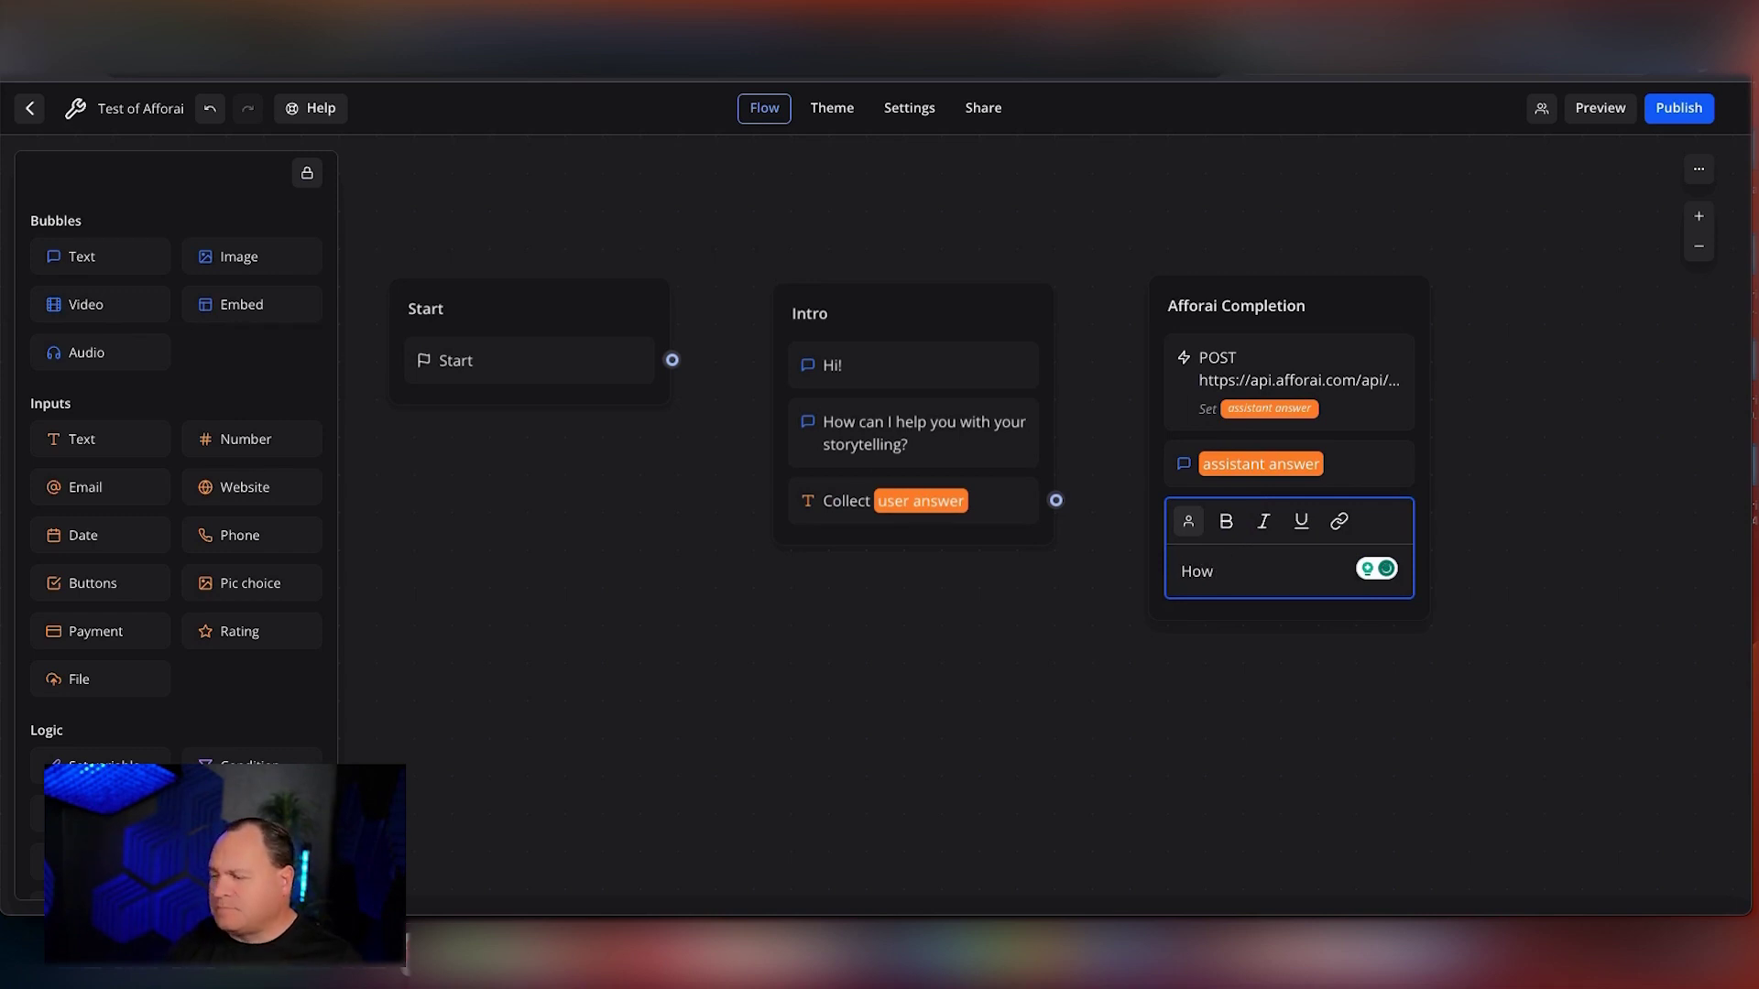
{"action": "type", "text": " can I h"}
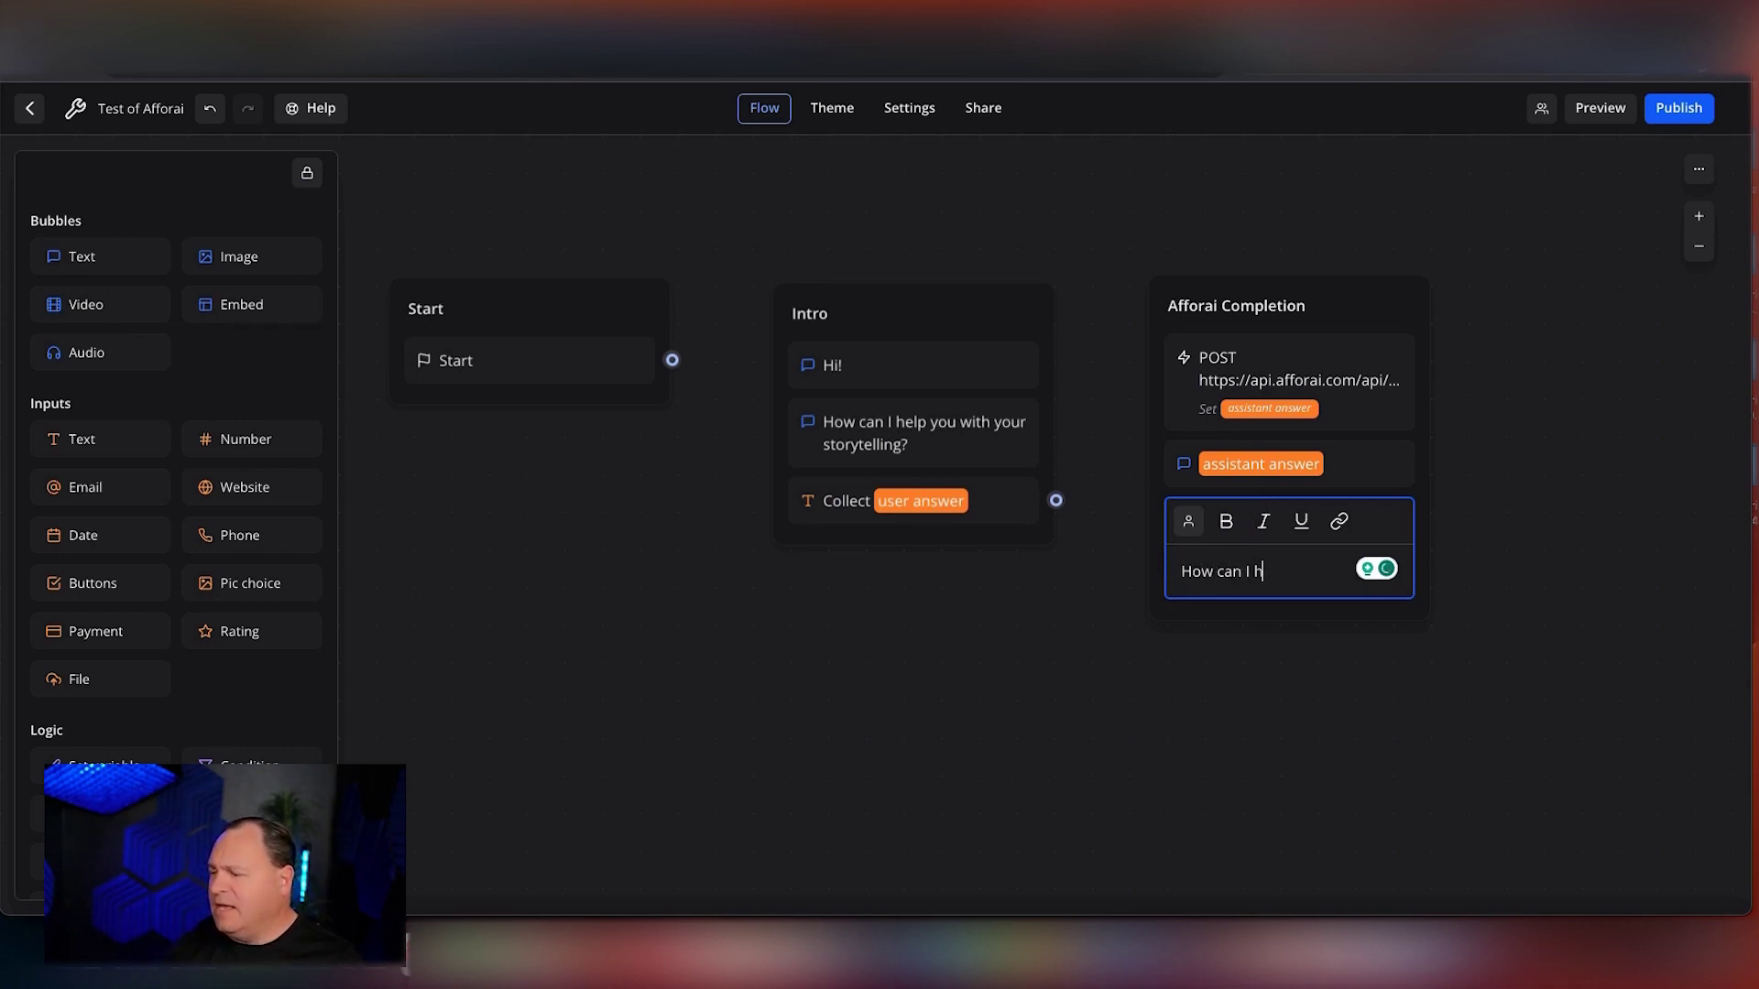
{"action": "type", "text": "lep you "}
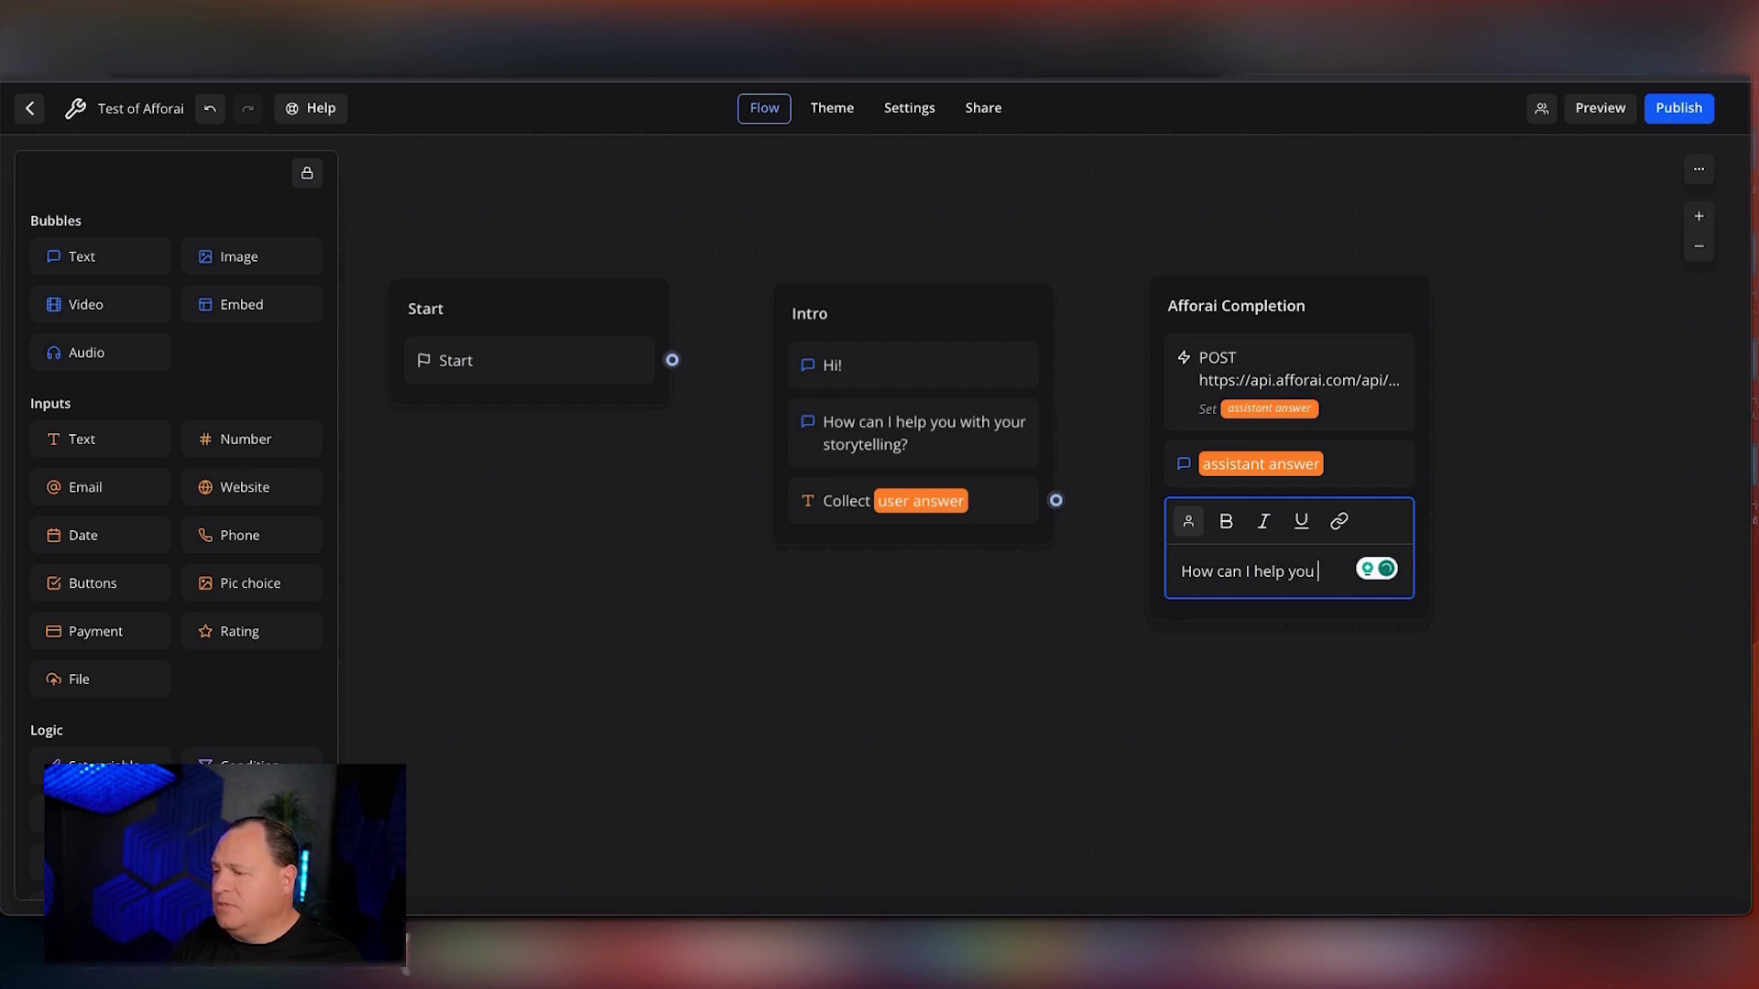
{"action": "type", "text": "with your storytelling?"}
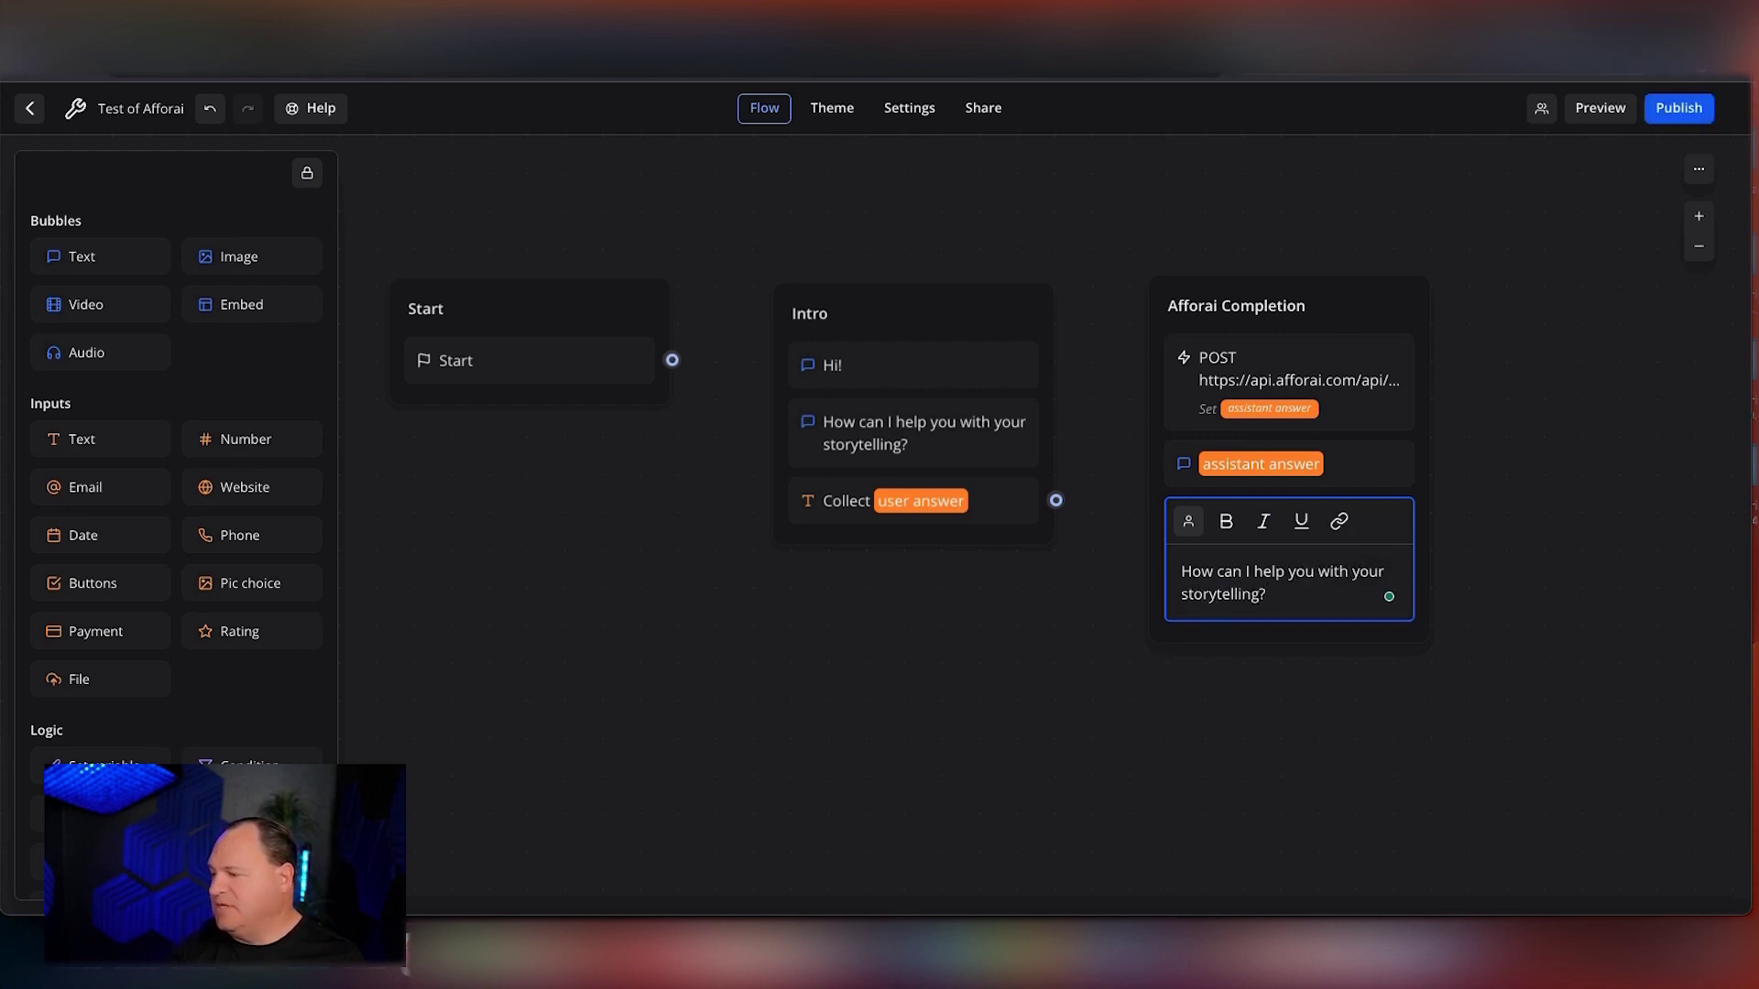
{"action": "scroll", "coordinate": [1225, 562], "scroll_direction": "left", "scroll_amount": 5}
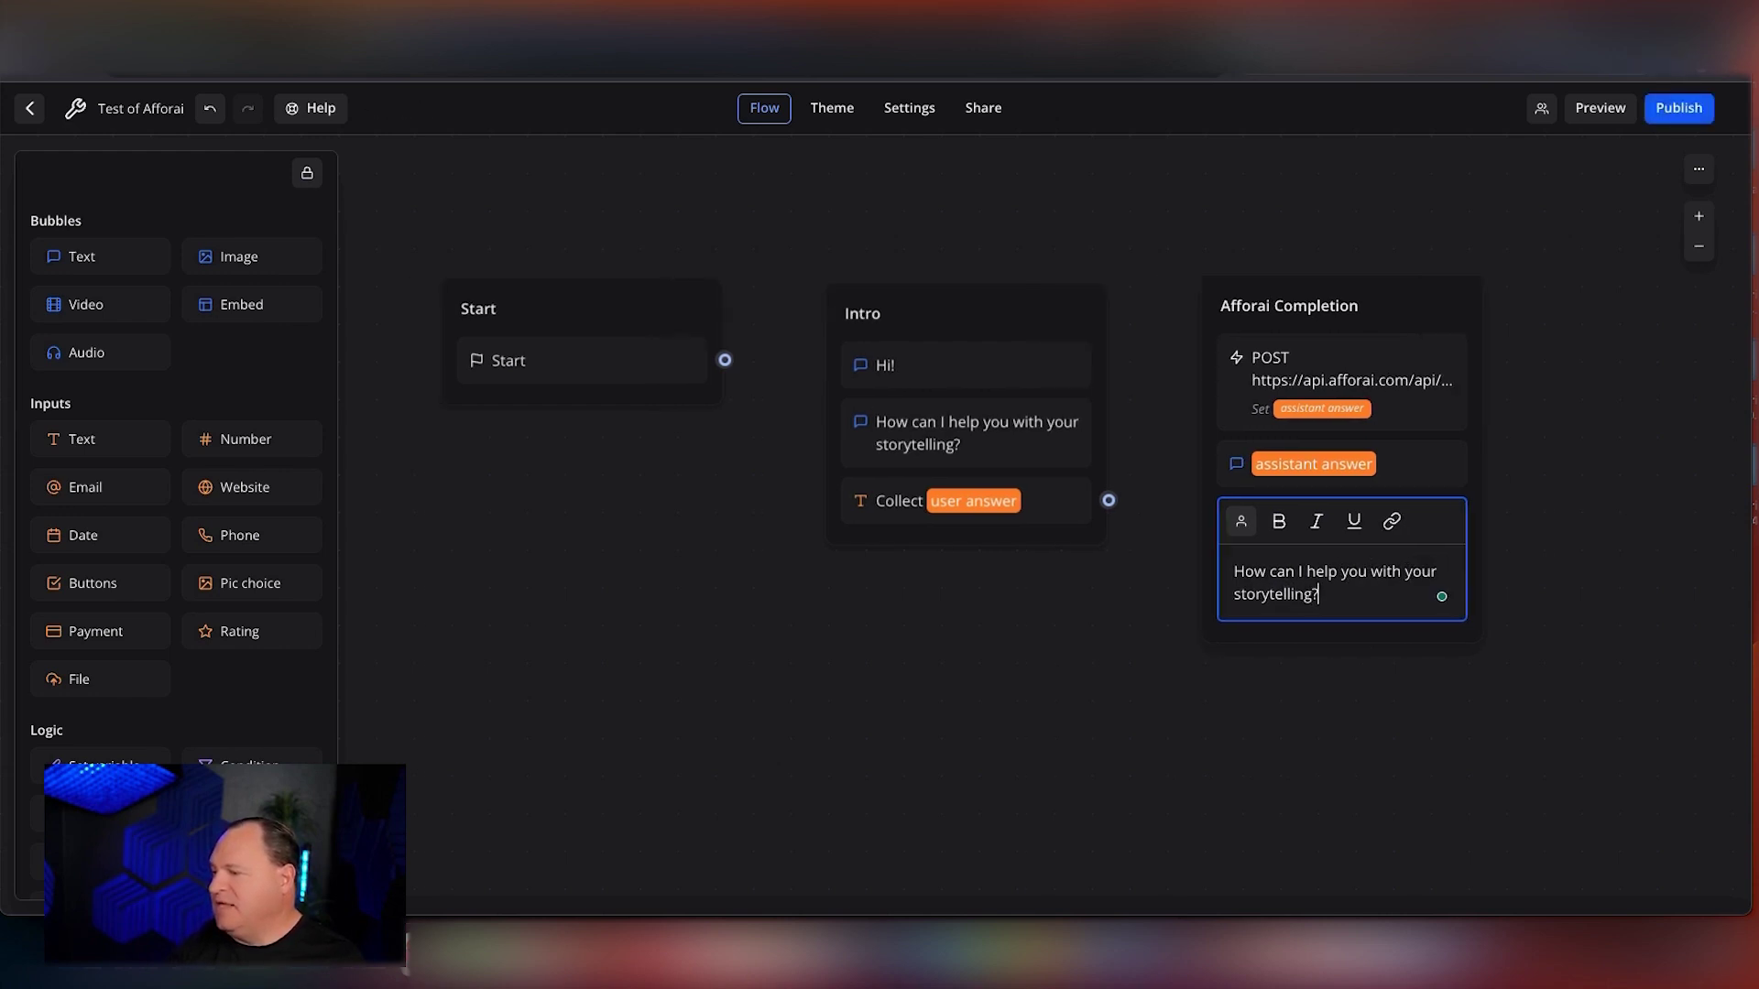
{"action": "scroll", "coordinate": [1035, 568], "scroll_direction": "right", "scroll_amount": 7}
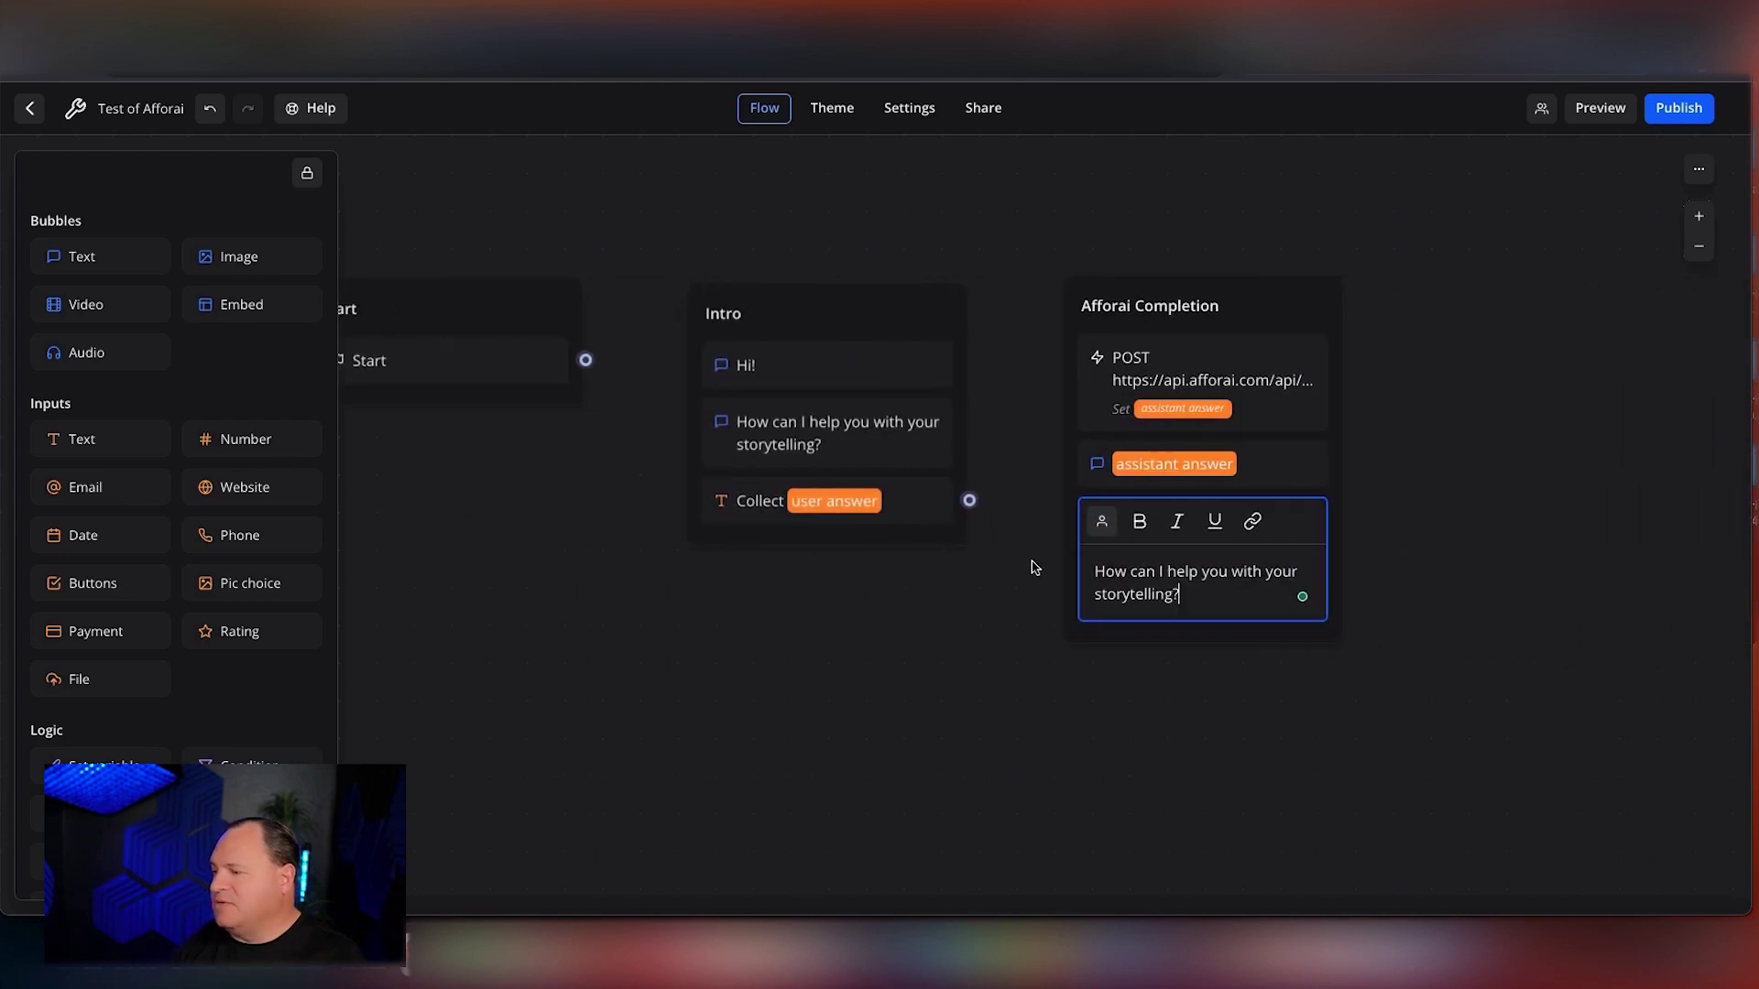
{"action": "left_click", "coordinate": [967, 626]}
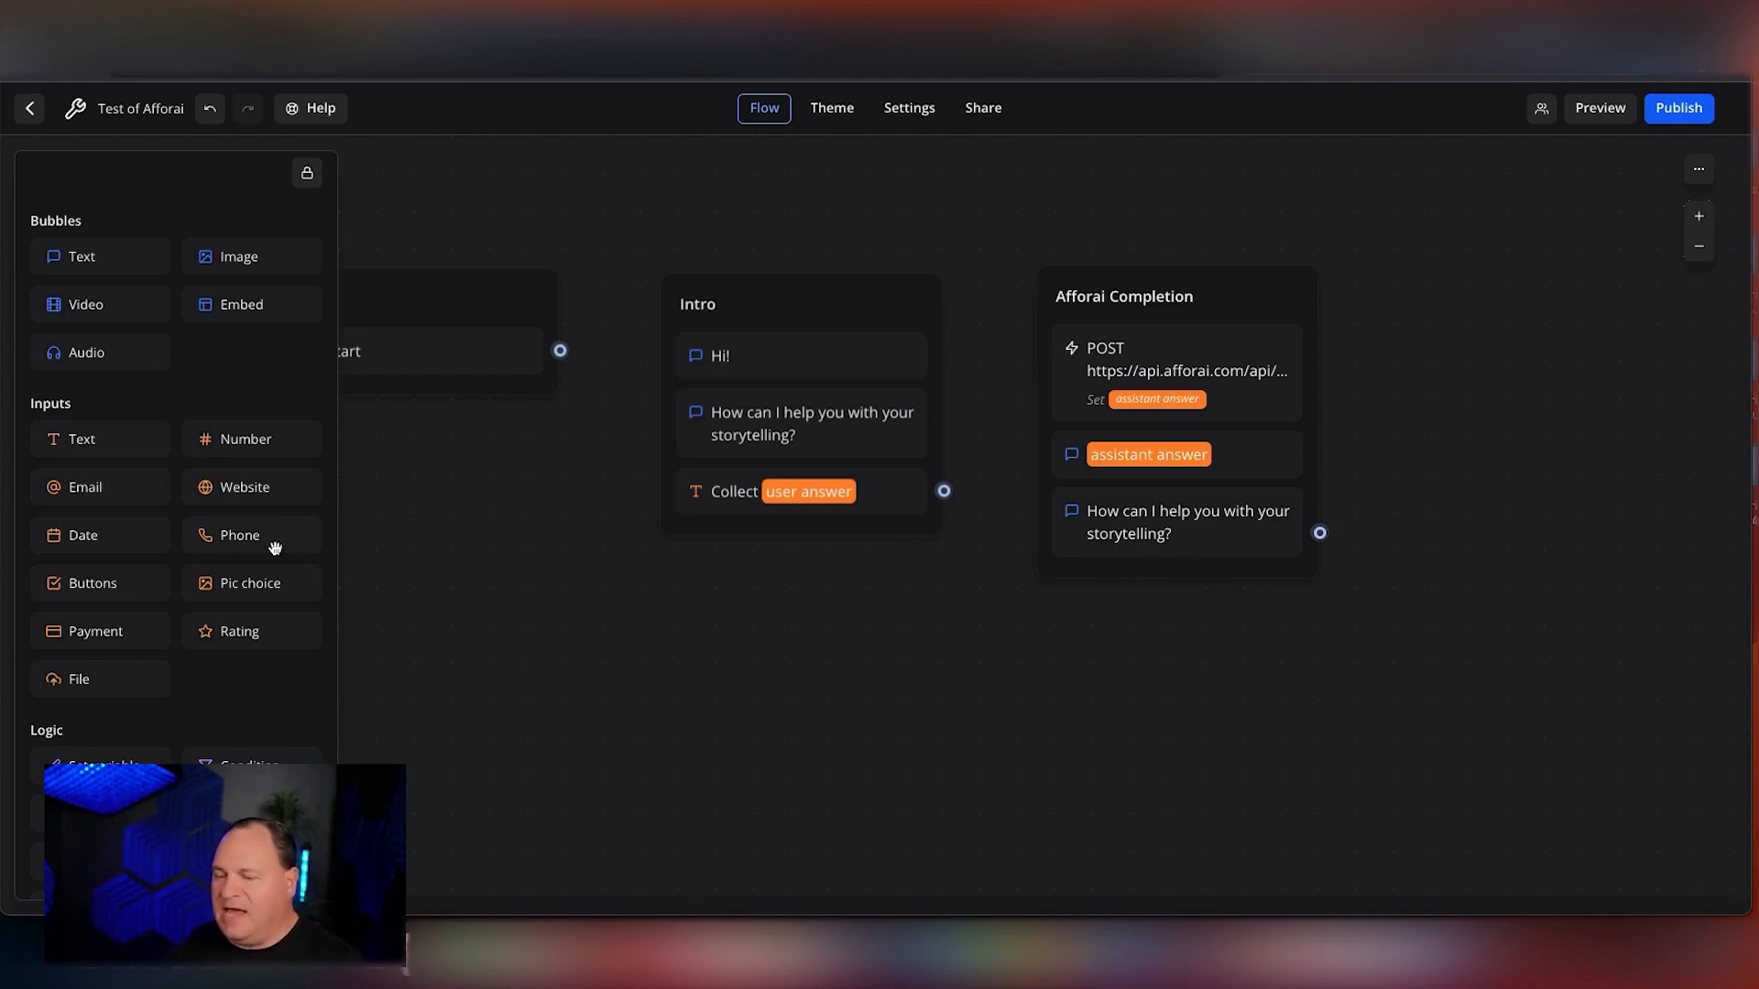
Add a Set variable block at the end of the Afforai Completion group that sets user answer to Empty
{"action": "scroll", "coordinate": [261, 559], "scroll_direction": "down", "scroll_amount": 3}
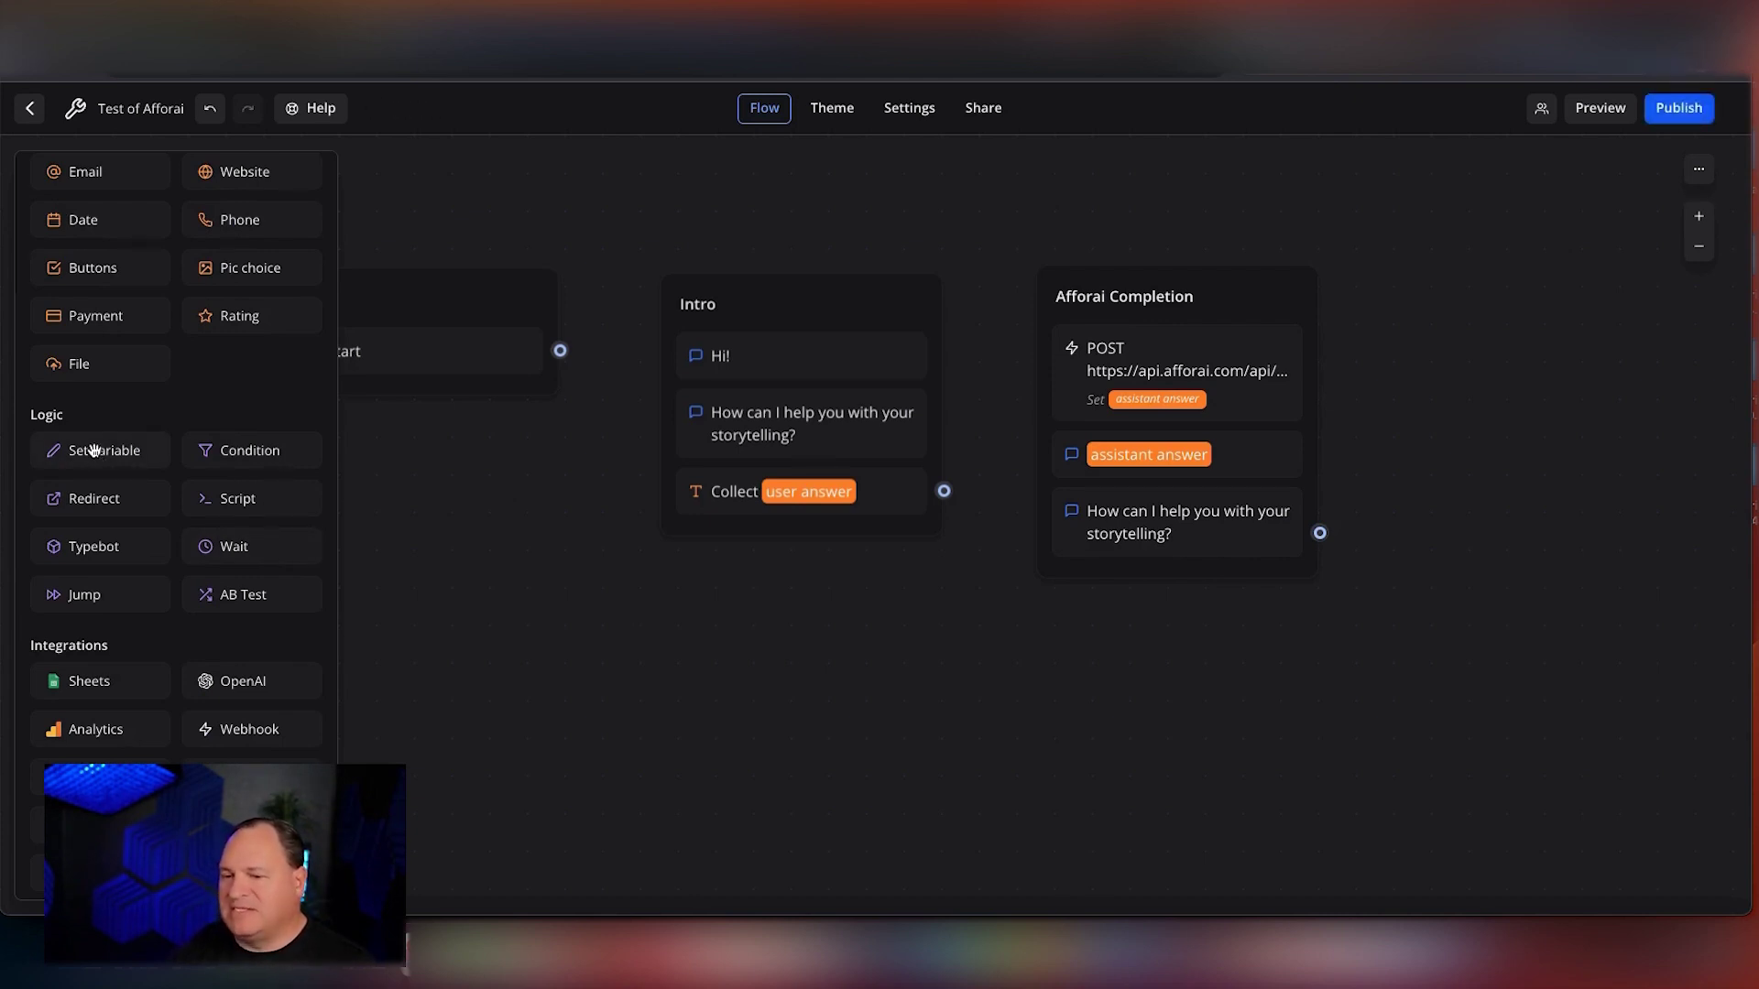
{"action": "left_click_drag", "start_coordinate": [82, 449], "coordinate": [1122, 590]}
{"action": "left_click", "coordinate": [1134, 590]}
{"action": "left_click", "coordinate": [872, 462]}
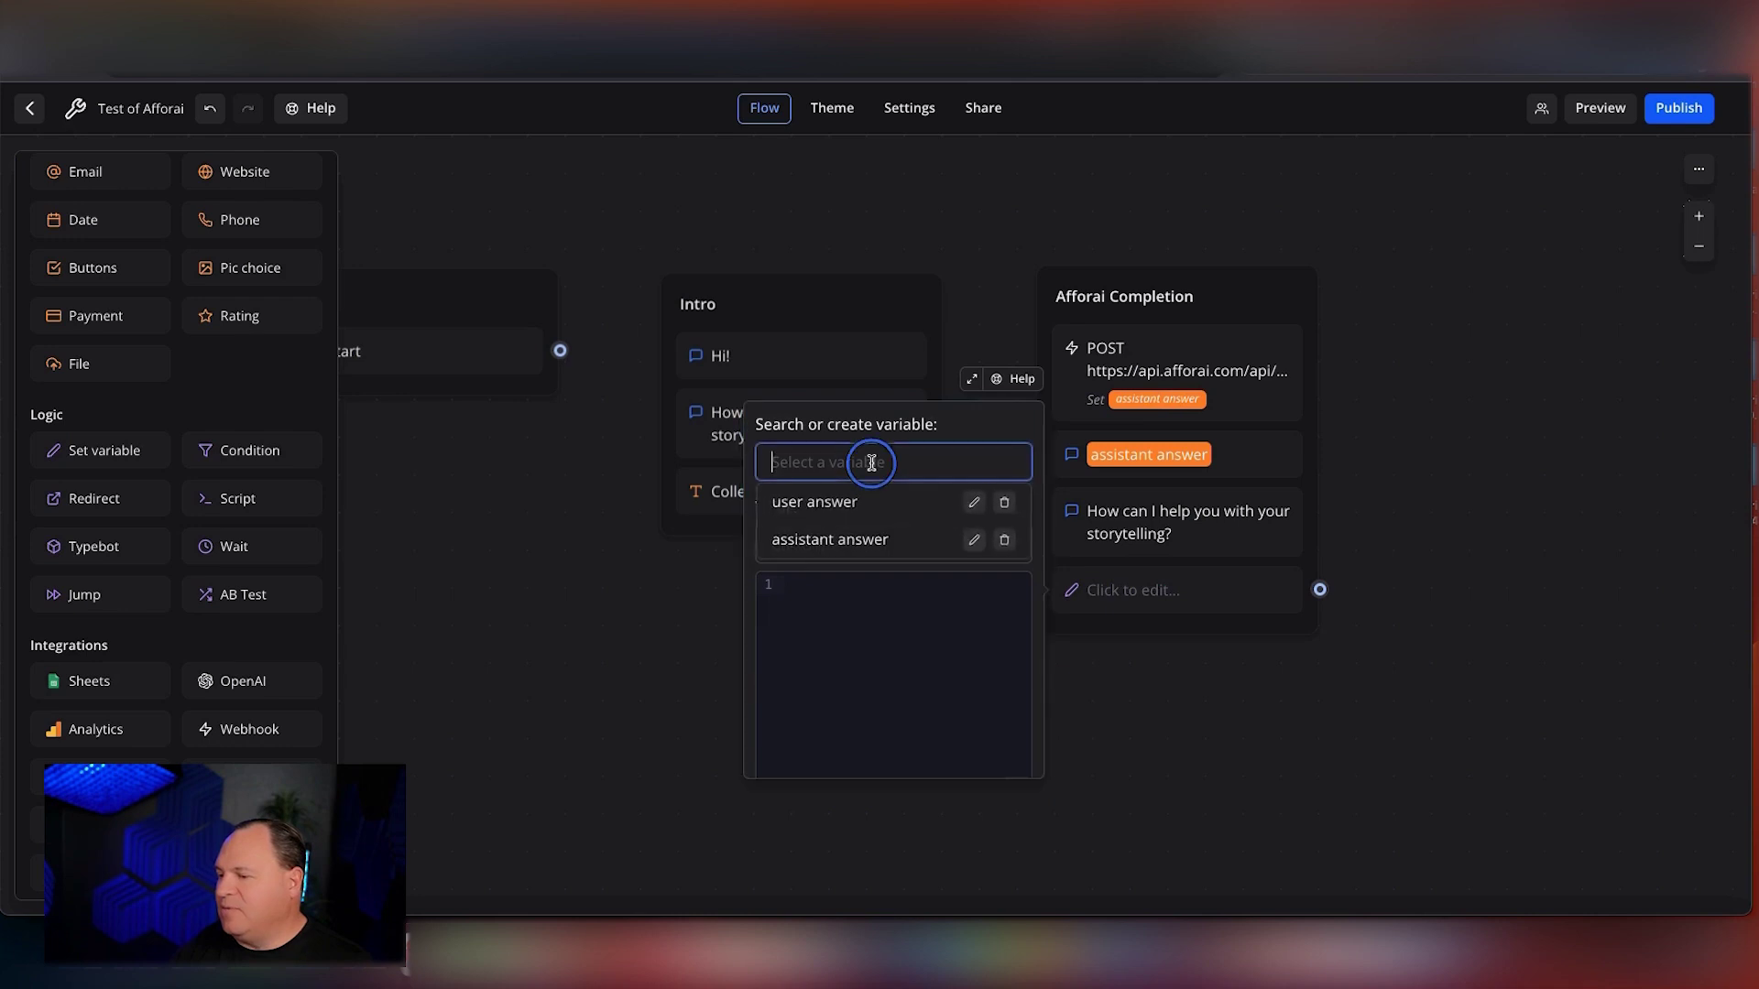
{"action": "left_click", "coordinate": [838, 501]}
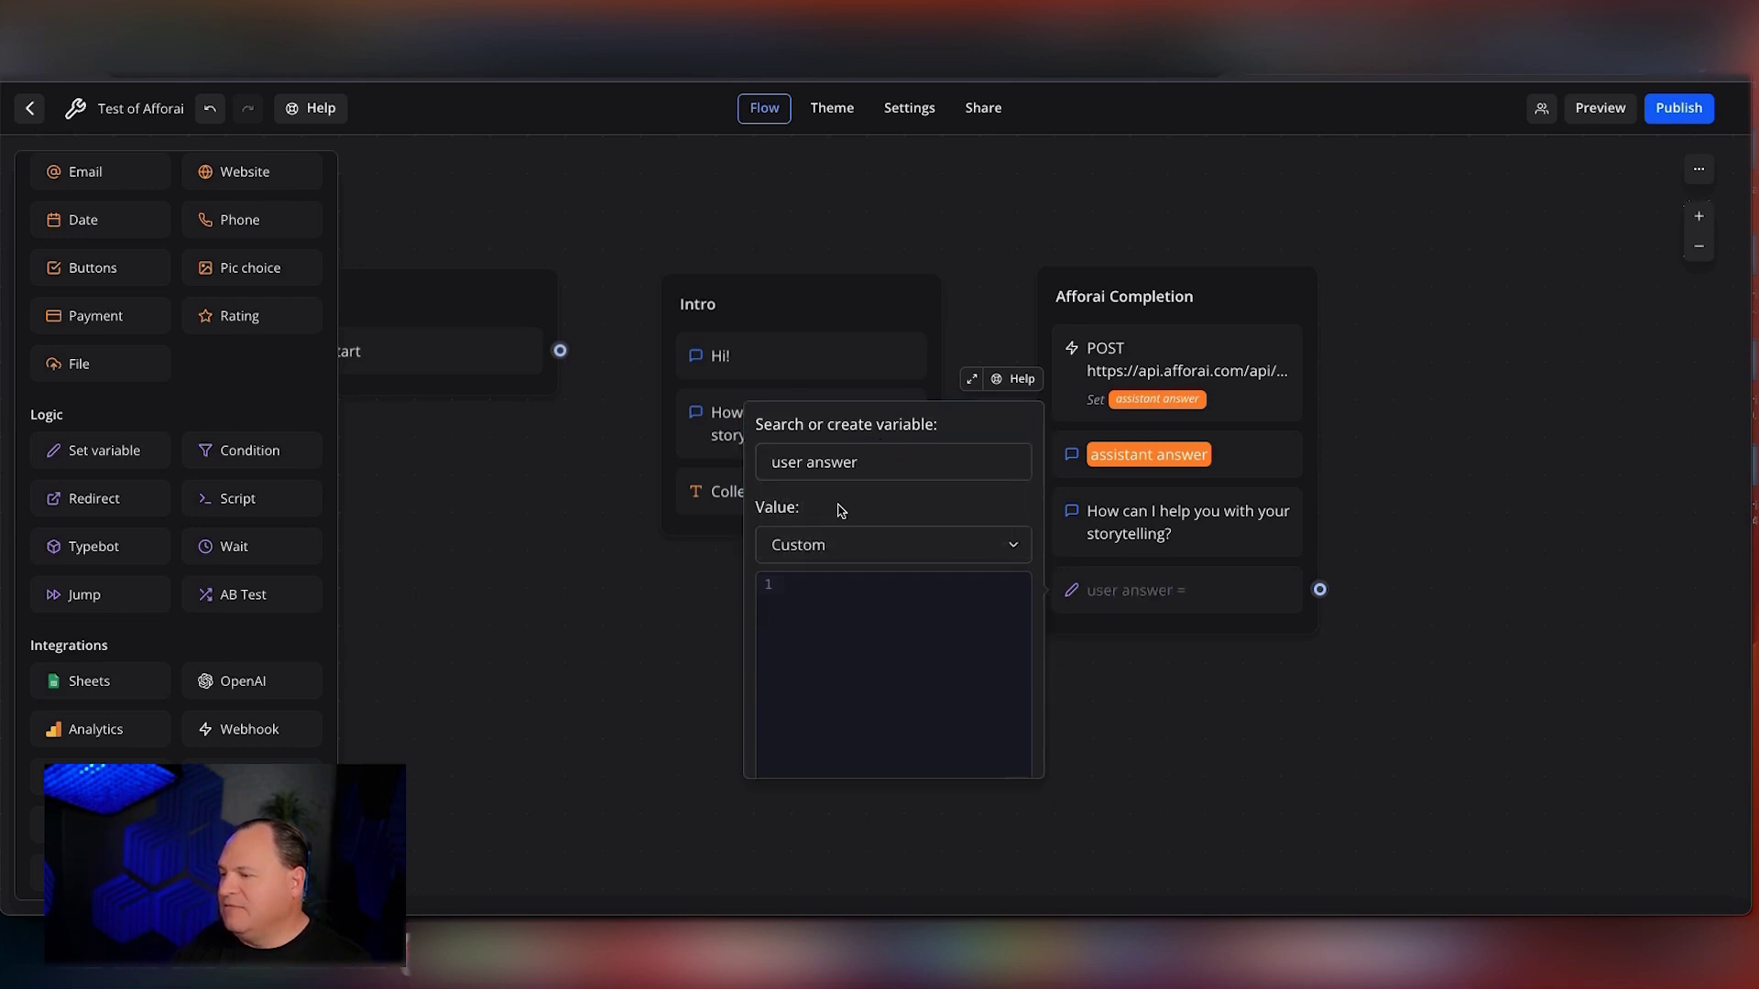
{"action": "left_click", "coordinate": [868, 547]}
{"action": "left_click", "coordinate": [835, 619]}
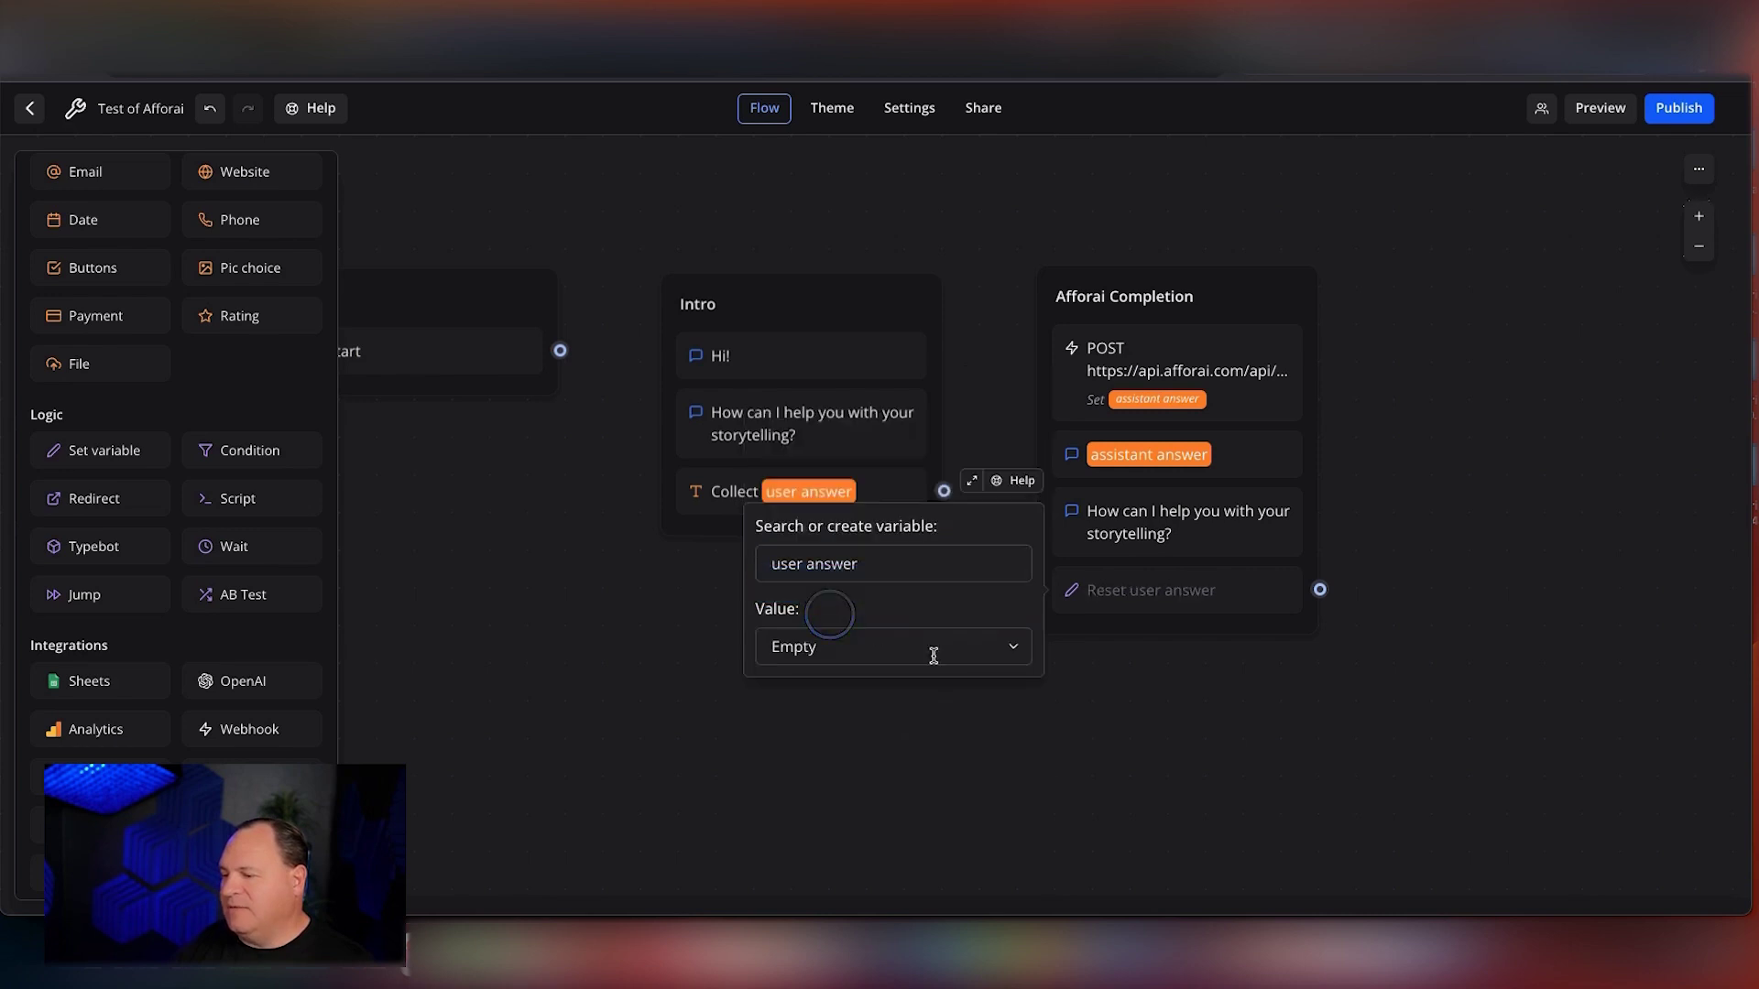
{"action": "left_click", "coordinate": [1253, 692]}
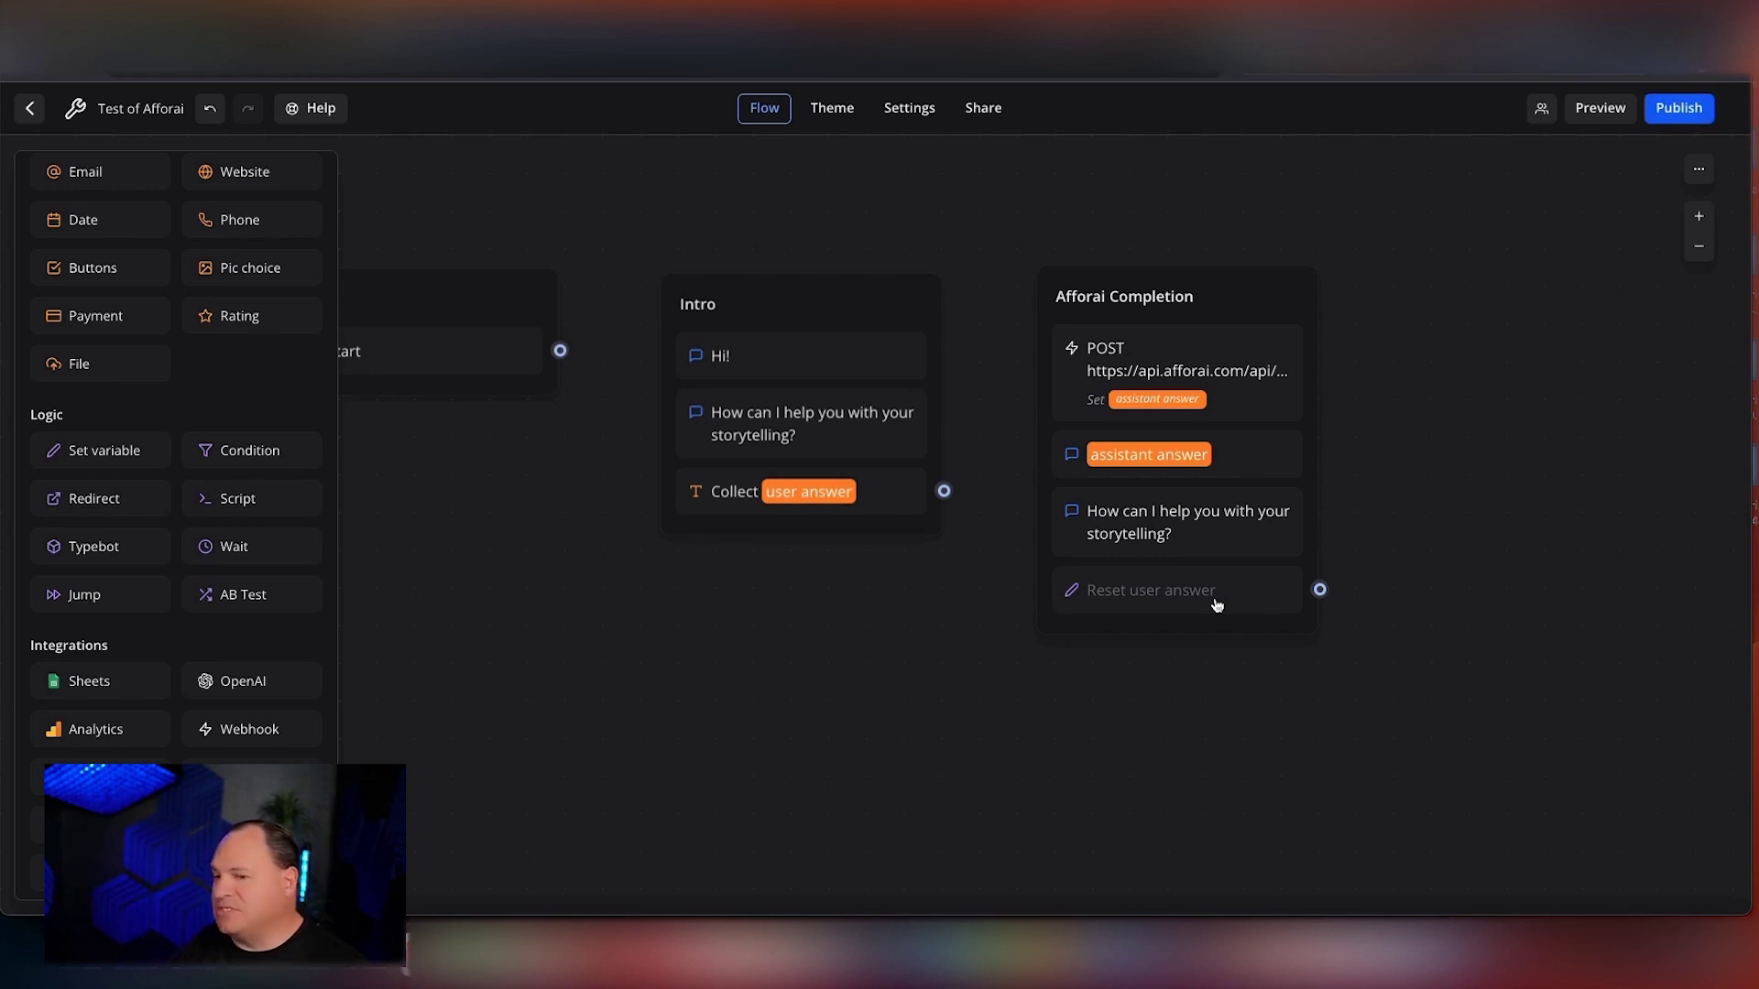
Add a text input at the end of the Afforai Completion group and save its answer in the user answer variable
{"action": "scroll", "coordinate": [105, 388], "scroll_direction": "up", "scroll_amount": 2}
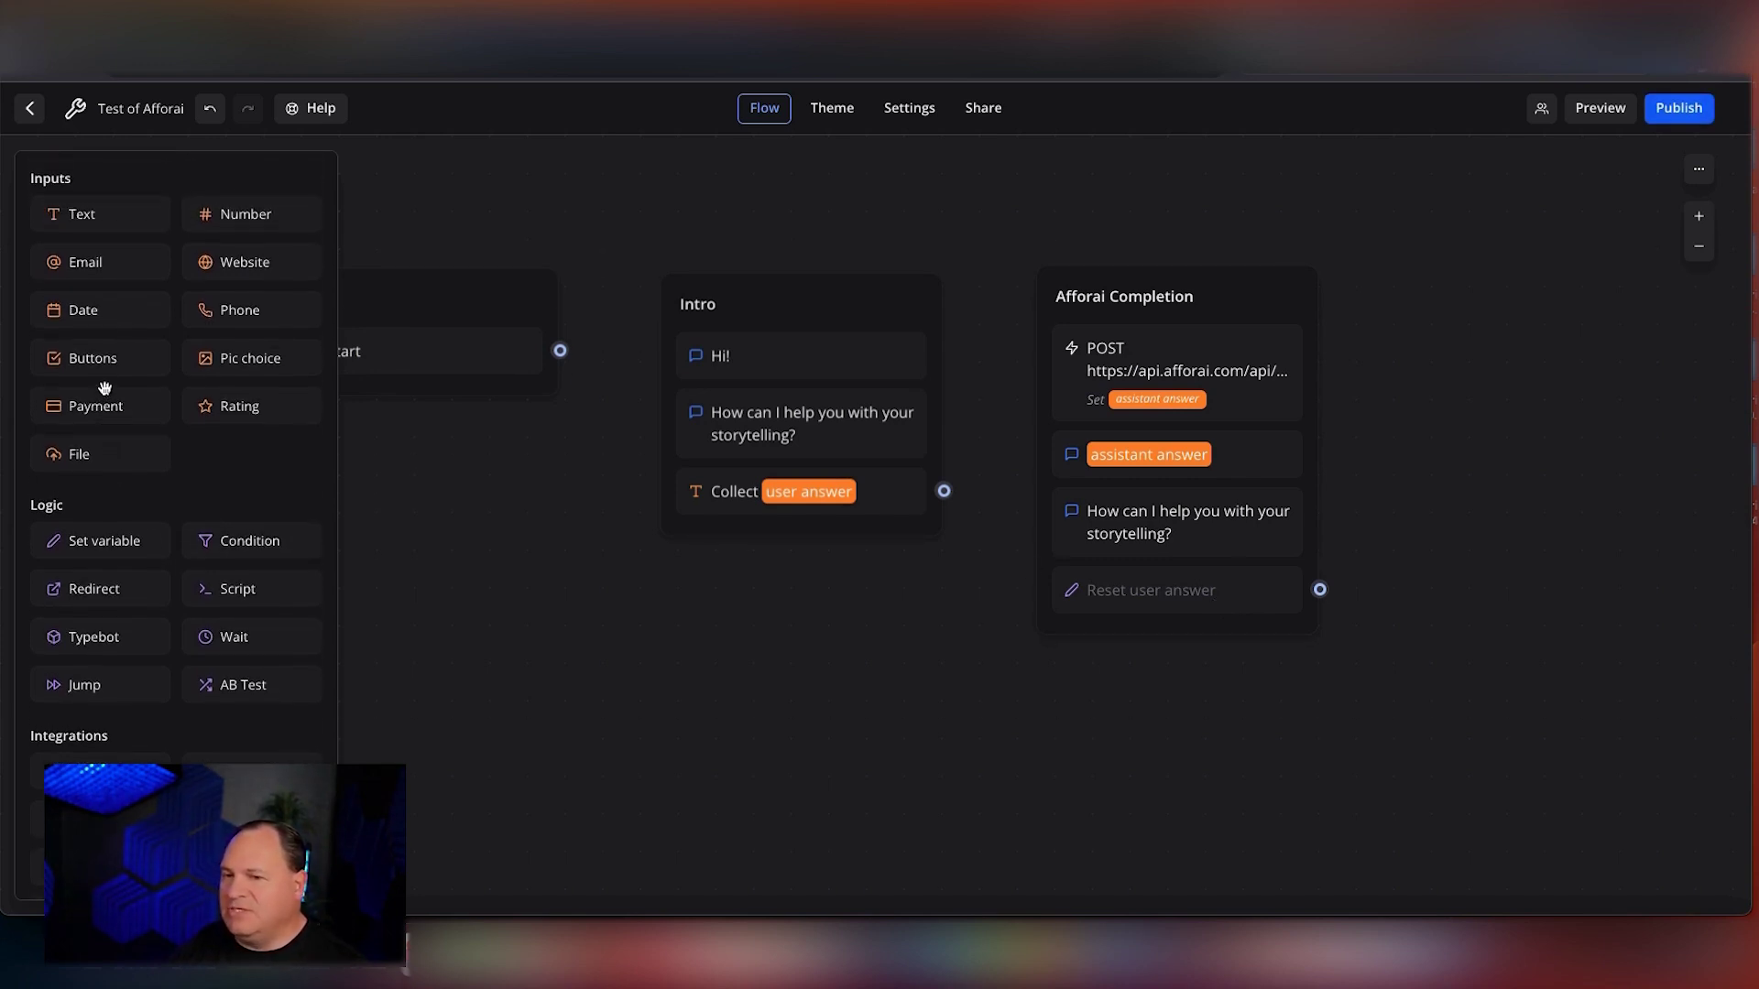
{"action": "scroll", "coordinate": [105, 387], "scroll_direction": "up", "scroll_amount": 1}
{"action": "left_click_drag", "start_coordinate": [82, 275], "coordinate": [1140, 641]}
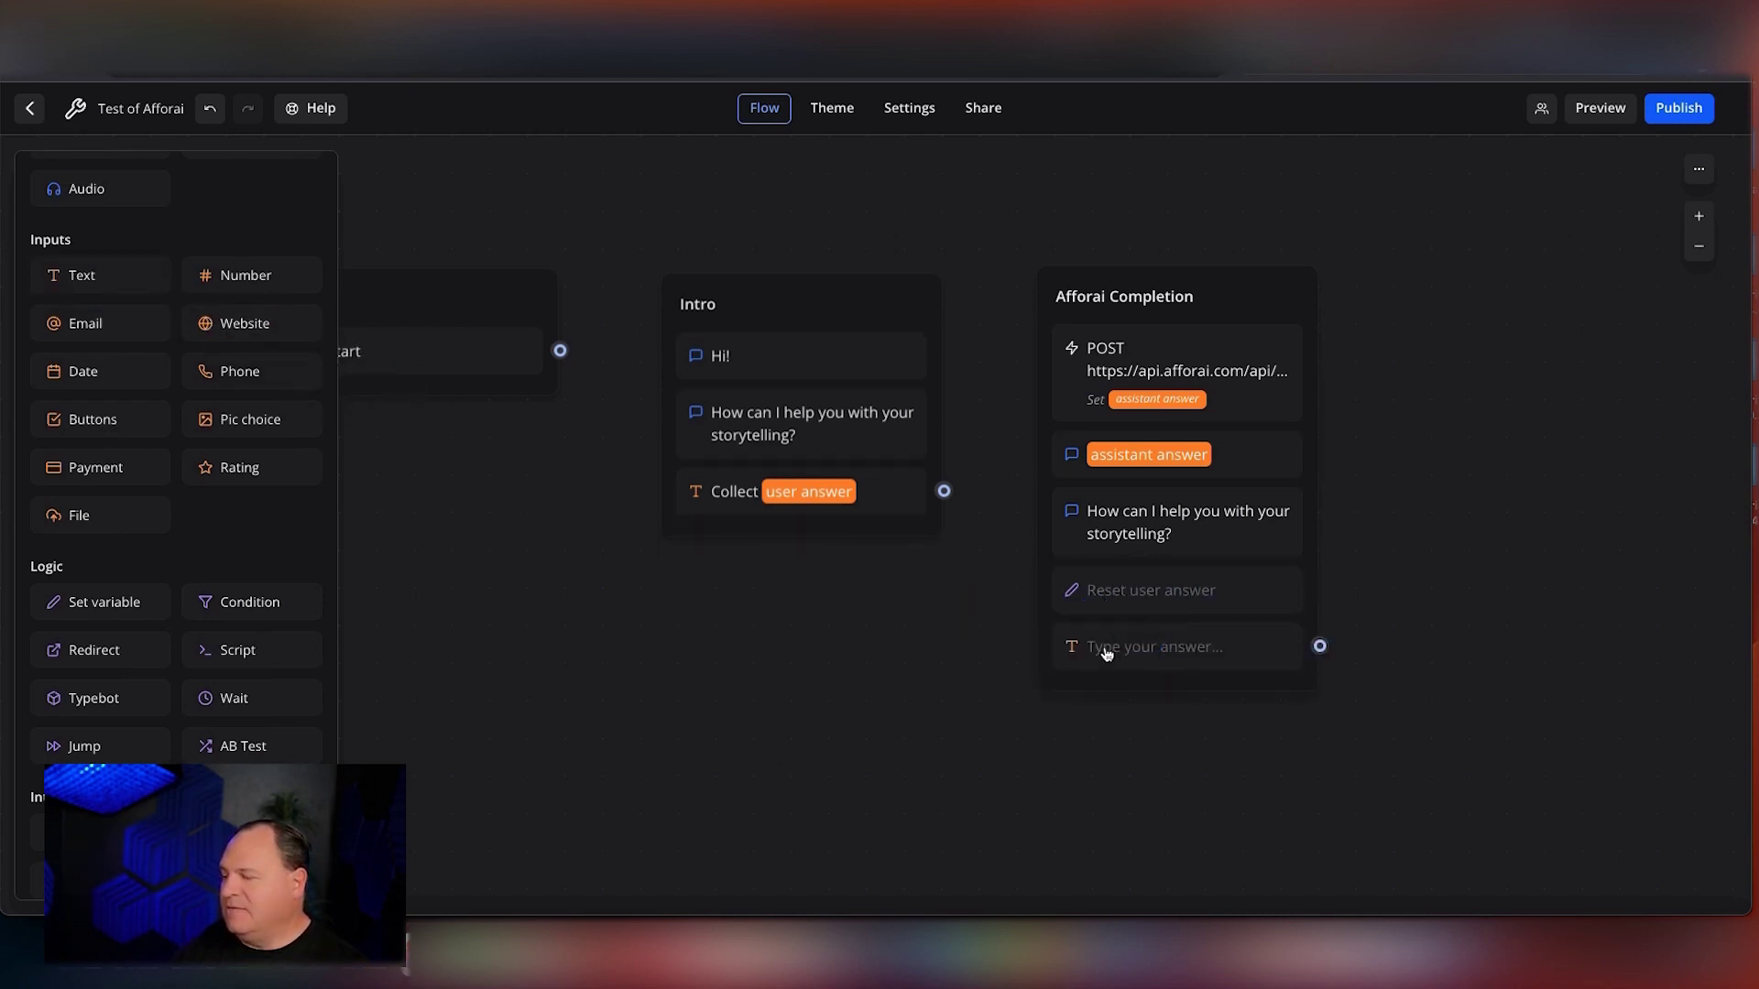
{"action": "left_click", "coordinate": [1136, 649]}
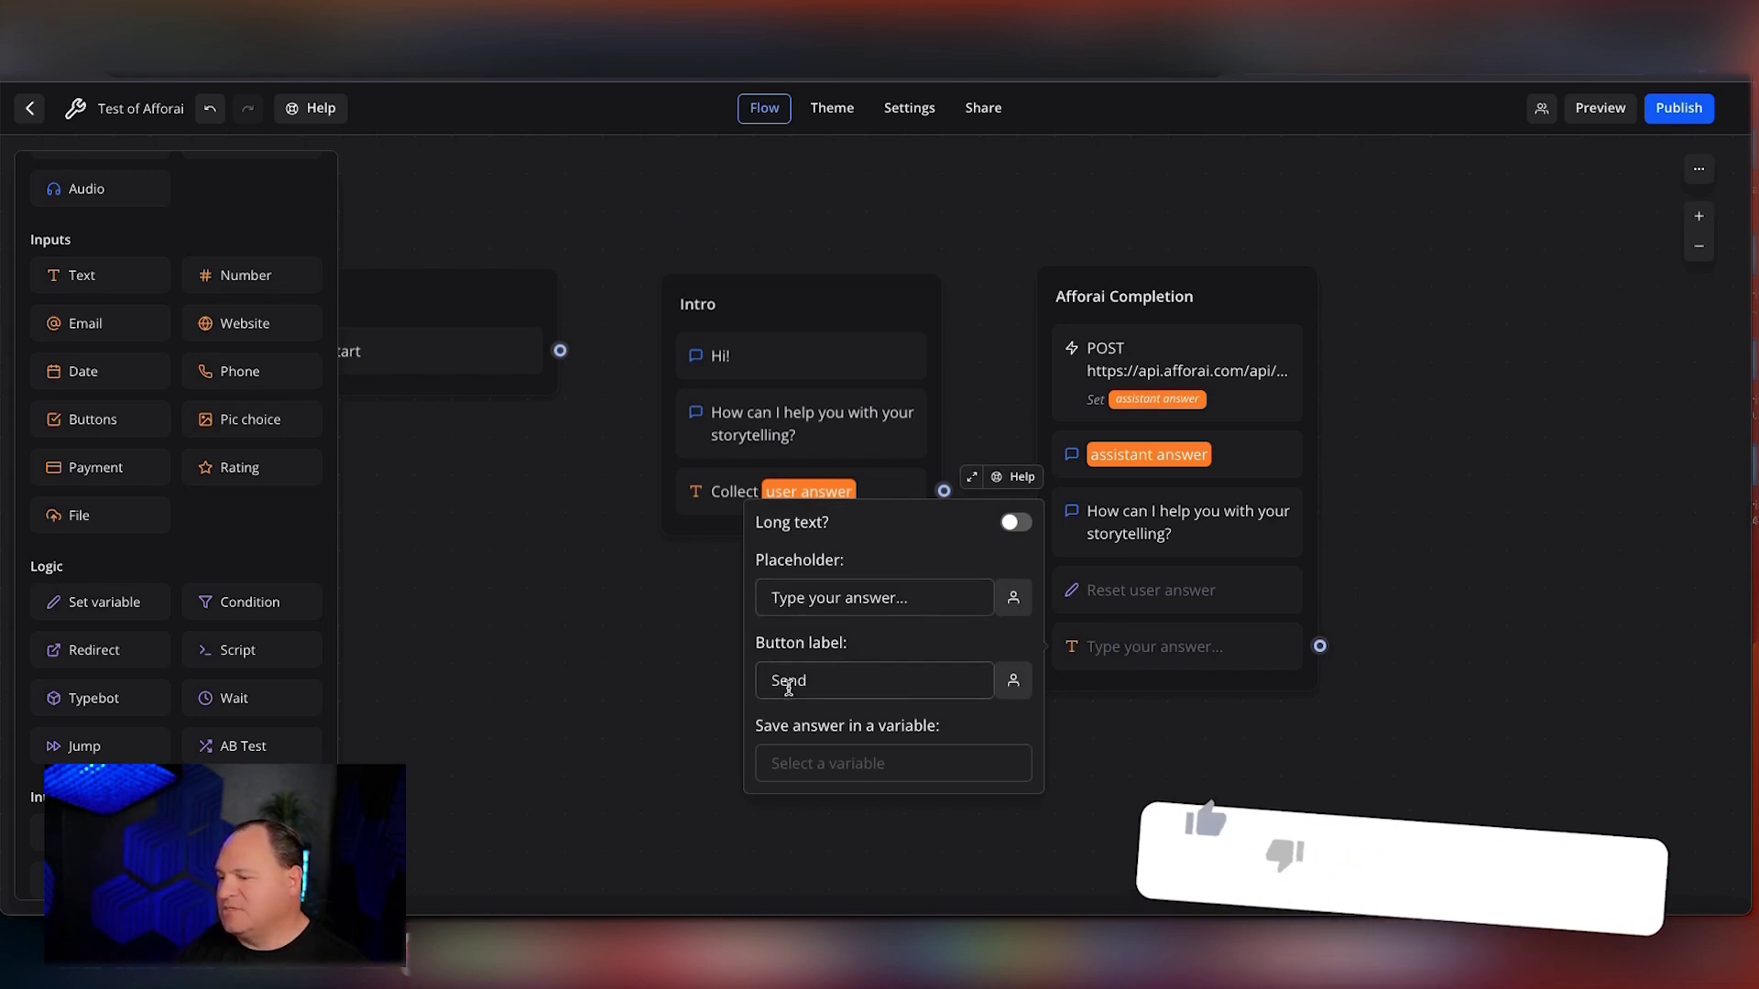
{"action": "left_click", "coordinate": [817, 765]}
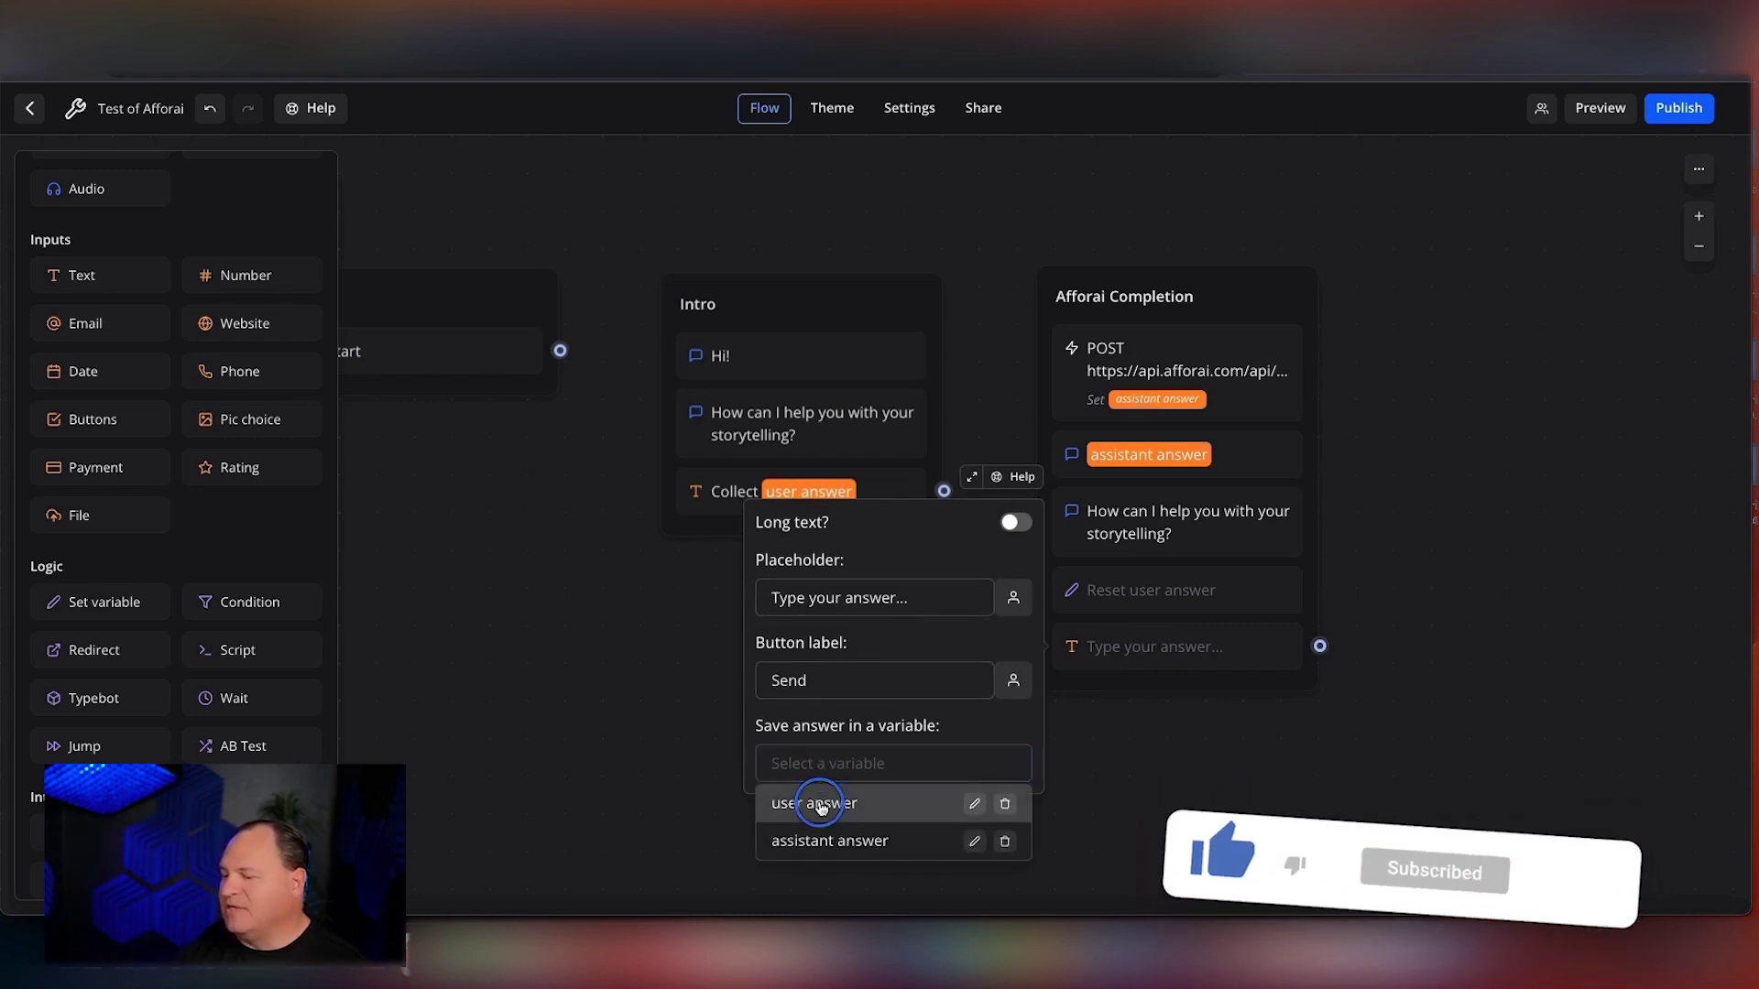
{"action": "left_click", "coordinate": [821, 804]}
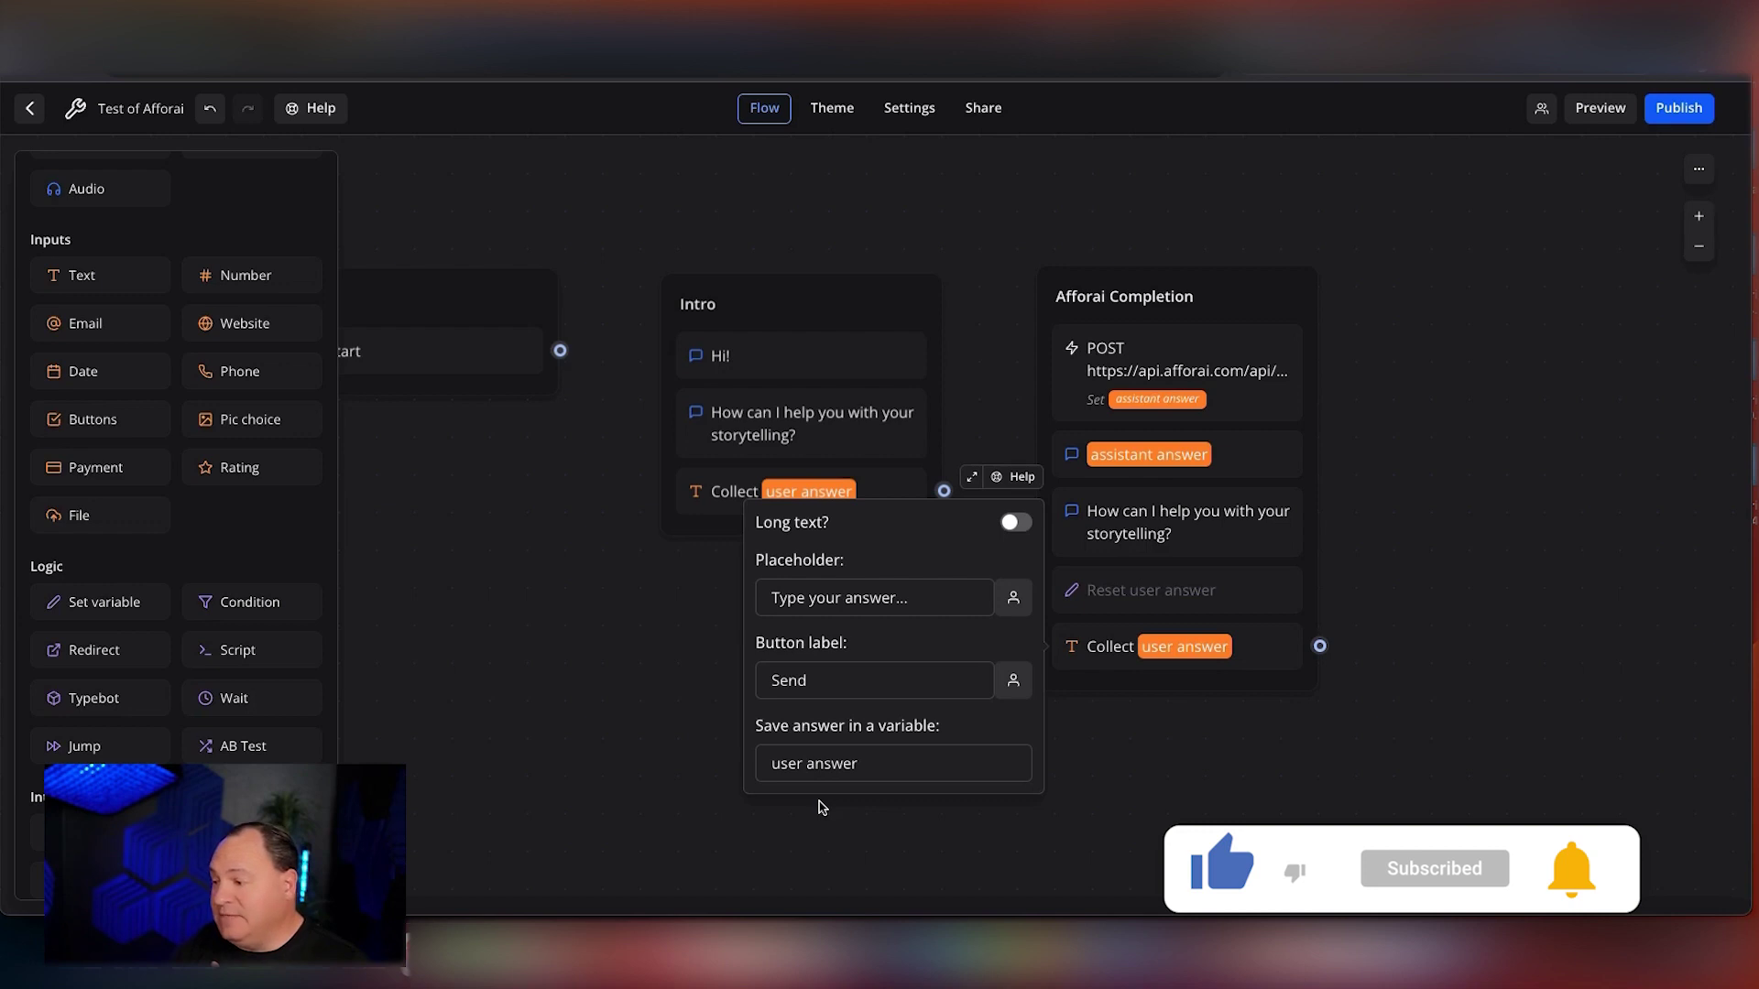
{"action": "left_click", "coordinate": [623, 731]}
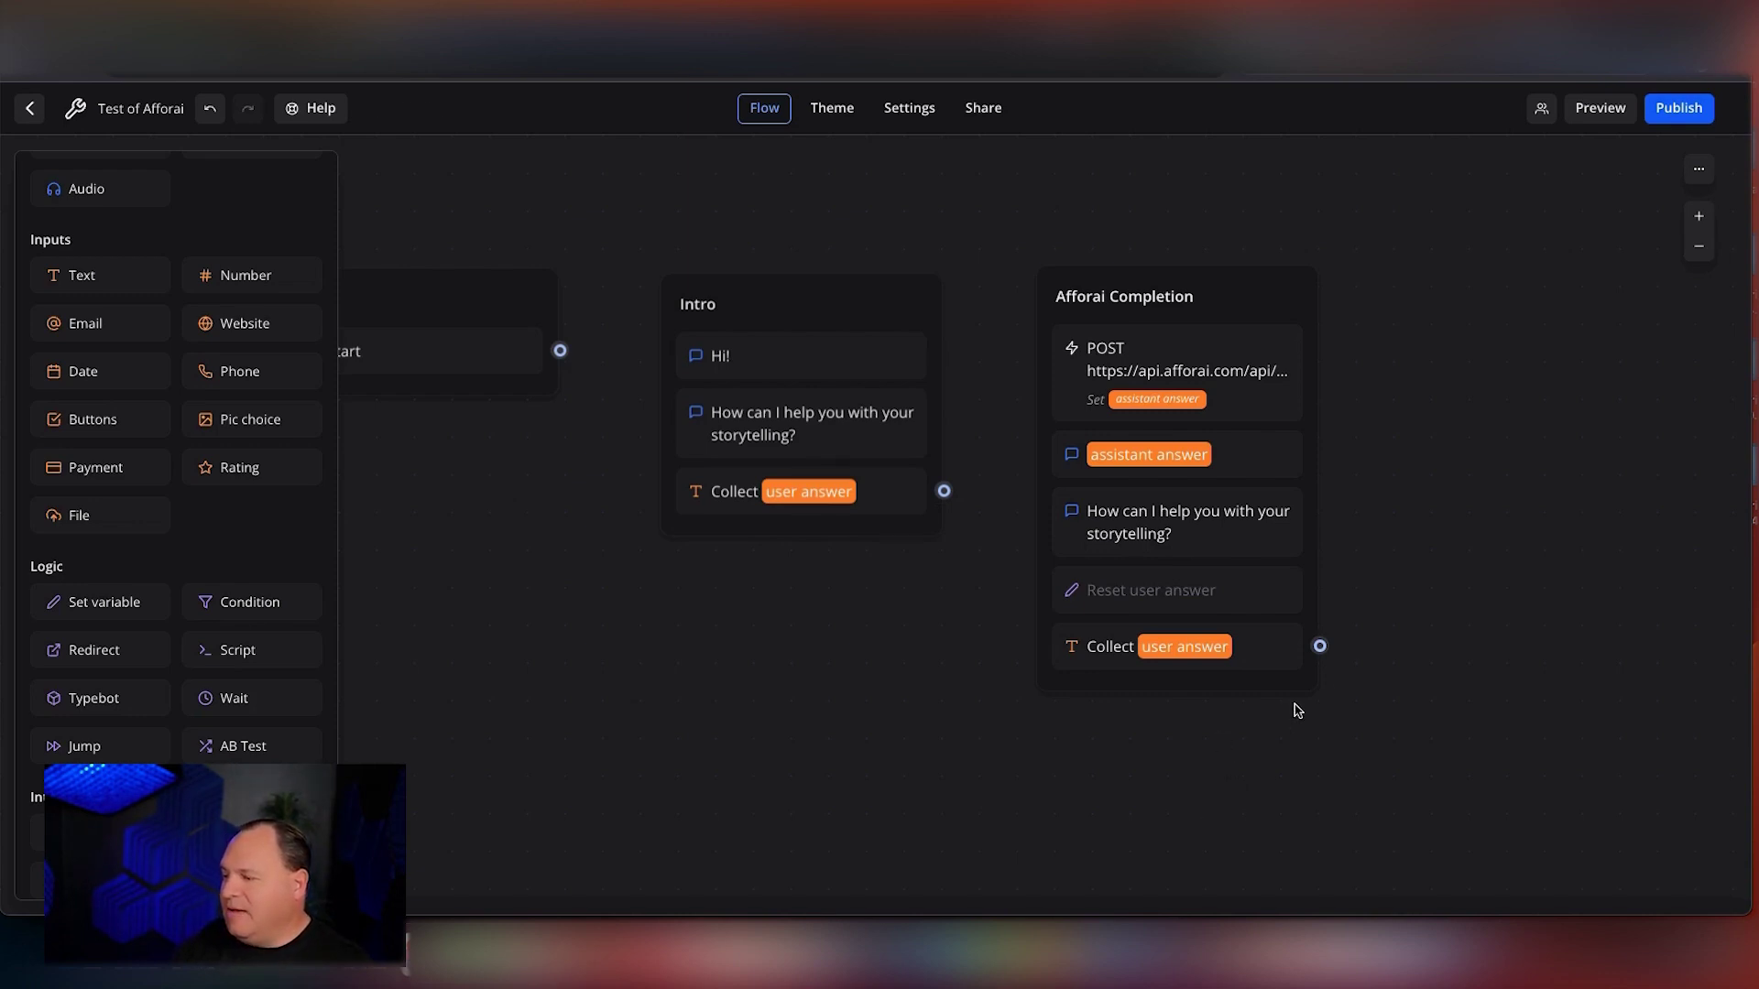
Connect the final user answer input in Afforai Completion back to that group's POST webhook block
{"action": "left_click", "coordinate": [1320, 646]}
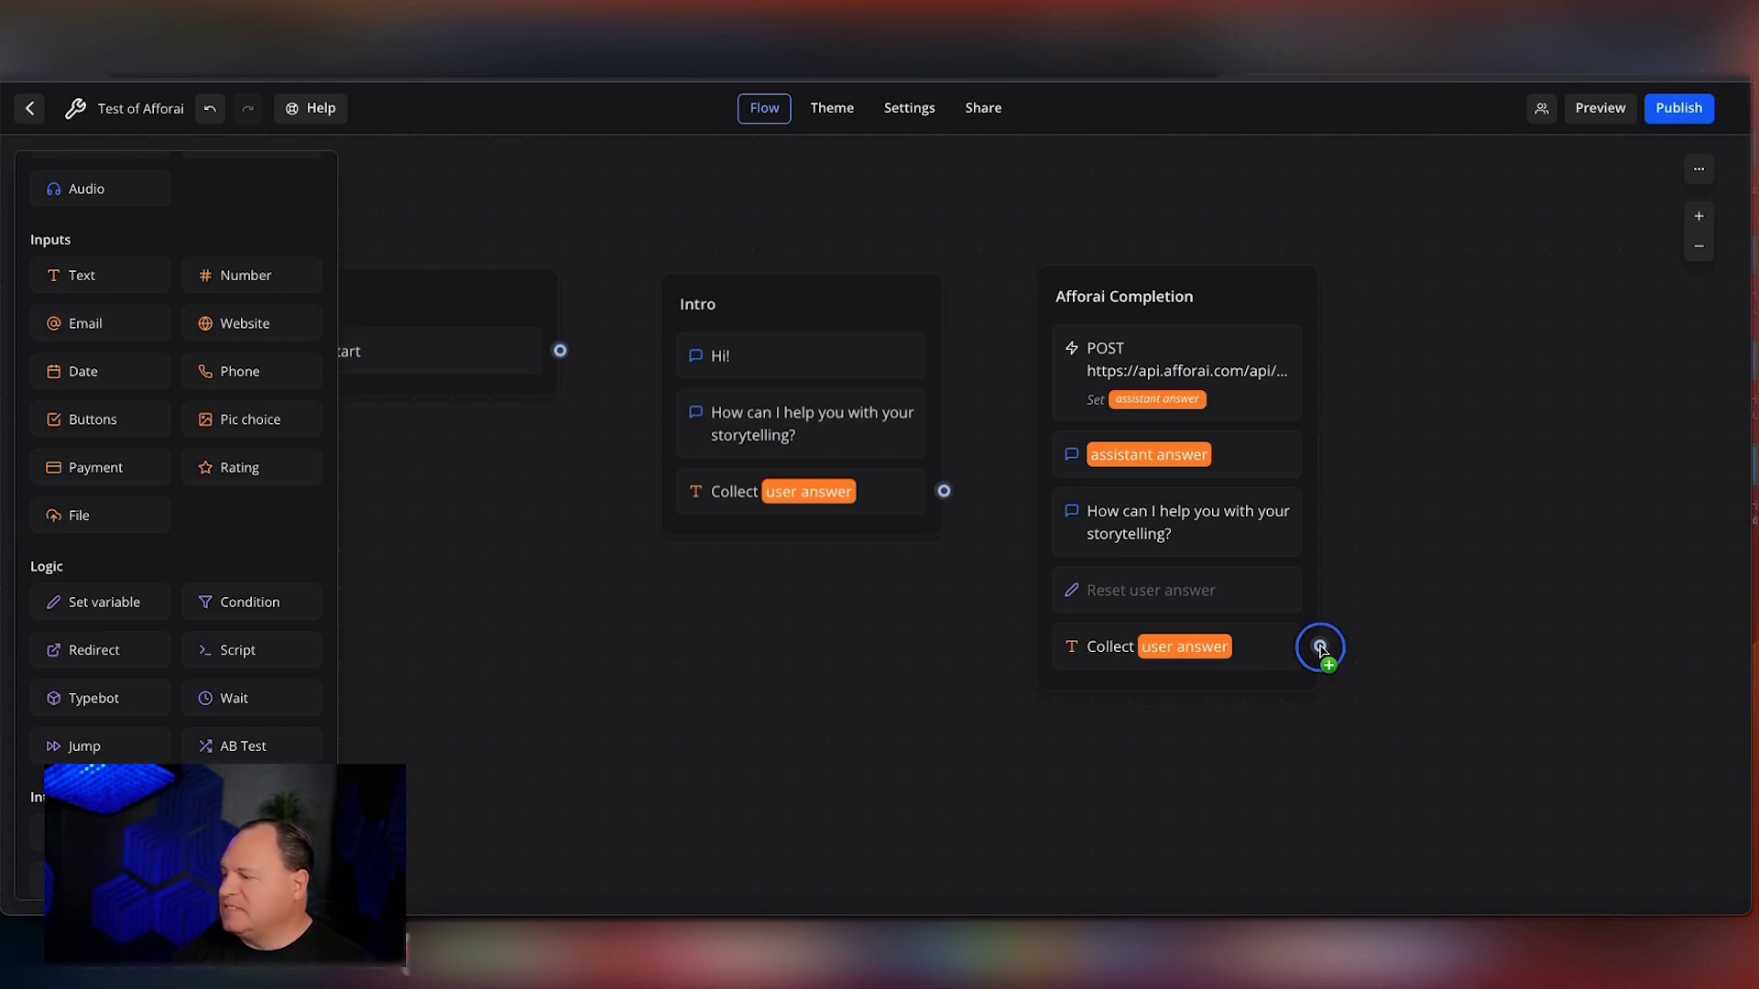
{"action": "left_click_drag", "start_coordinate": [1320, 647], "coordinate": [1310, 380]}
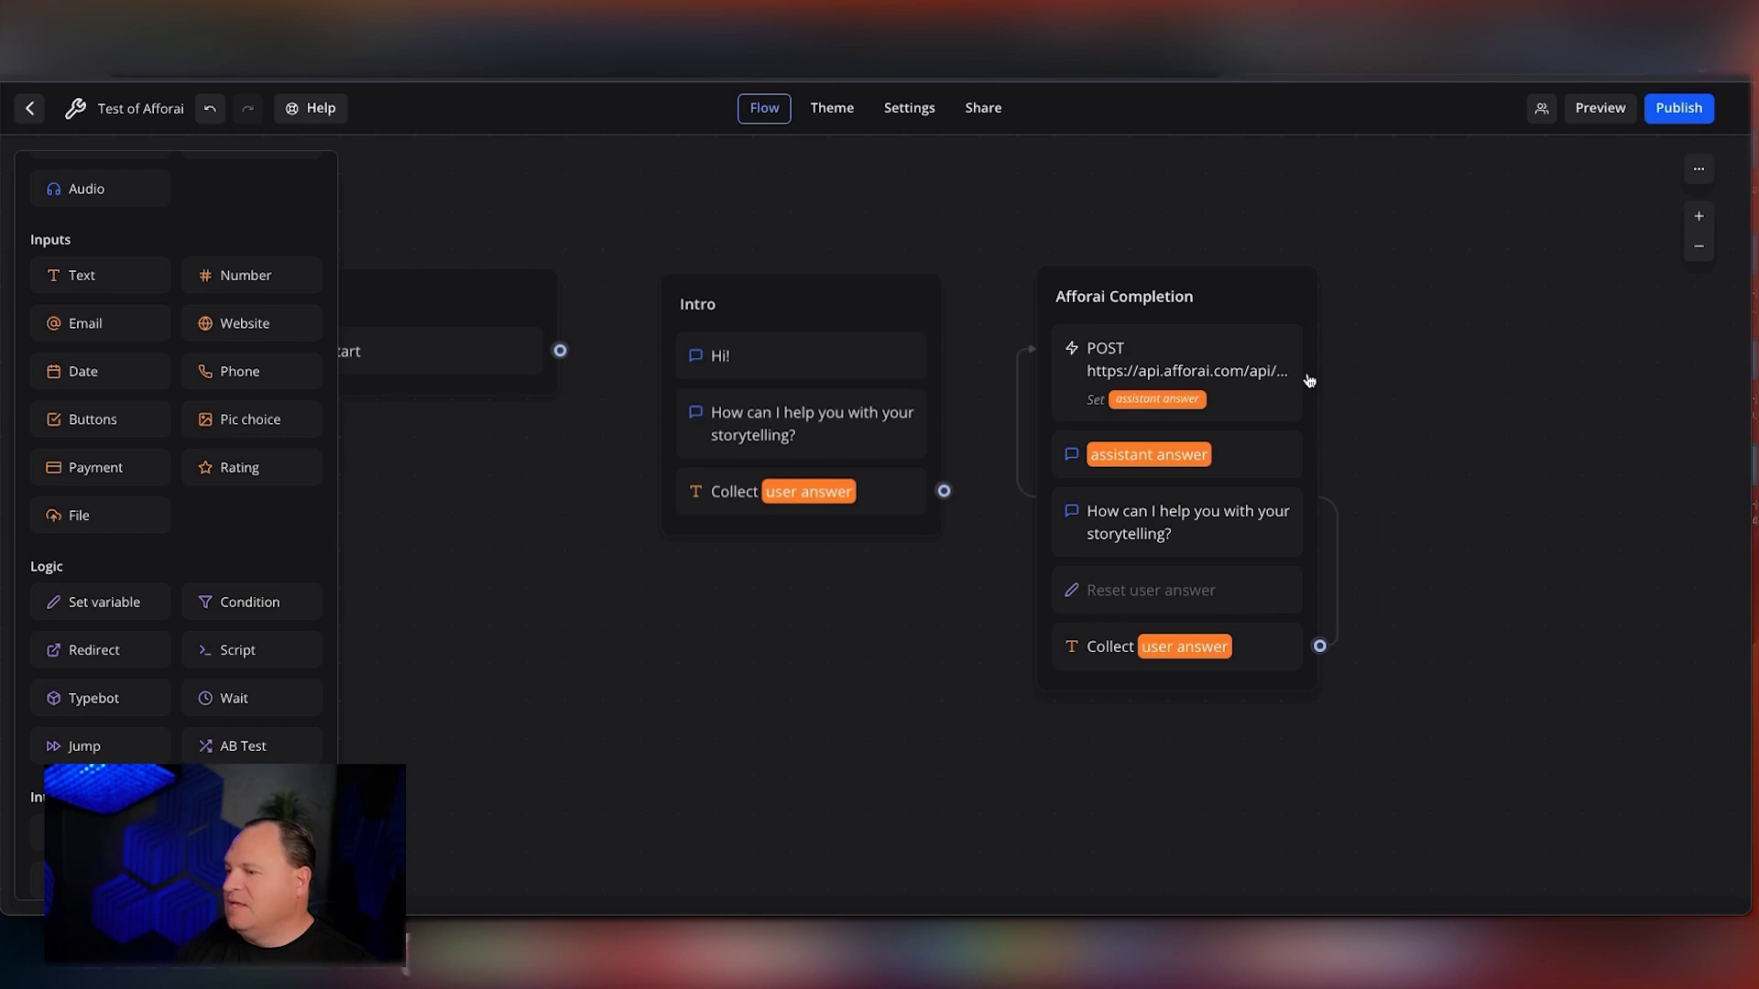
Connect Start to the Intro group and Intro's user answer input to the Afforai Completion group
{"action": "scroll", "coordinate": [762, 644], "scroll_direction": "left", "scroll_amount": 3}
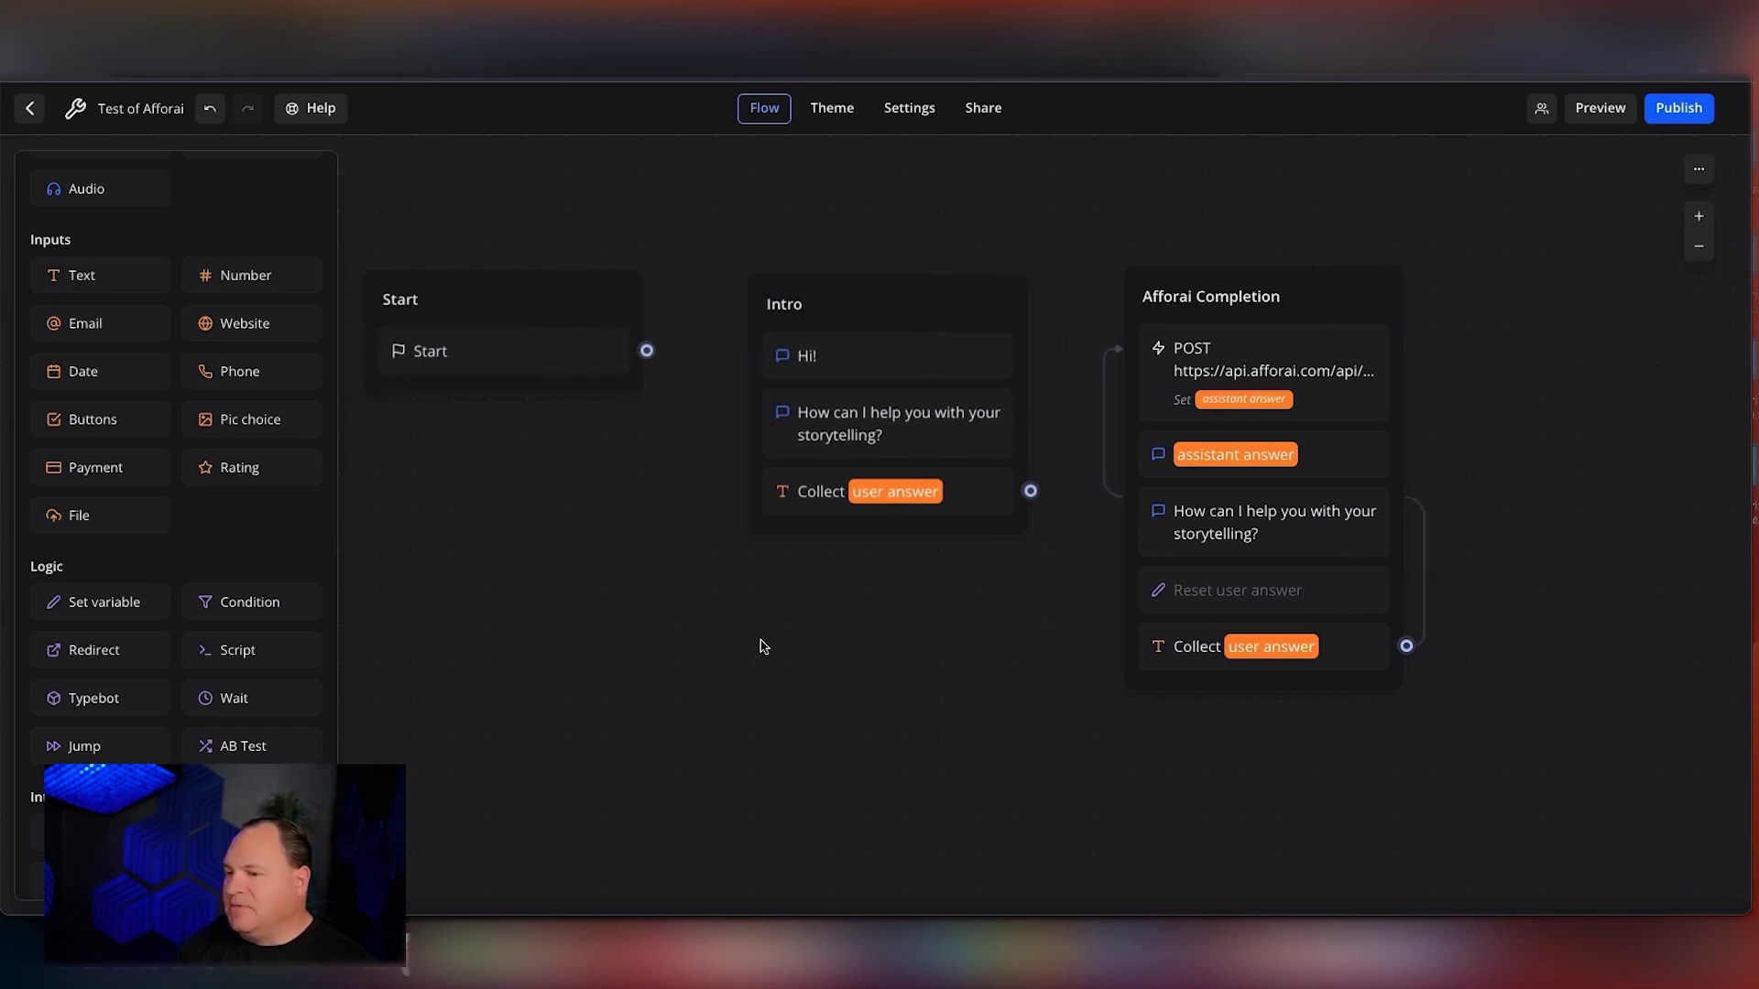
{"action": "left_click_drag", "start_coordinate": [654, 350], "coordinate": [781, 326]}
{"action": "left_click_drag", "start_coordinate": [1037, 492], "coordinate": [1160, 294]}
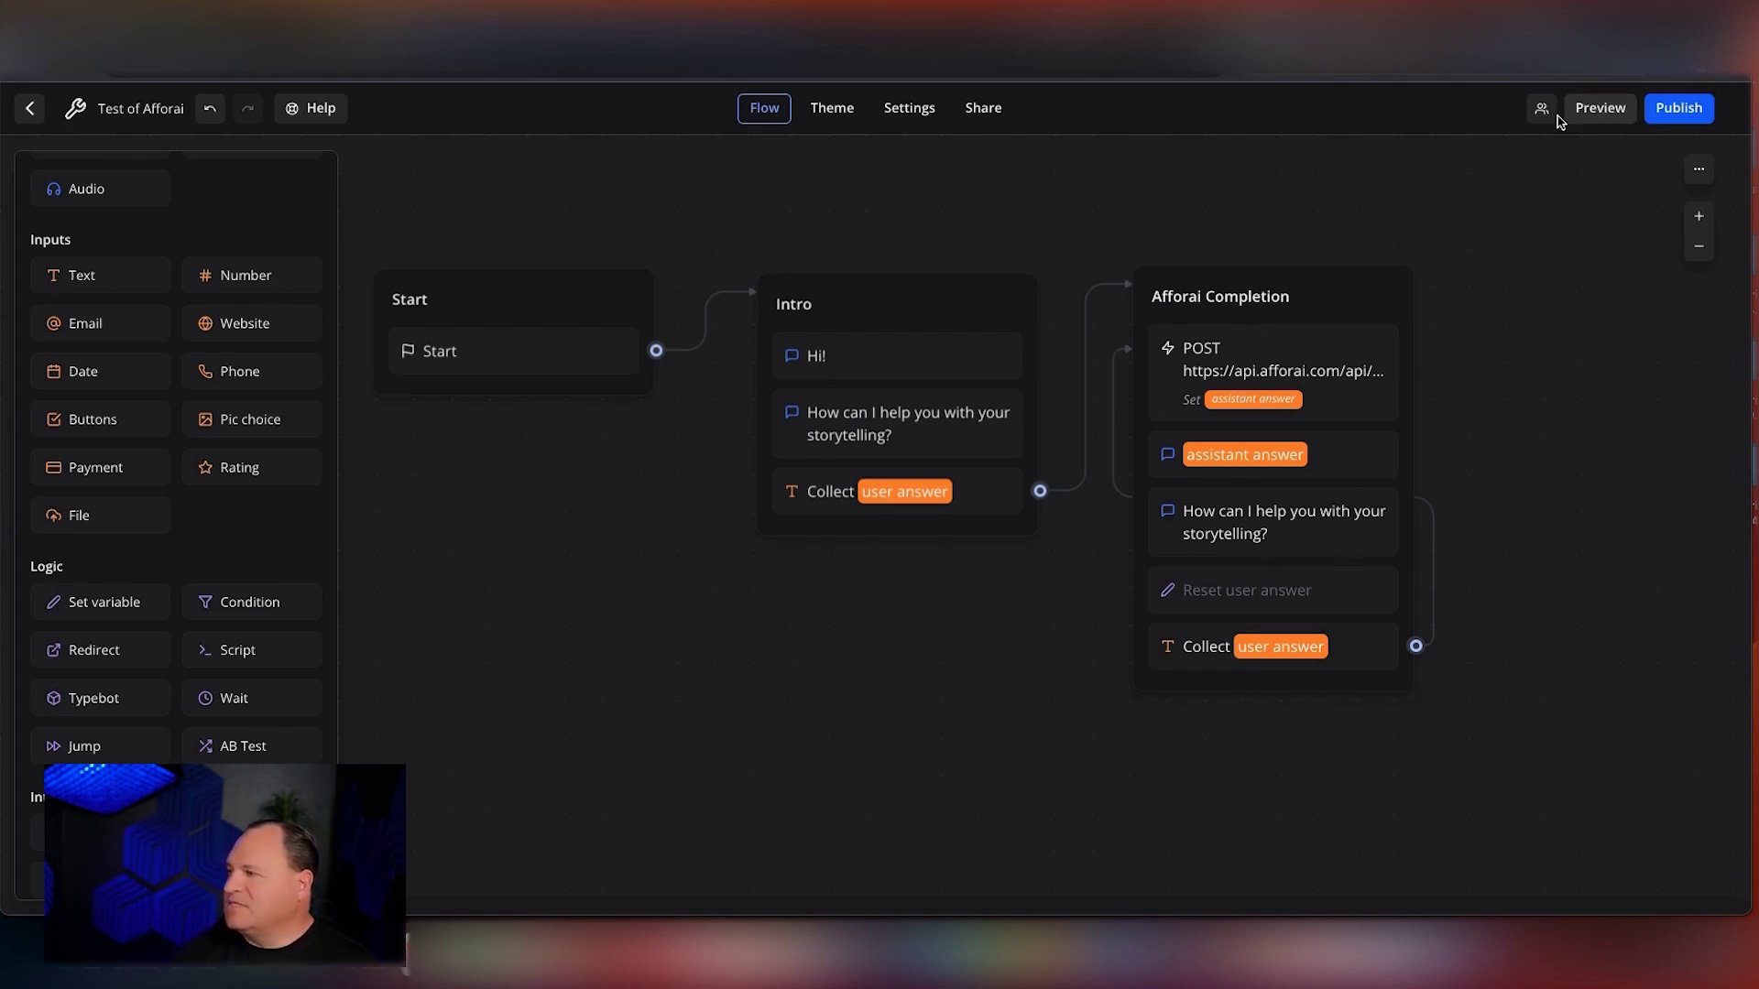
Preview the bot and send it "Please write a pitch for our nut cracking business. We focus on pecans."
{"action": "left_click", "coordinate": [1598, 110]}
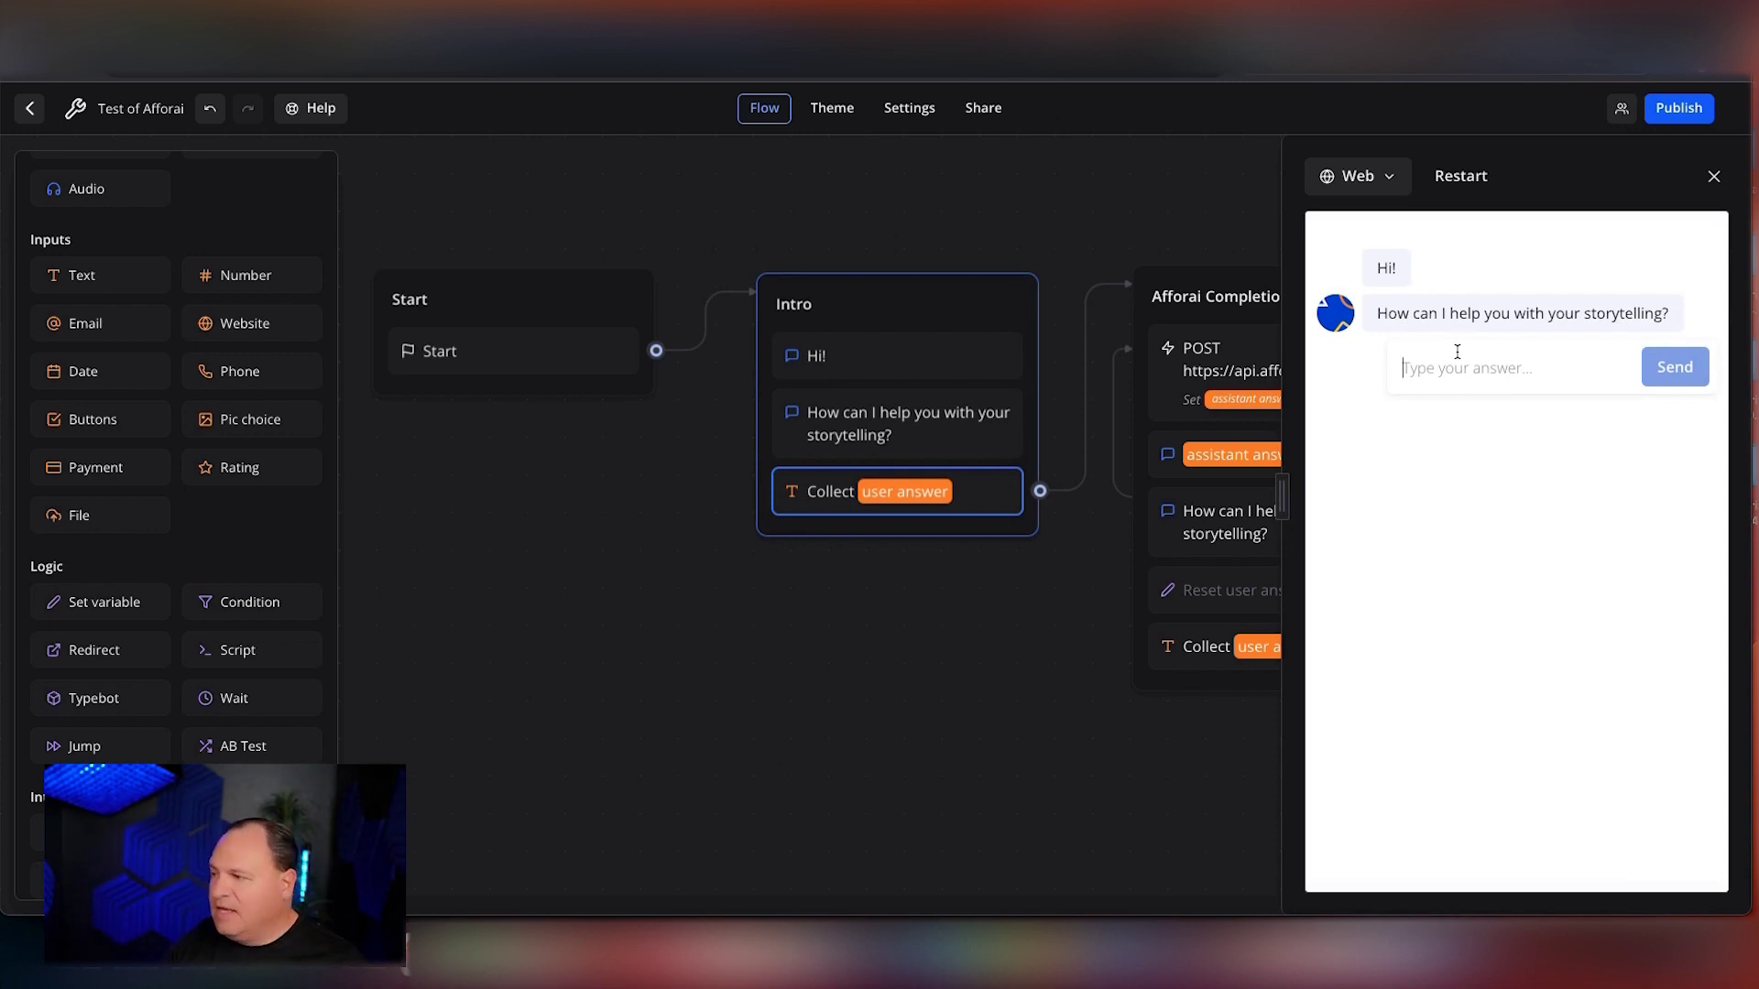
{"action": "type", "text": "Please write a pitch for "}
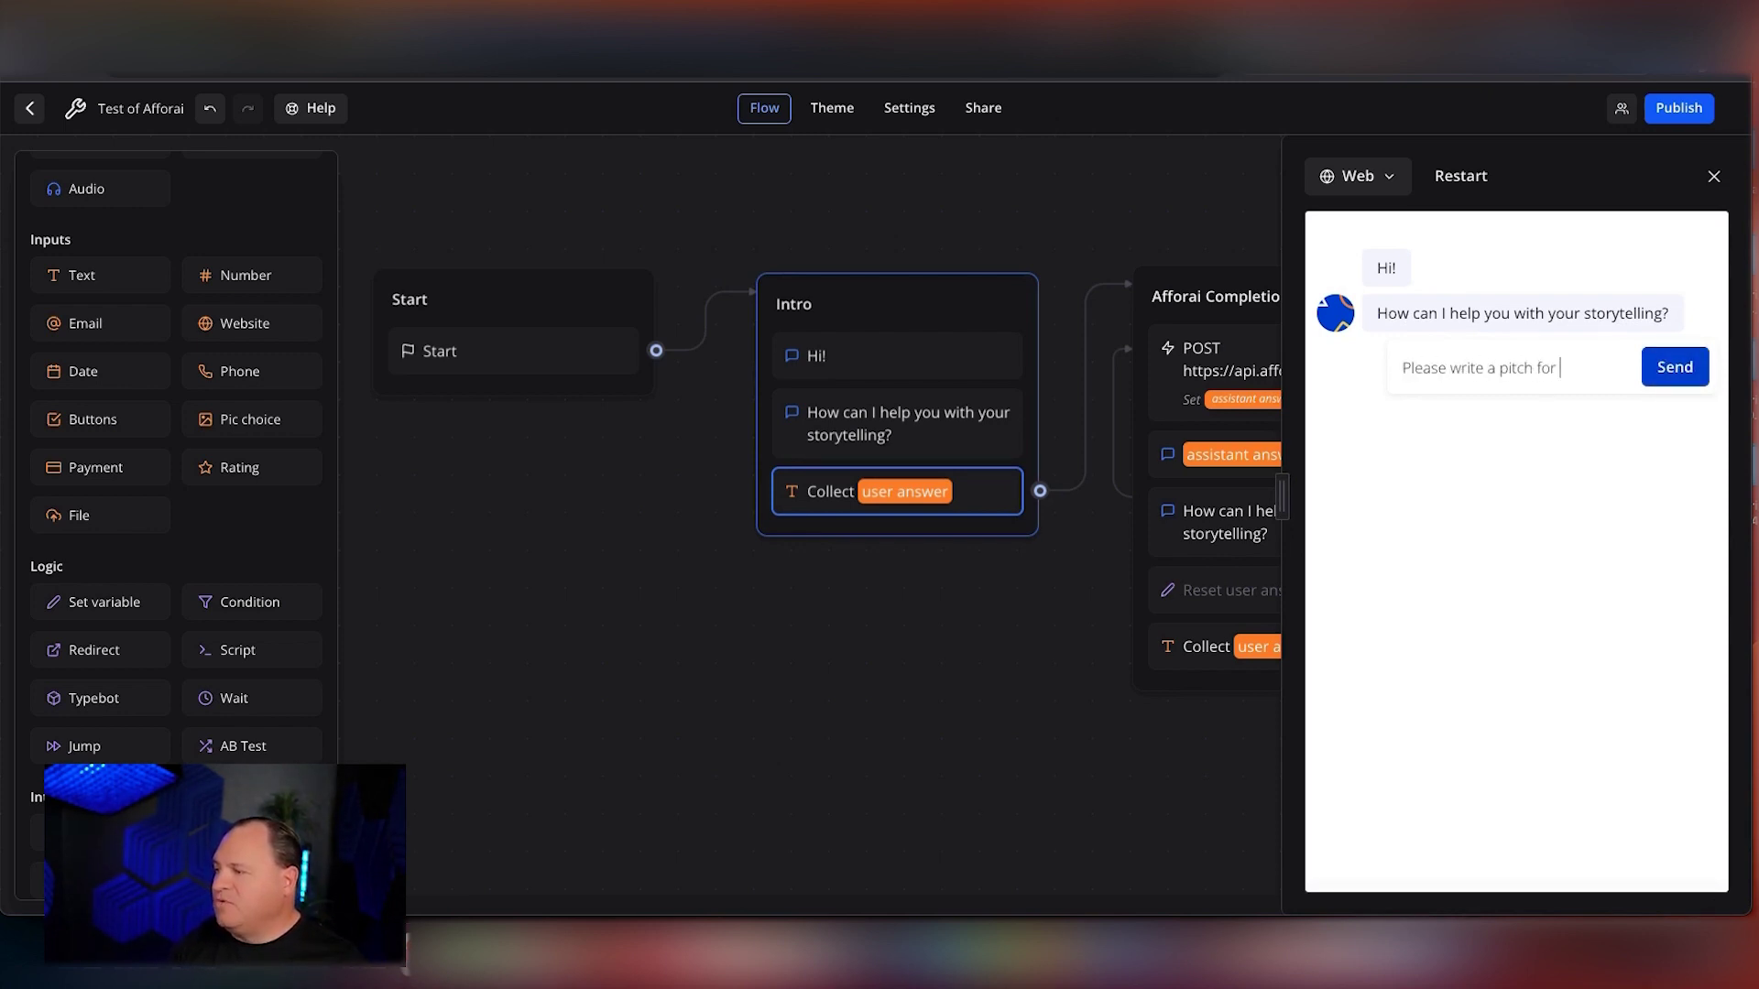
{"action": "type", "text": "our nut cr"}
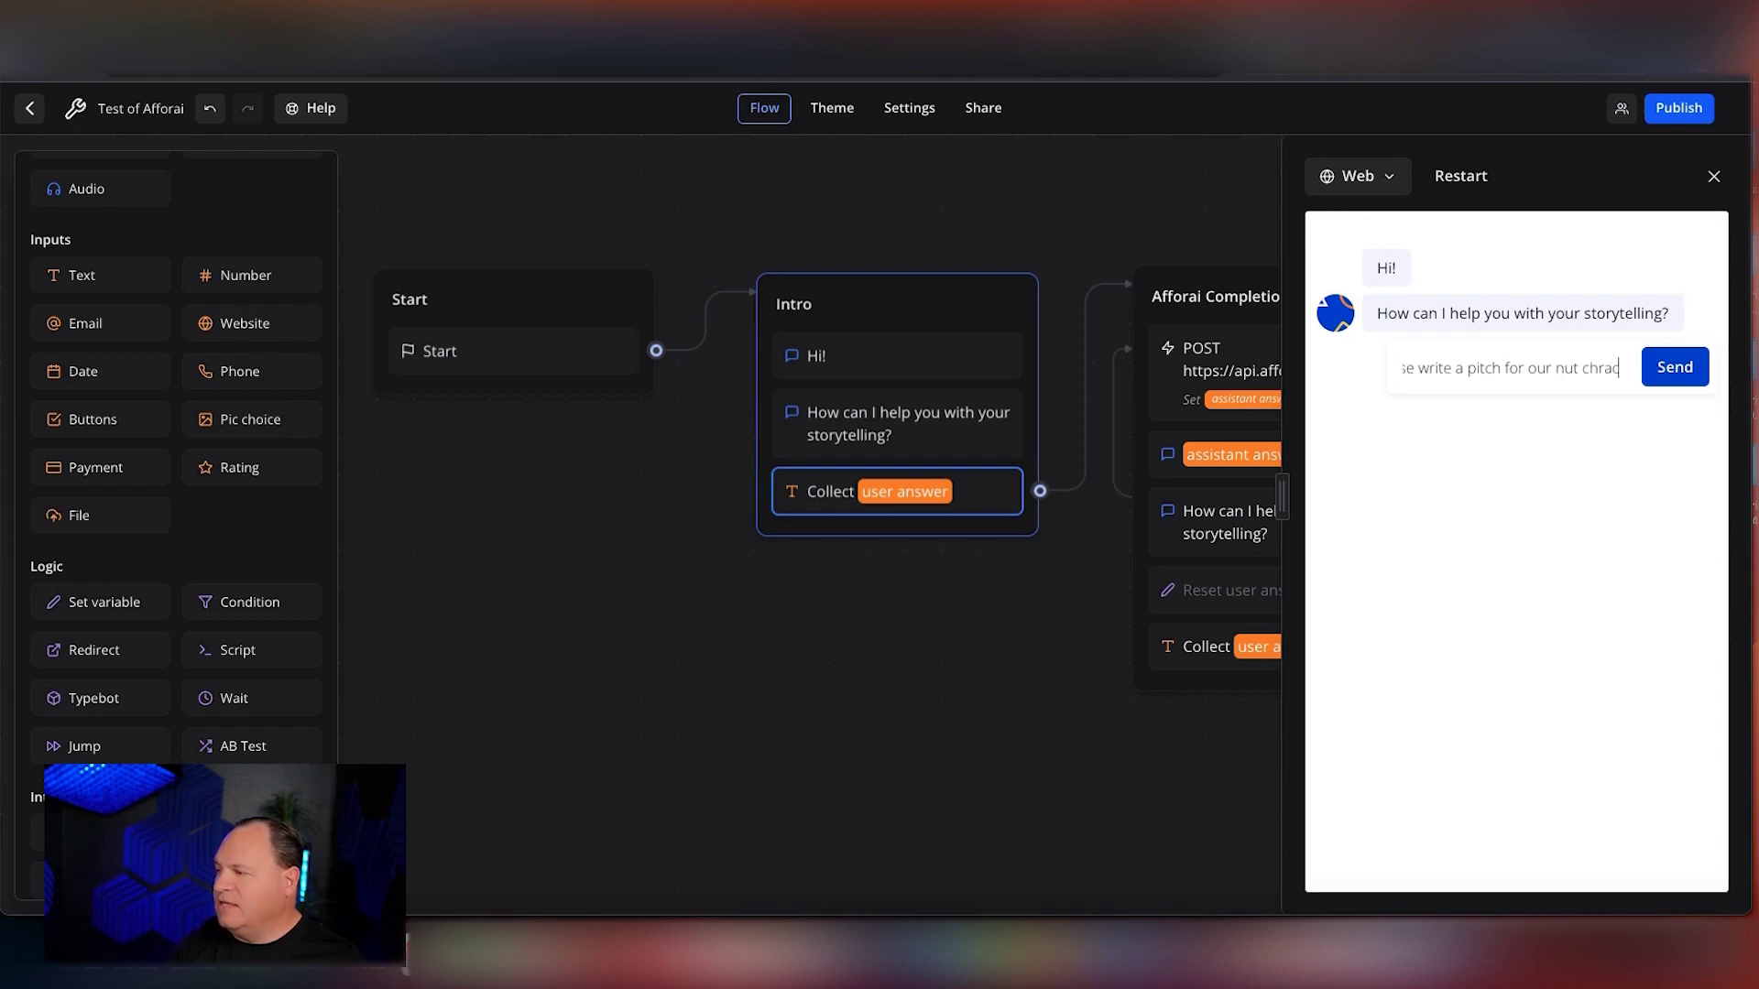
{"action": "type", "text": "acking busine"}
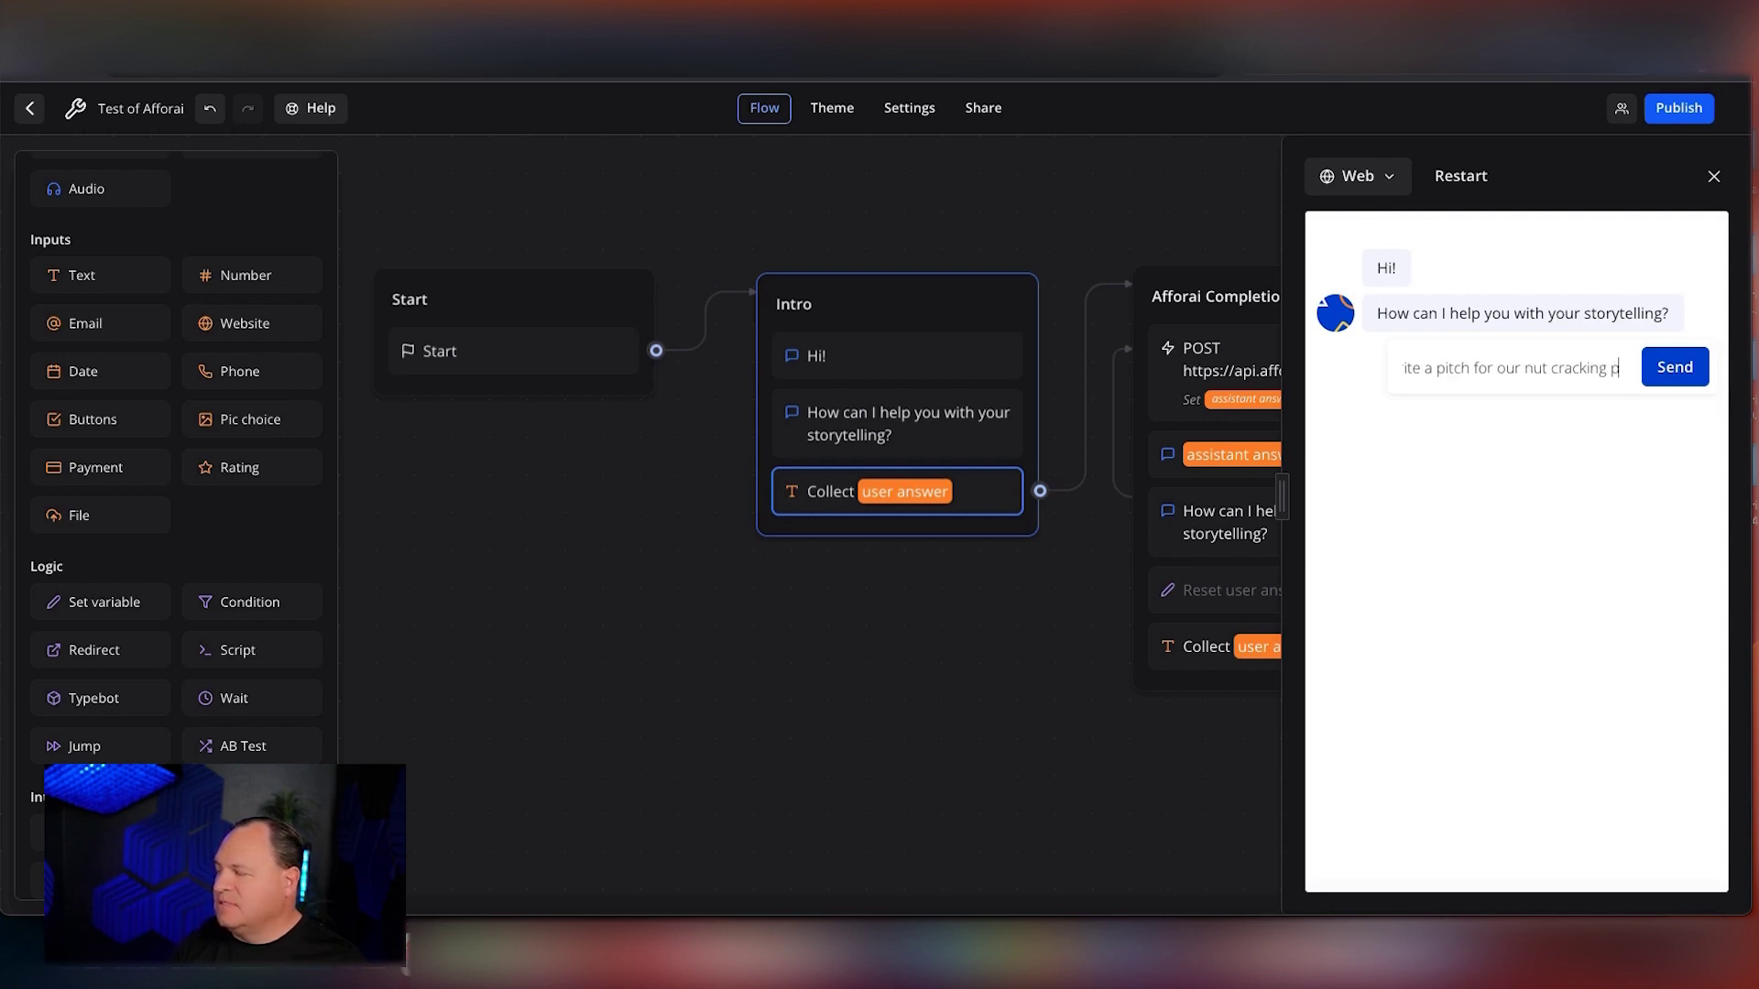
{"action": "type", "text": "ss."}
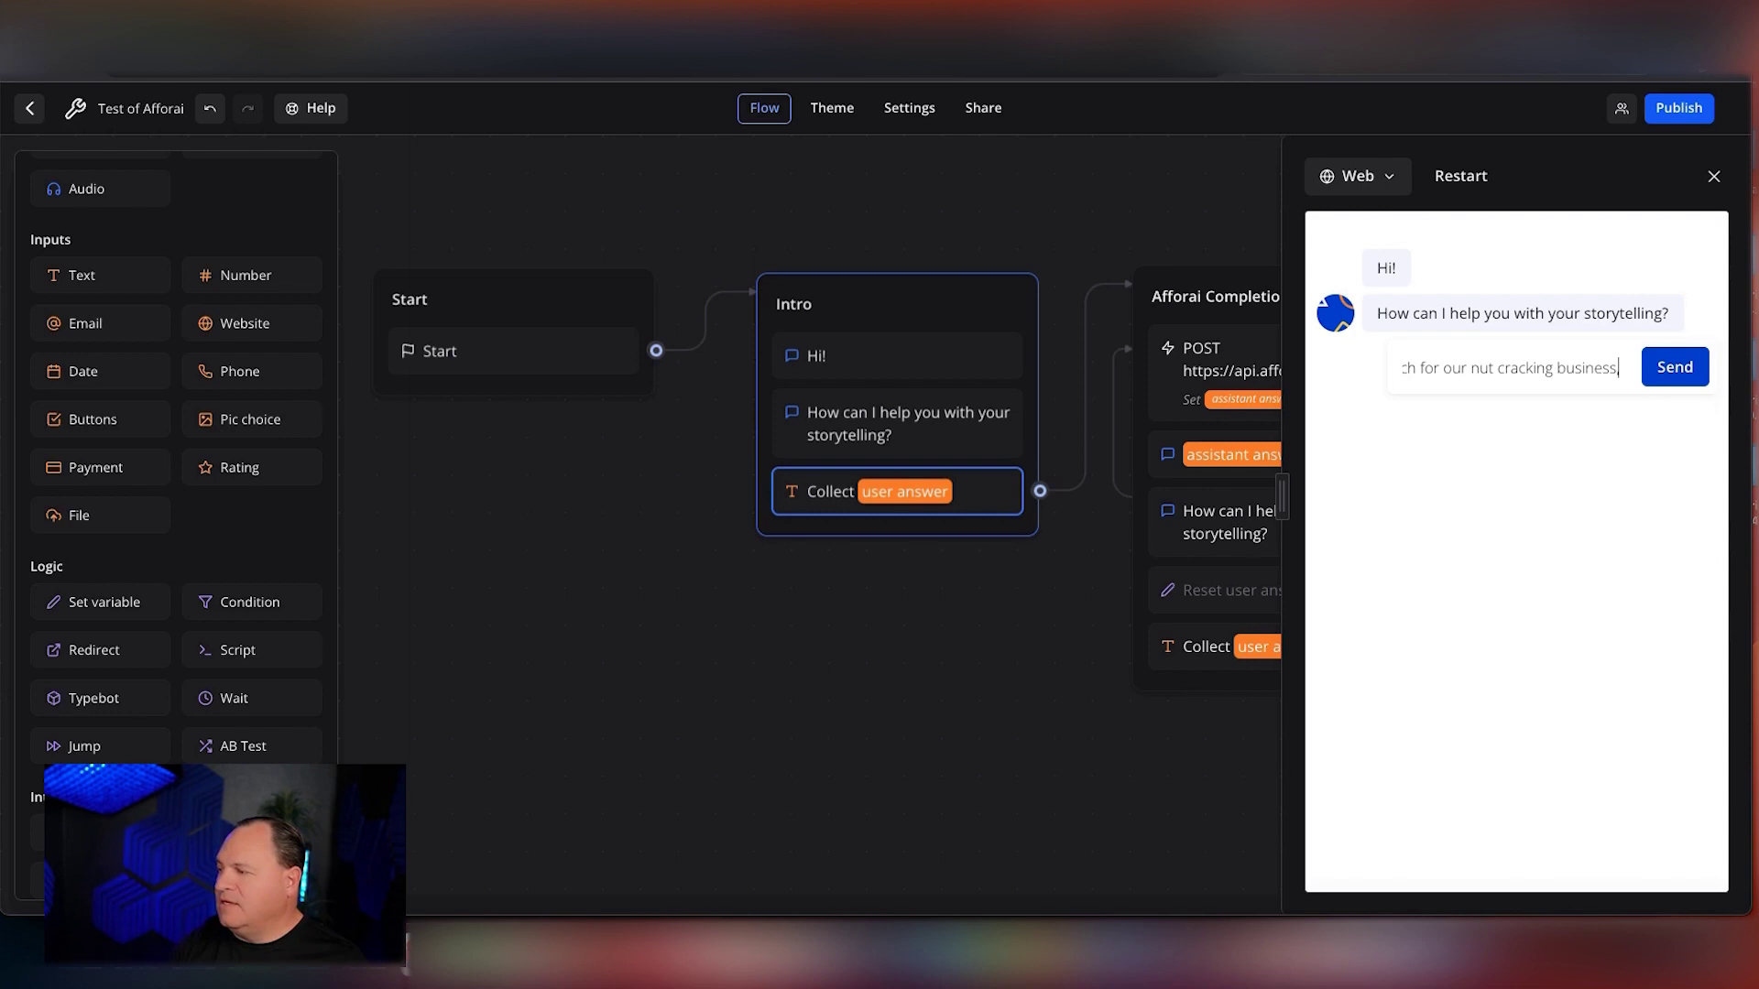
{"action": "type", "text": " We foc"}
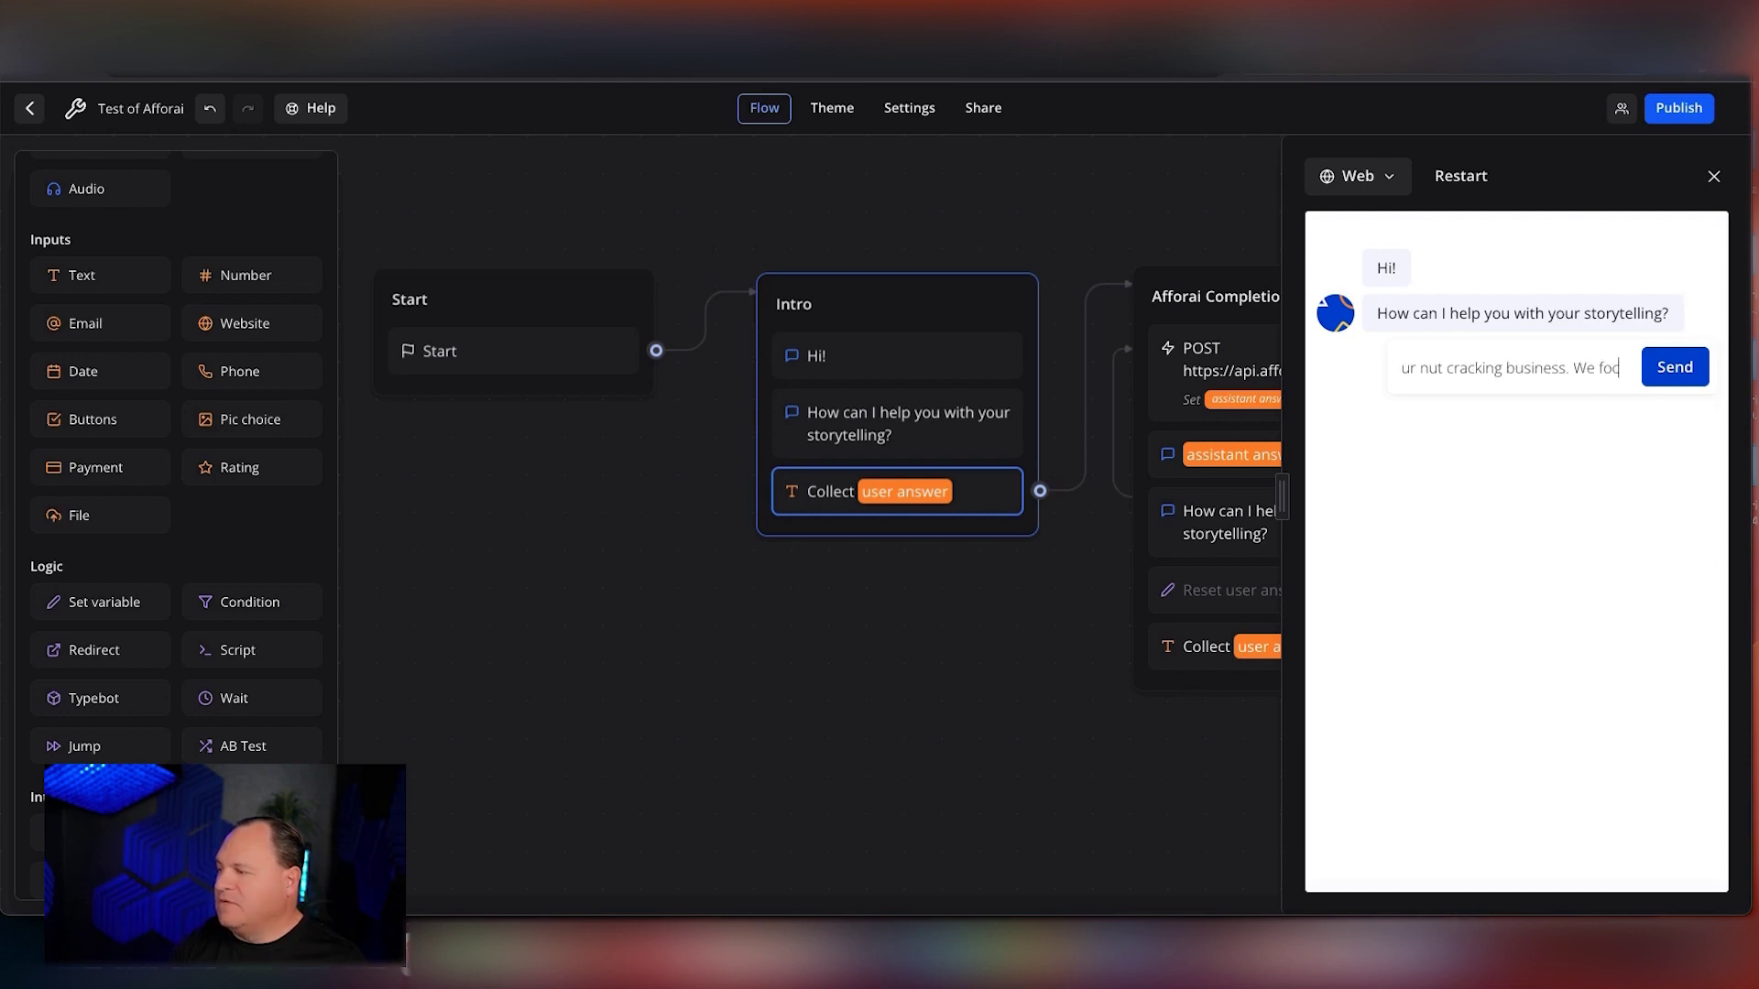
{"action": "type", "text": "us on pecans."}
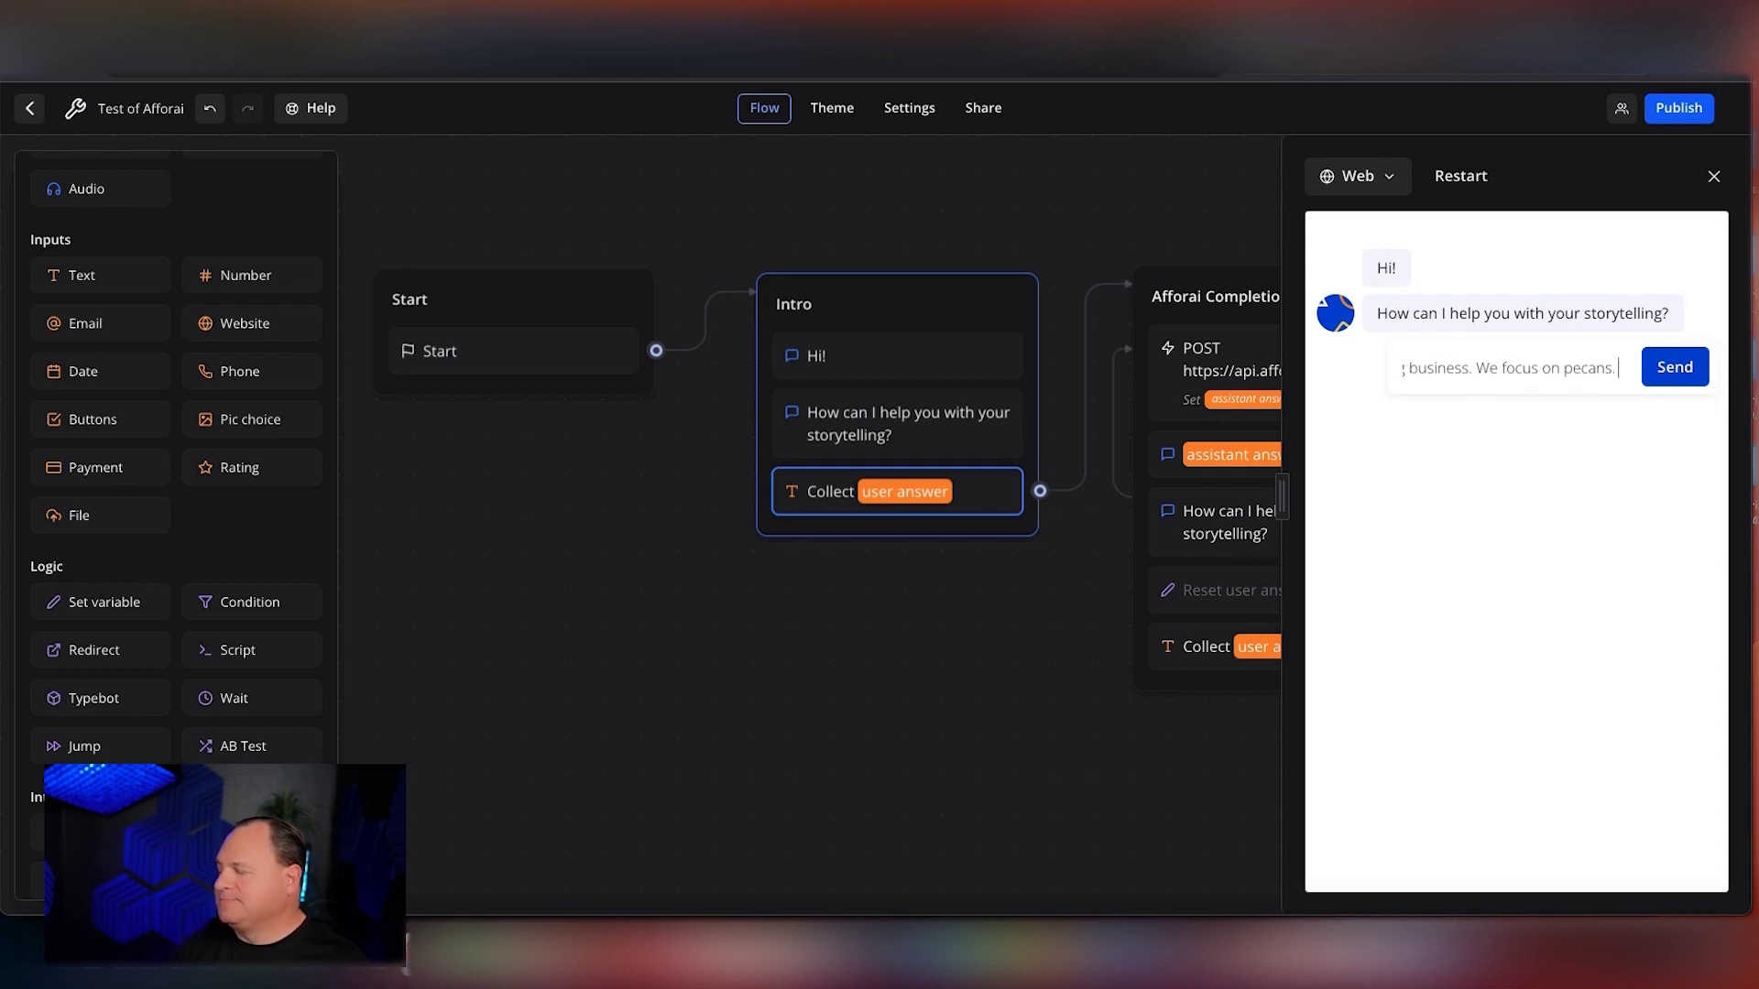
{"action": "left_click", "coordinate": [1674, 367]}
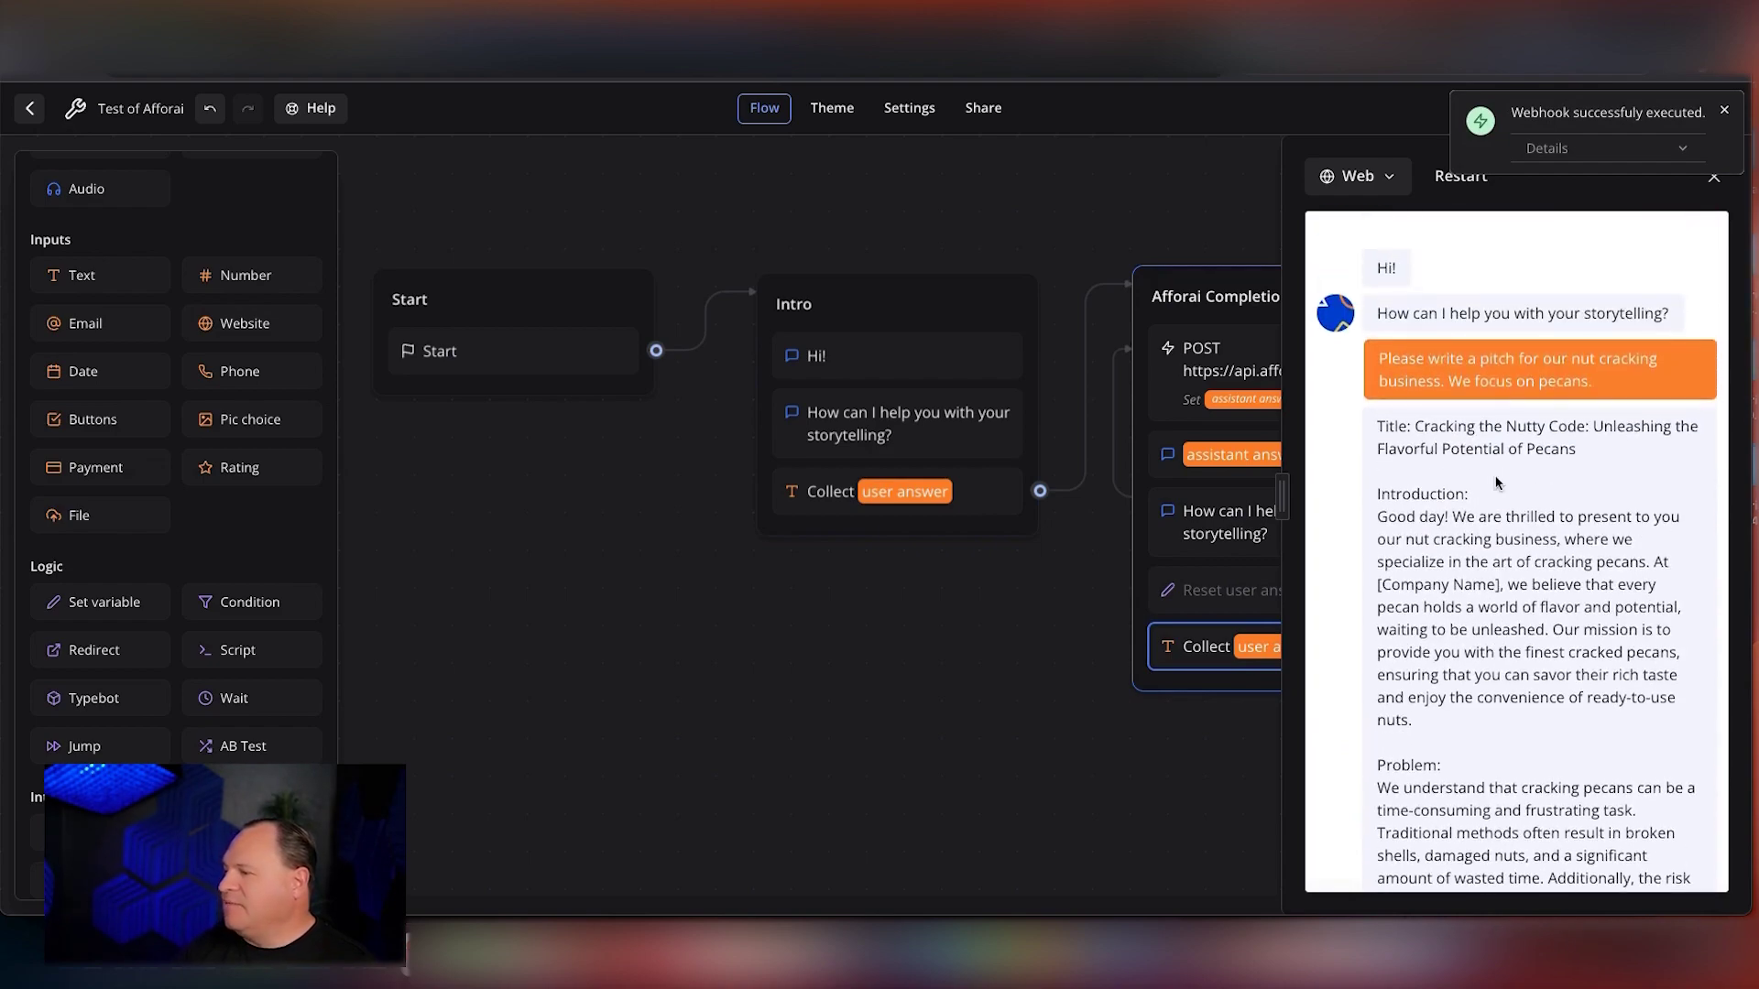
Read through the assistant's full pitch reply in the preview chat, from its title to the follow-up question
{"action": "scroll", "coordinate": [1458, 415], "scroll_direction": "up", "scroll_amount": 15}
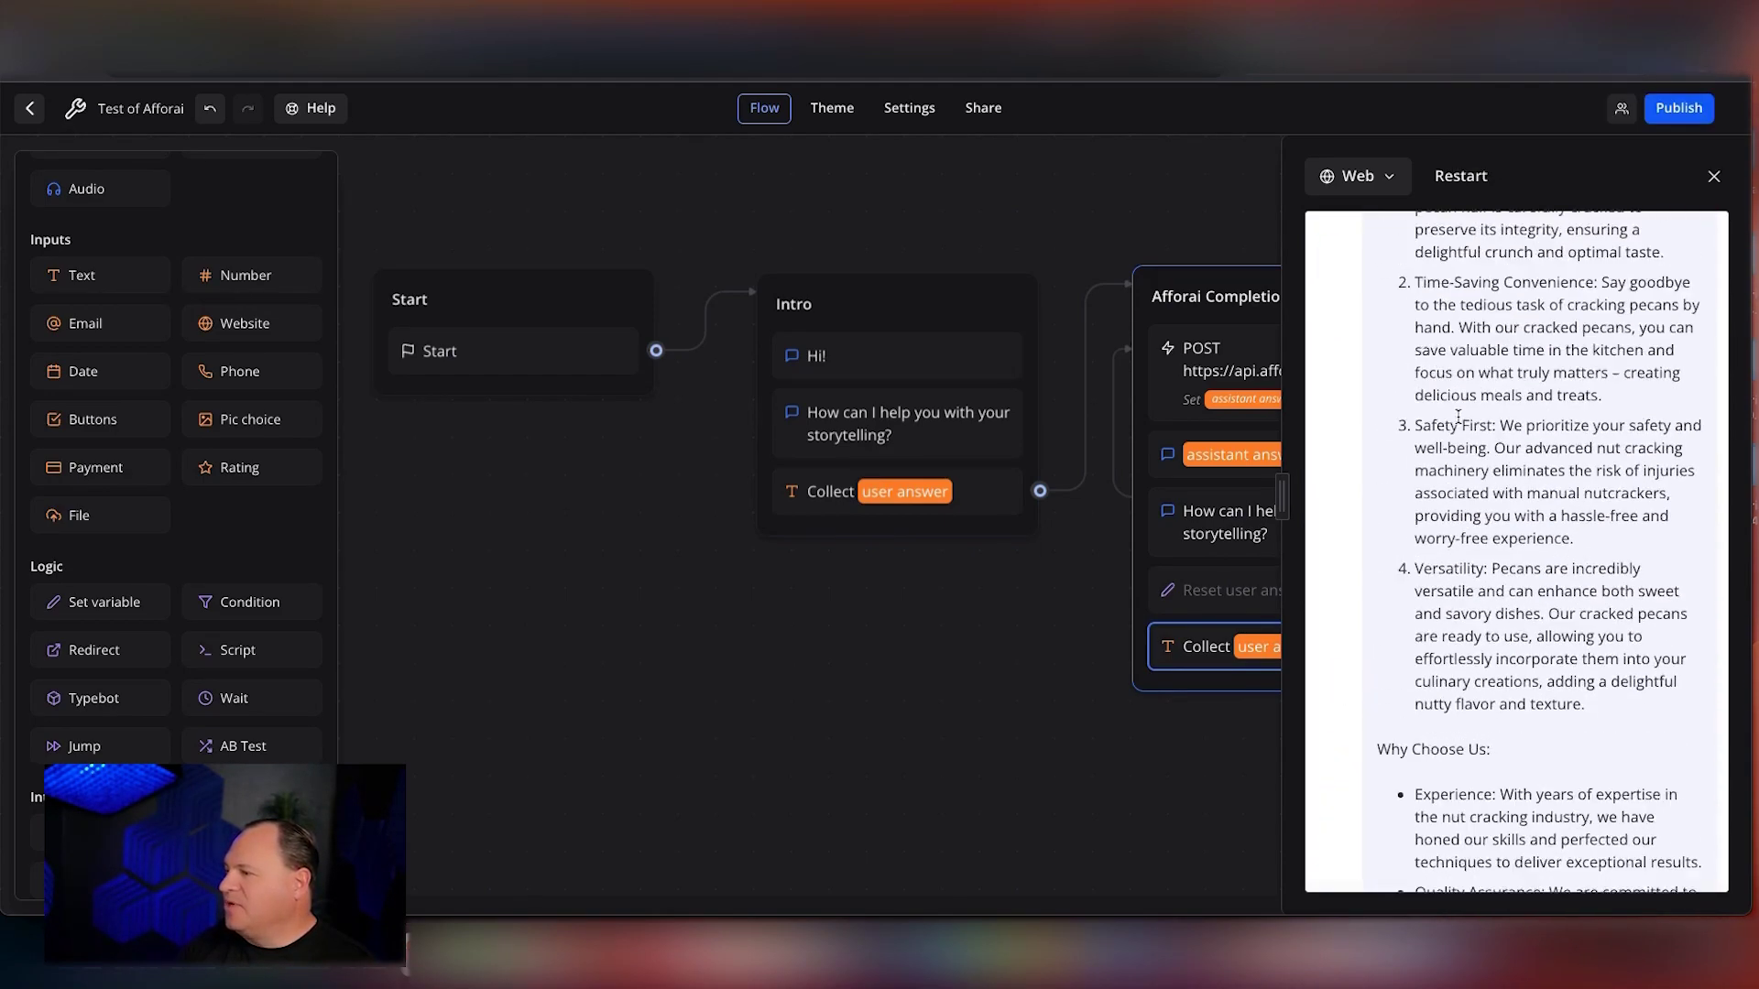
{"action": "scroll", "coordinate": [1458, 415], "scroll_direction": "up", "scroll_amount": 5}
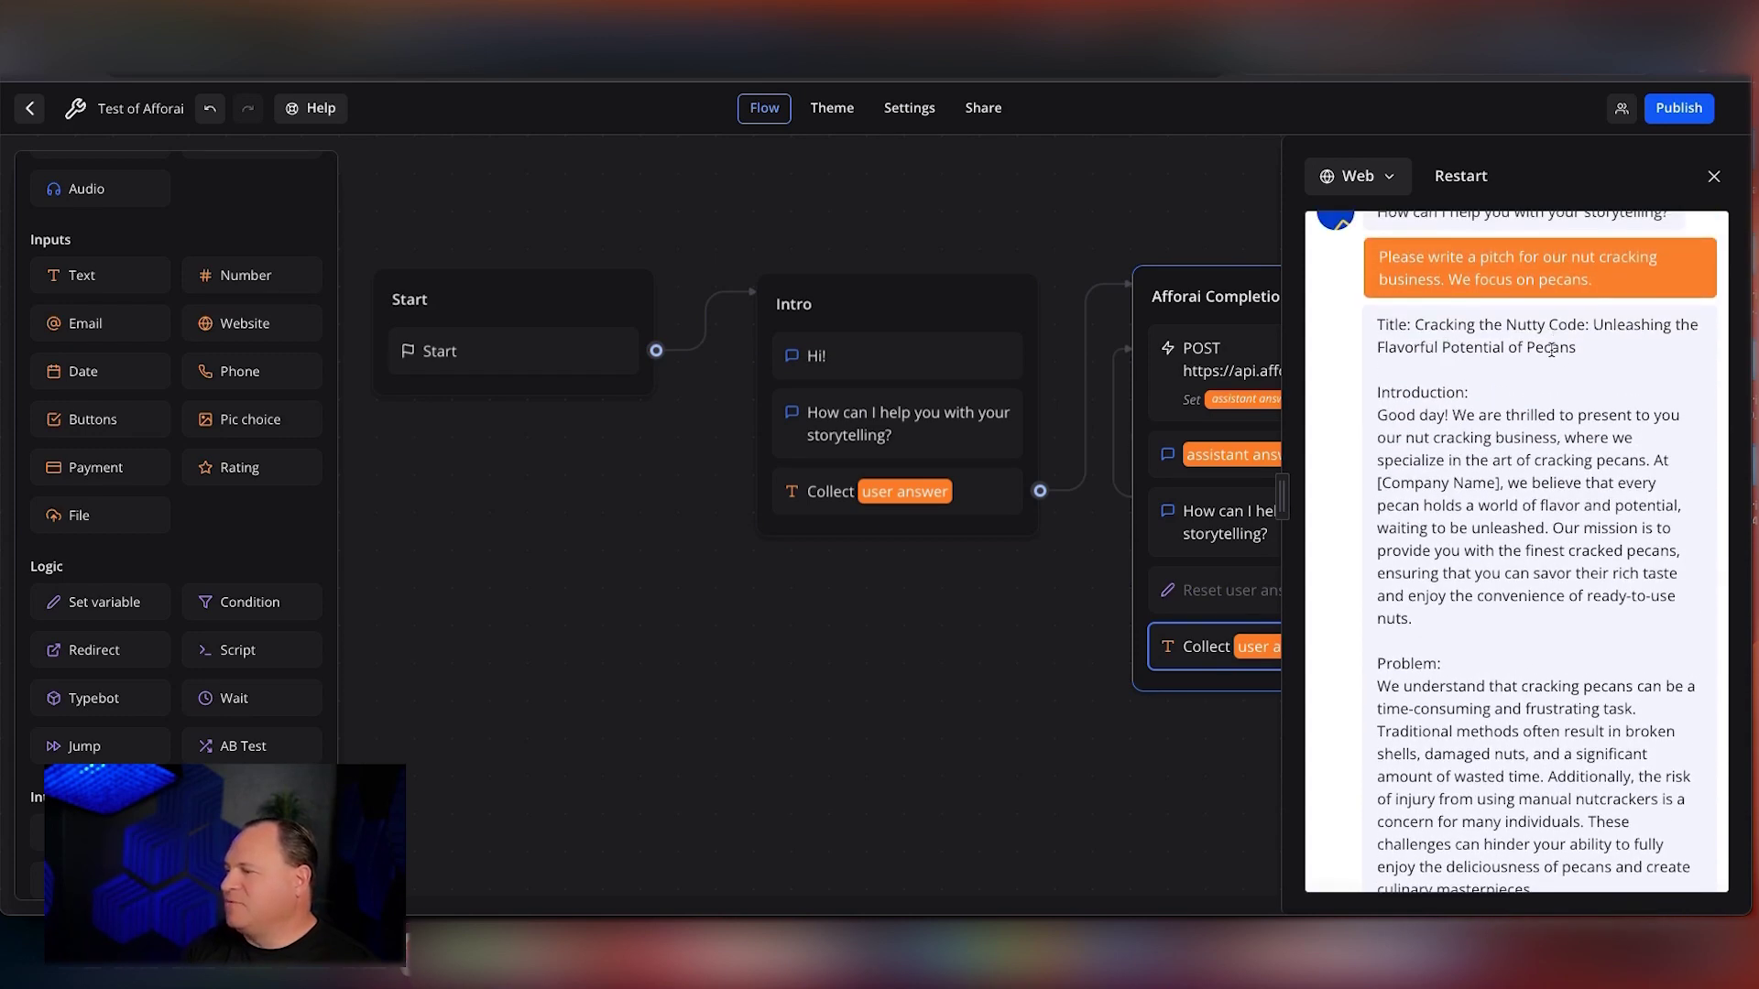
{"action": "scroll", "coordinate": [1414, 440], "scroll_direction": "down", "scroll_amount": 1}
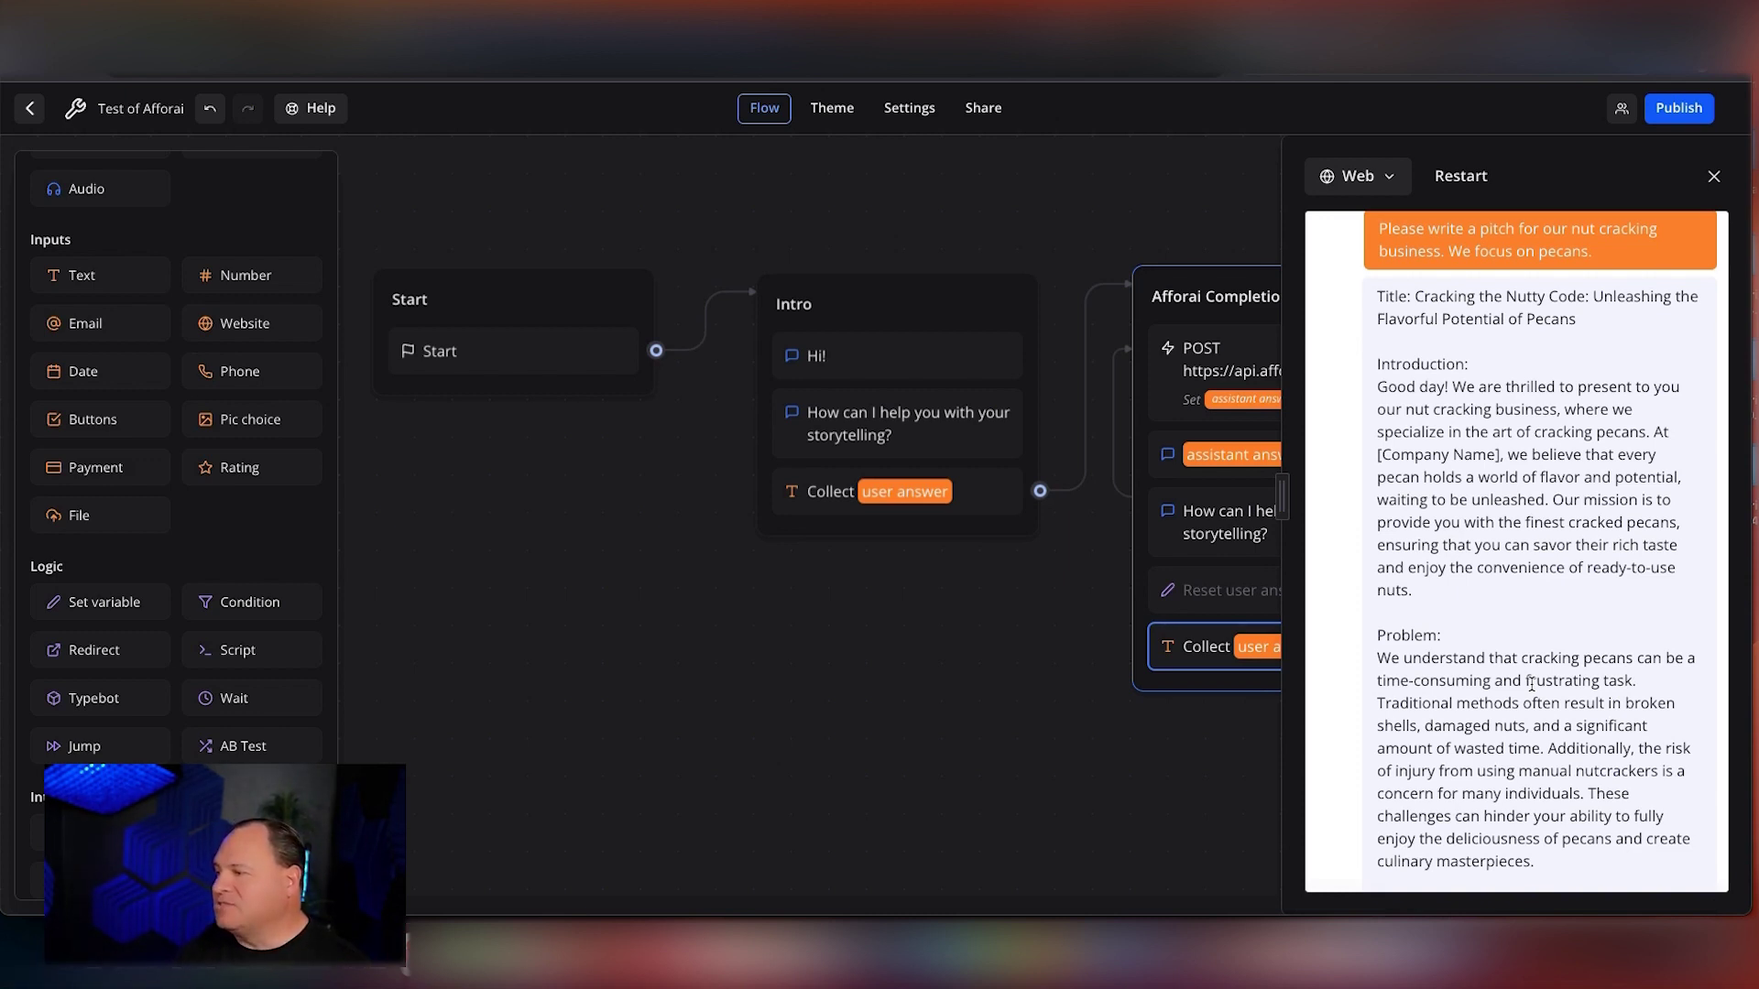
{"action": "scroll", "coordinate": [1531, 684], "scroll_direction": "down", "scroll_amount": 1}
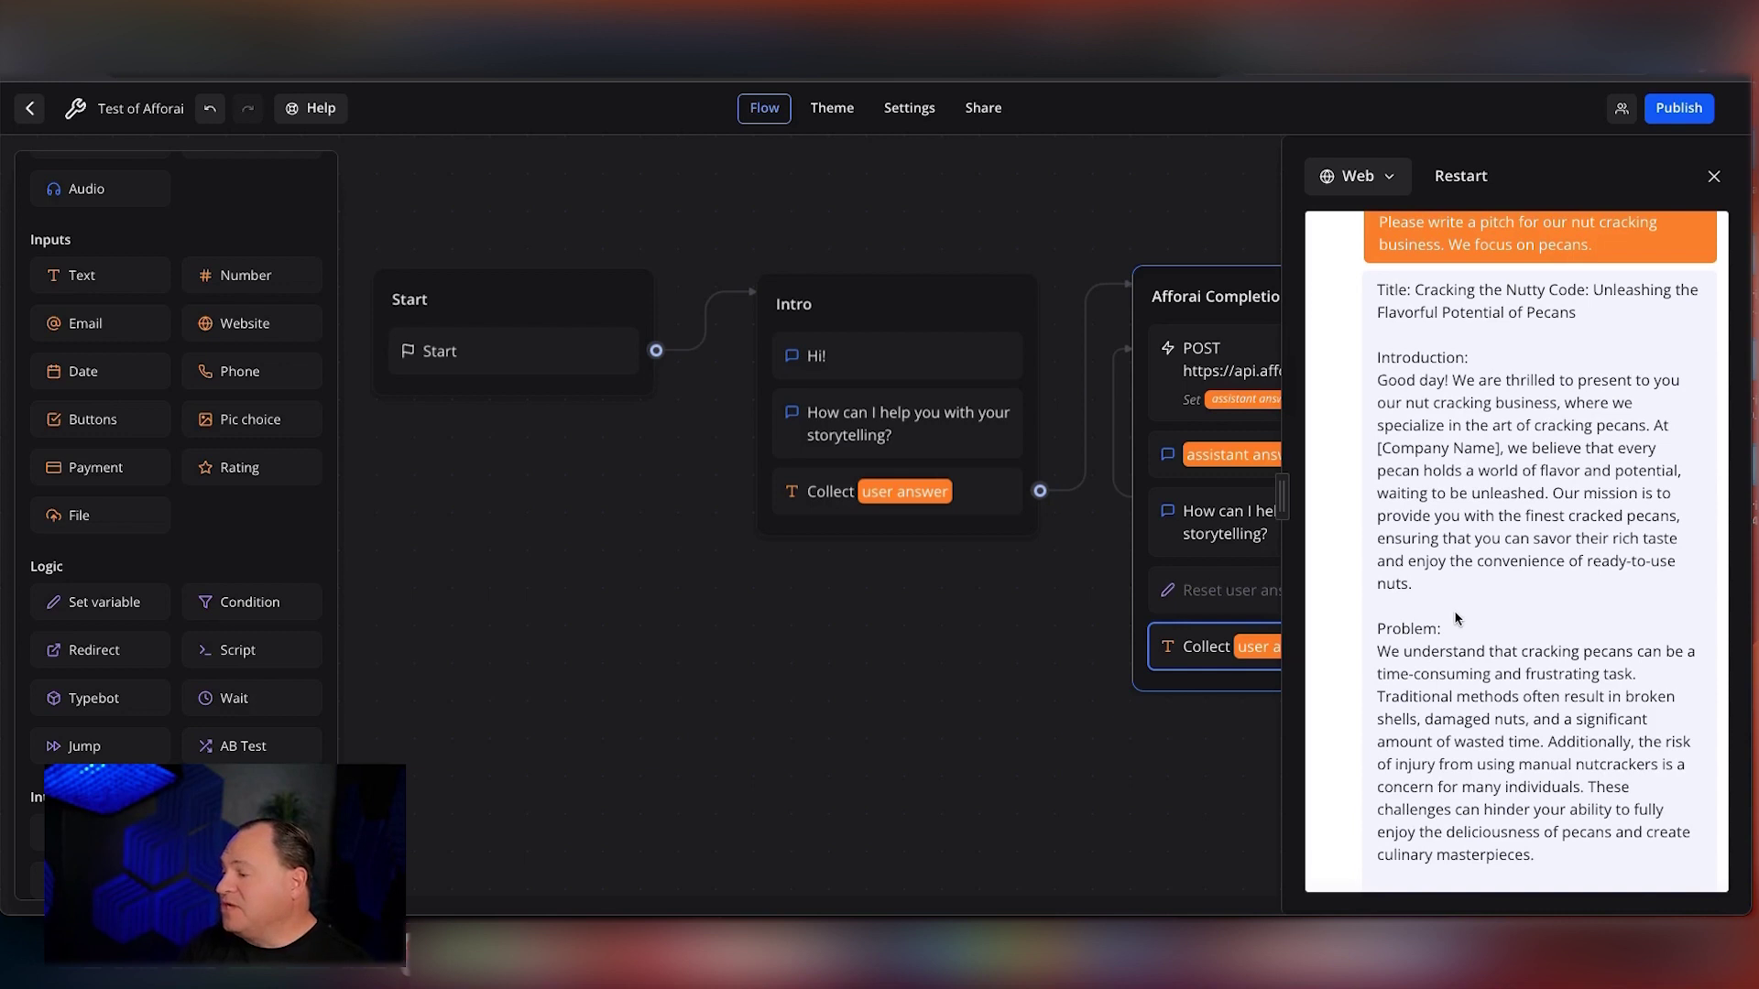
{"action": "scroll", "coordinate": [1457, 549], "scroll_direction": "down", "scroll_amount": 3}
{"action": "scroll", "coordinate": [1500, 555], "scroll_direction": "down", "scroll_amount": 1}
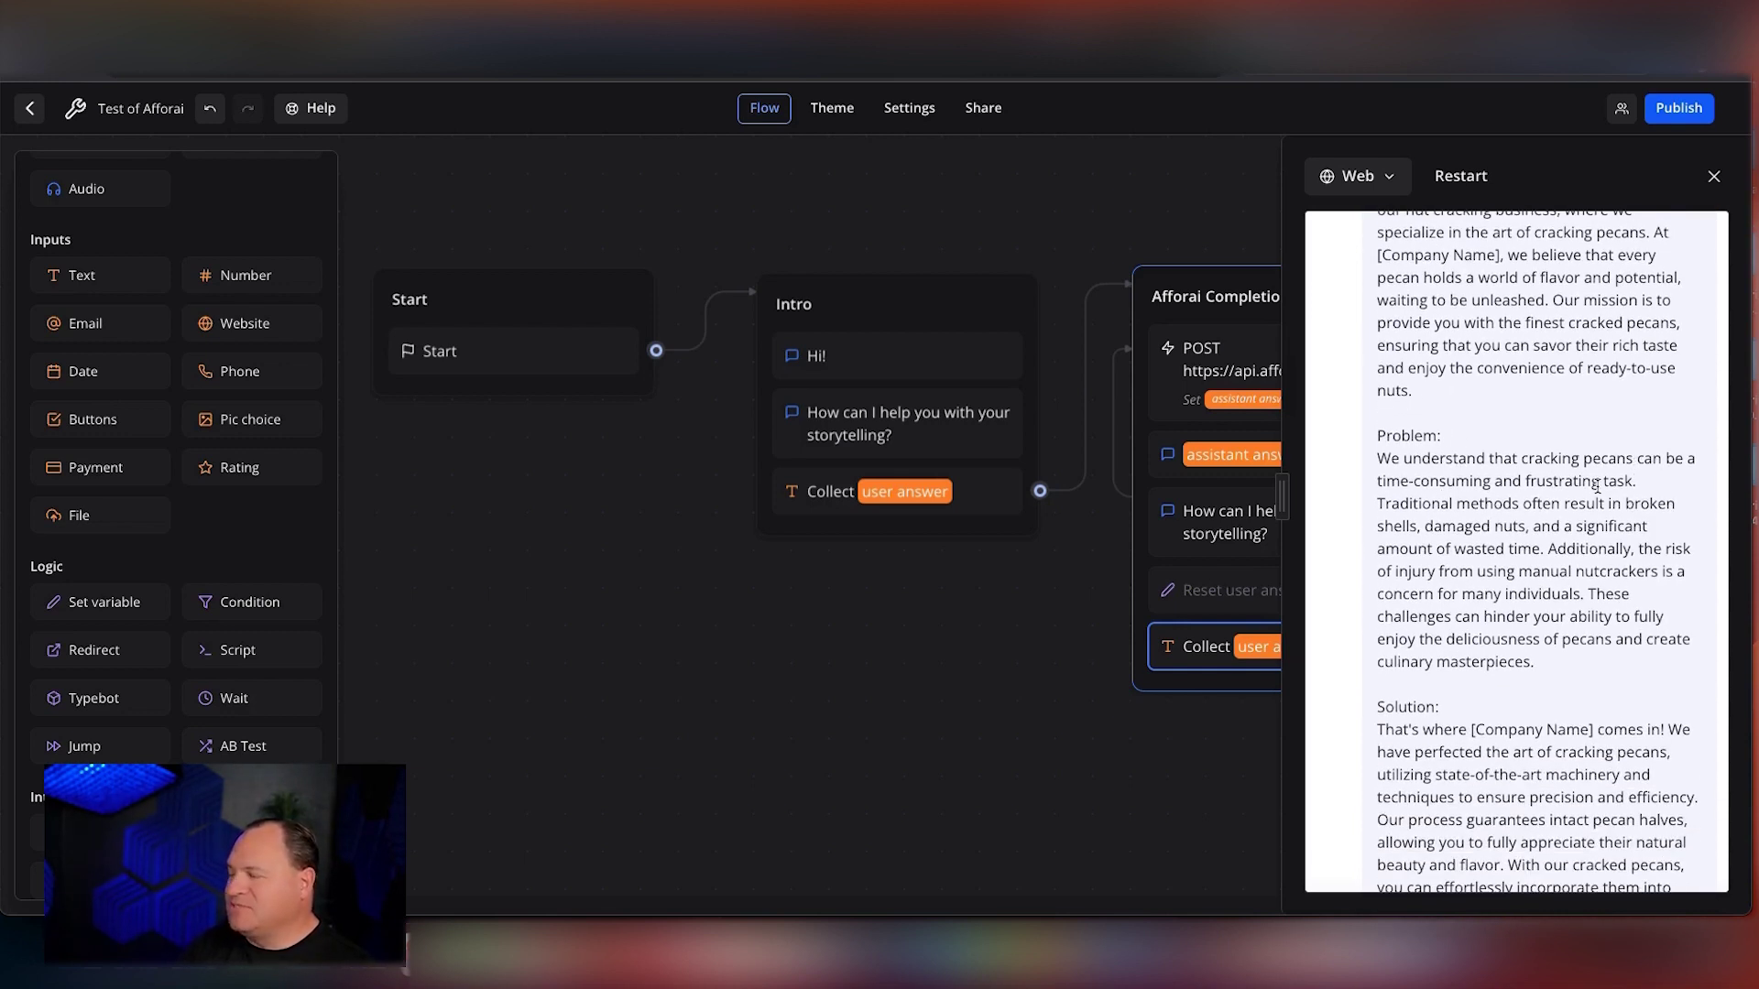
{"action": "scroll", "coordinate": [1625, 496], "scroll_direction": "down", "scroll_amount": 1}
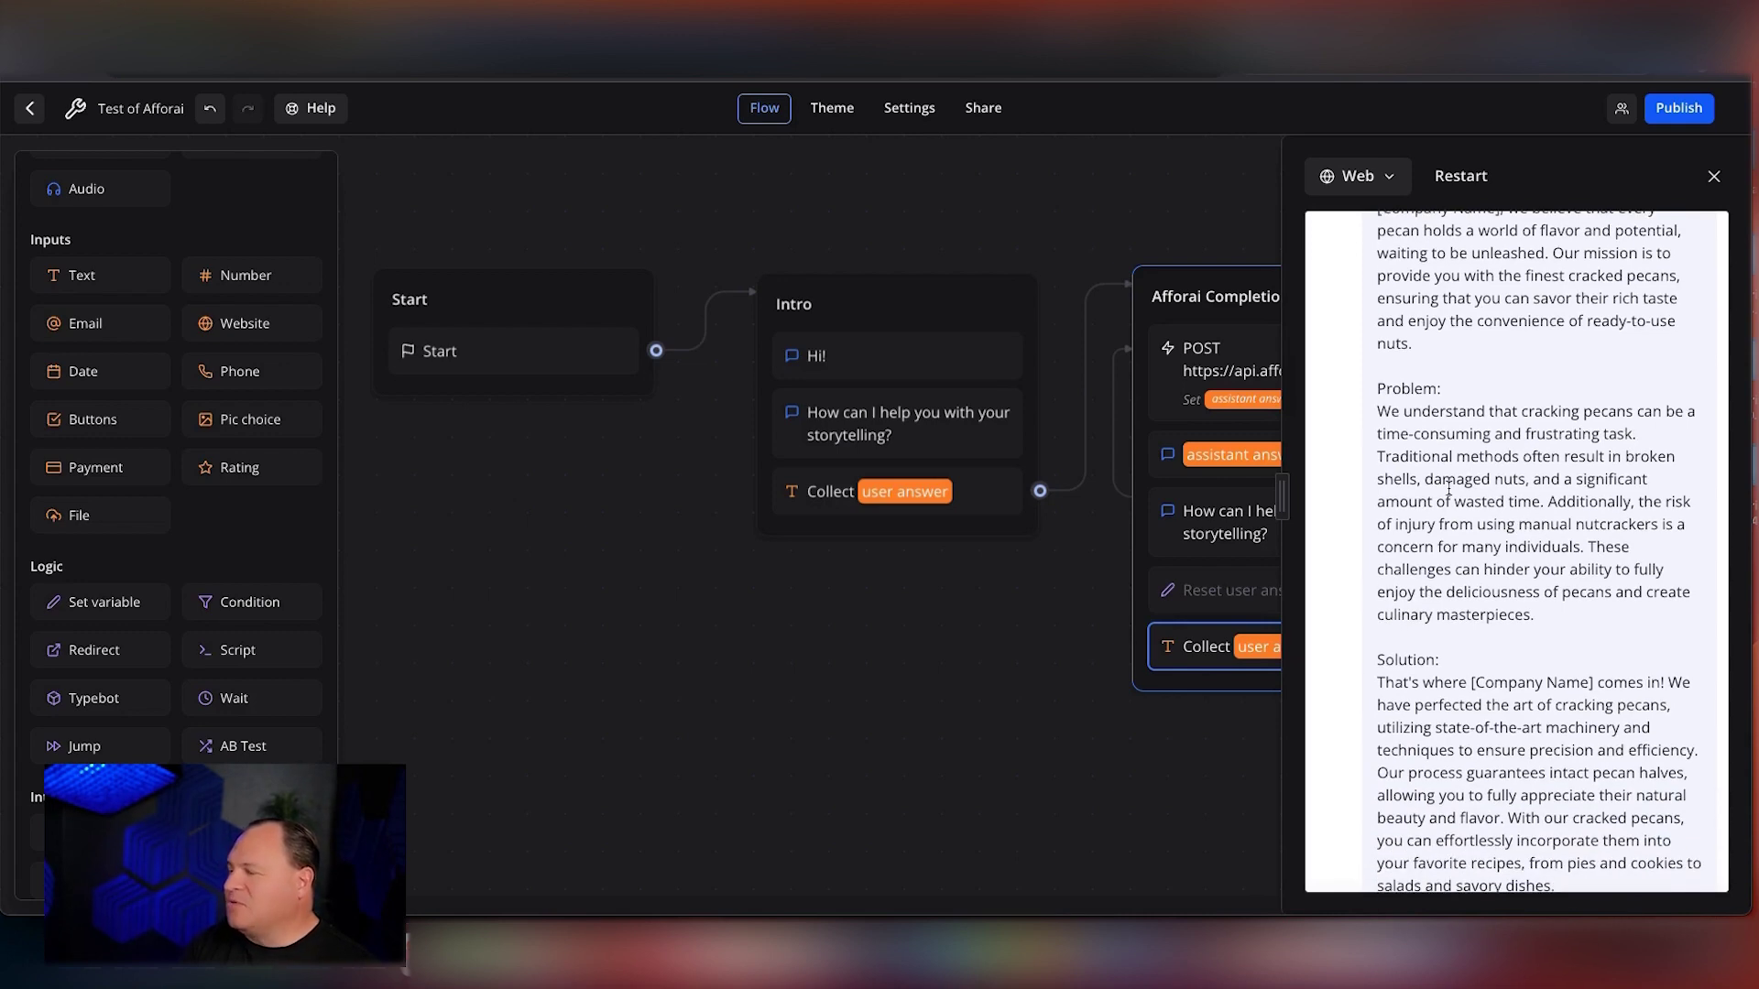
{"action": "scroll", "coordinate": [1521, 505], "scroll_direction": "down", "scroll_amount": 11}
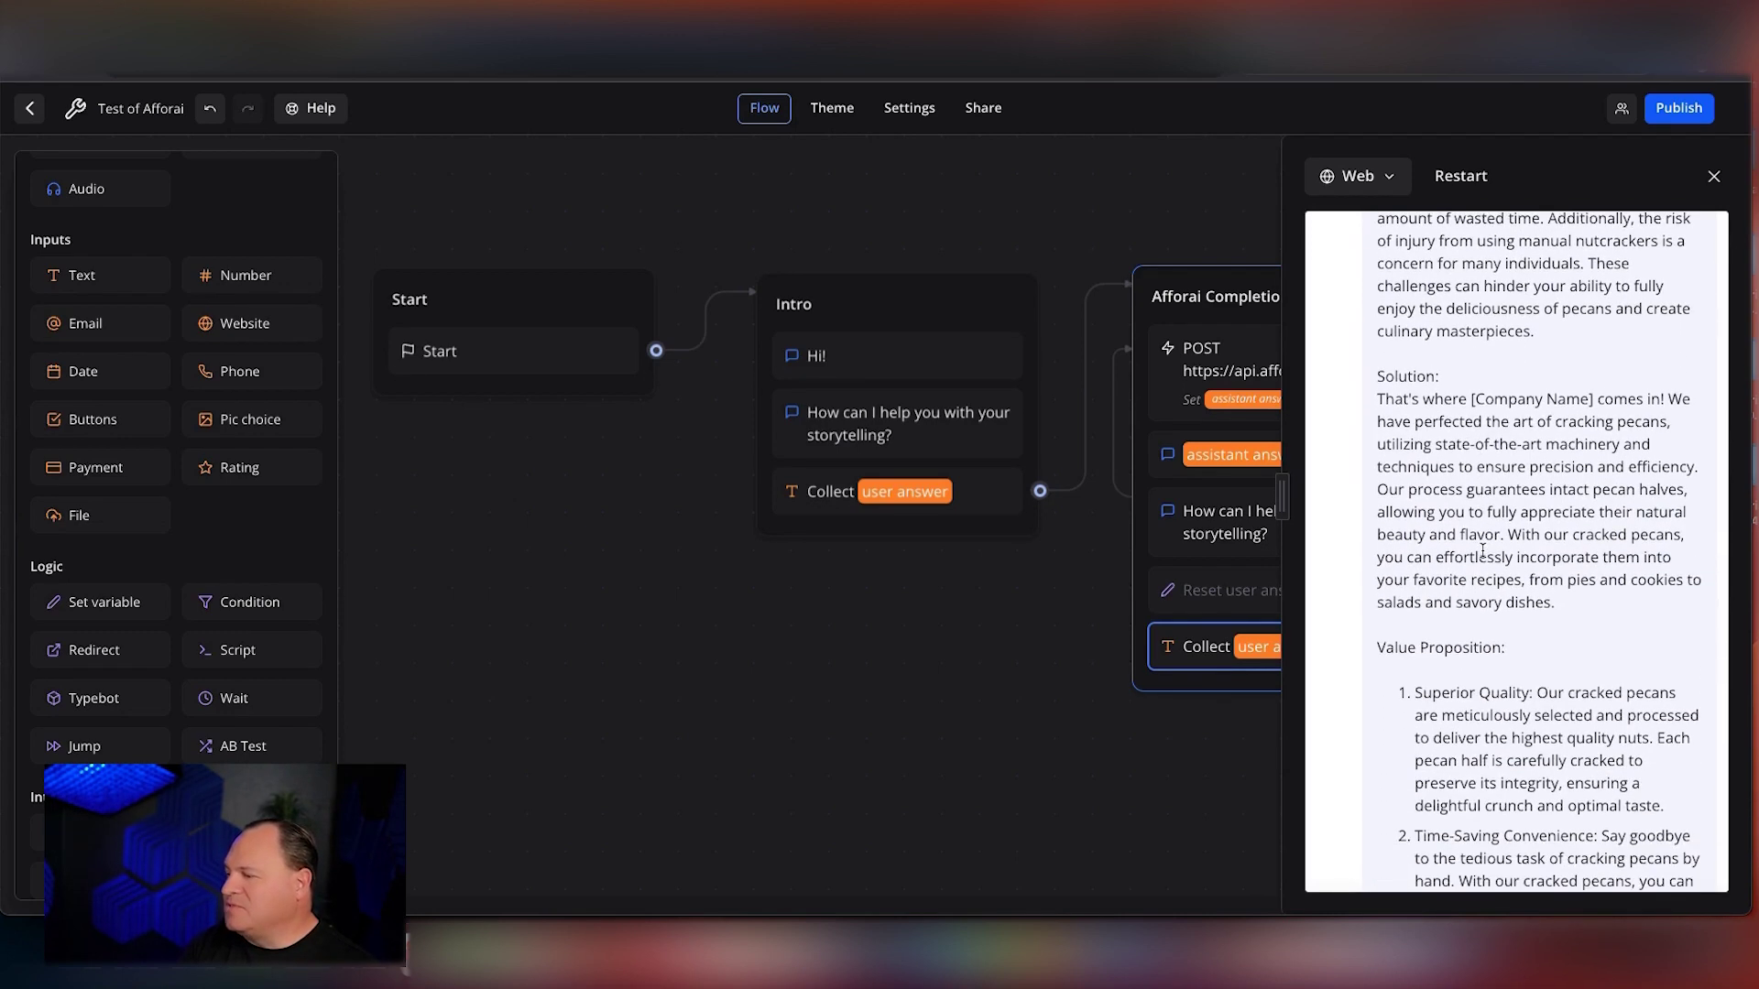
{"action": "scroll", "coordinate": [1475, 513], "scroll_direction": "down", "scroll_amount": 1}
{"action": "scroll", "coordinate": [1471, 543], "scroll_direction": "down", "scroll_amount": 12}
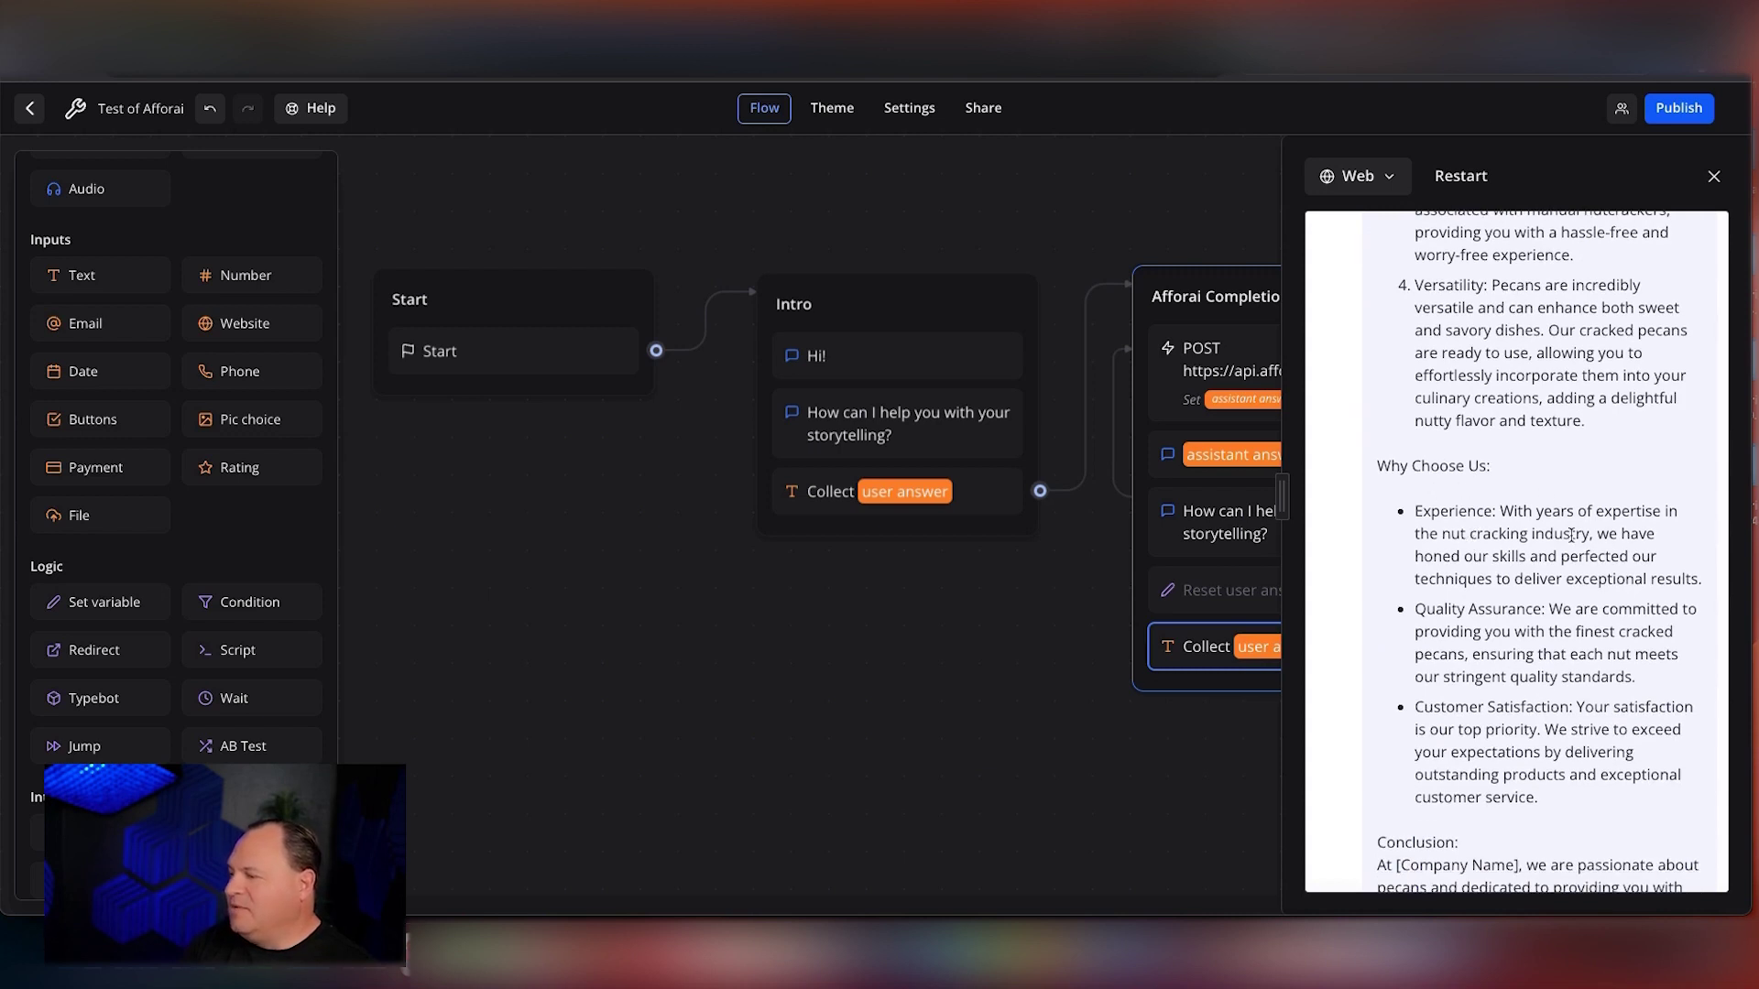
{"action": "scroll", "coordinate": [1540, 621], "scroll_direction": "down", "scroll_amount": 9}
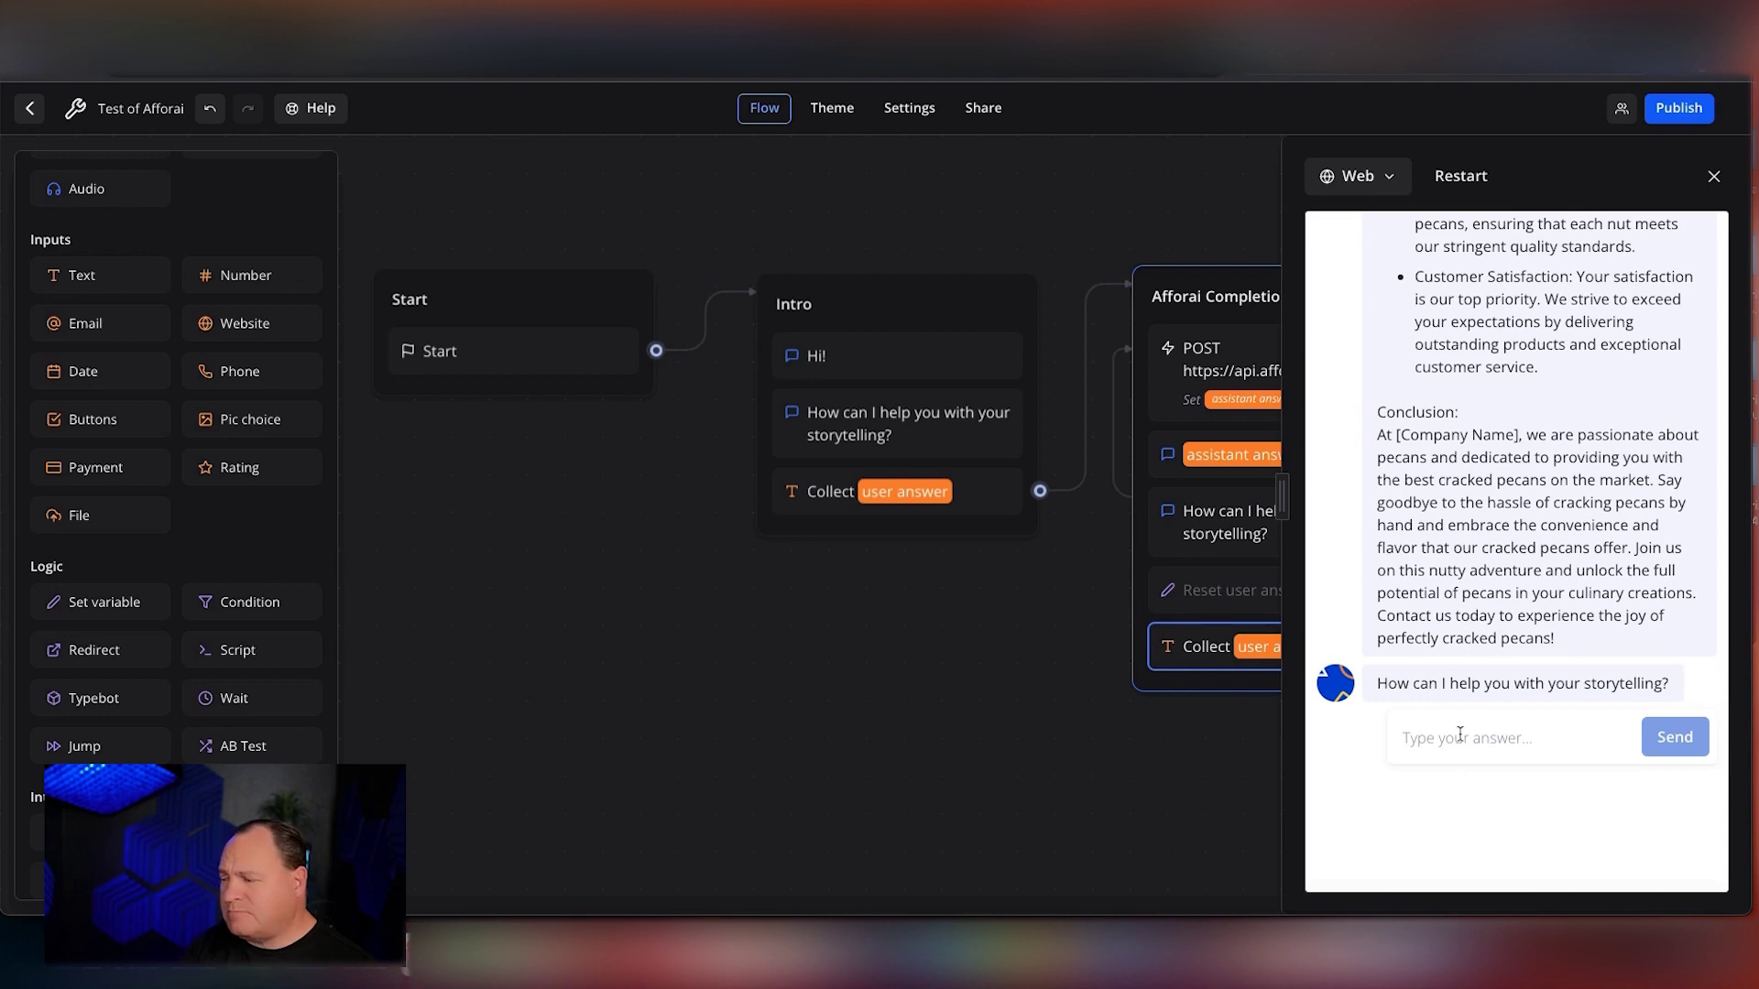
Send the follow-up request "Write a linkedin post about our nut cracking business" in the preview chat
{"action": "left_click", "coordinate": [1455, 735]}
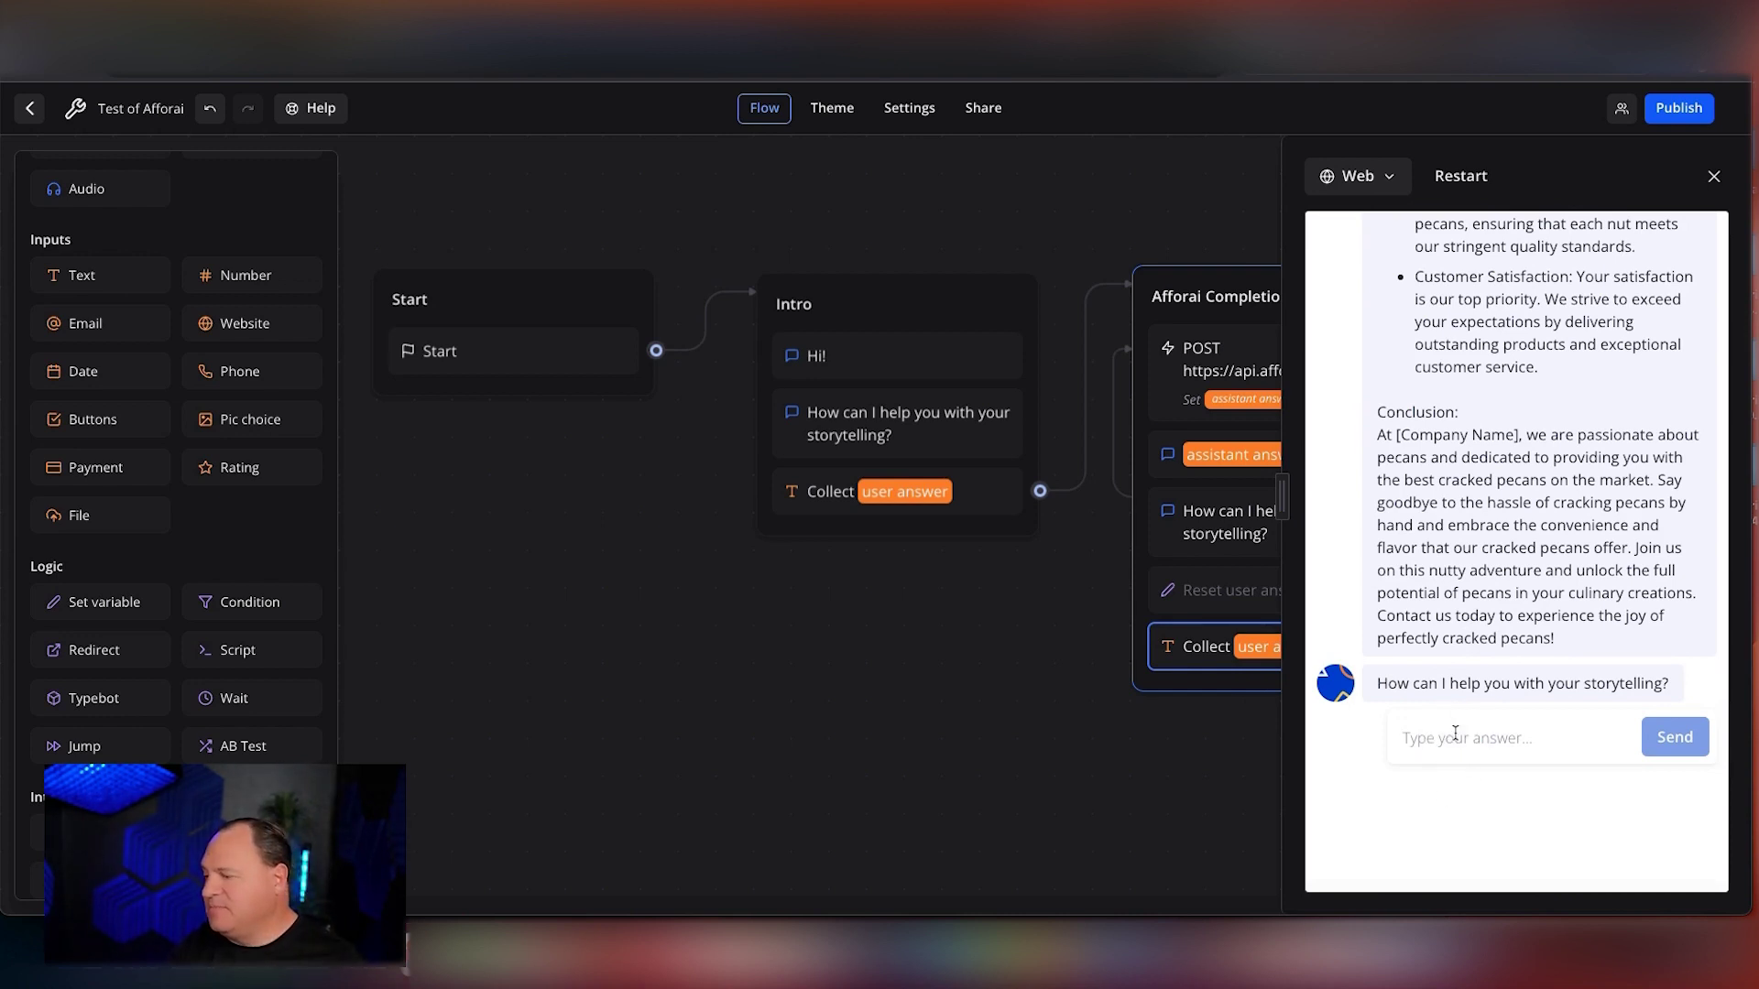
{"action": "type", "text": "Write a linkeding pos"}
{"action": "key", "text": "BackSpace"}
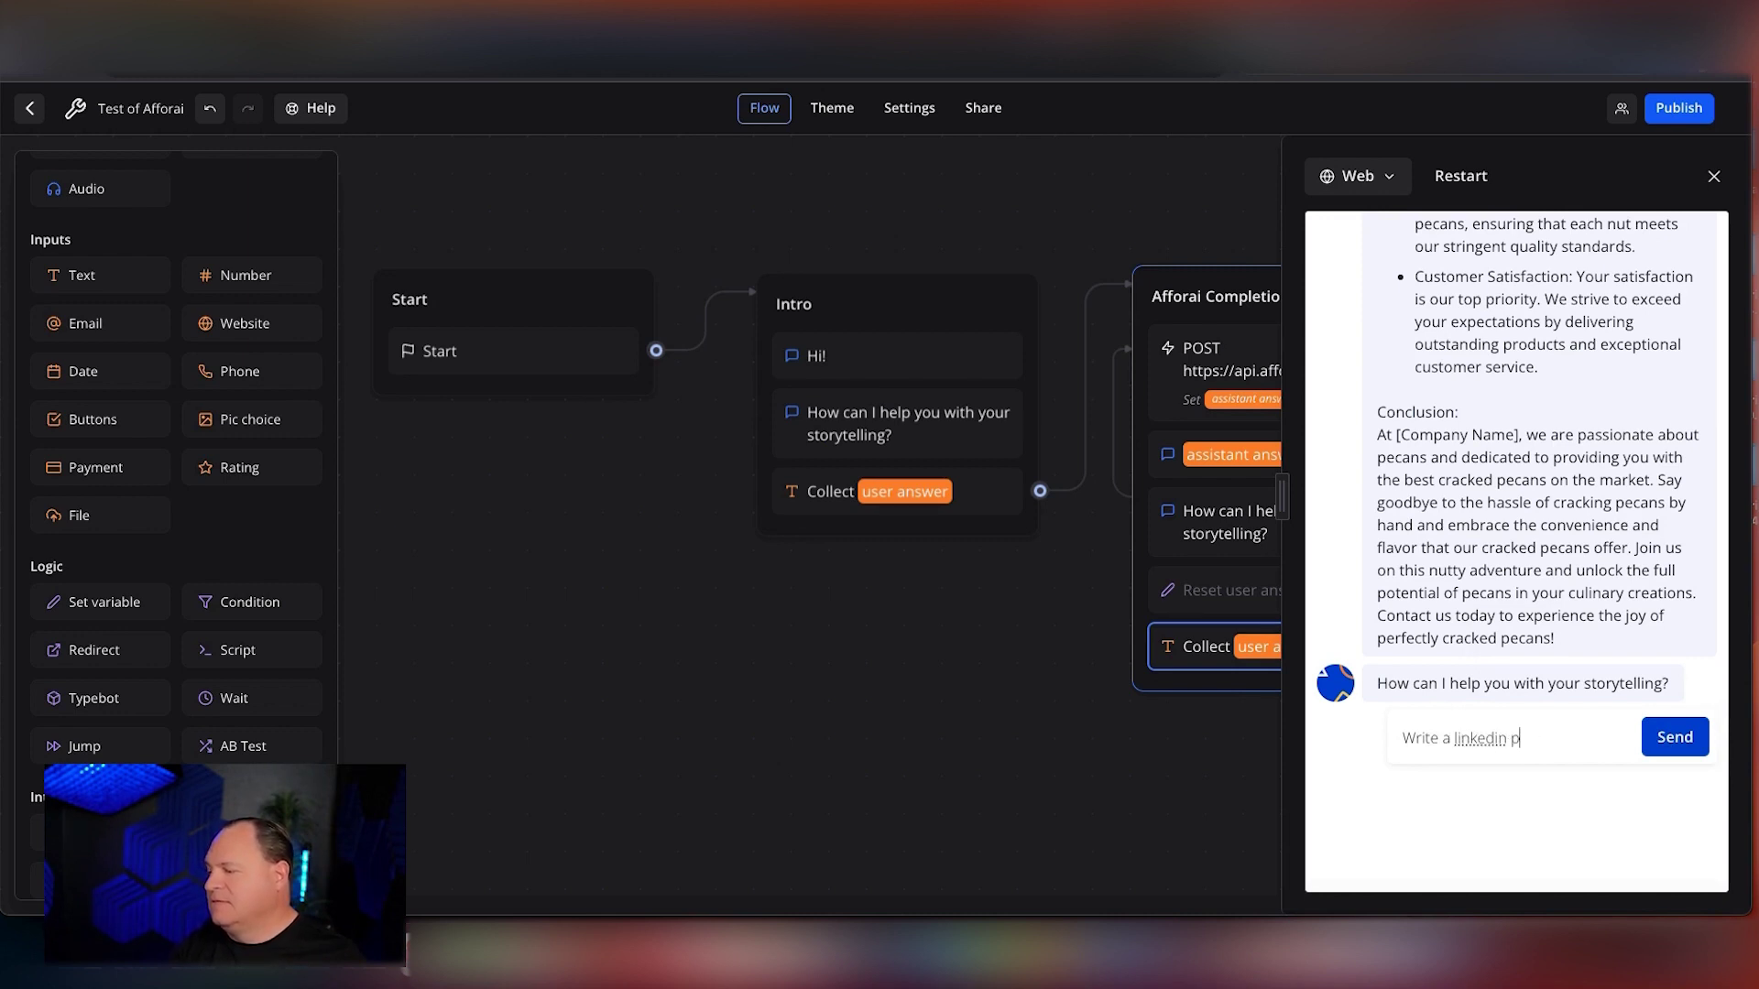
{"action": "type", "text": "about our nut cracking business"}
{"action": "key", "text": "Return"}
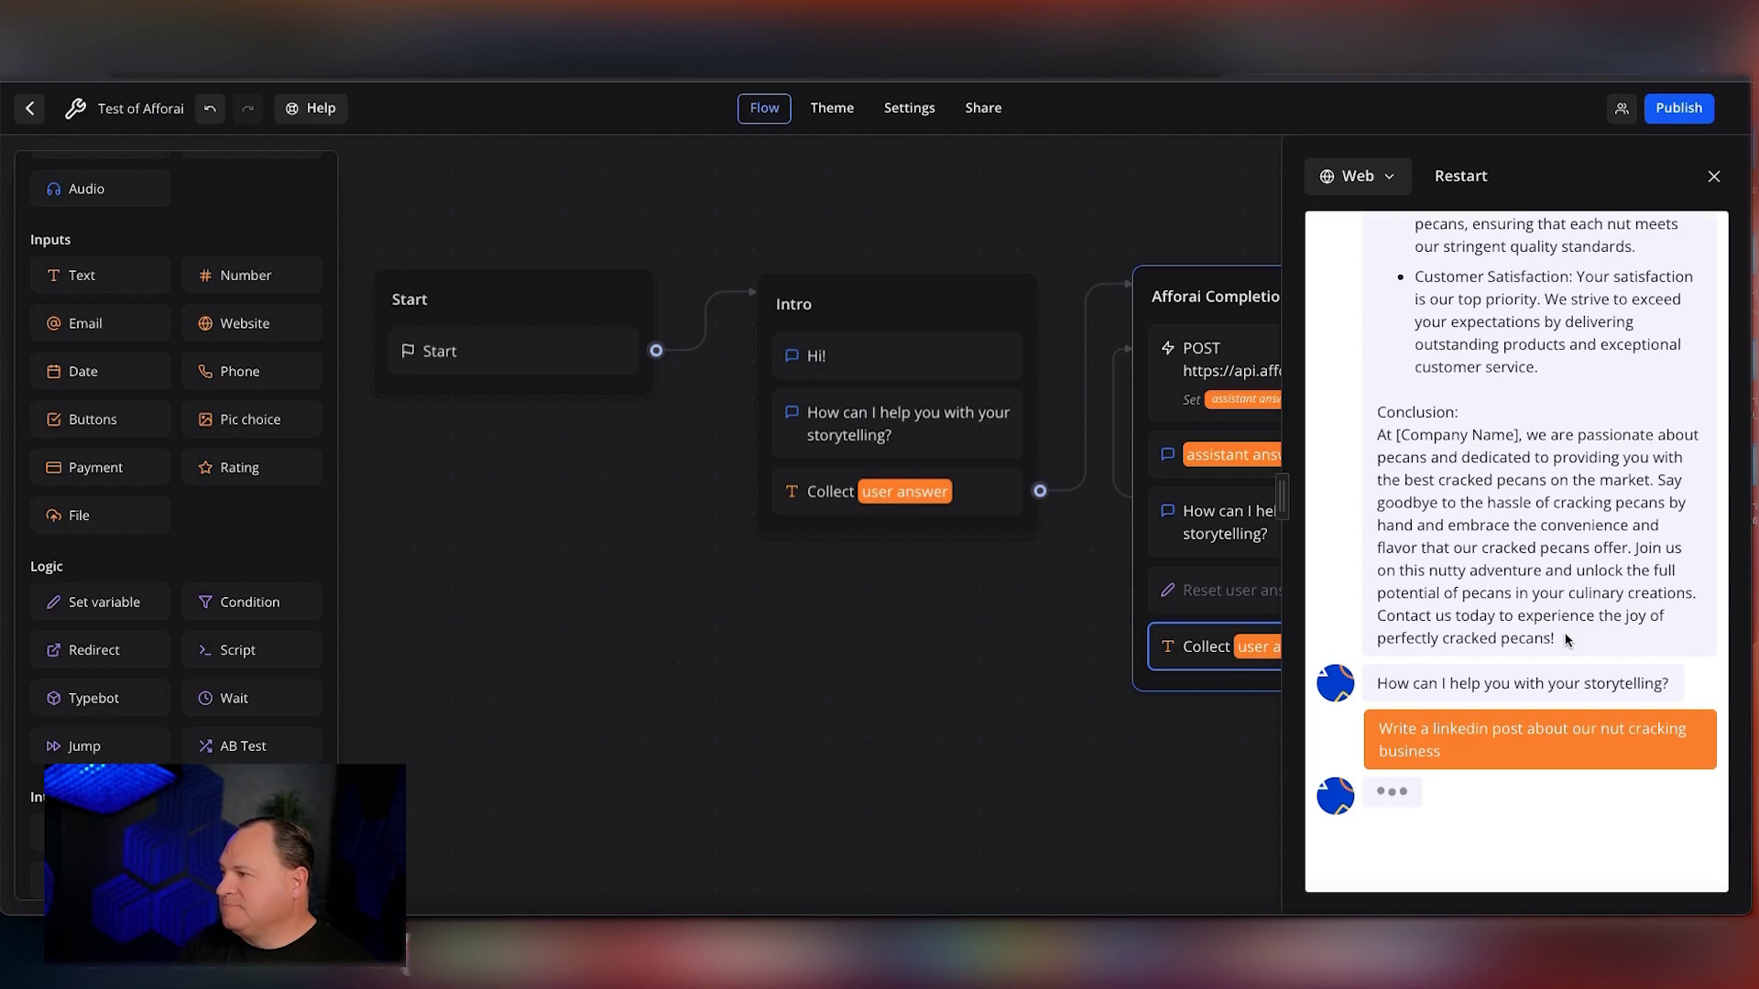
Read through the assistant's LinkedIn post reply in the preview chat, from its heading to the hashtags, and close the preview
{"action": "scroll", "coordinate": [1565, 639], "scroll_direction": "down", "scroll_amount": 1}
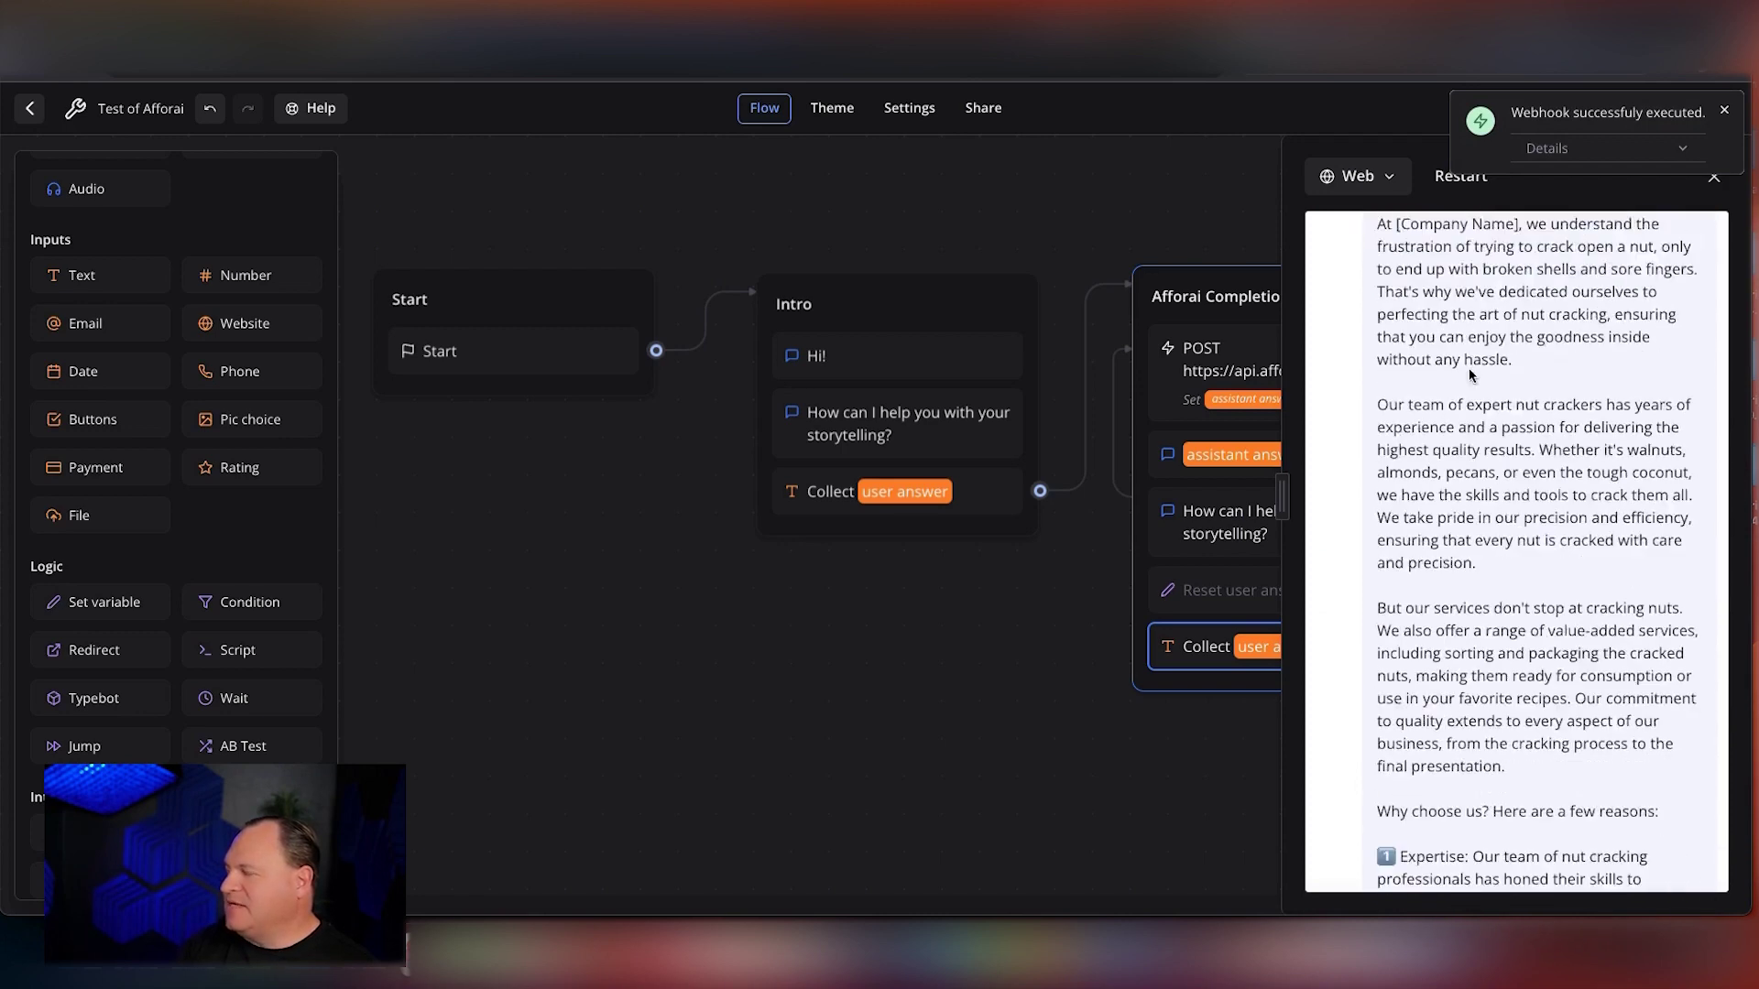
{"action": "scroll", "coordinate": [1464, 362], "scroll_direction": "up", "scroll_amount": 15}
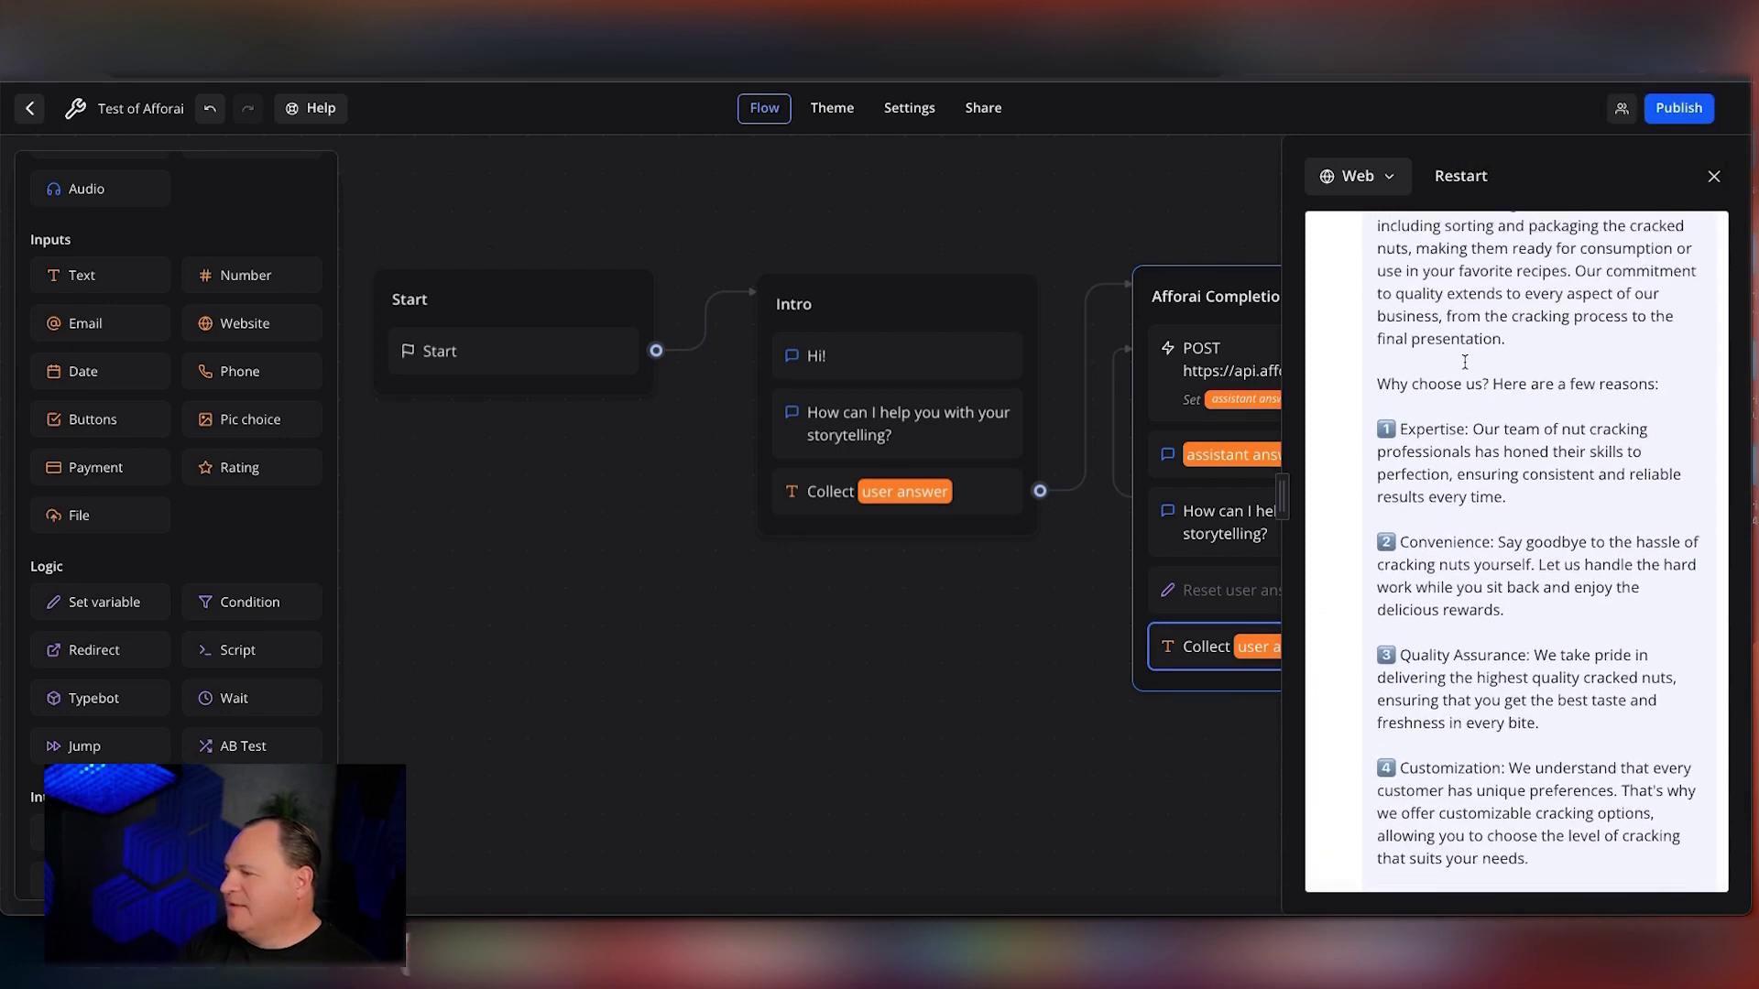
{"action": "scroll", "coordinate": [1463, 362], "scroll_direction": "up", "scroll_amount": 5}
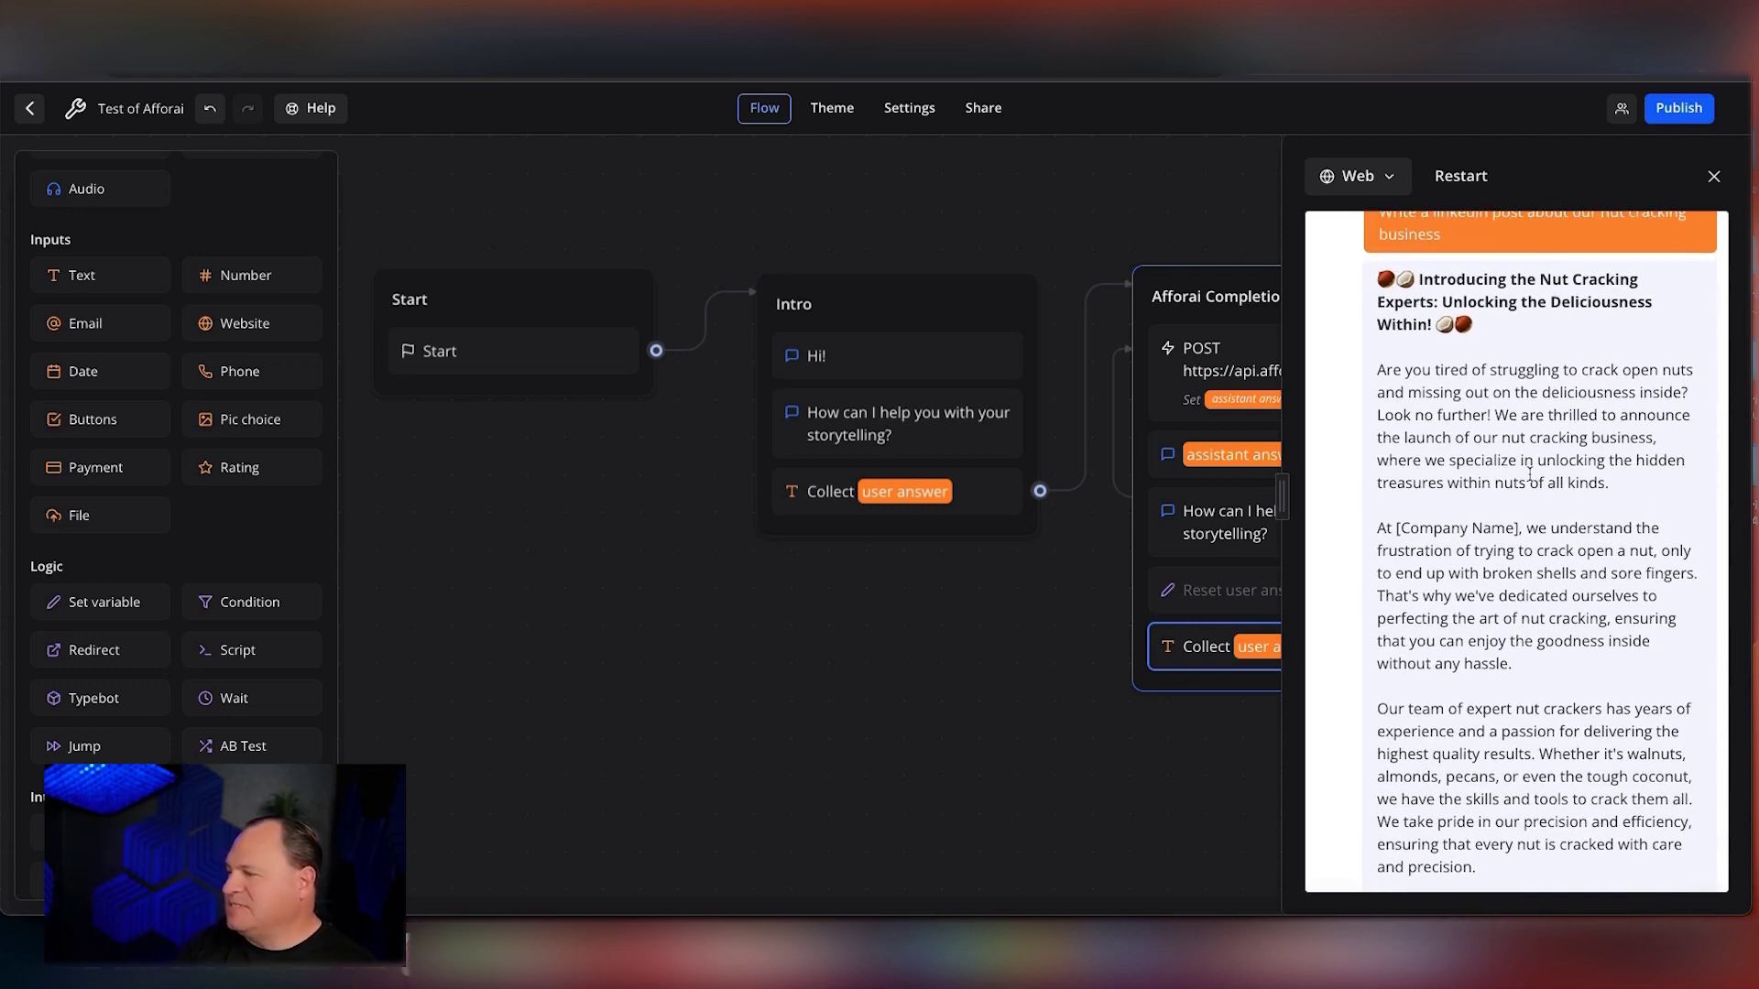
{"action": "scroll", "coordinate": [1529, 473], "scroll_direction": "down", "scroll_amount": 8}
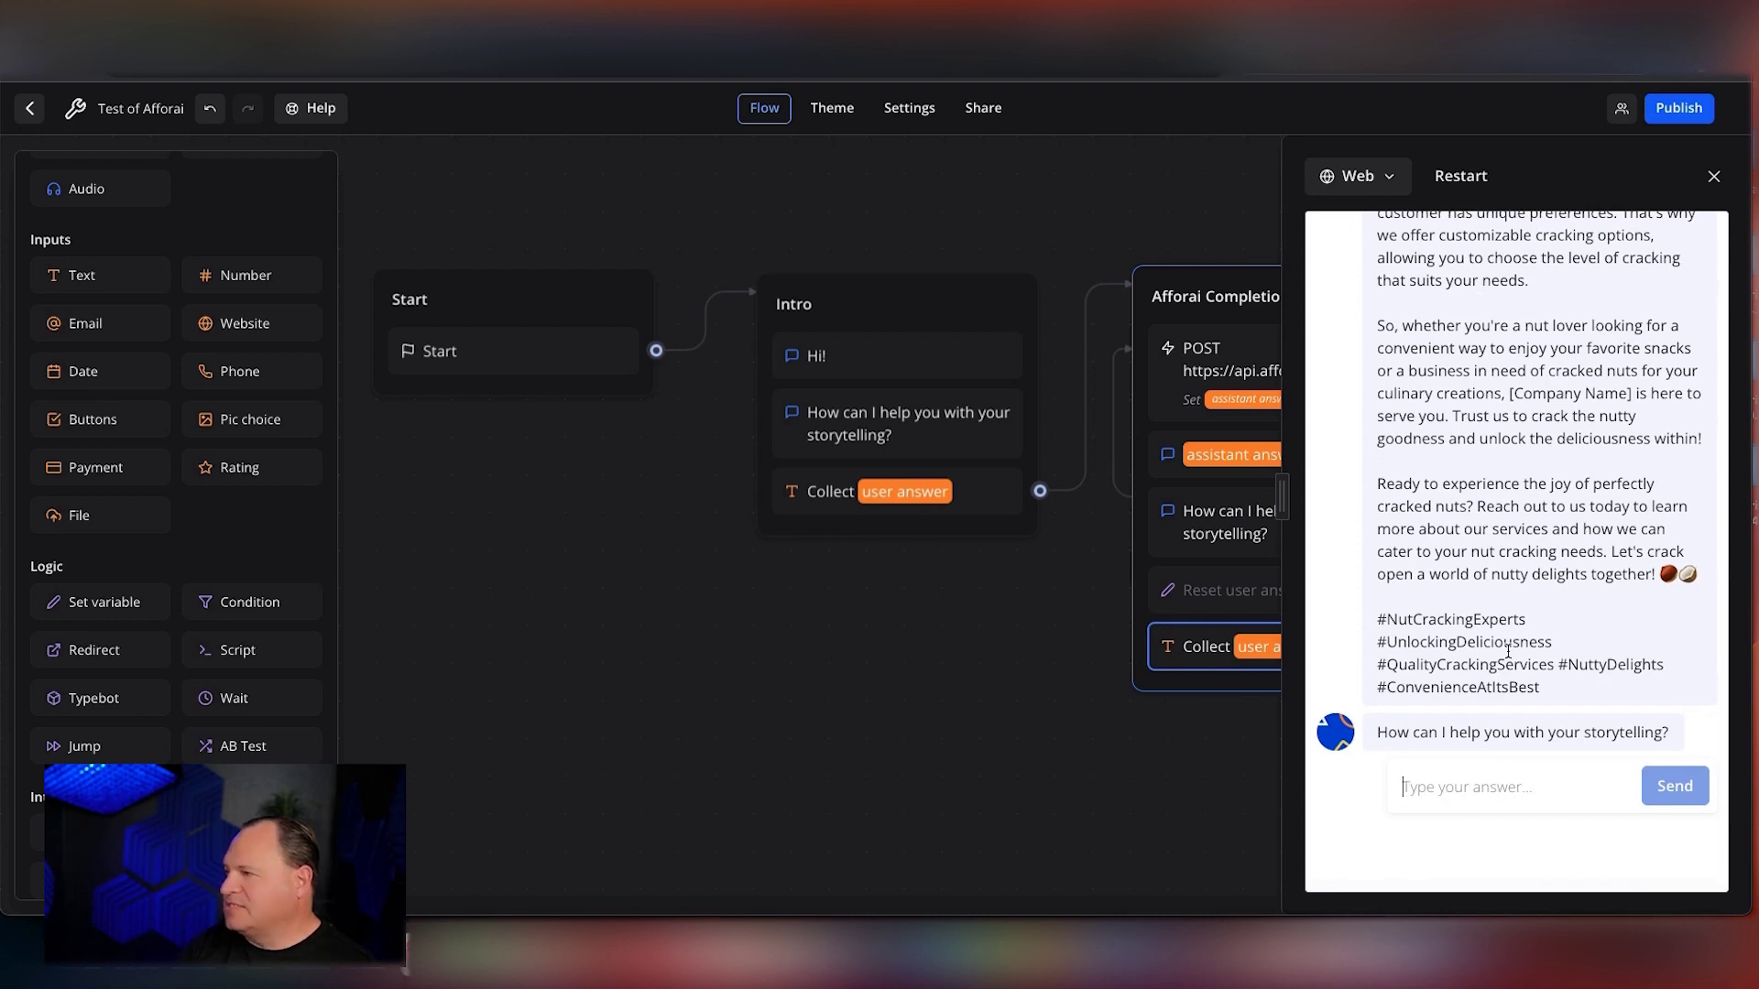
{"action": "left_click", "coordinate": [1713, 175]}
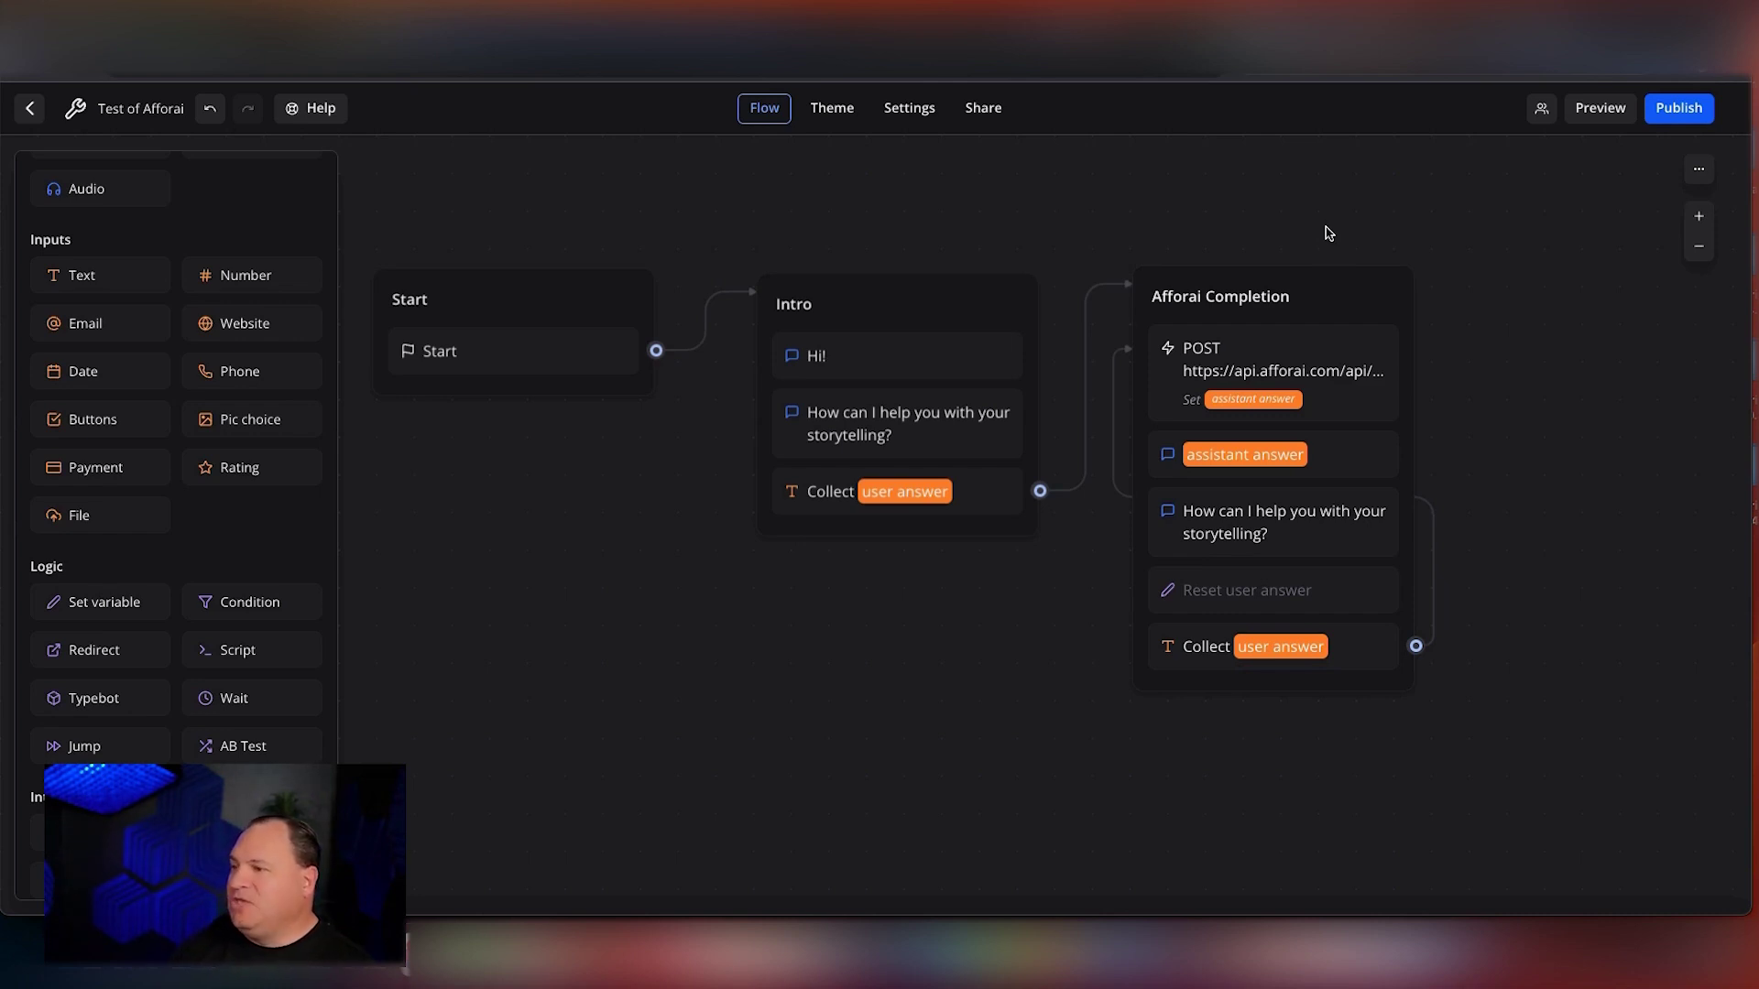
Look over the bot's theme and settings pages and examine the platforms it can be embedded in on its sharing page
{"action": "left_click", "coordinate": [856, 122]}
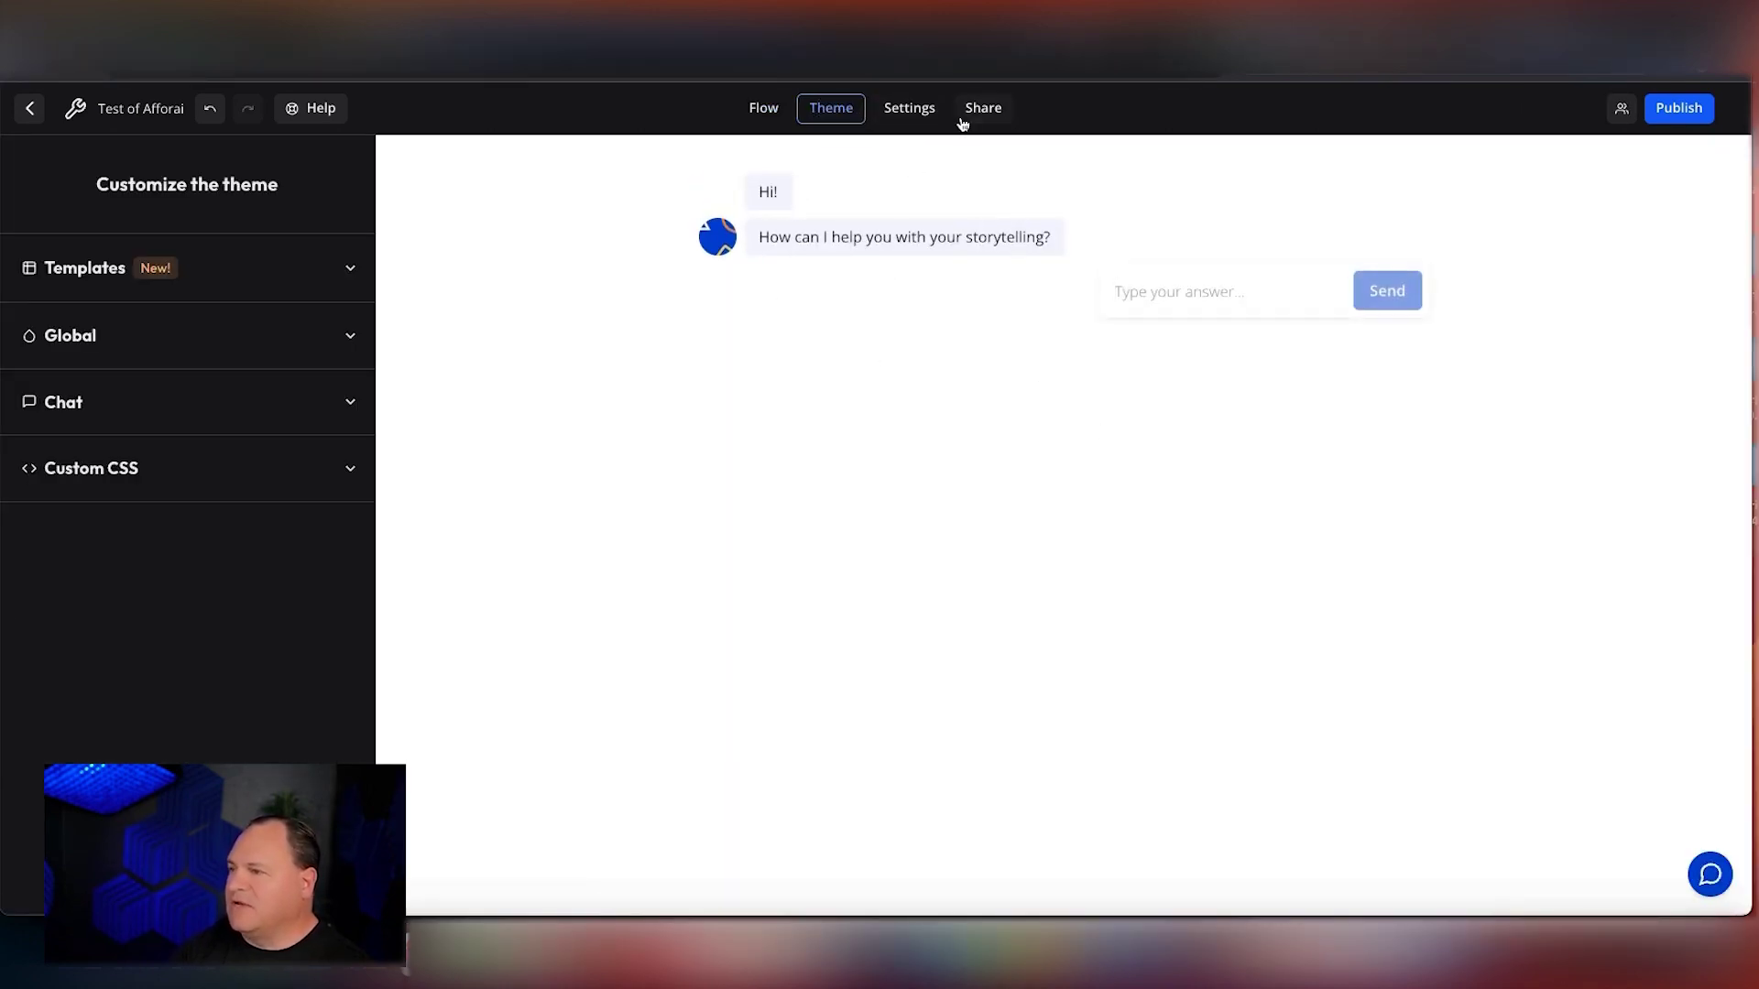
{"action": "left_click", "coordinate": [908, 110]}
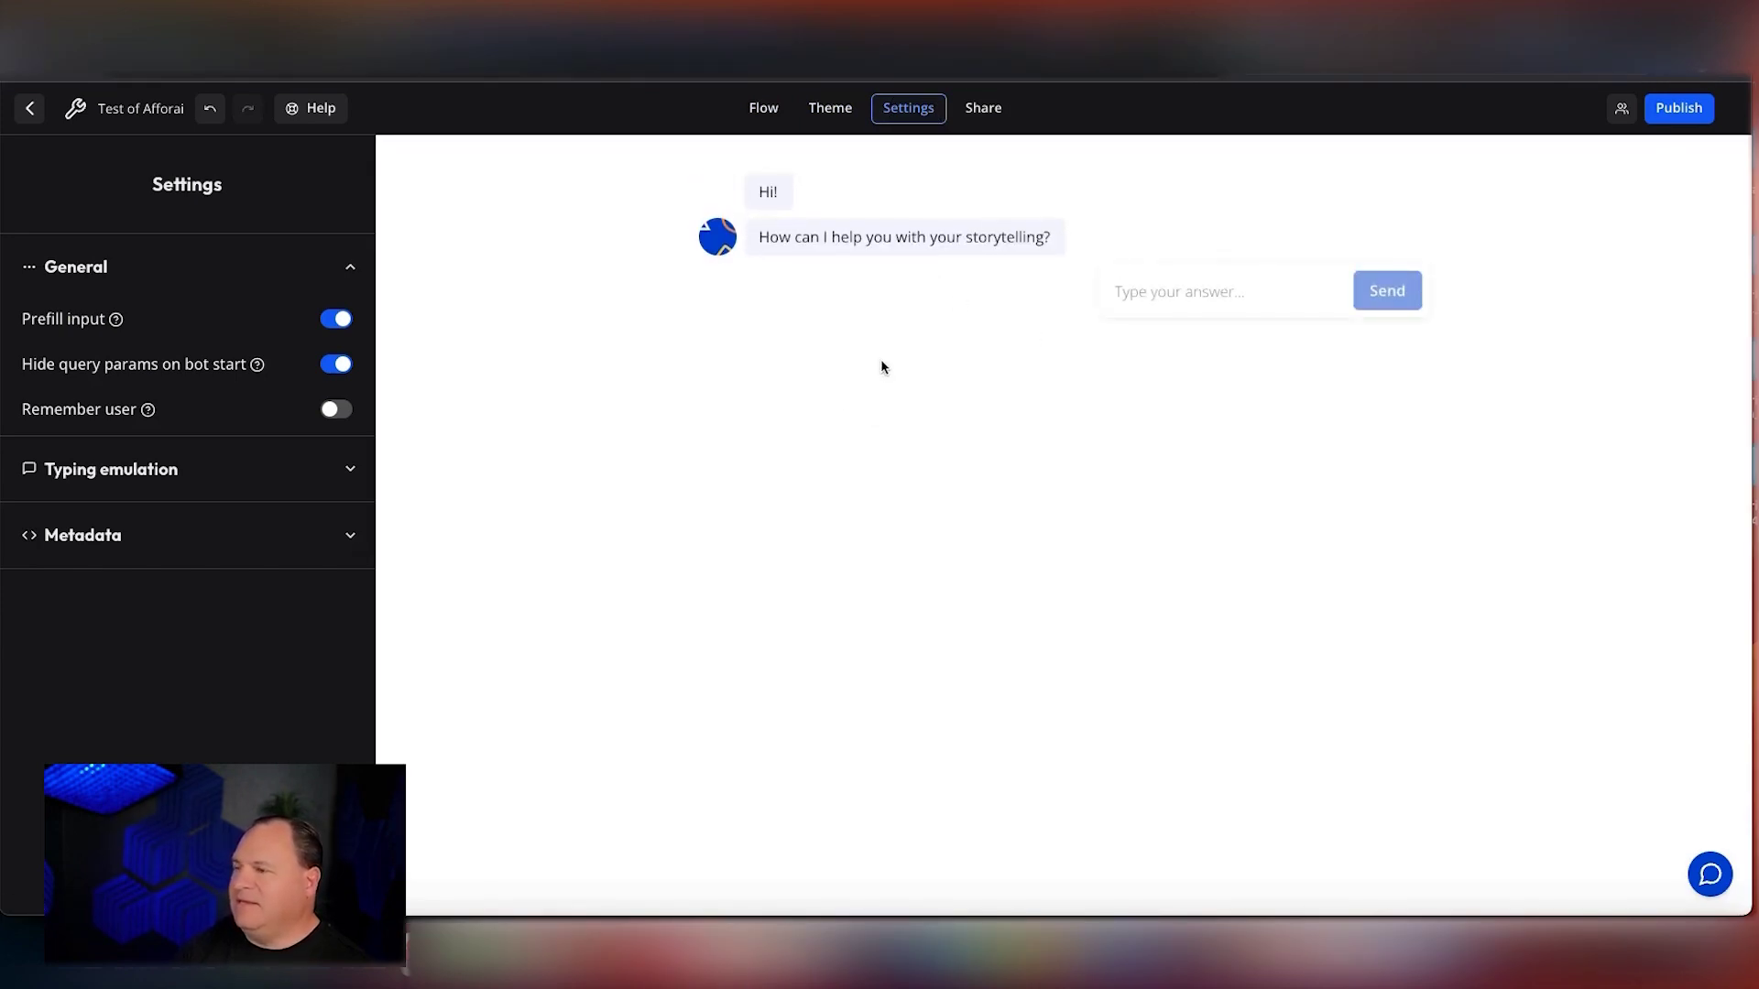
{"action": "left_click", "coordinate": [983, 108]}
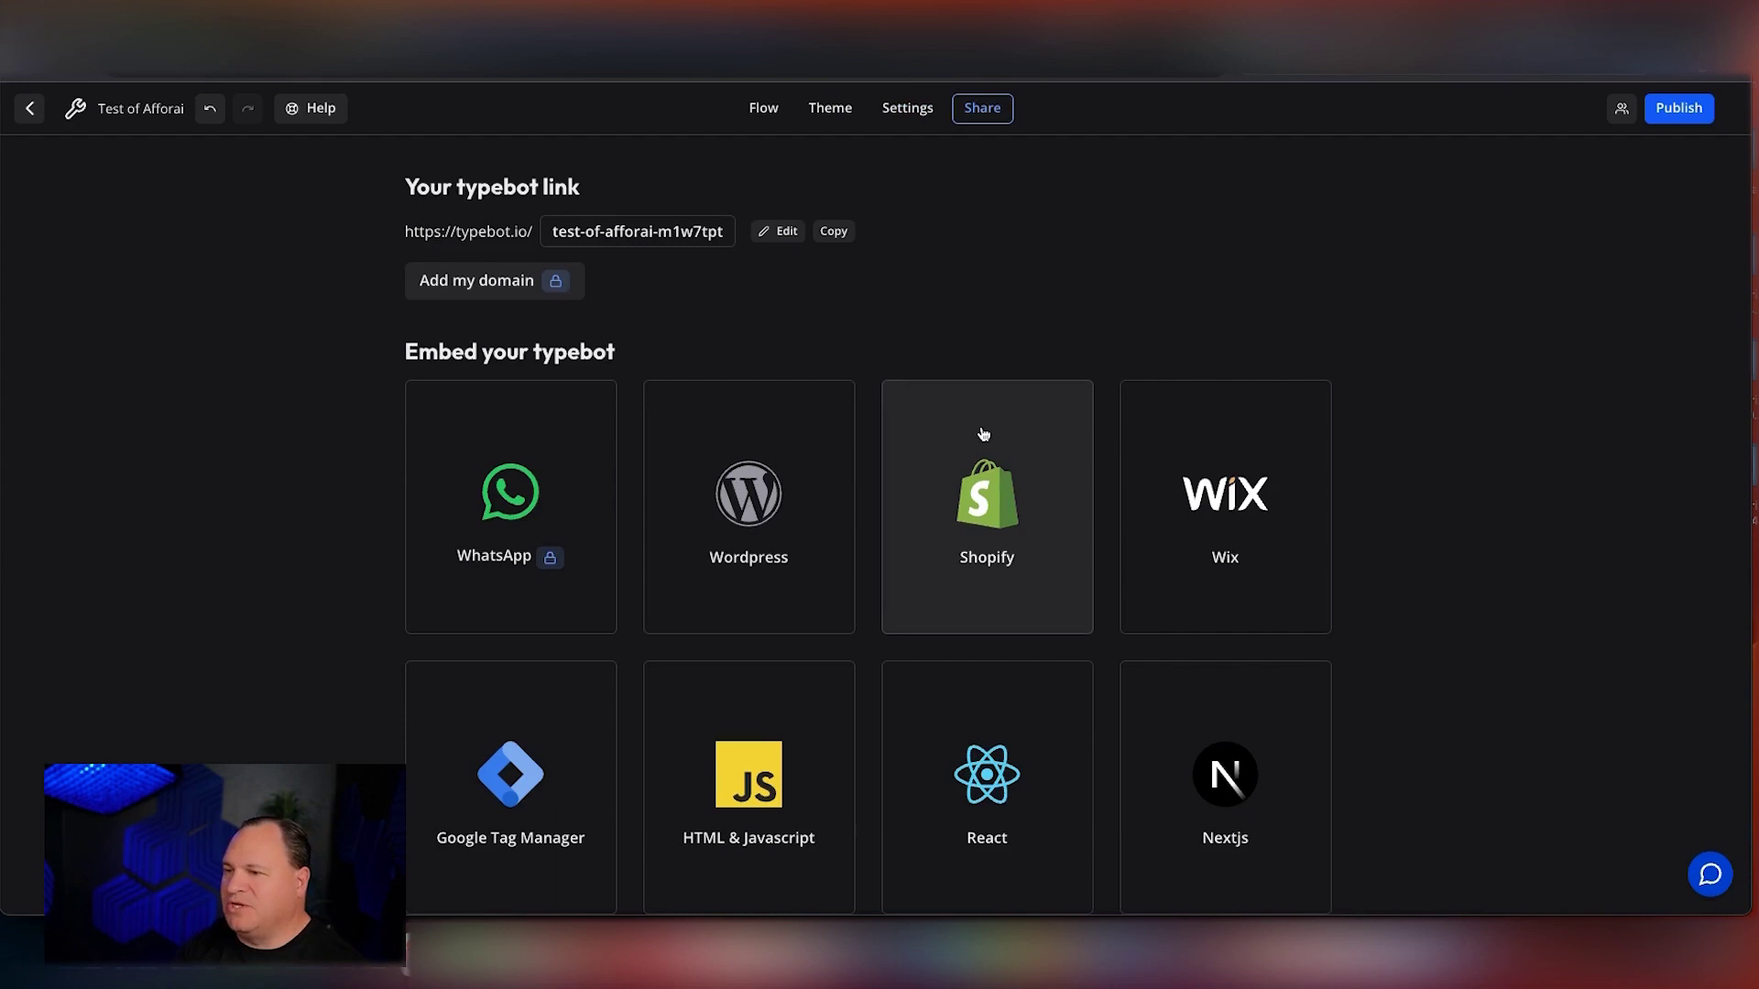
{"action": "scroll", "coordinate": [983, 433], "scroll_direction": "down", "scroll_amount": 1}
{"action": "scroll", "coordinate": [678, 560], "scroll_direction": "down", "scroll_amount": 3}
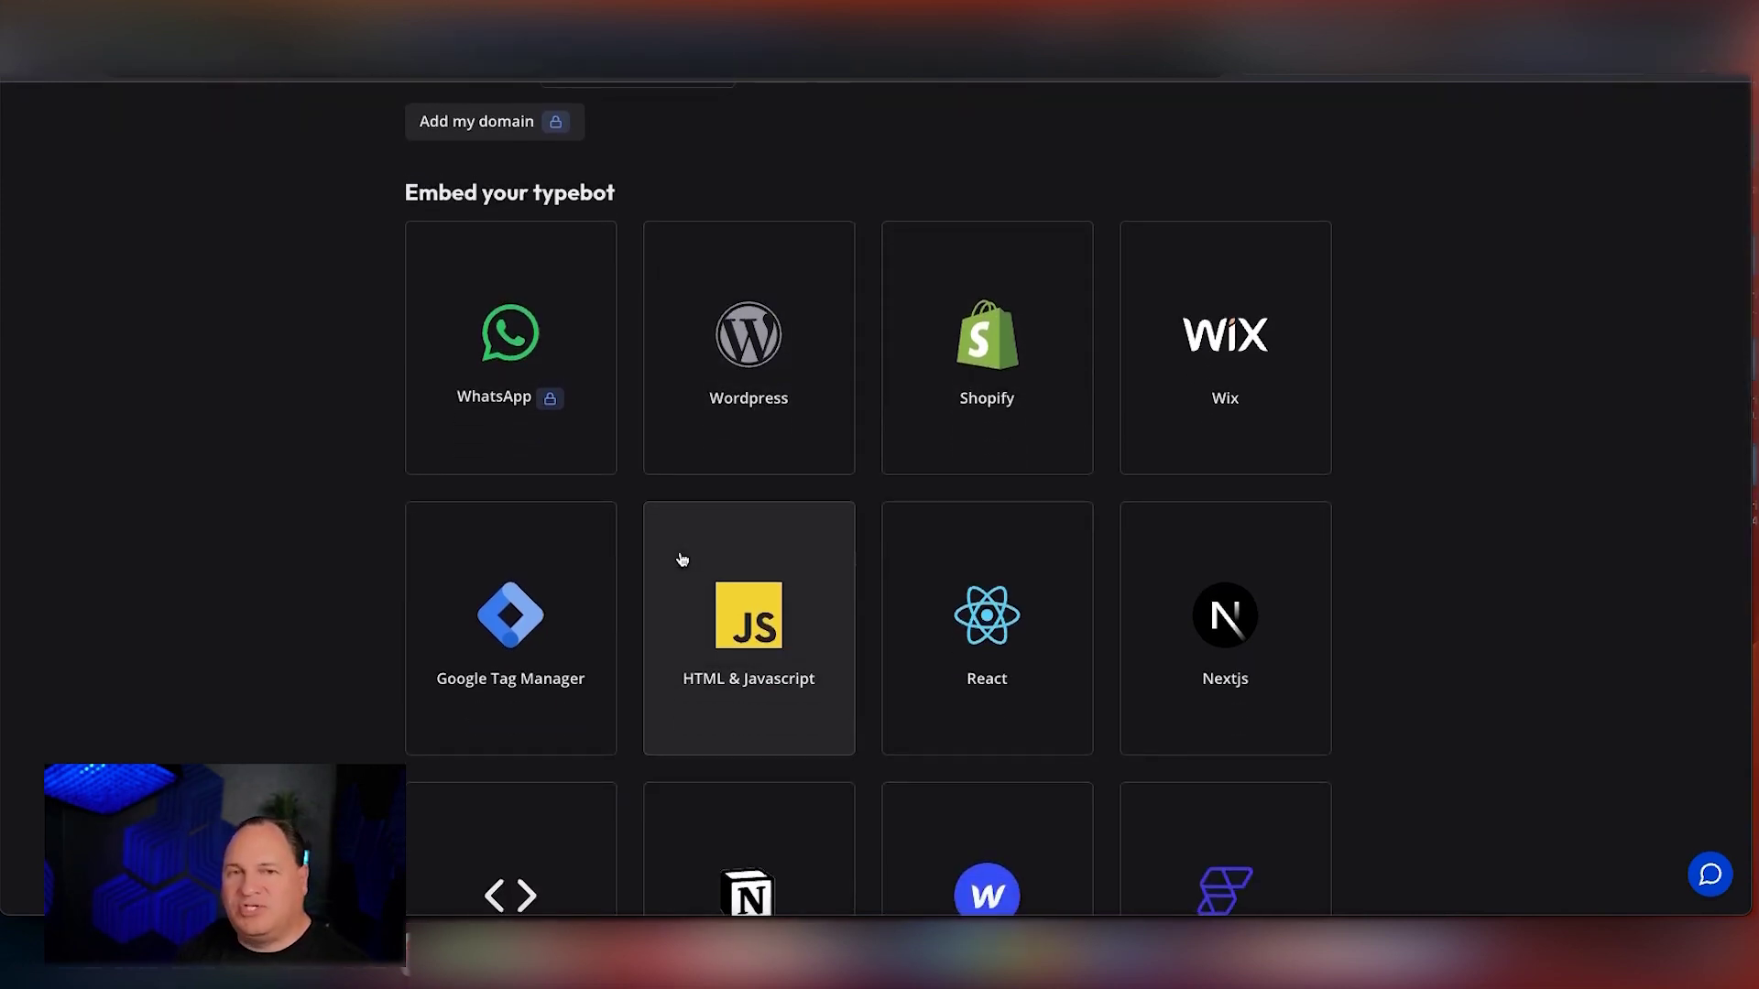
{"action": "scroll", "coordinate": [682, 560], "scroll_direction": "down", "scroll_amount": 1}
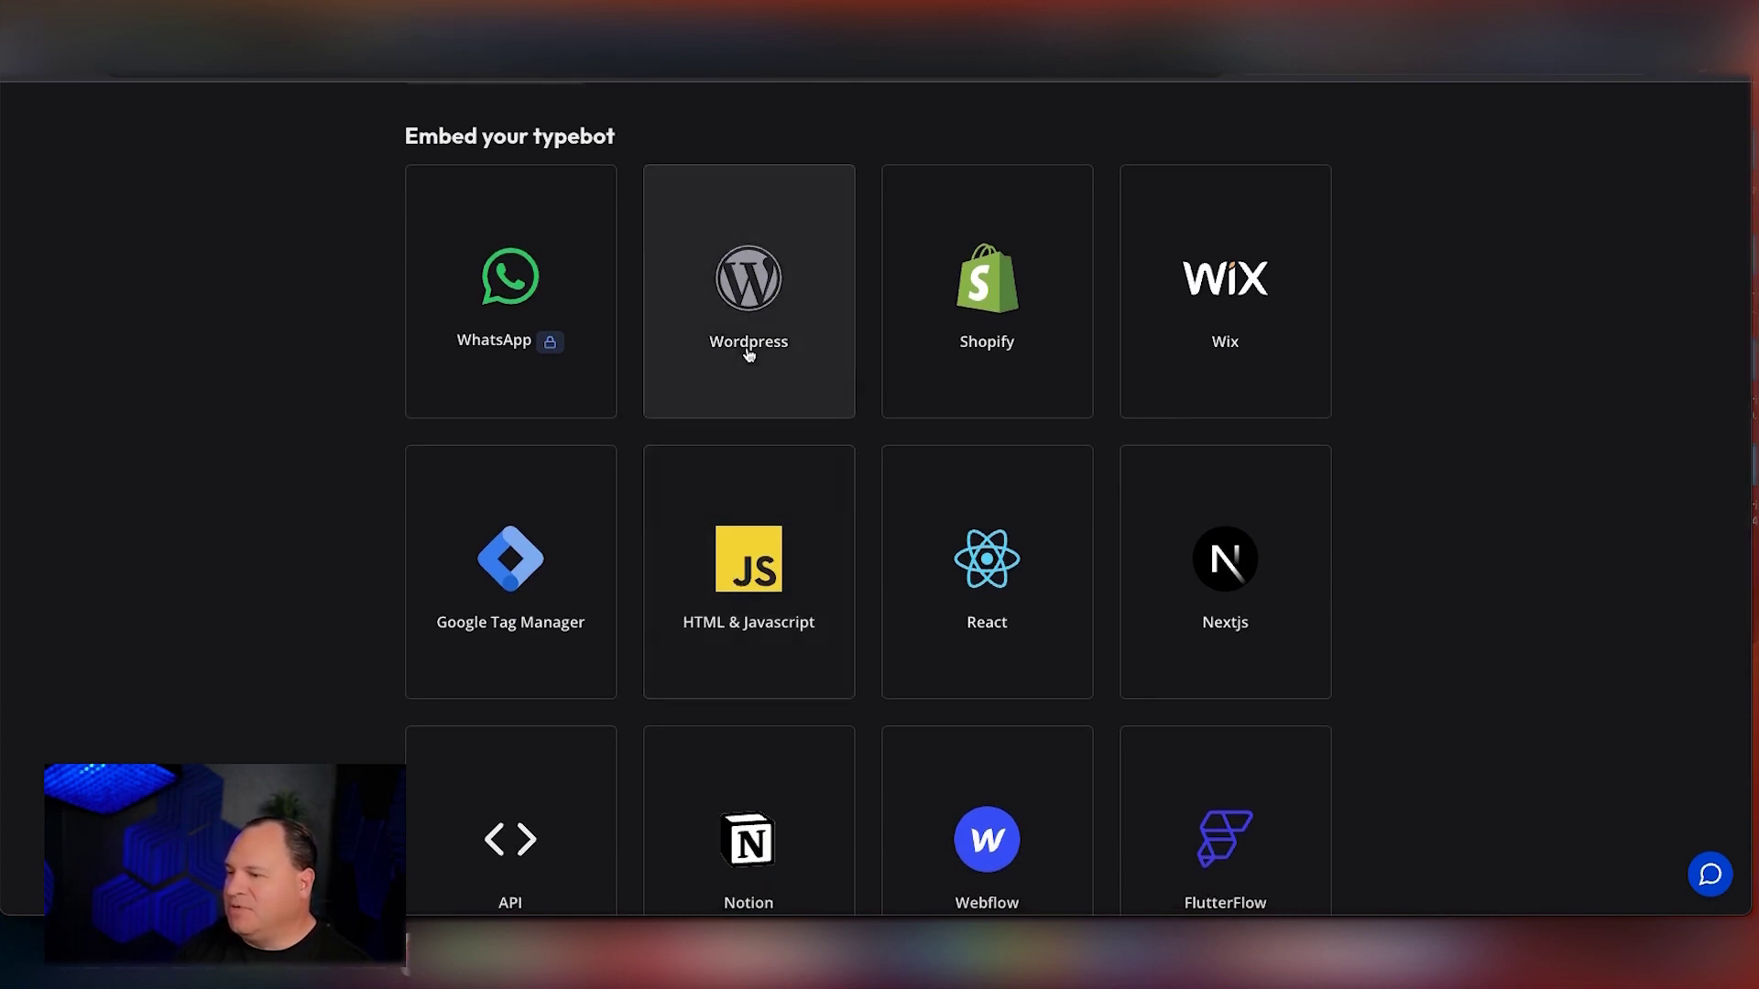
{"action": "scroll", "coordinate": [1008, 342], "scroll_direction": "down", "scroll_amount": 5}
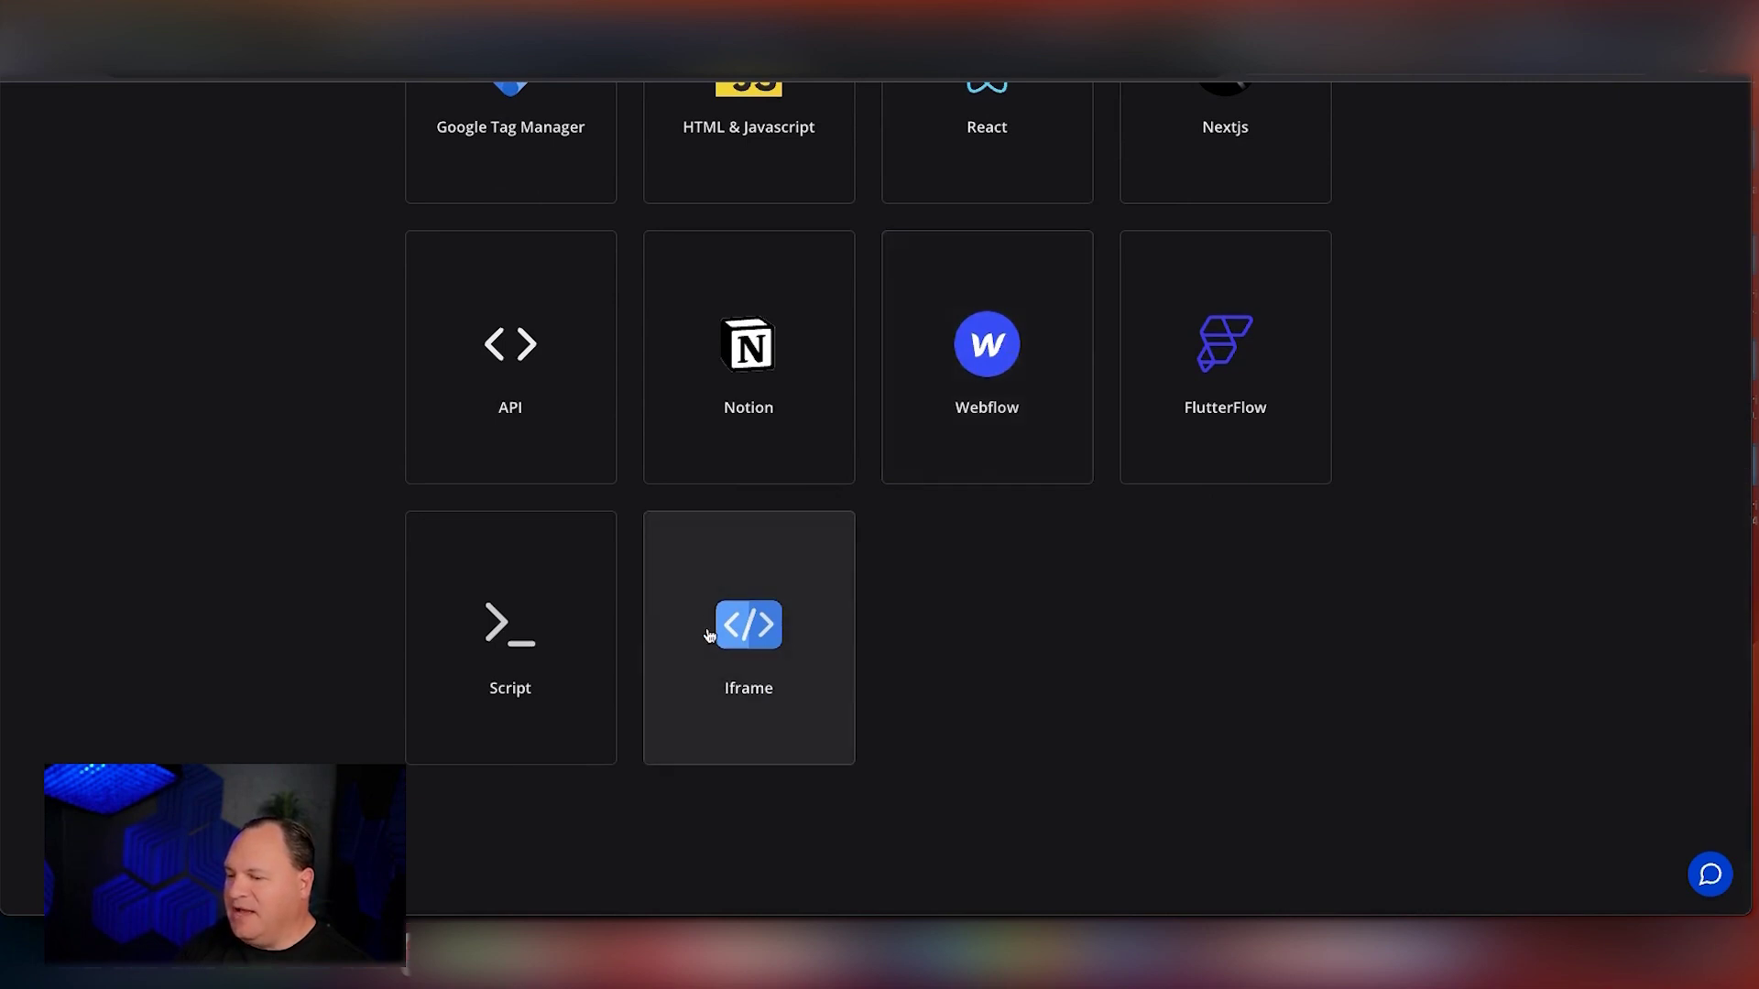
{"action": "scroll", "coordinate": [732, 630], "scroll_direction": "up", "scroll_amount": 1}
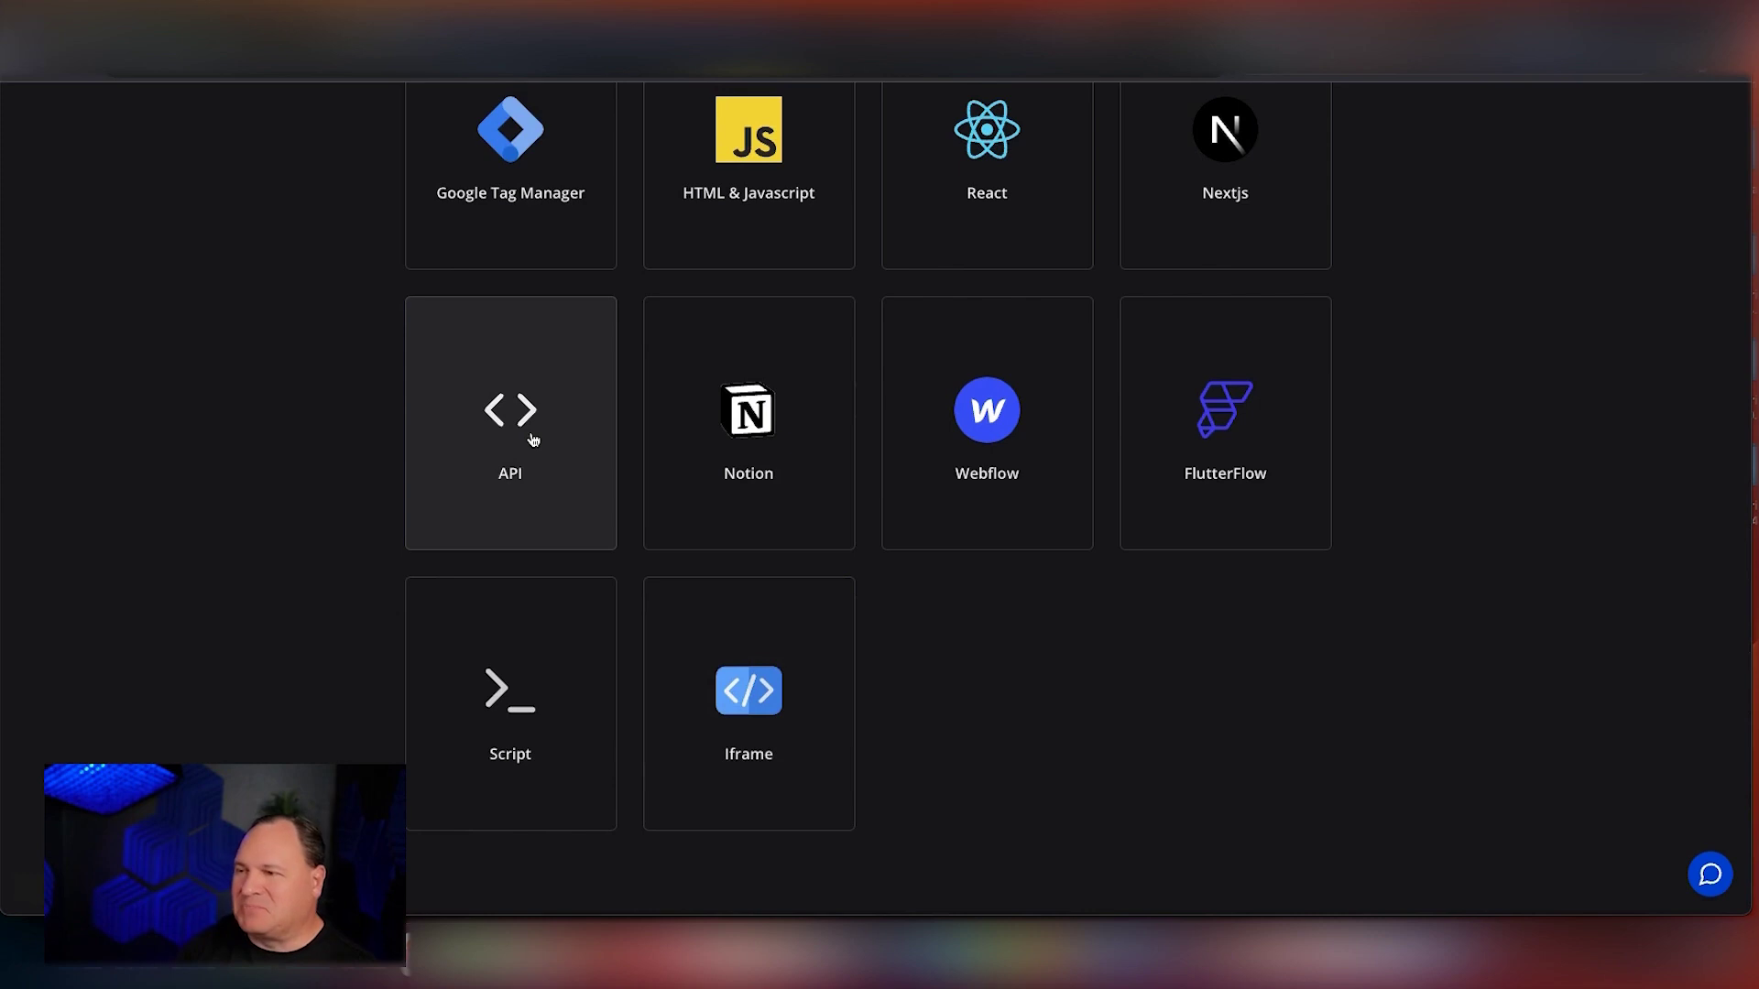
{"action": "scroll", "coordinate": [533, 439], "scroll_direction": "up", "scroll_amount": 6}
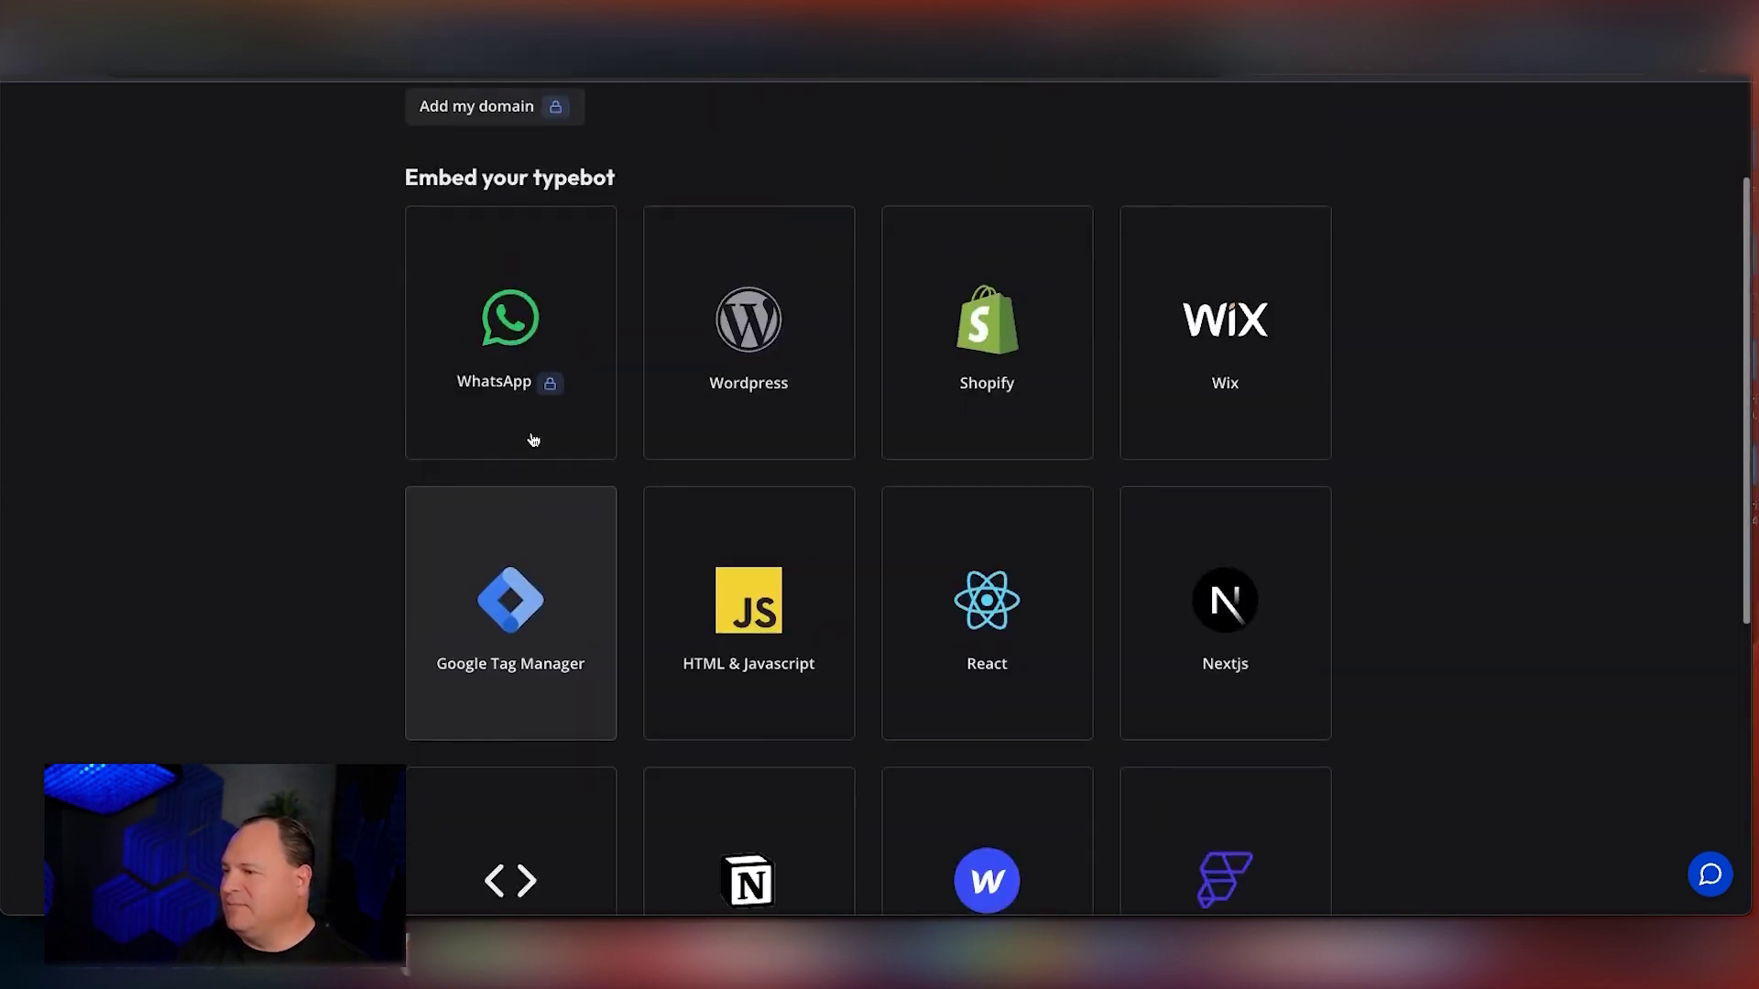
{"action": "scroll", "coordinate": [533, 440], "scroll_direction": "down", "scroll_amount": 2}
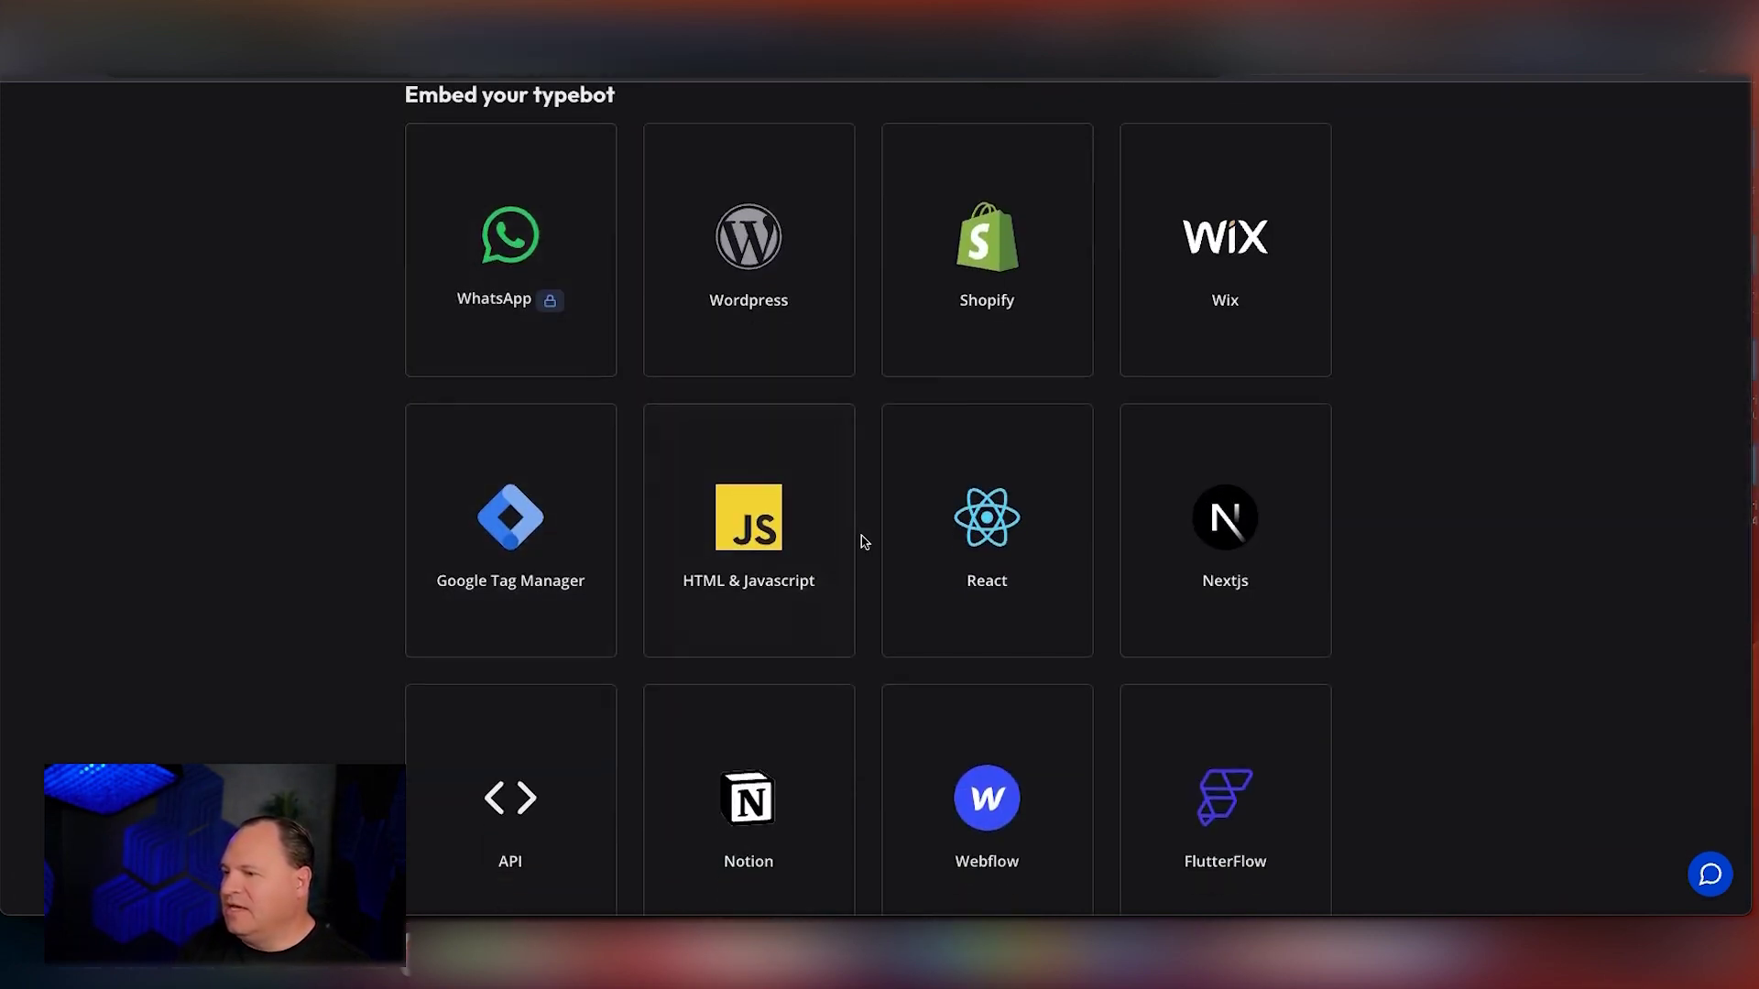
View the HTML & Javascript embed options, inspect the Bubble settings and code snippet, and return to the embed overview
{"action": "left_click", "coordinate": [748, 509]}
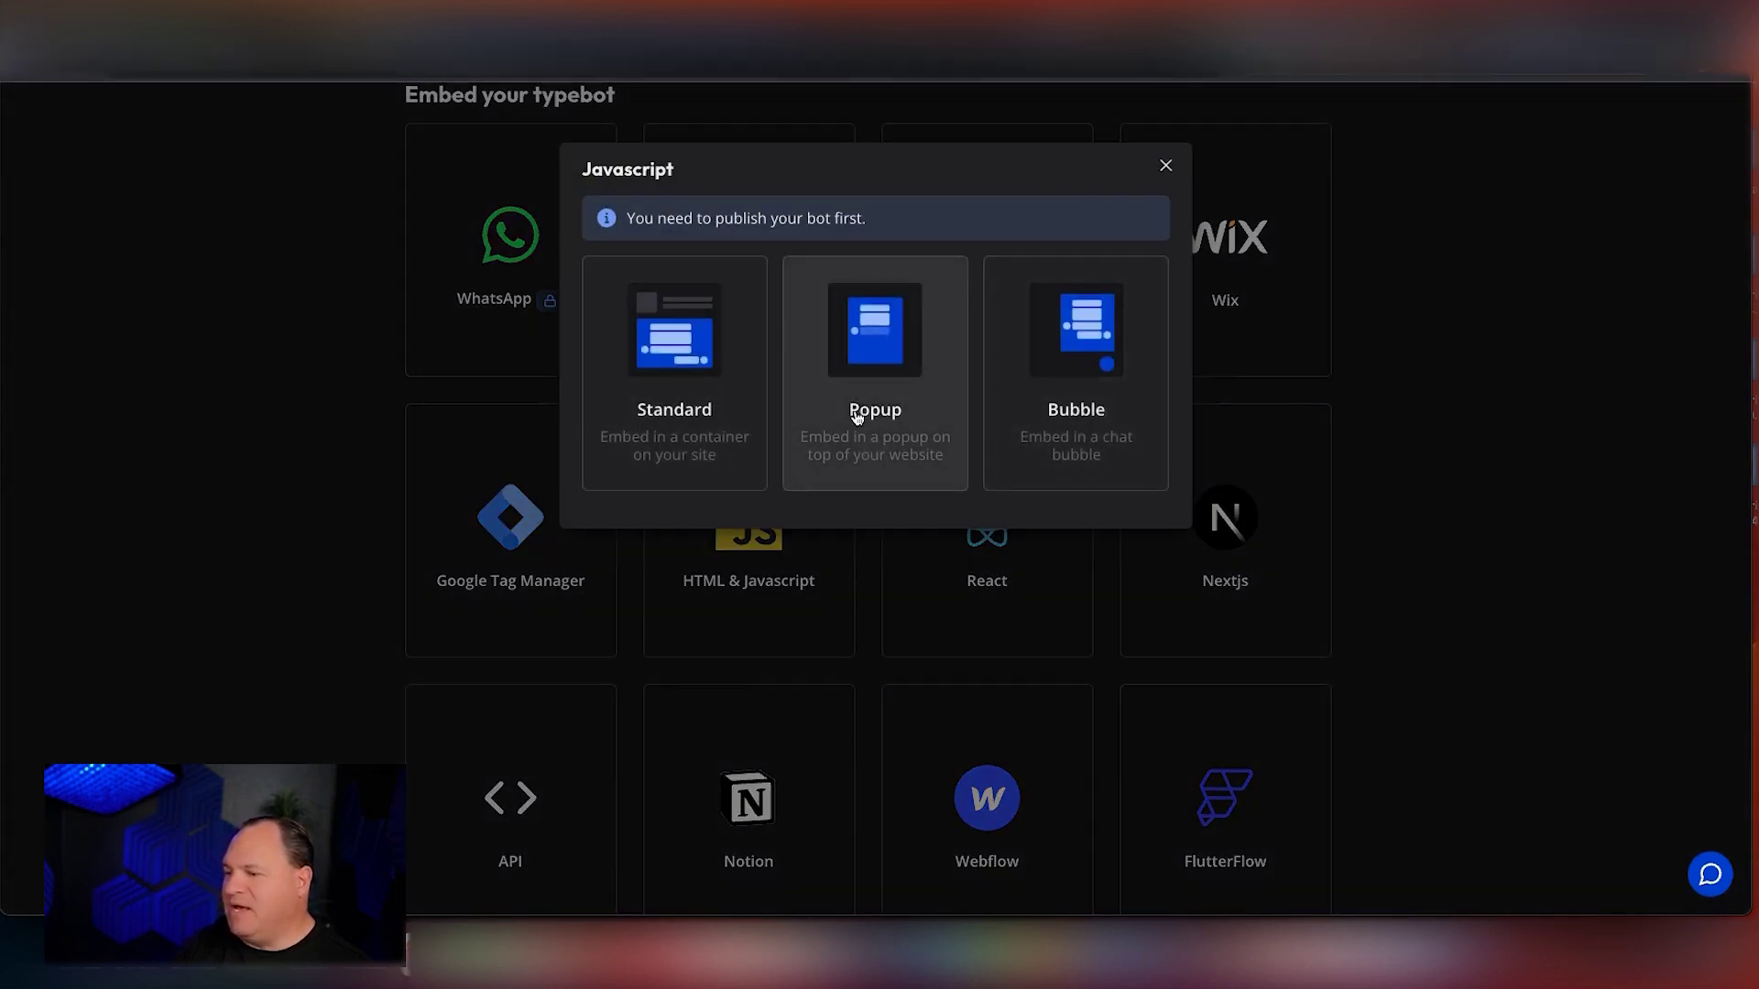
{"action": "left_click", "coordinate": [1054, 454]}
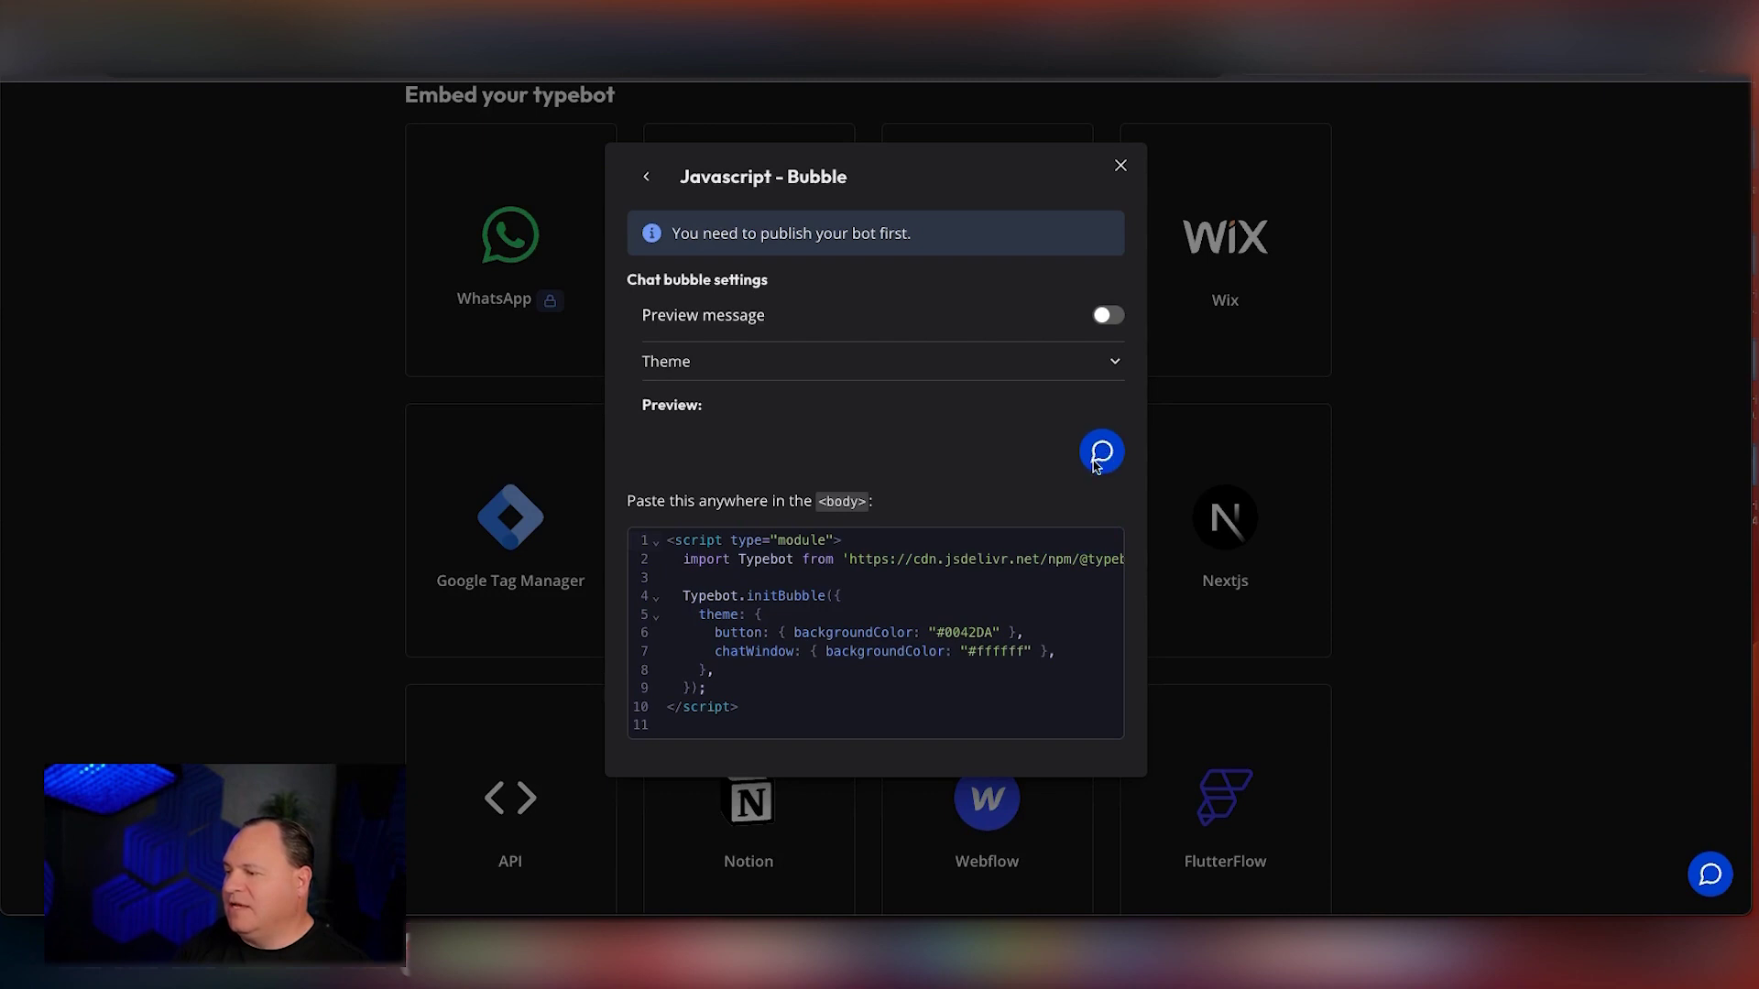
{"action": "left_click", "coordinate": [1120, 166]}
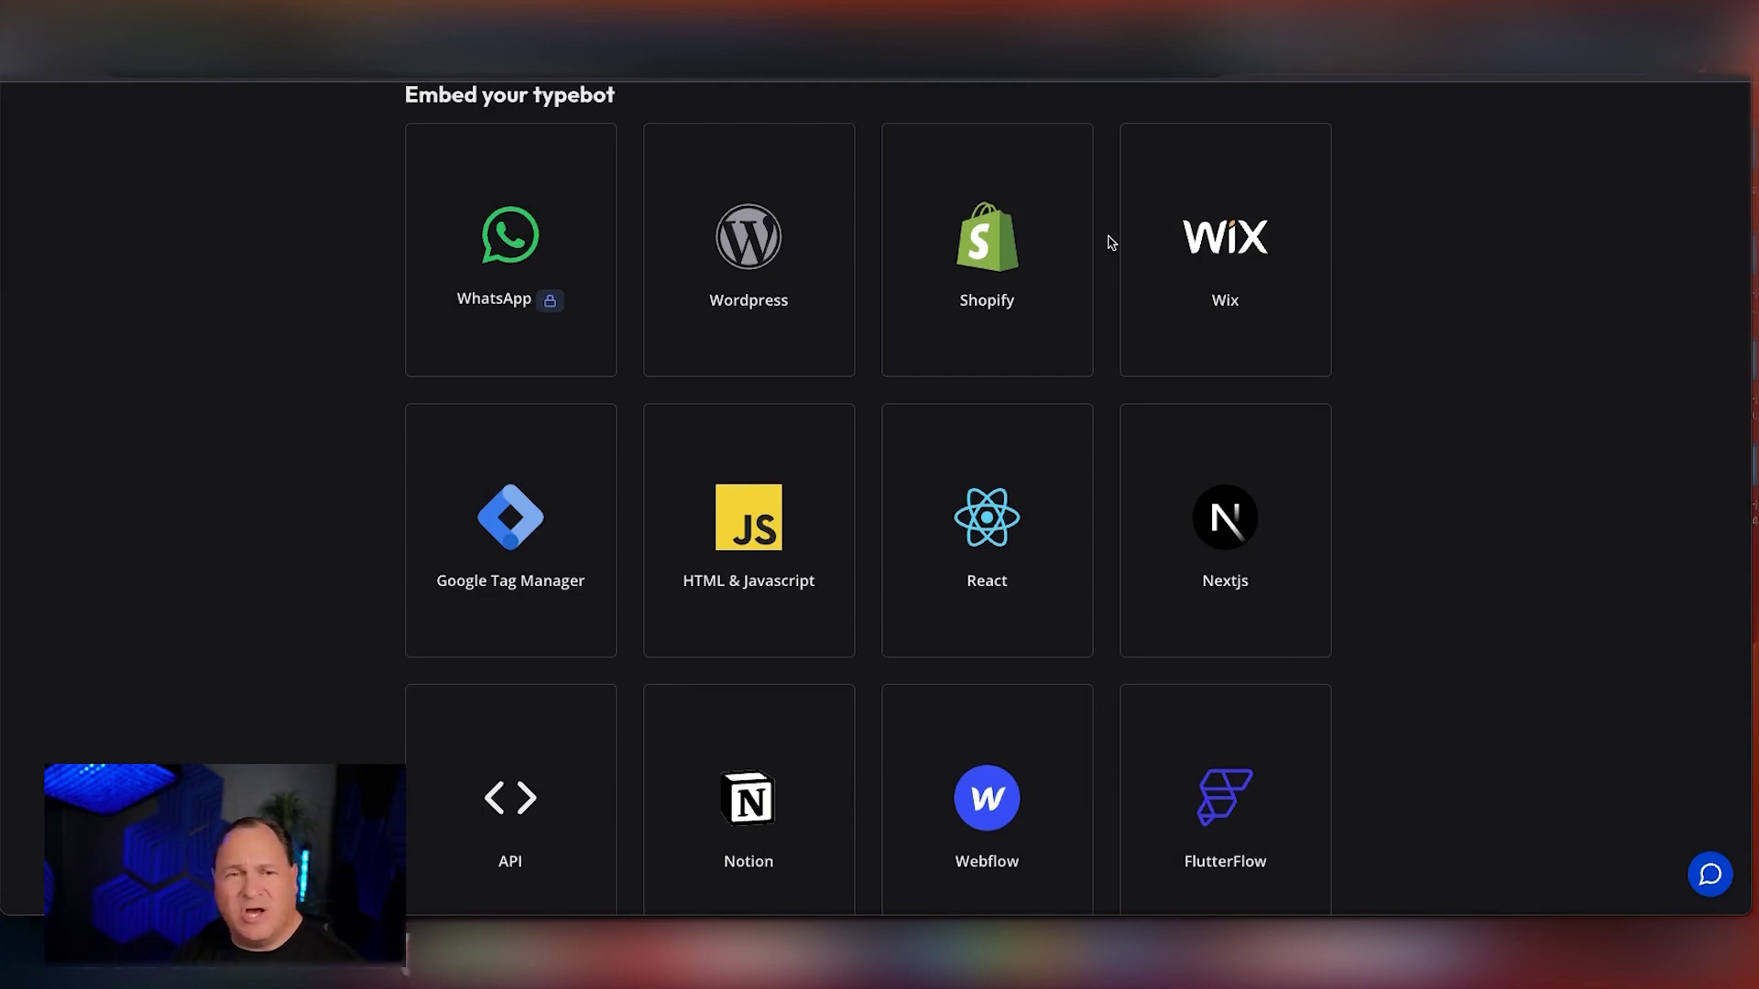
{"action": "scroll", "coordinate": [1111, 242], "scroll_direction": "up", "scroll_amount": 3}
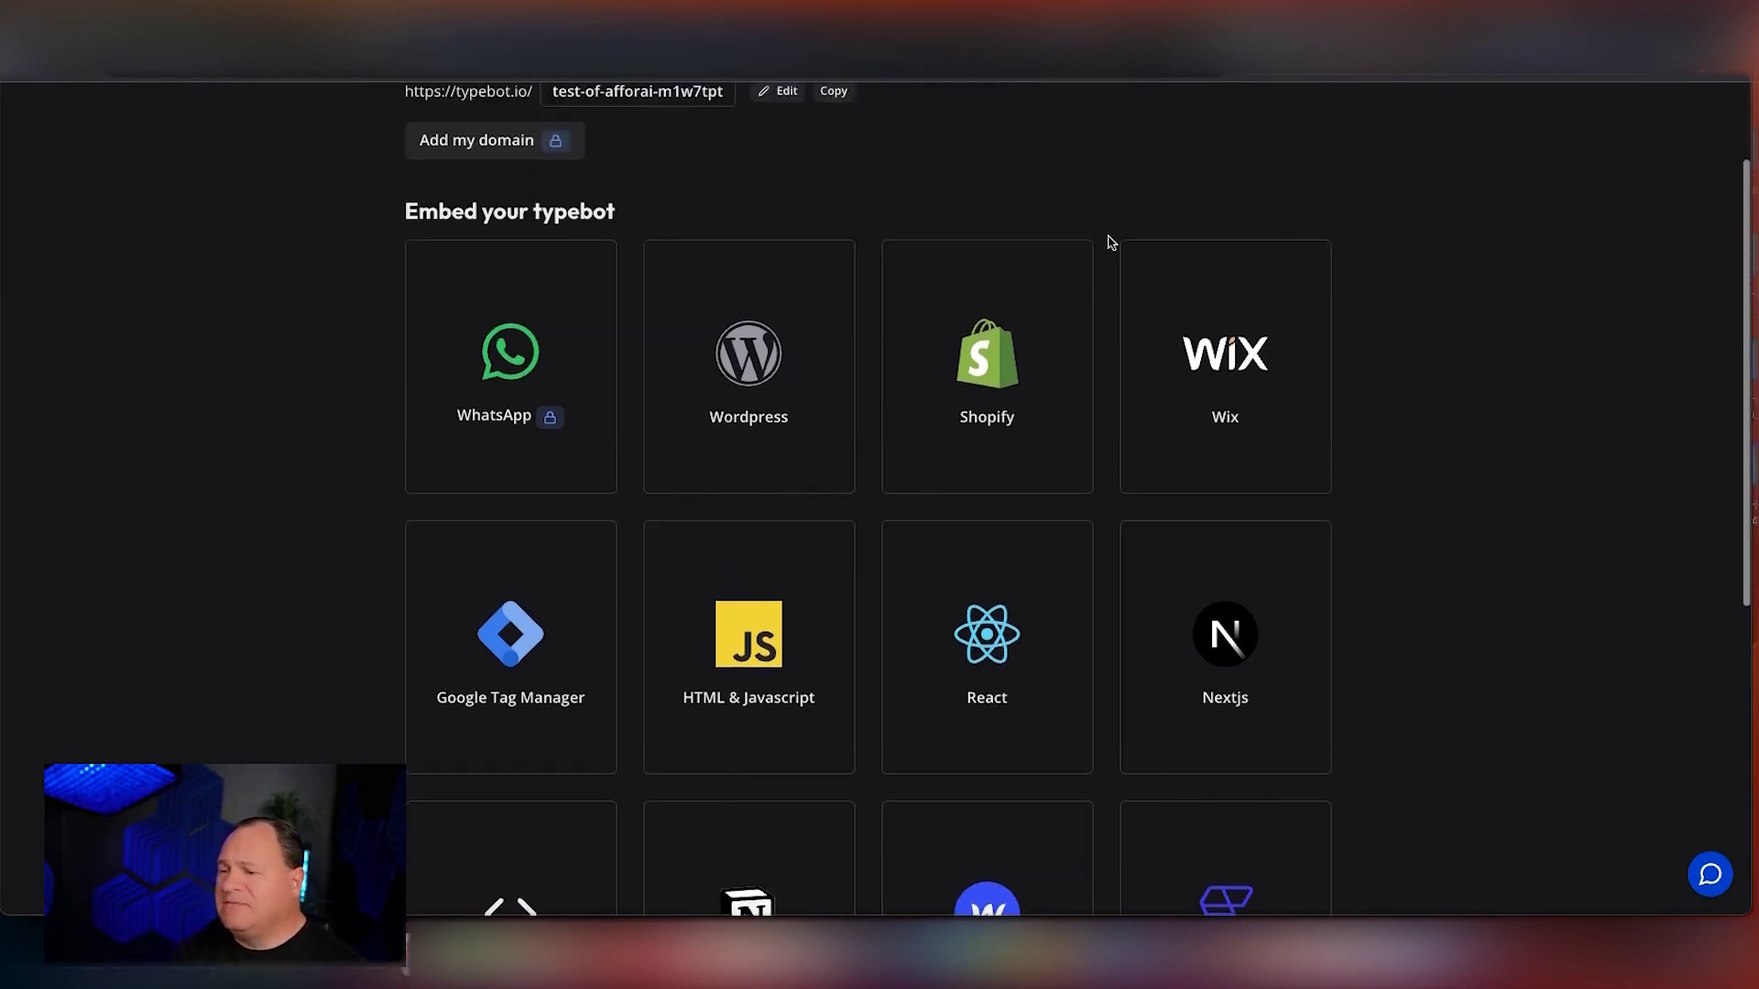